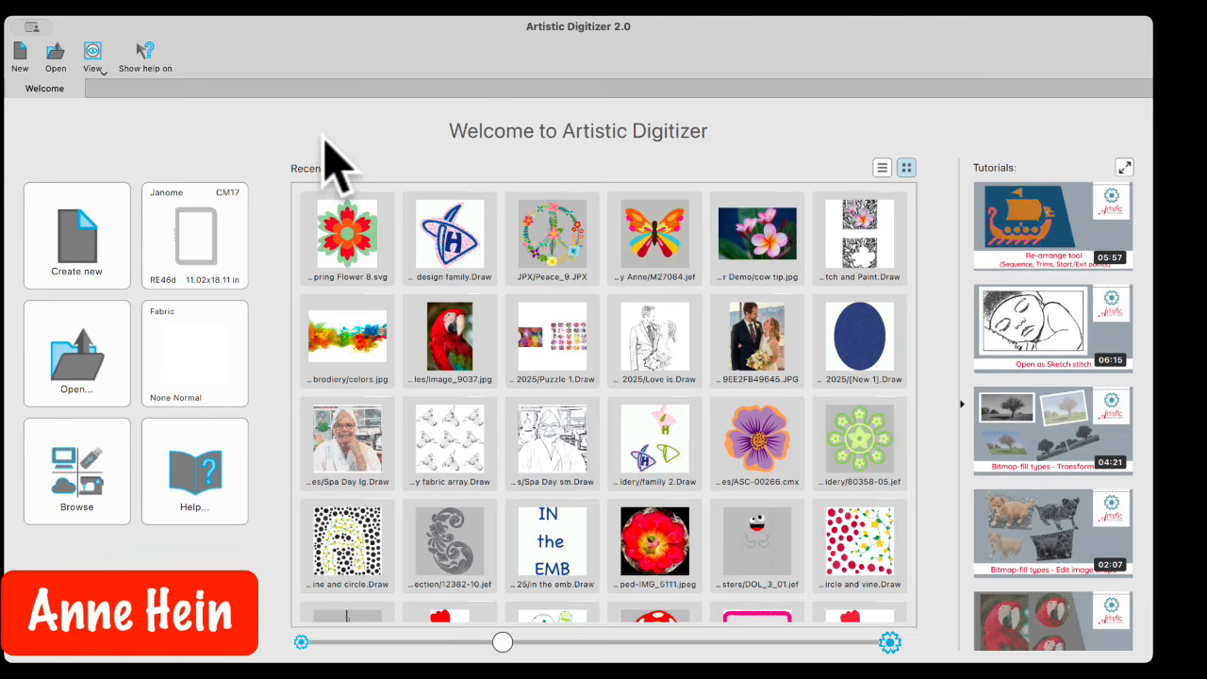
Step: Open the PDF user manual and read the New features section on Sketch stitch and bitmap shape editing
{"action": "left_click", "coordinate": [237, 6]}
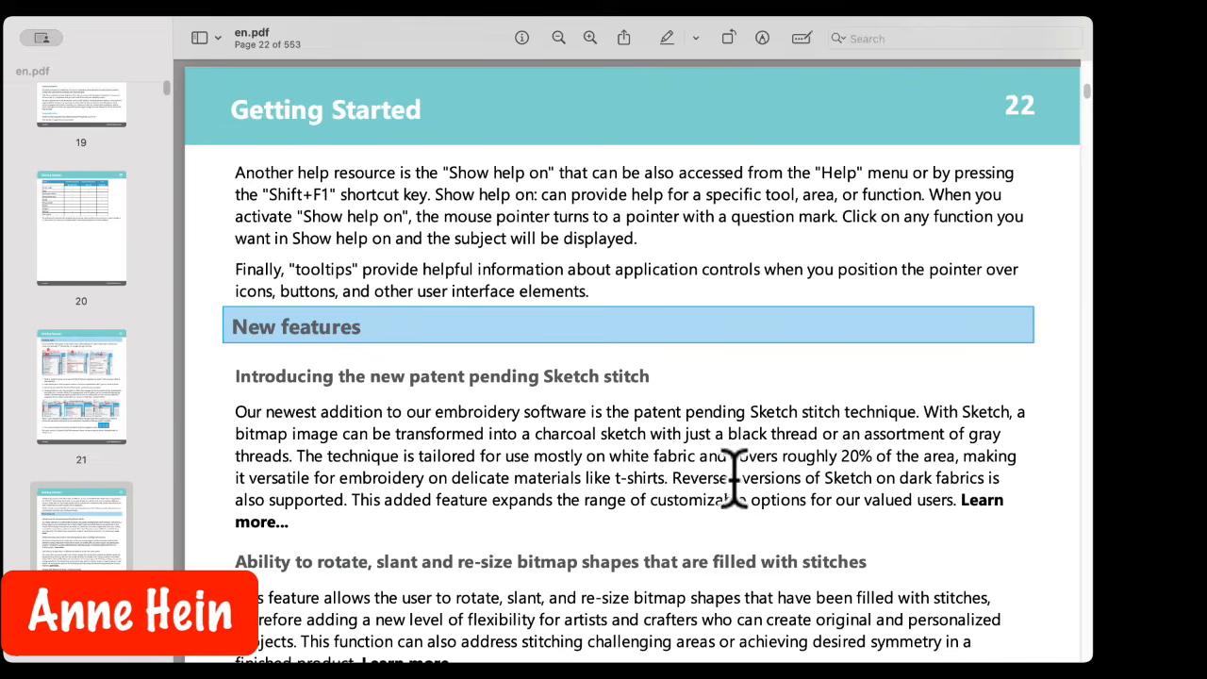
{"action": "scroll", "coordinate": [687, 460], "scroll_direction": "down", "scroll_amount": 1}
{"action": "scroll", "coordinate": [687, 460], "scroll_direction": "down", "scroll_amount": 3}
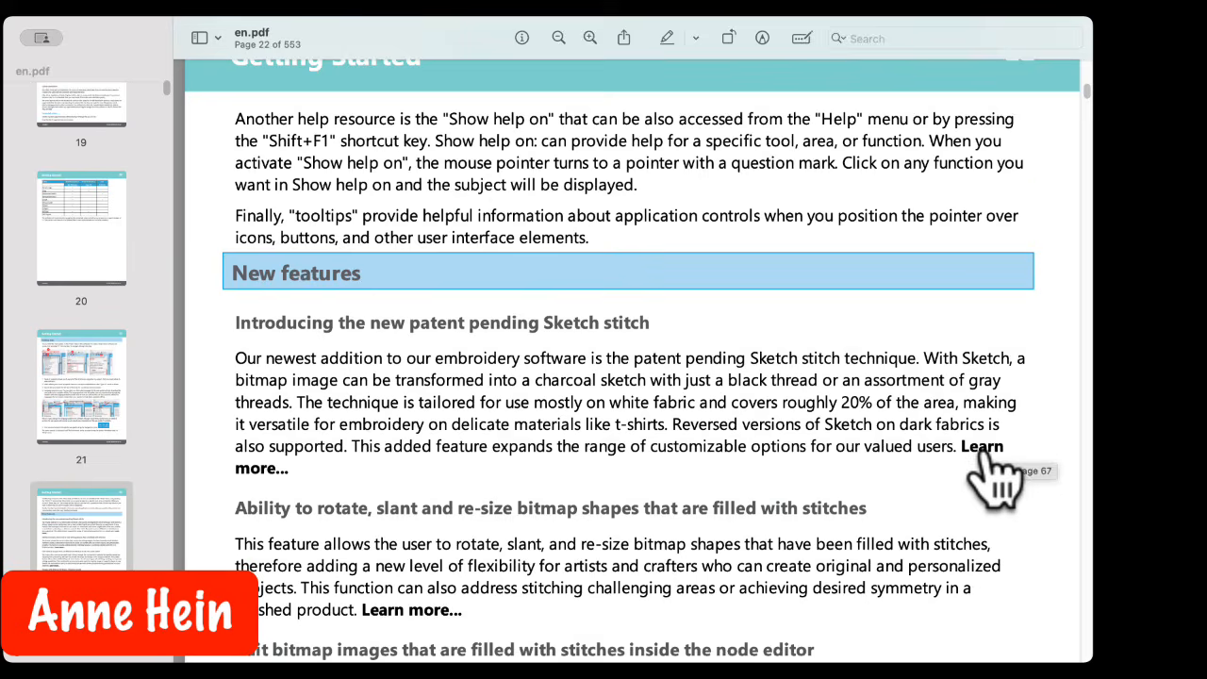
{"action": "scroll", "coordinate": [875, 513], "scroll_direction": "down", "scroll_amount": 3}
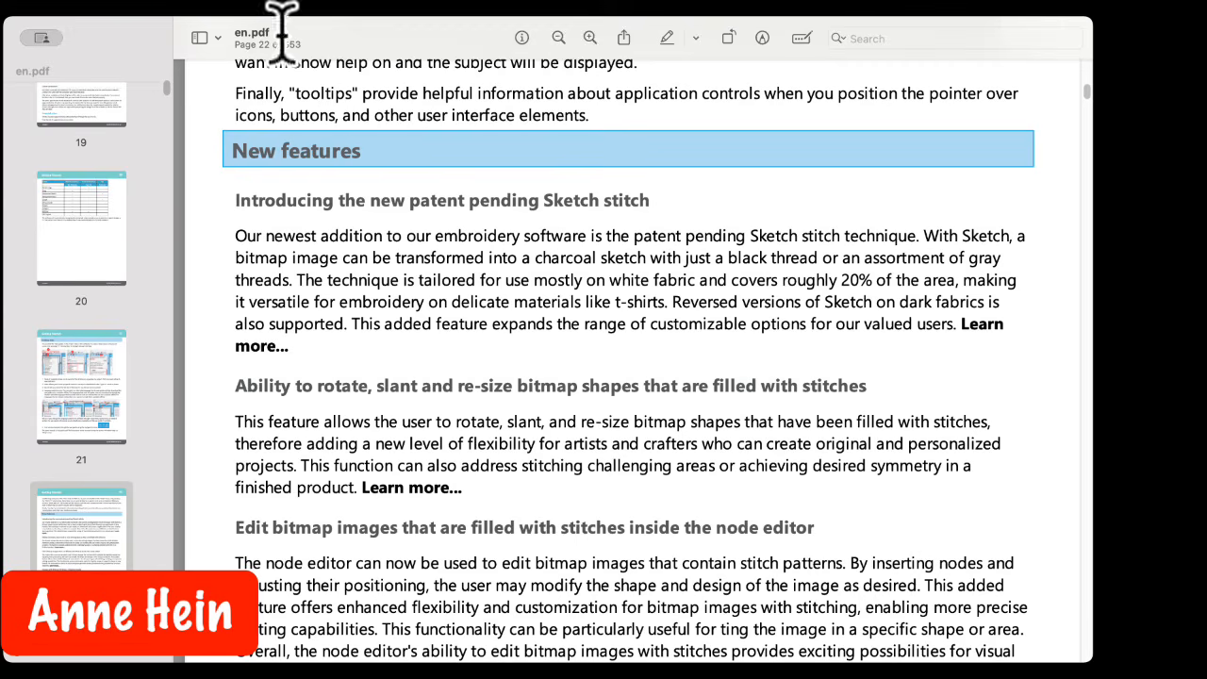
{"action": "left_click", "coordinate": [71, 71]}
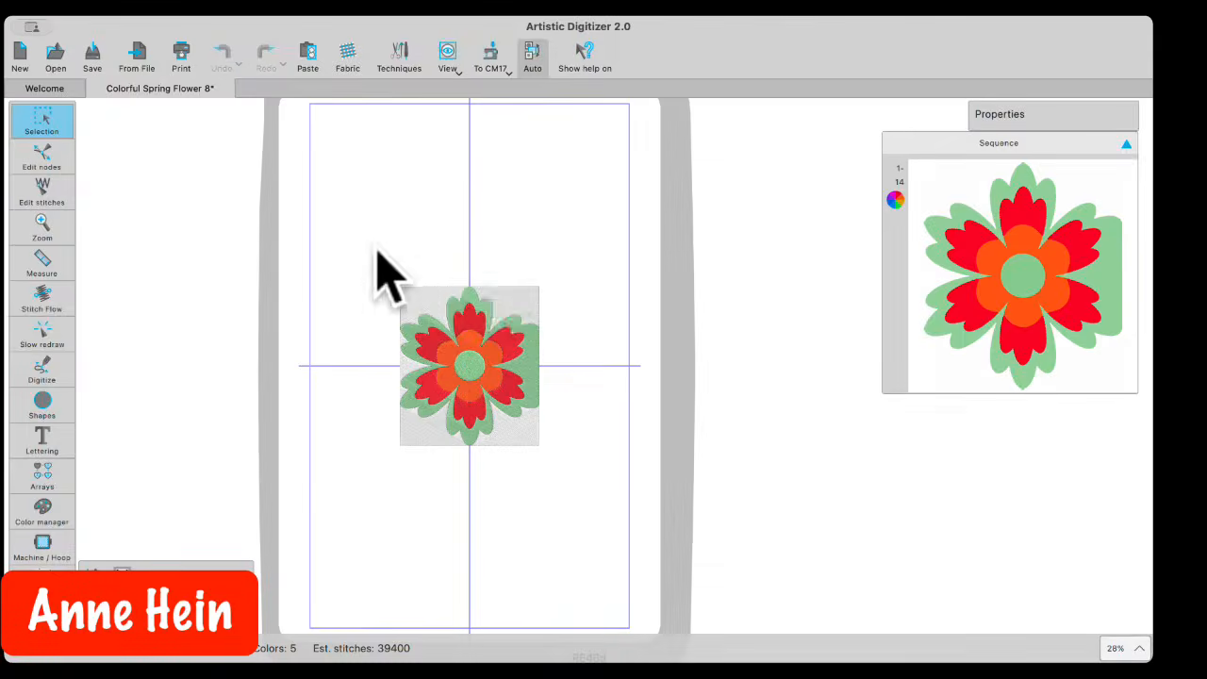
Step: Delete the five background pieces surrounding the flower
{"action": "left_click", "coordinate": [500, 309]}
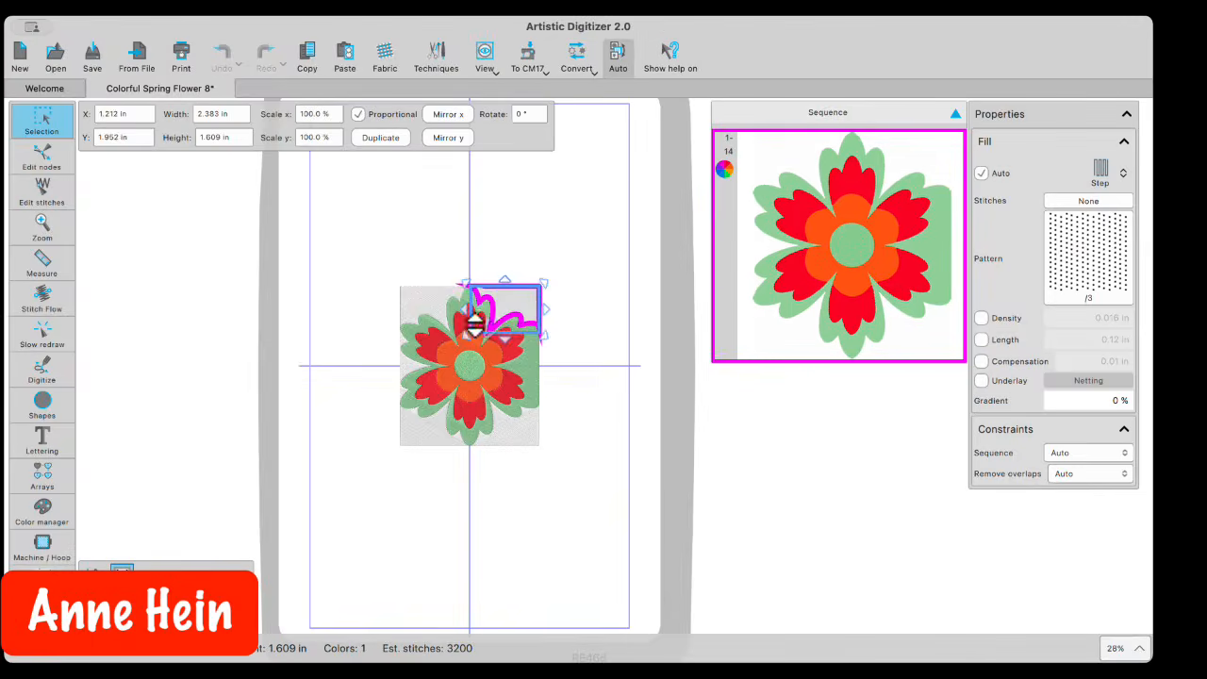
{"action": "key", "text": "Delete"}
{"action": "key", "text": "Delete"}
{"action": "key", "text": "Delete"}
{"action": "key", "text": "Delete"}
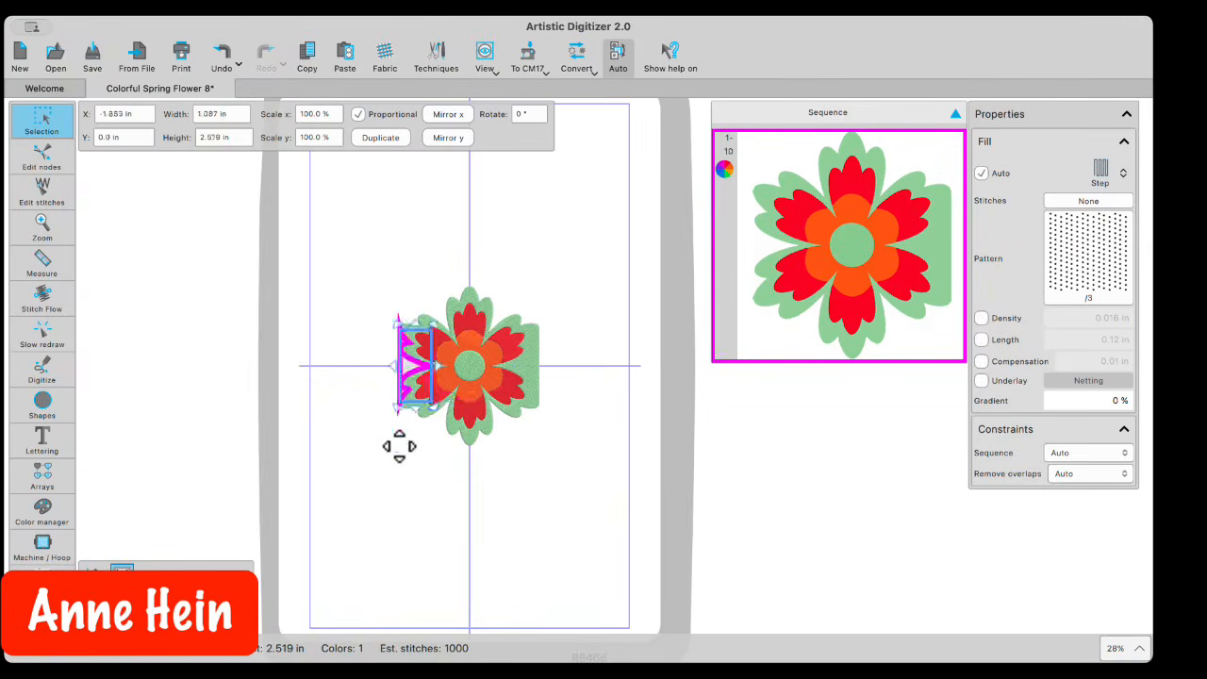
{"action": "key", "text": "Delete"}
{"action": "left_click", "coordinate": [560, 336]}
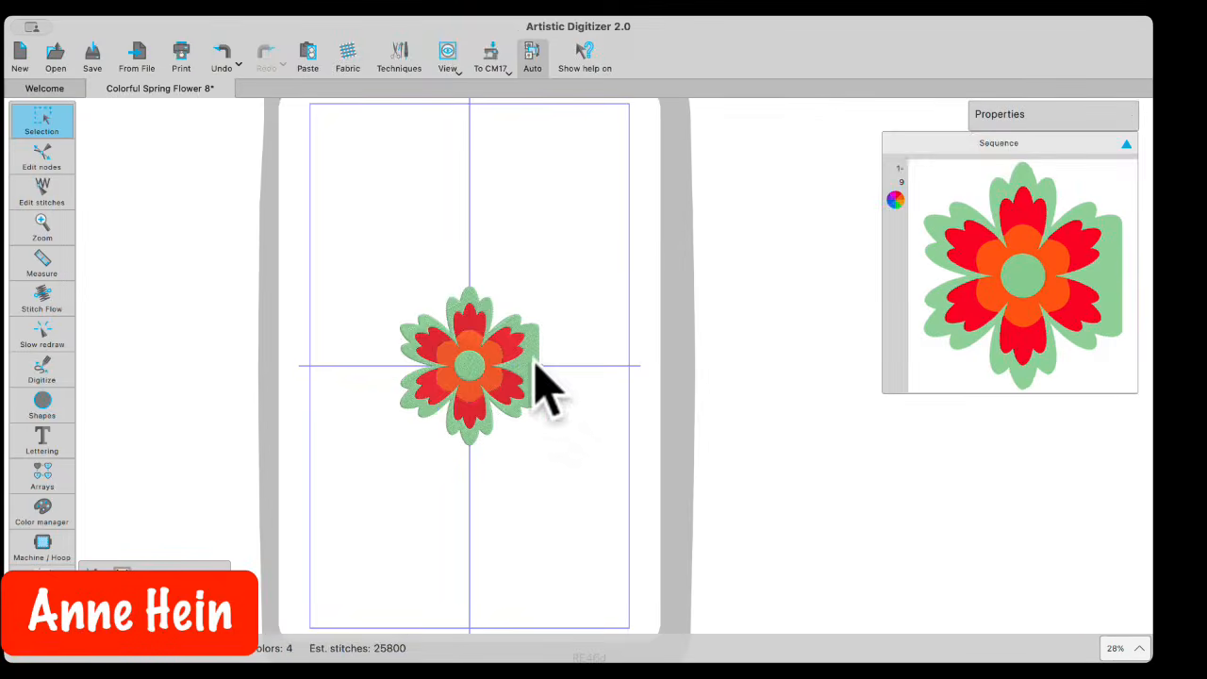
Step: Remove the fill from the large green outer petal shape of the flower
{"action": "left_click", "coordinate": [509, 397]}
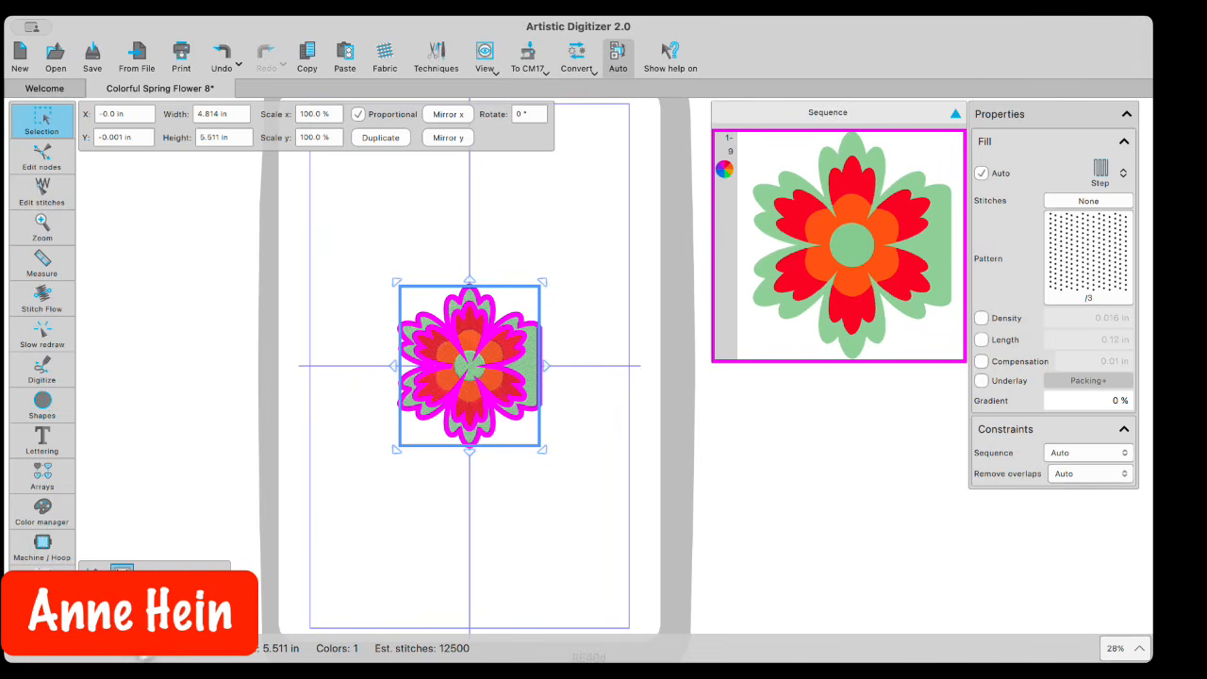
{"action": "left_click", "coordinate": [123, 605]}
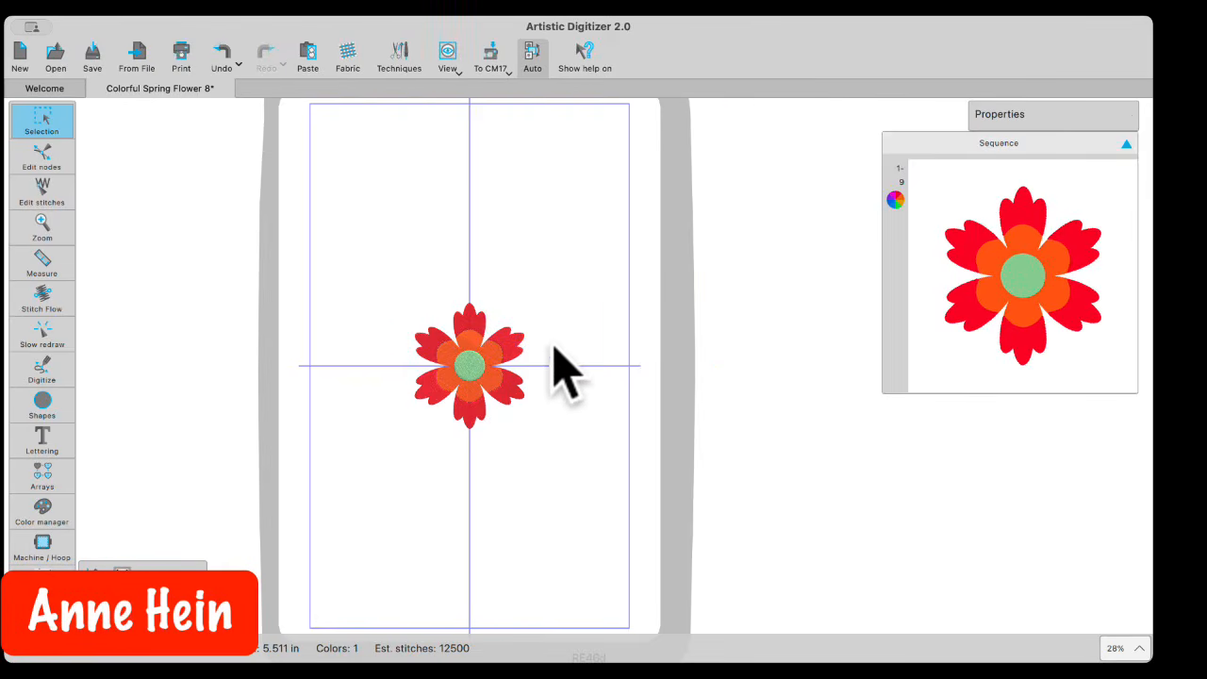
{"action": "left_click", "coordinate": [555, 366]}
{"action": "left_click", "coordinate": [542, 376]}
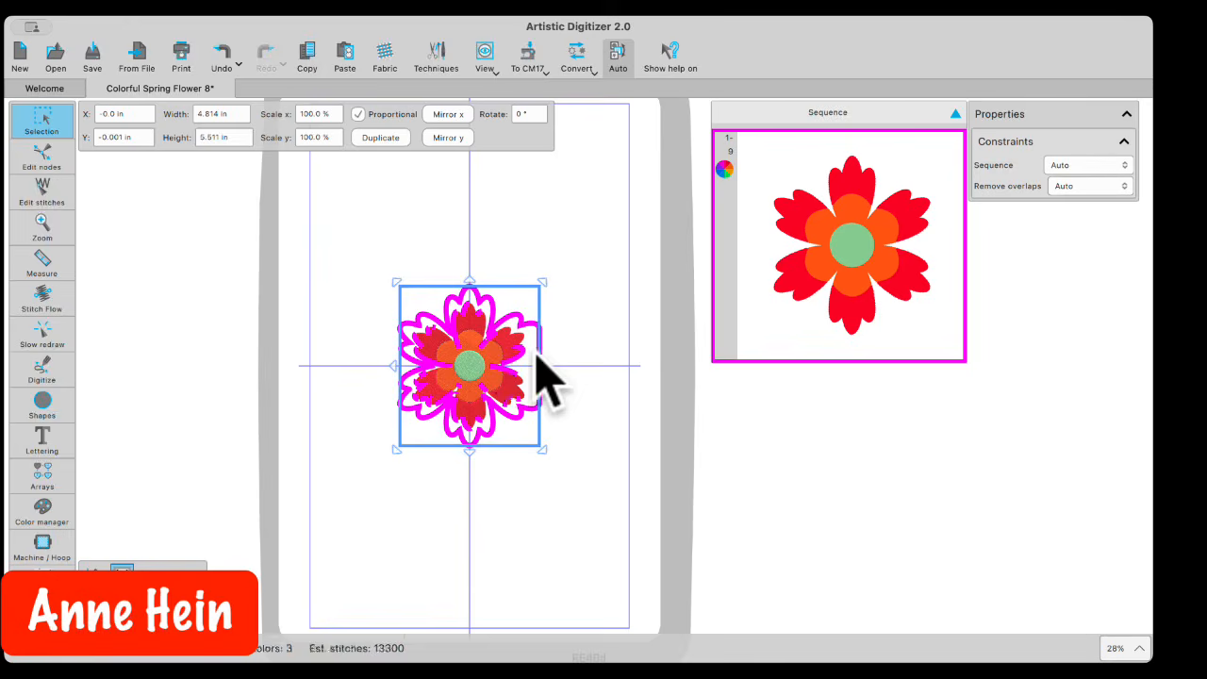
Step: Switch the stitch sequence from Auto to Manual and move the whole flower to the lower-right area of the hoop
{"action": "left_click", "coordinate": [620, 62]}
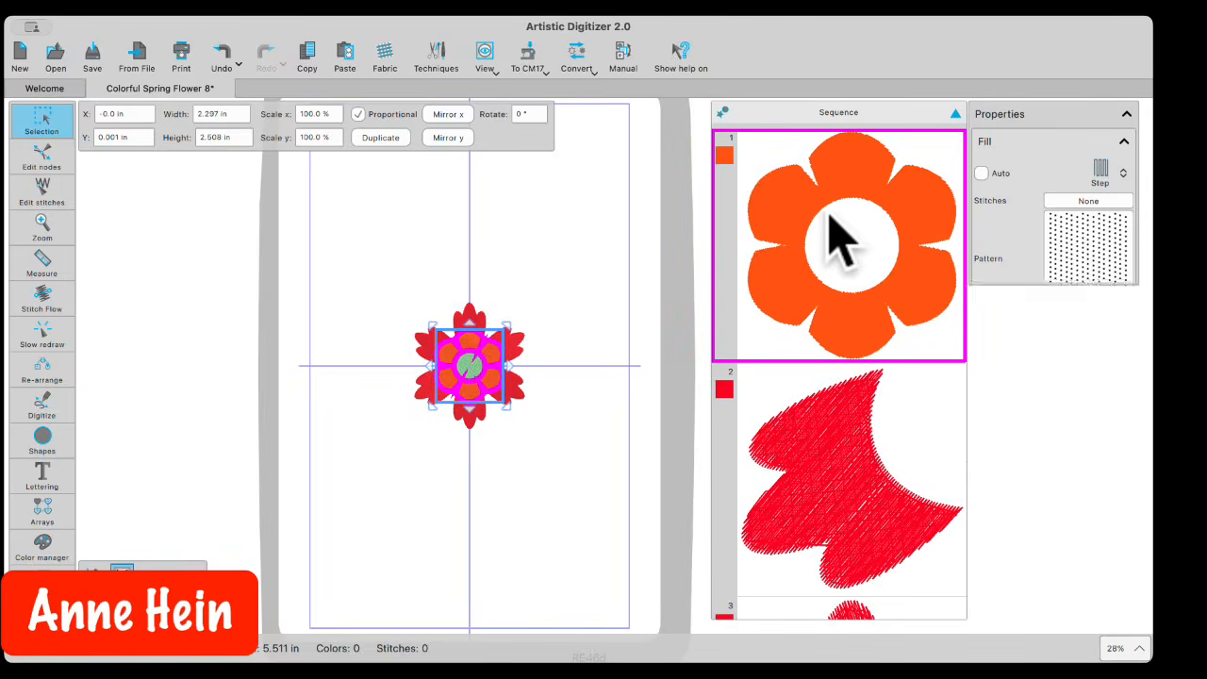
{"action": "left_click", "coordinate": [608, 226]}
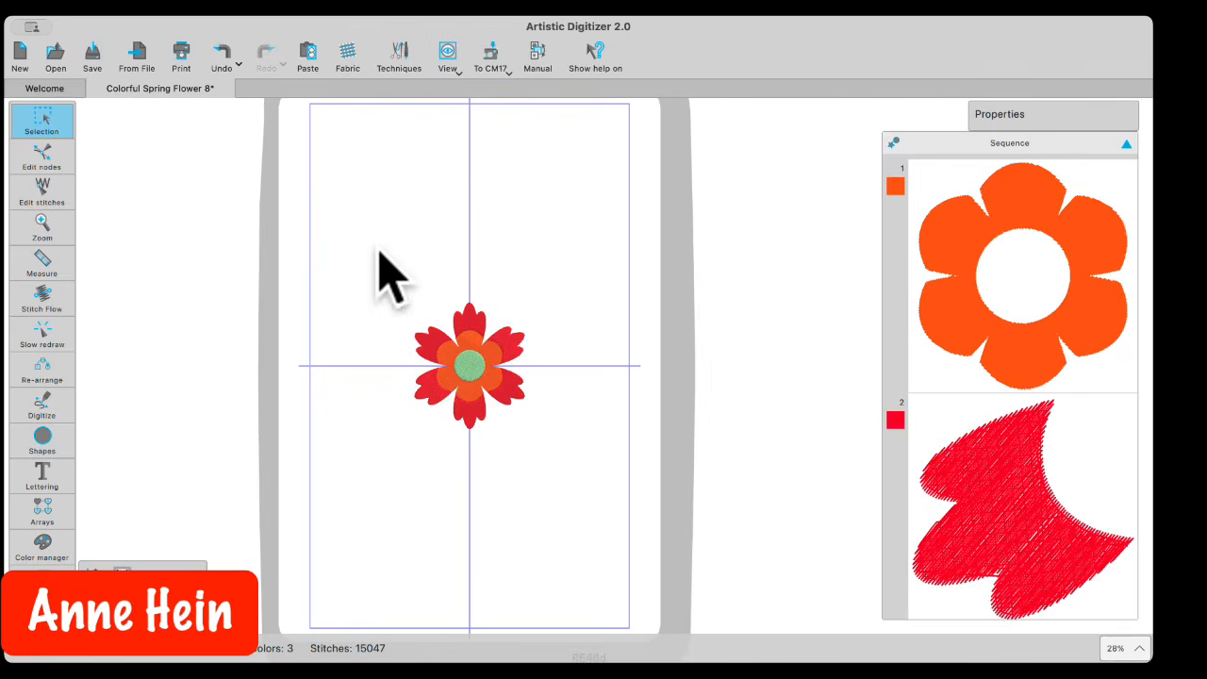
{"action": "left_click_drag", "start_coordinate": [380, 294], "coordinate": [545, 415]}
{"action": "left_click_drag", "start_coordinate": [461, 436], "coordinate": [529, 612]}
Step: Draw a filled ellipse about 11.4 in wide and 11.9 in high over the hoop's upper area, undoing any extra shape
{"action": "left_click", "coordinate": [37, 438]}
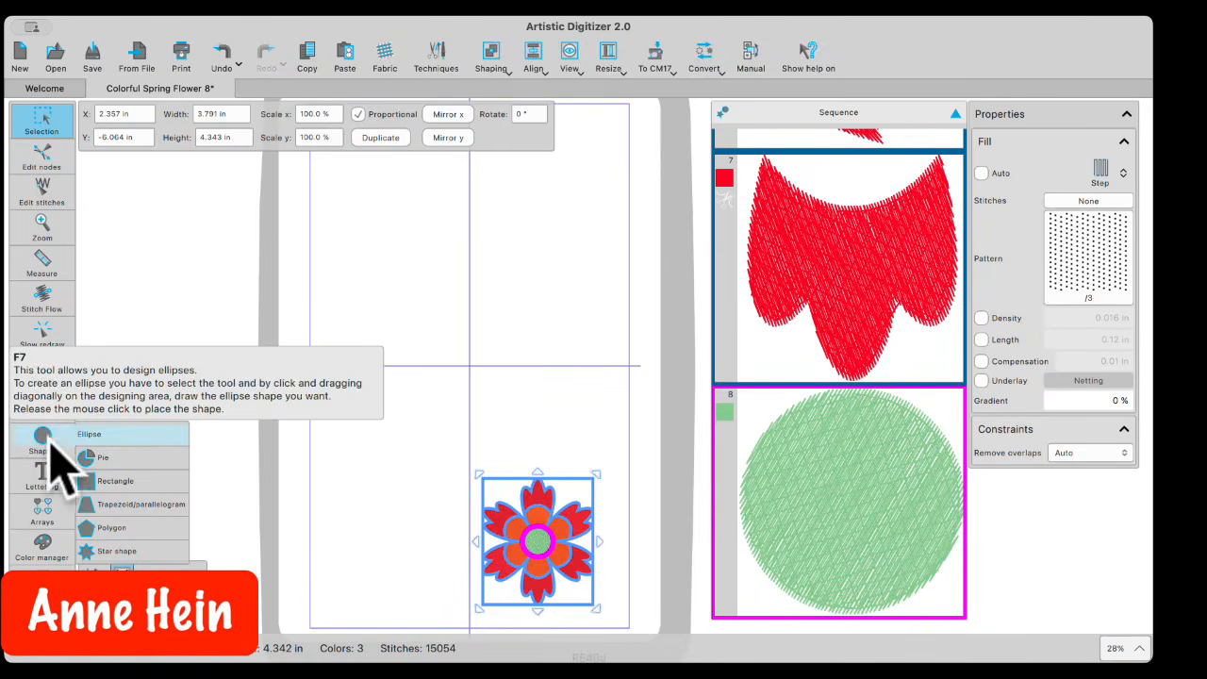
{"action": "left_click", "coordinate": [54, 442]}
{"action": "left_click_drag", "start_coordinate": [375, 193], "coordinate": [540, 364]}
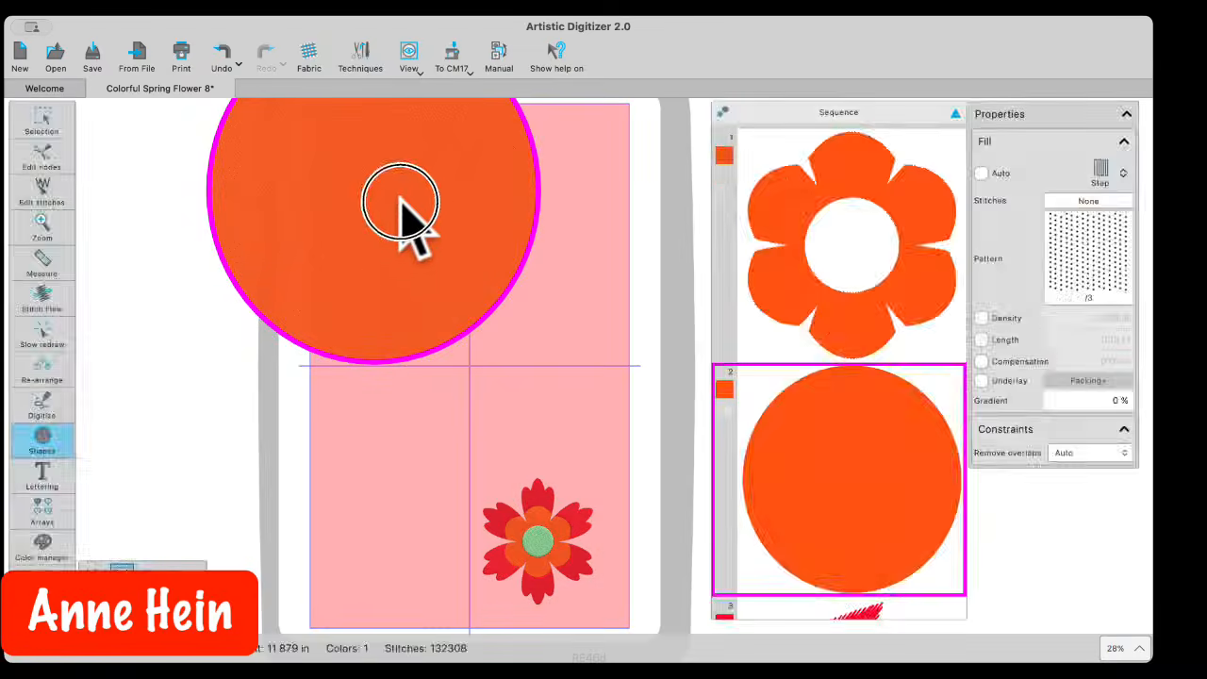
{"action": "left_click_drag", "start_coordinate": [411, 211], "coordinate": [441, 245]}
{"action": "left_click", "coordinate": [222, 53]}
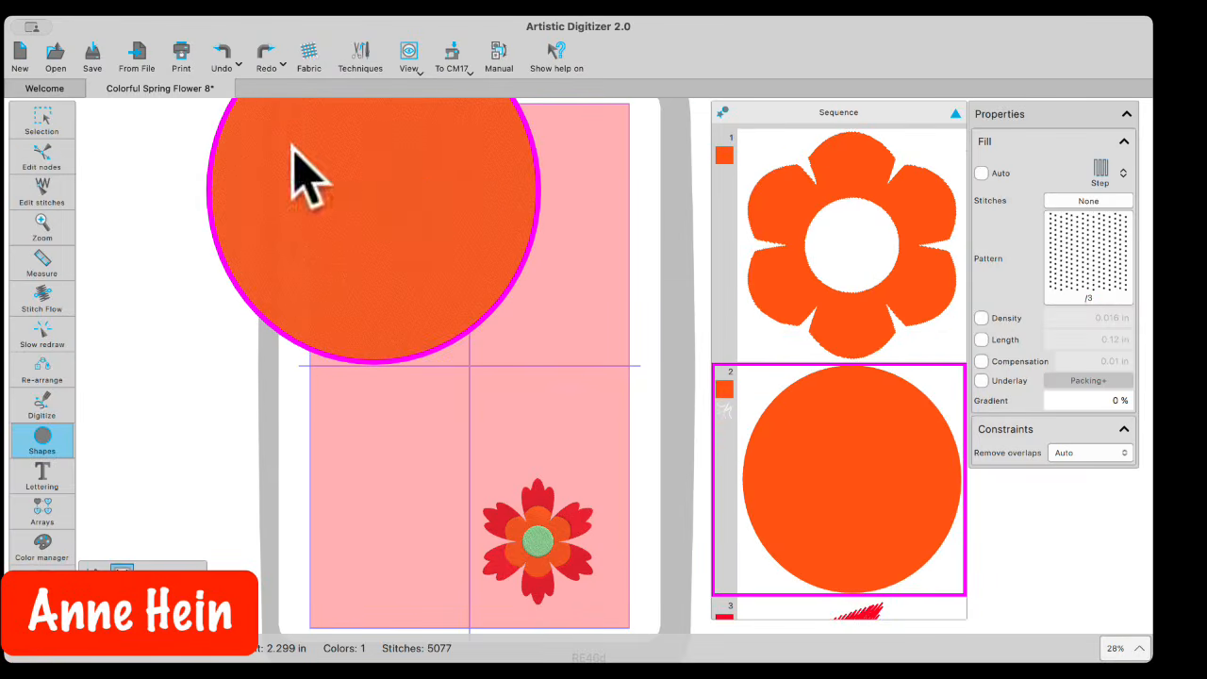
Step: Scale the ellipse down to about 9.7 by 10.1 in and position it inside the upper part of the hoop
{"action": "left_click", "coordinate": [48, 121]}
{"action": "left_click_drag", "start_coordinate": [386, 216], "coordinate": [496, 279]}
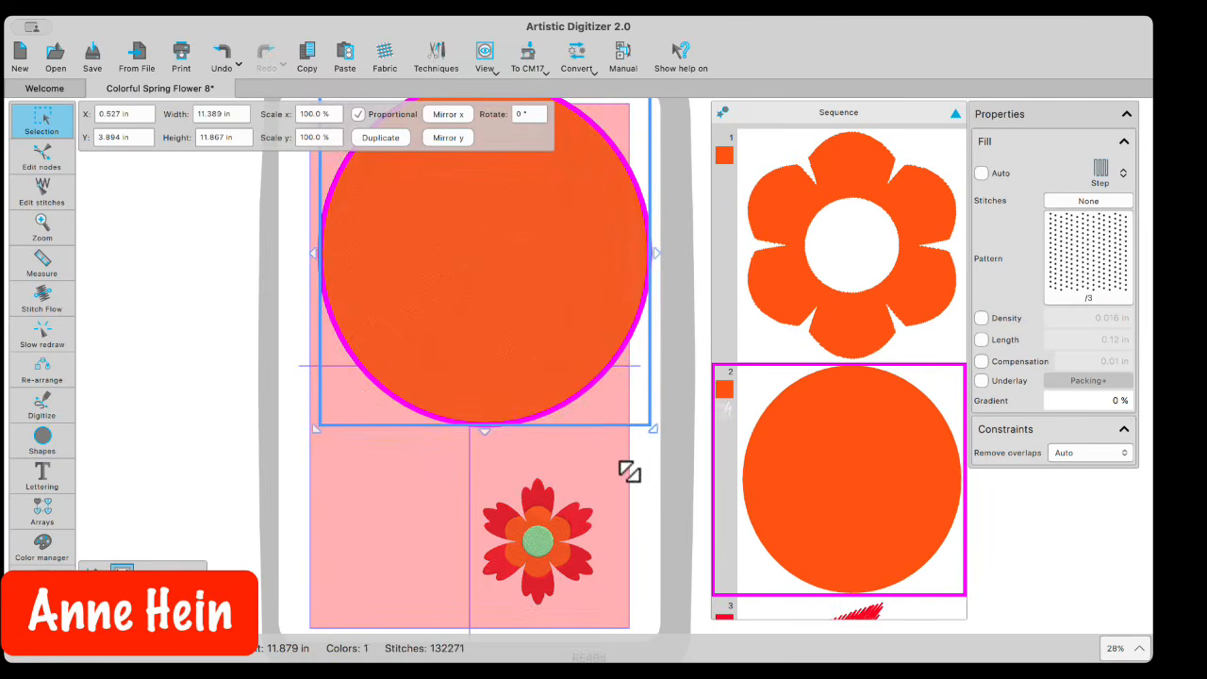
{"action": "left_click_drag", "start_coordinate": [653, 427], "coordinate": [605, 379]}
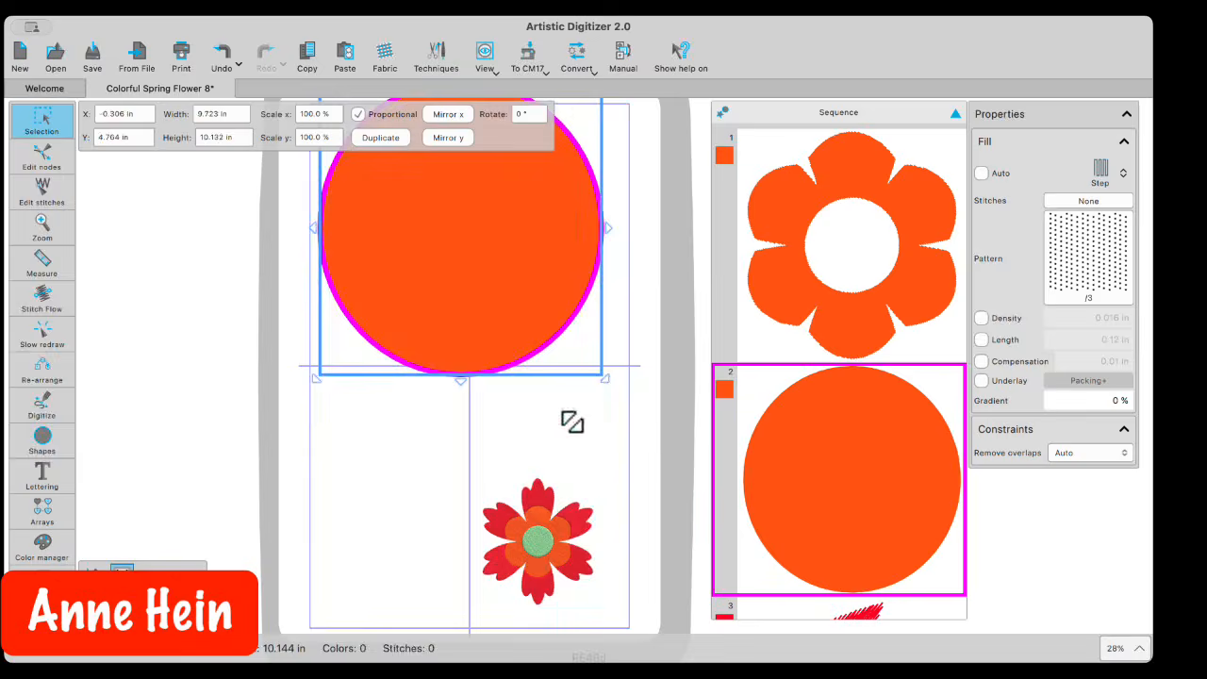
{"action": "left_click_drag", "start_coordinate": [474, 278], "coordinate": [485, 315]}
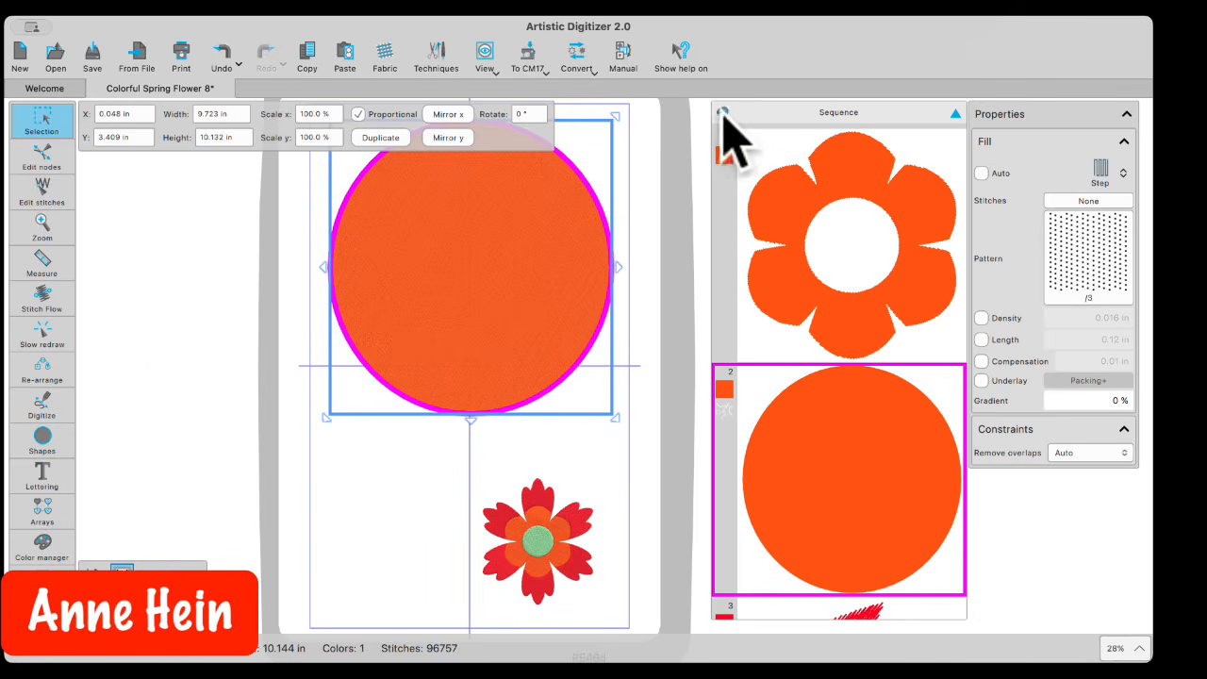
Step: Group the sequence by color, select the ellipse and all flower parts, and create an array fill from the shapes
{"action": "left_click", "coordinate": [723, 111]}
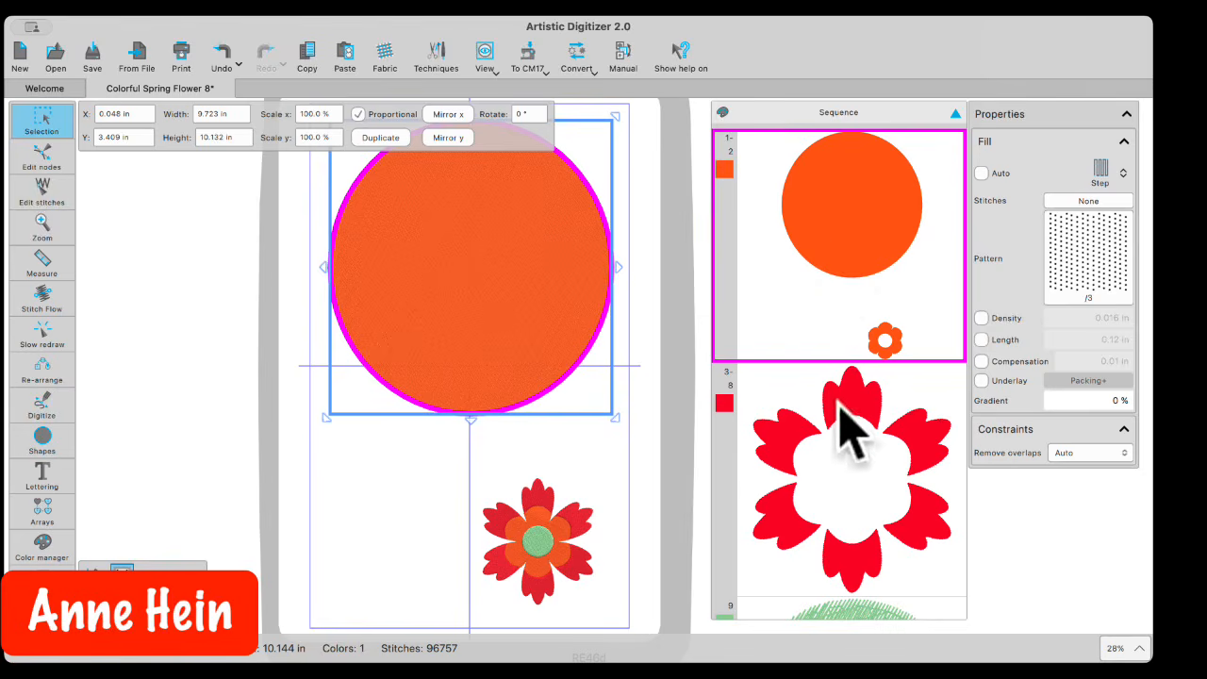
{"action": "scroll", "coordinate": [849, 449], "scroll_direction": "down", "scroll_amount": 5}
{"action": "left_click", "coordinate": [857, 552]}
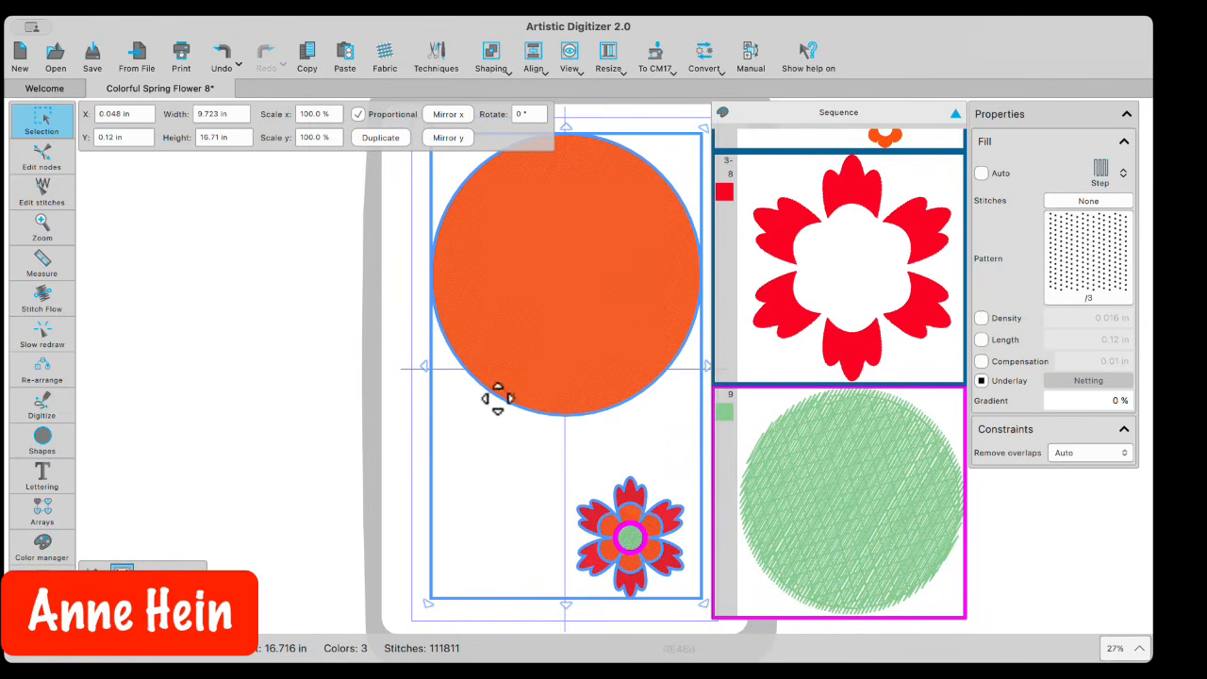
{"action": "right_click", "coordinate": [515, 344]}
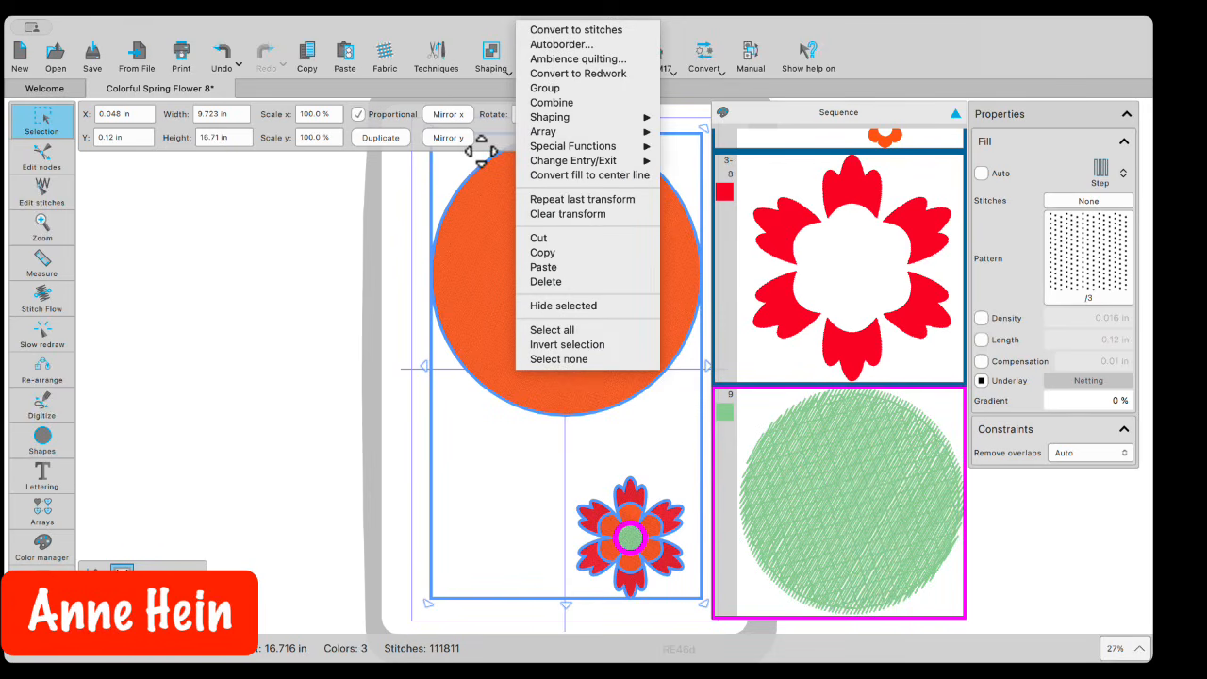
{"action": "mouse_move", "coordinate": [547, 132]}
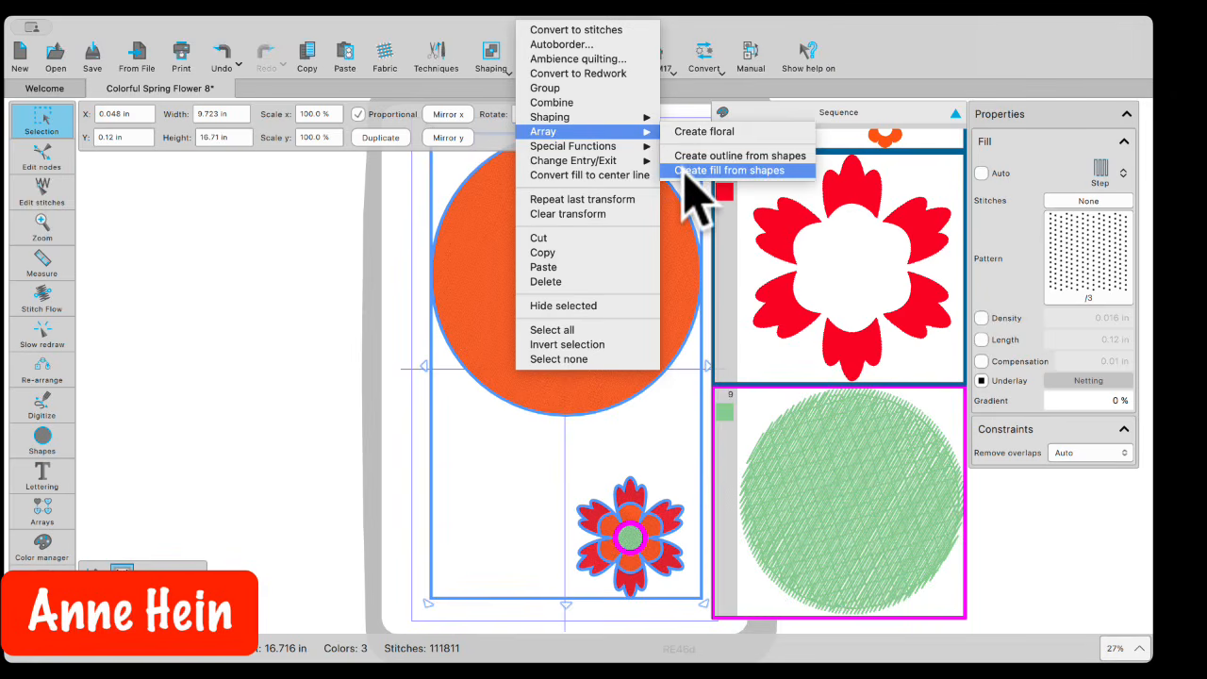
{"action": "left_click", "coordinate": [684, 174]}
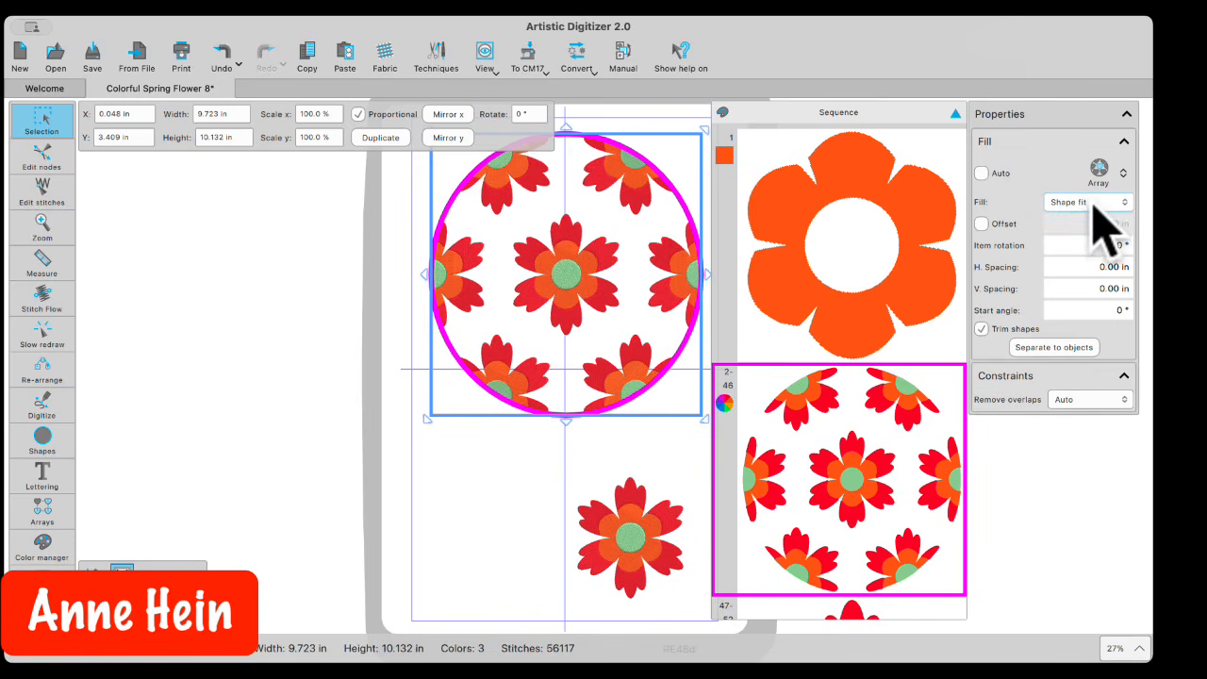
Step: Change the ellipse's array fill to Floral fill with a minimum size of 25% and a maximum size of 72%
{"action": "left_click", "coordinate": [1092, 202]}
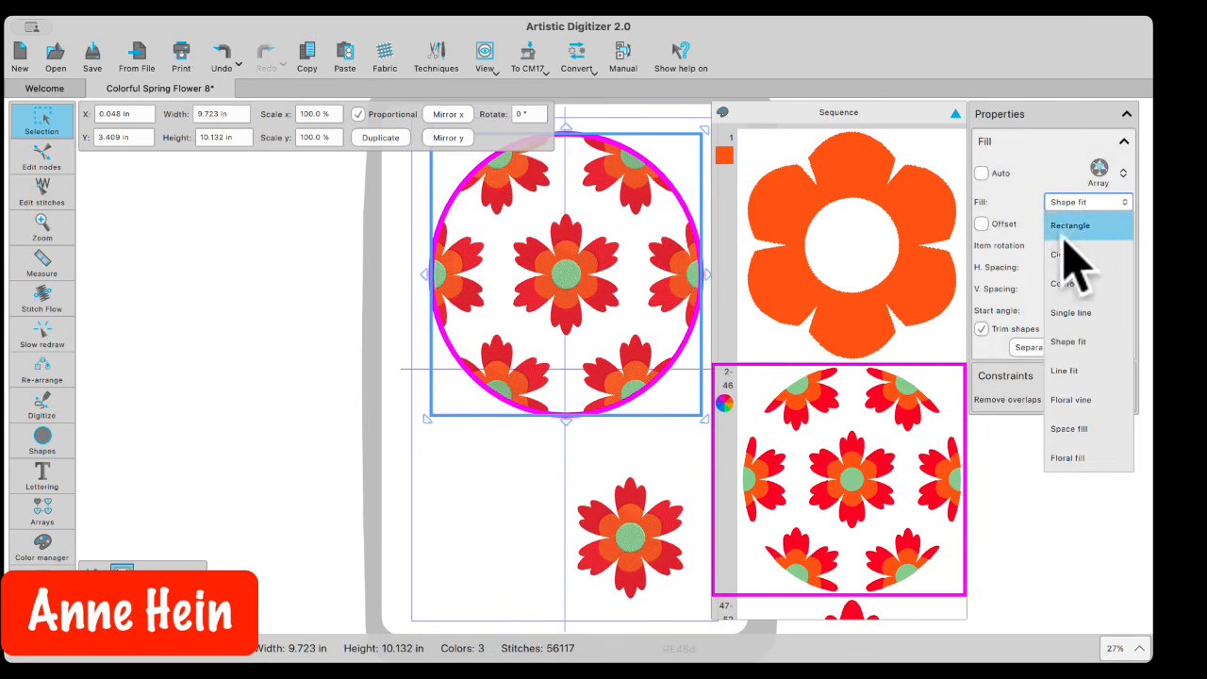
{"action": "left_click", "coordinate": [1075, 458]}
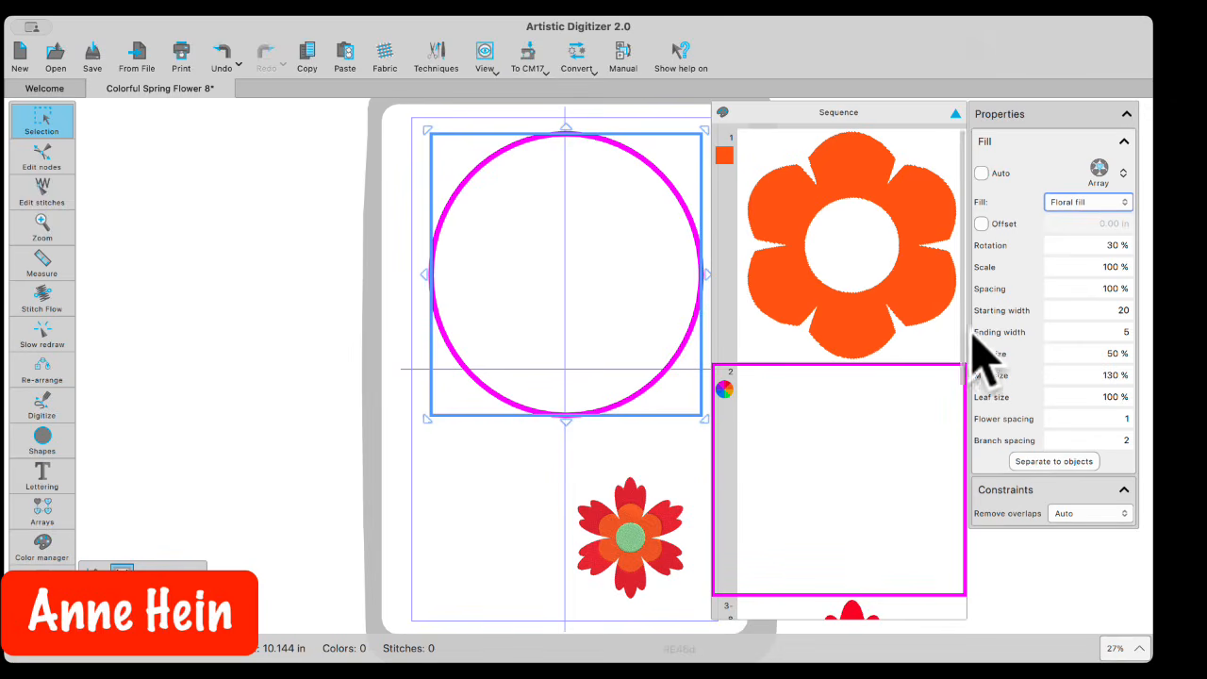
{"action": "left_click", "coordinate": [1076, 354]}
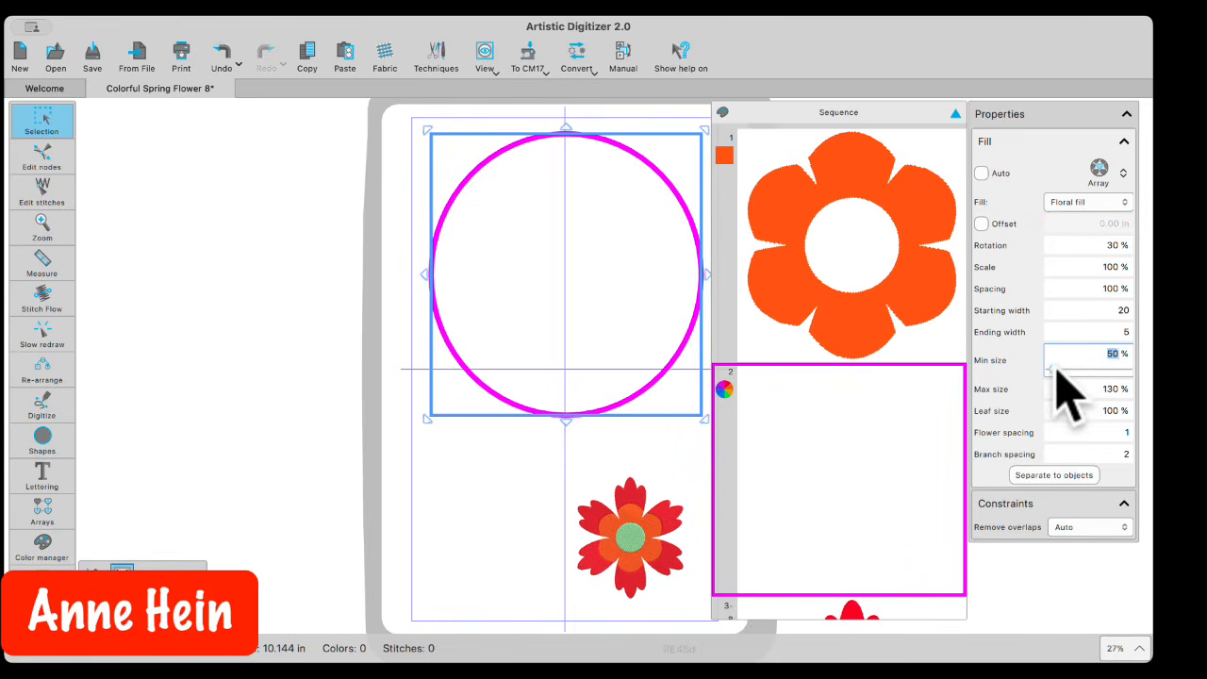
{"action": "left_click_drag", "start_coordinate": [1055, 368], "coordinate": [1047, 367]}
{"action": "left_click", "coordinate": [1084, 389]}
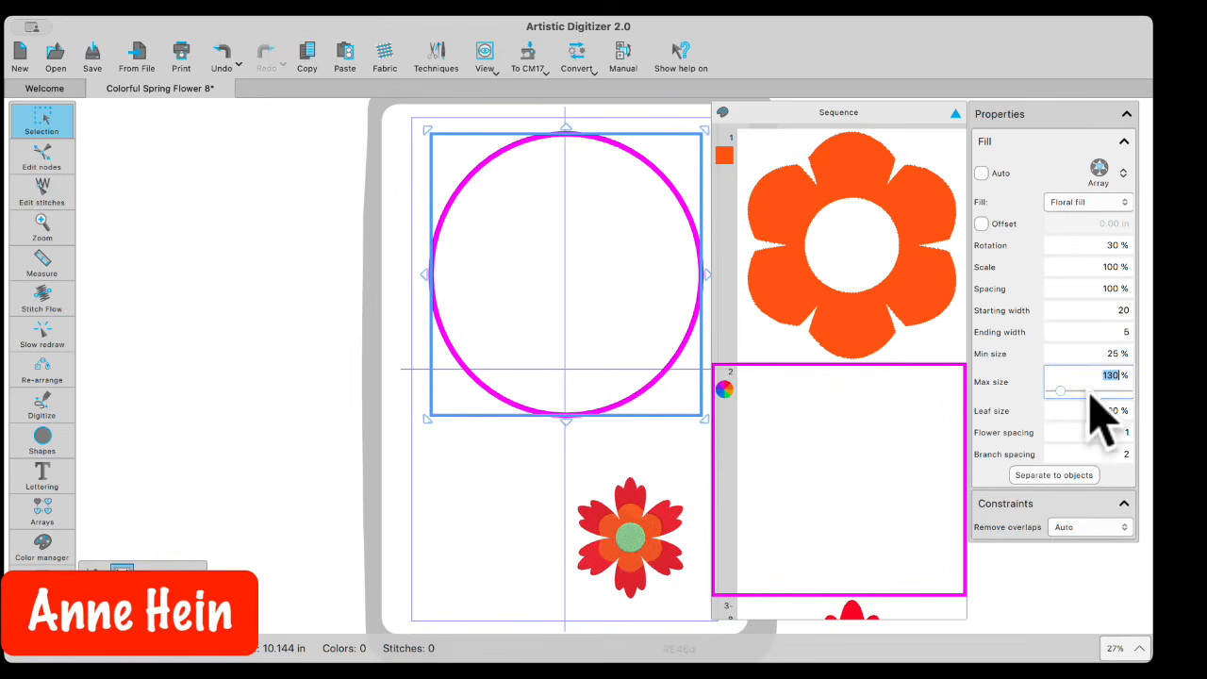
{"action": "left_click_drag", "start_coordinate": [1064, 391], "coordinate": [1056, 397]}
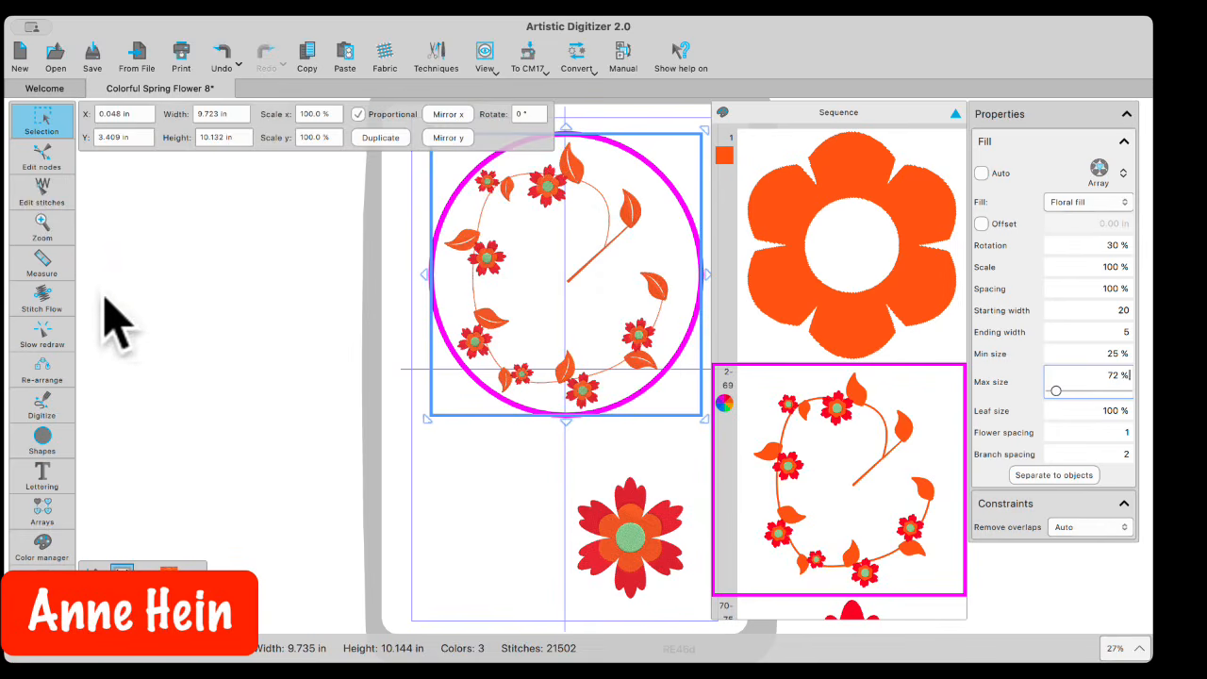
Step: Use Stitch Flow to place seven flow points across the ellipse's center, right, bottom, top and left areas, redirecting the floral branches
{"action": "left_click", "coordinate": [39, 294]}
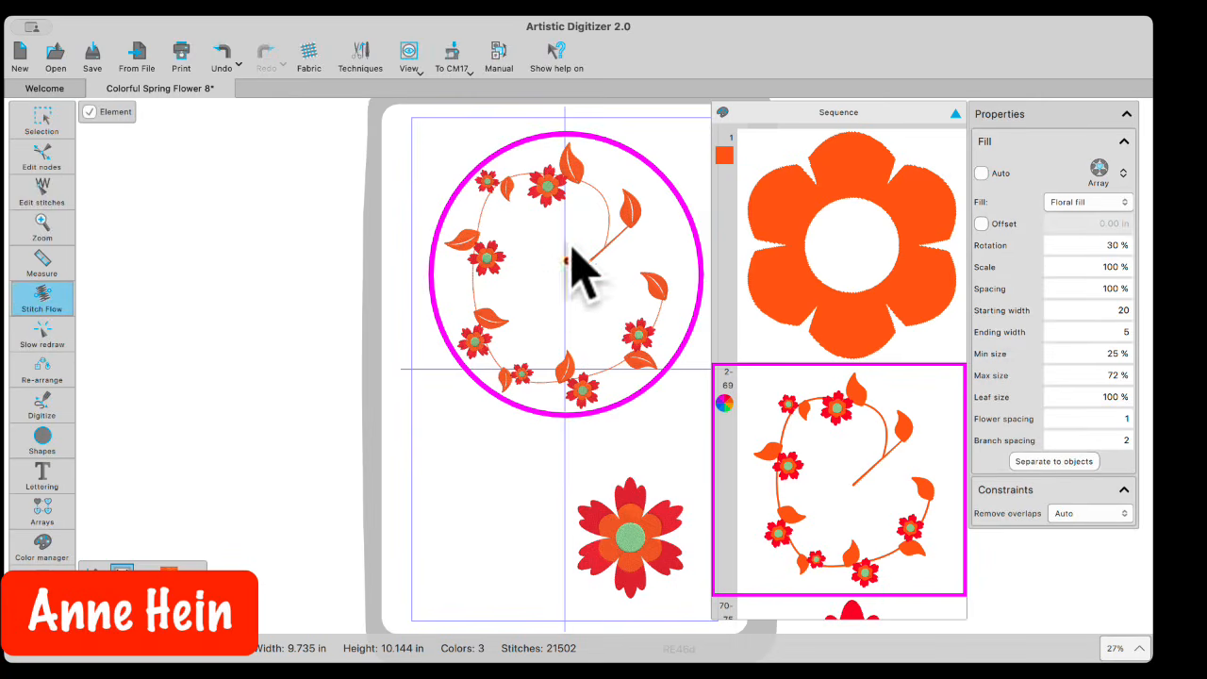
{"action": "scroll", "coordinate": [527, 285], "scroll_direction": "right", "scroll_amount": 2}
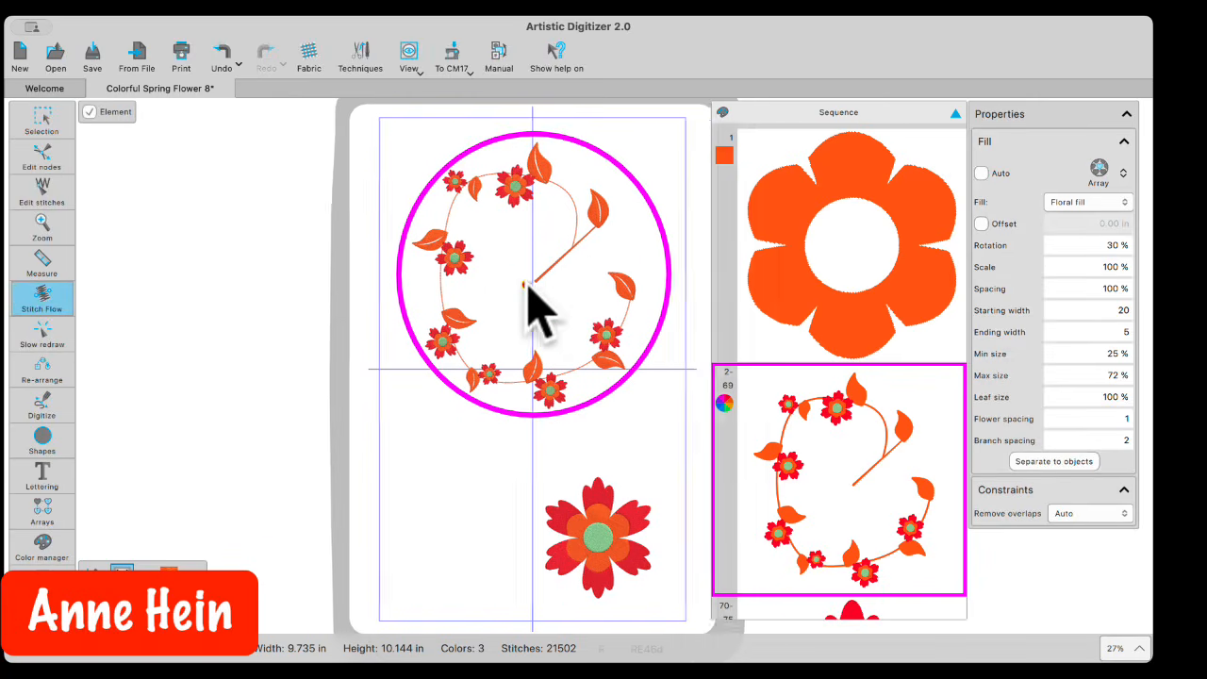
{"action": "scroll", "coordinate": [527, 285], "scroll_direction": "right", "scroll_amount": 2}
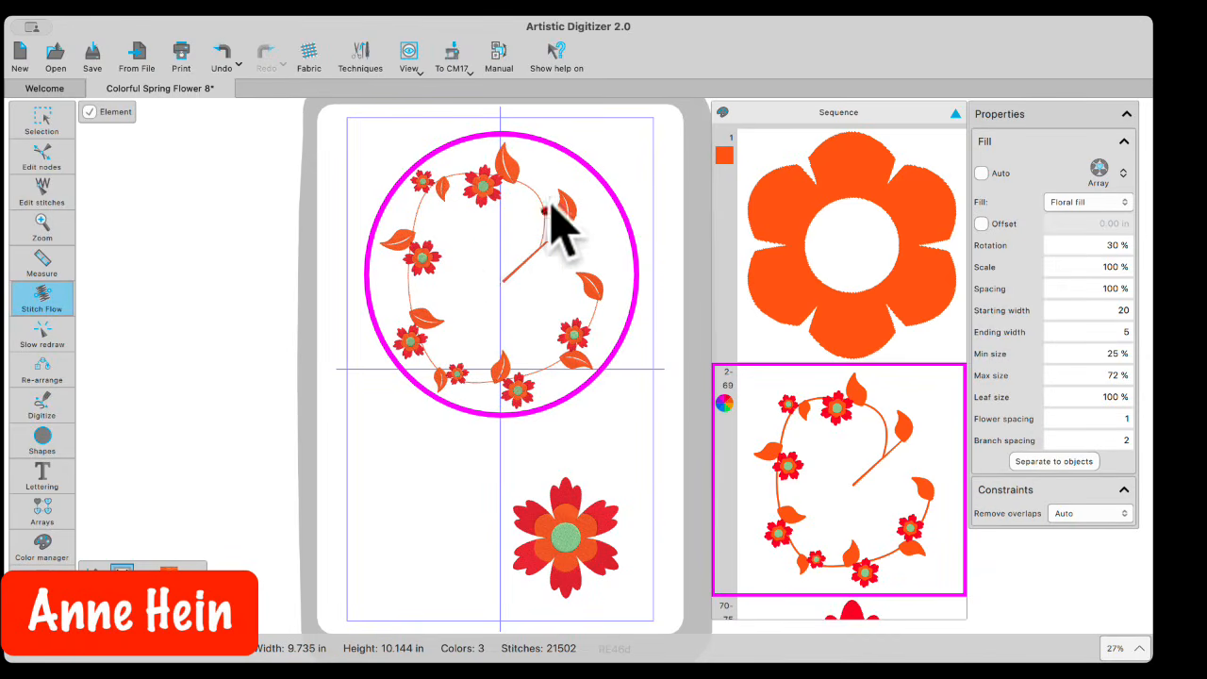
{"action": "left_click_drag", "start_coordinate": [460, 230], "coordinate": [594, 252]}
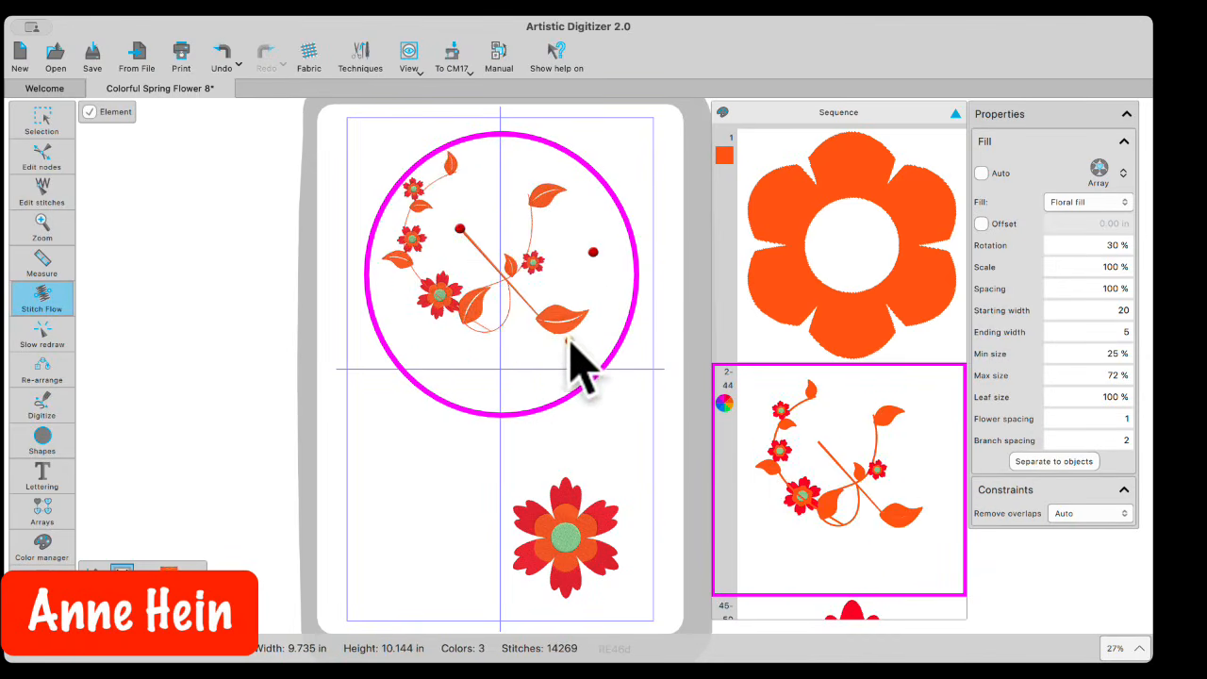
{"action": "left_click", "coordinate": [481, 407]}
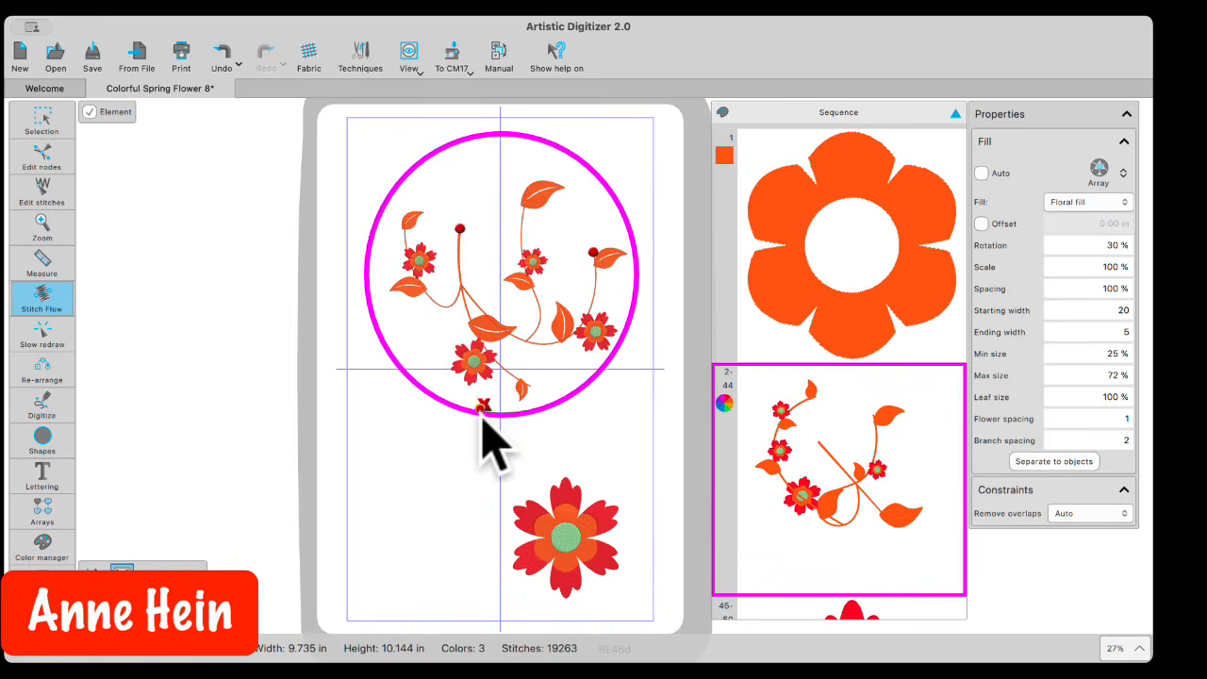
{"action": "left_click", "coordinate": [486, 141]}
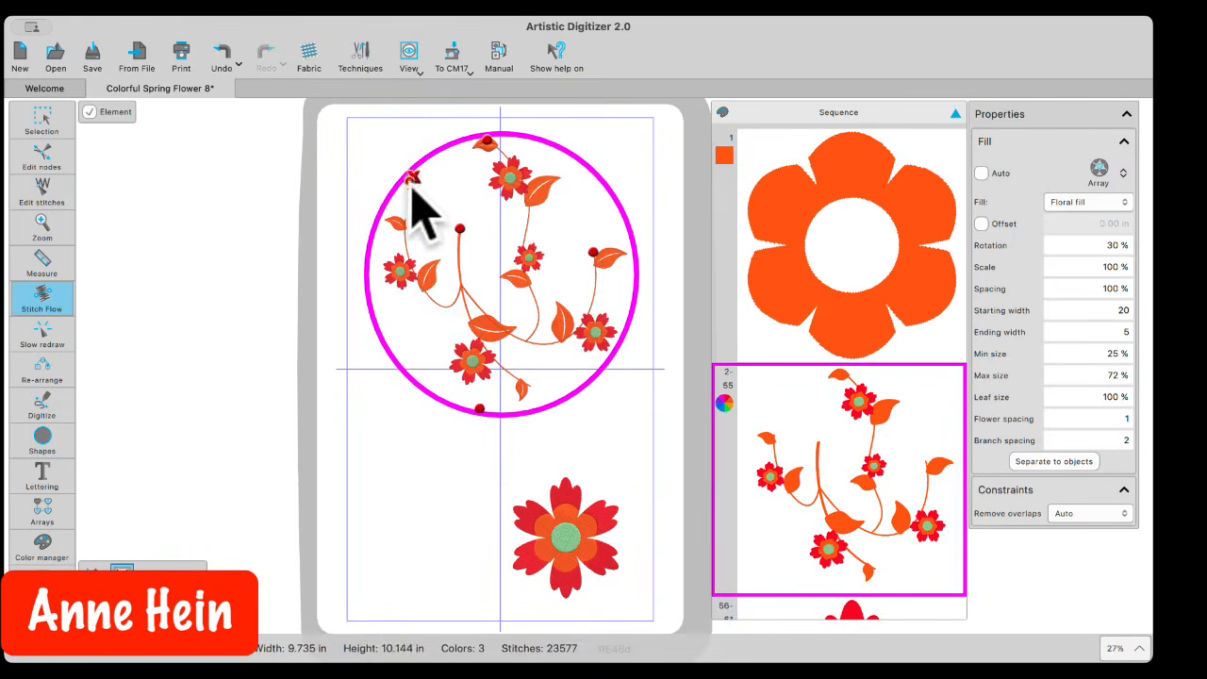
{"action": "left_click", "coordinate": [410, 180]}
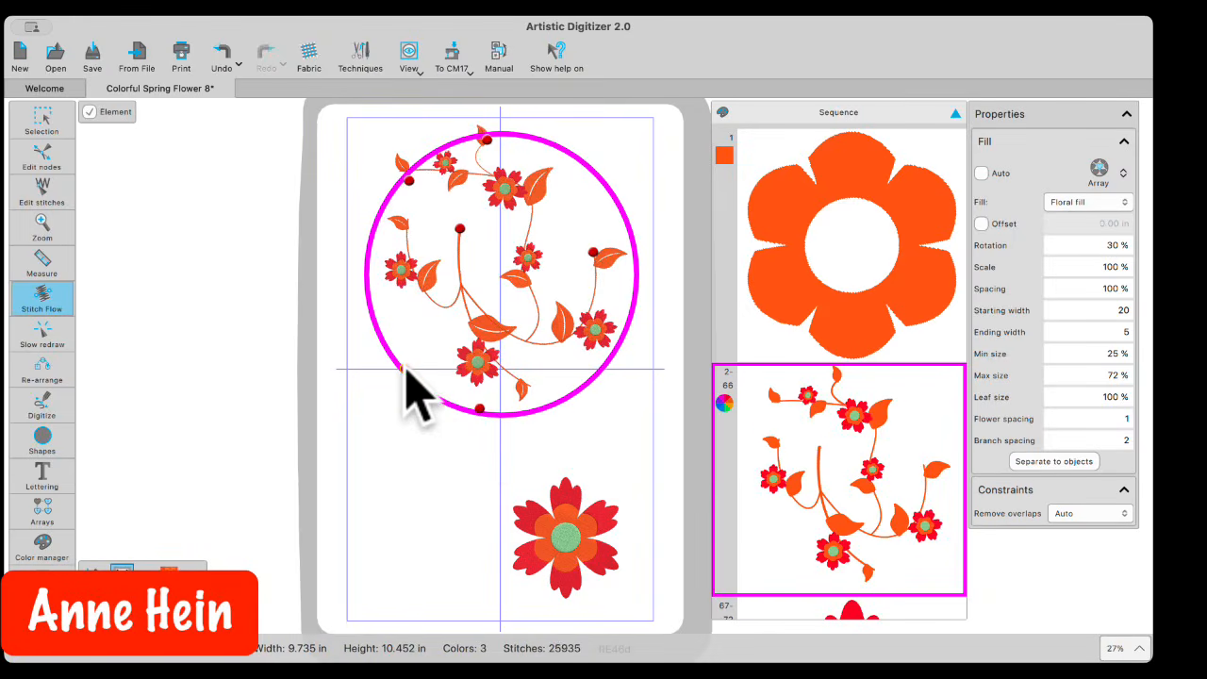
{"action": "left_click", "coordinate": [406, 367]}
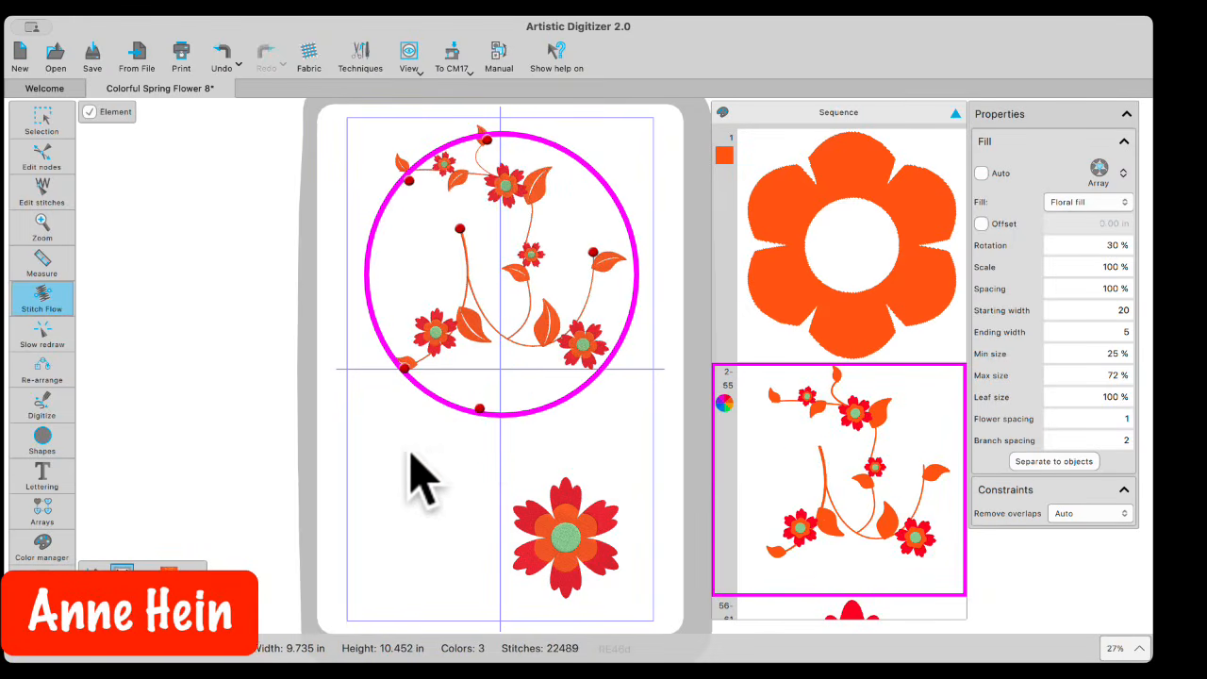
{"action": "left_click", "coordinate": [413, 249]}
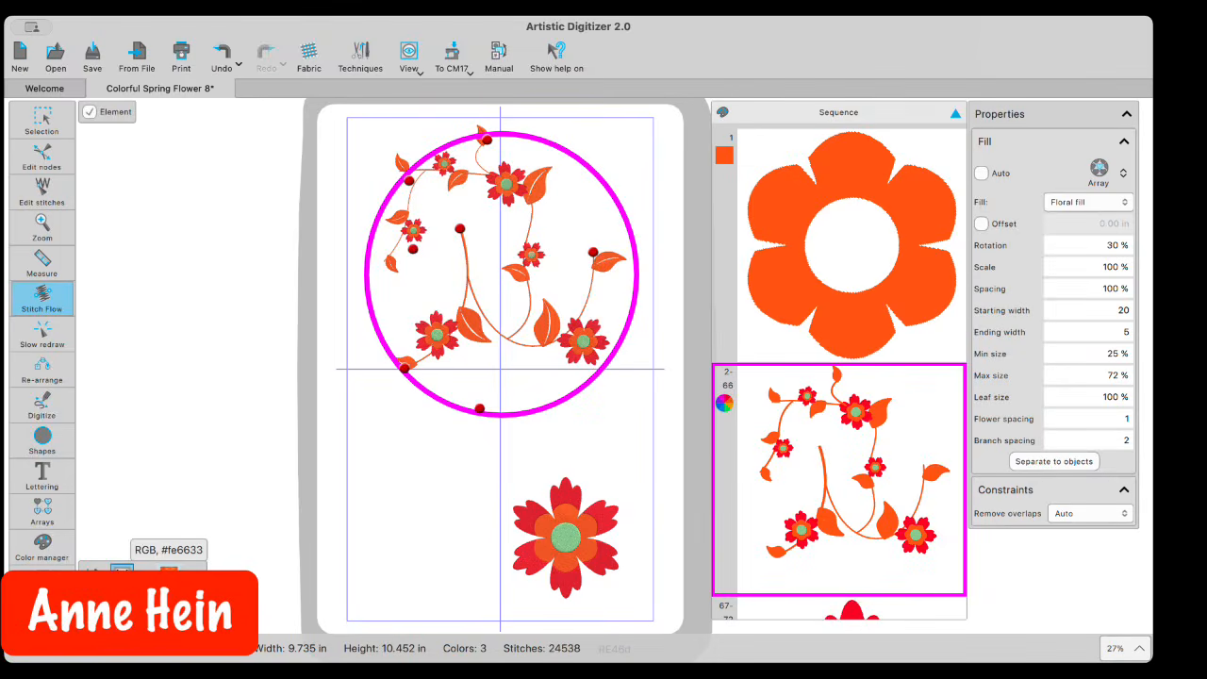
Step: Edit the orange color of the flowers and branches, replacing it with 251 Peacock Green from the JANOME palette
{"action": "right_click", "coordinate": [168, 570]}
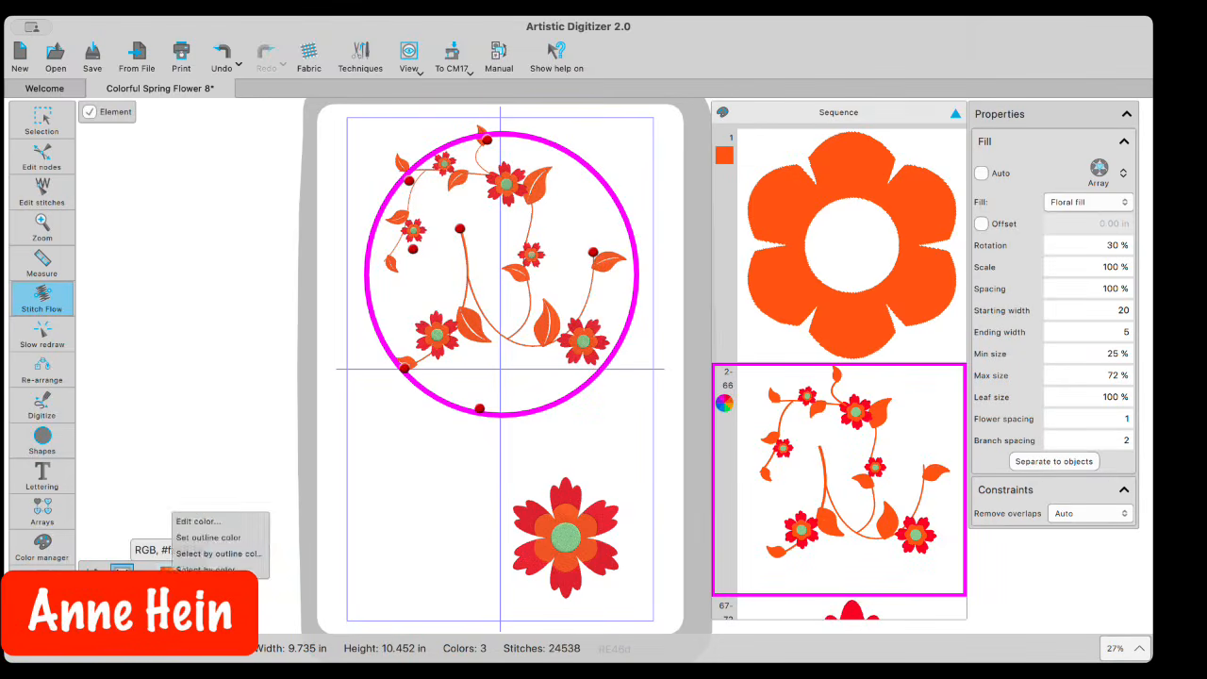
{"action": "left_click", "coordinate": [193, 522]}
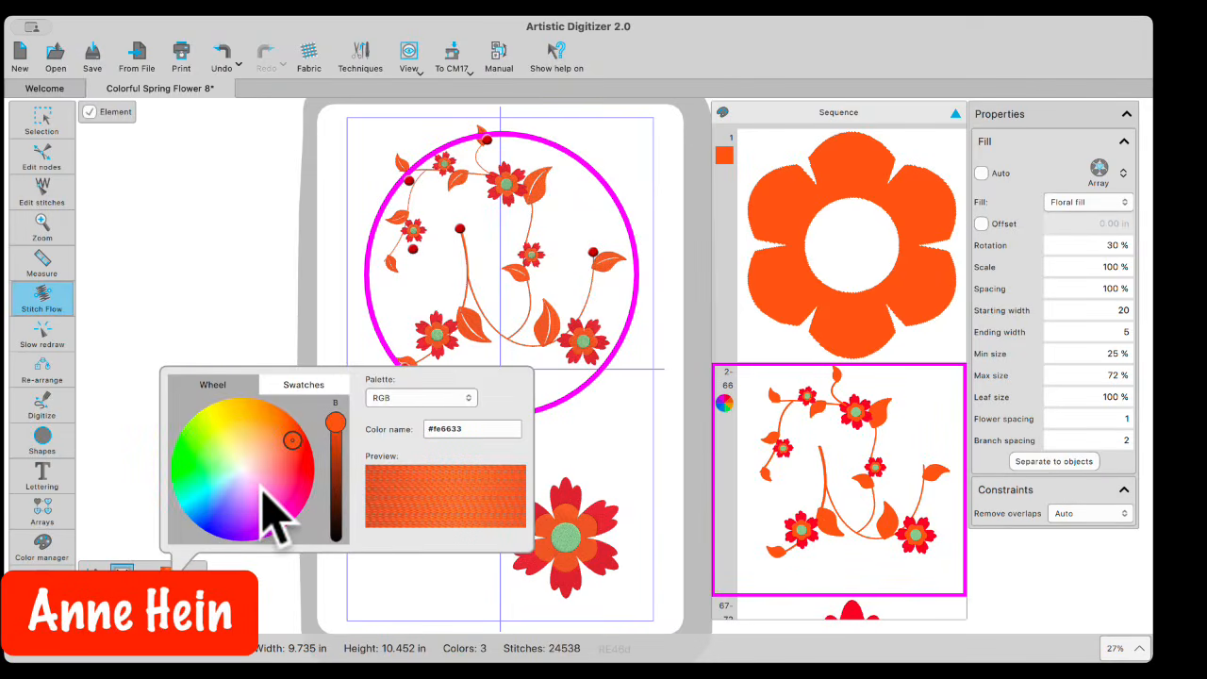
{"action": "left_click", "coordinate": [469, 397]}
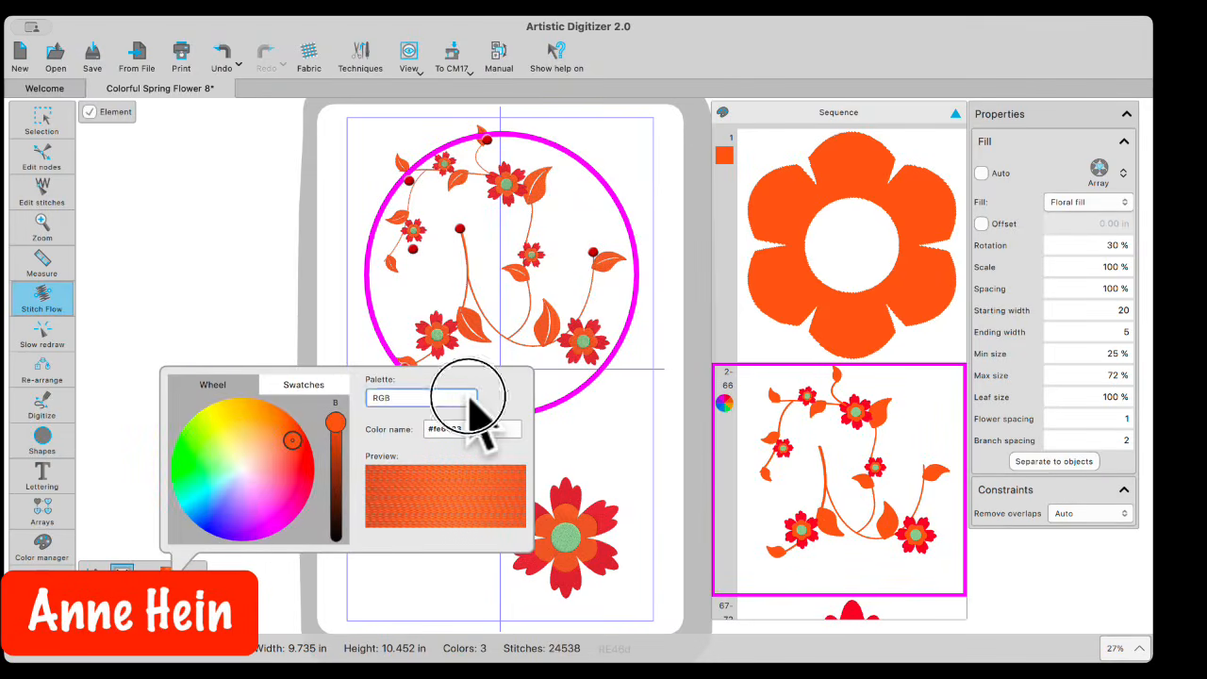
{"action": "left_click", "coordinate": [393, 139]}
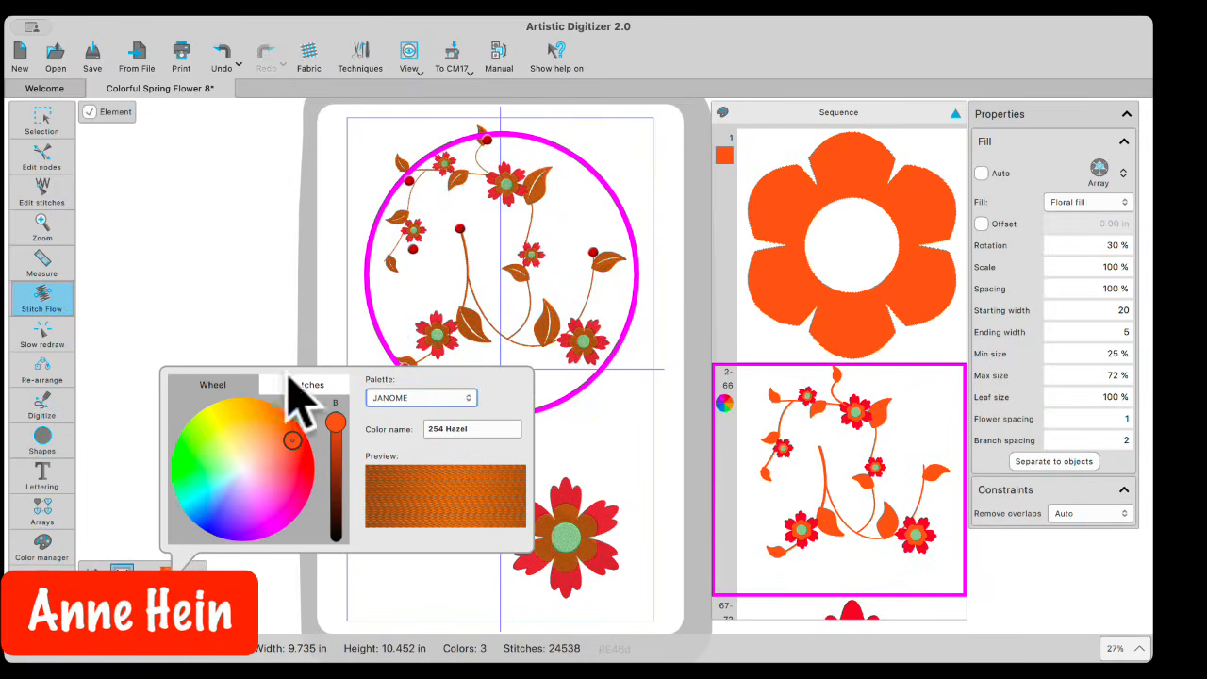
{"action": "left_click", "coordinate": [307, 385]}
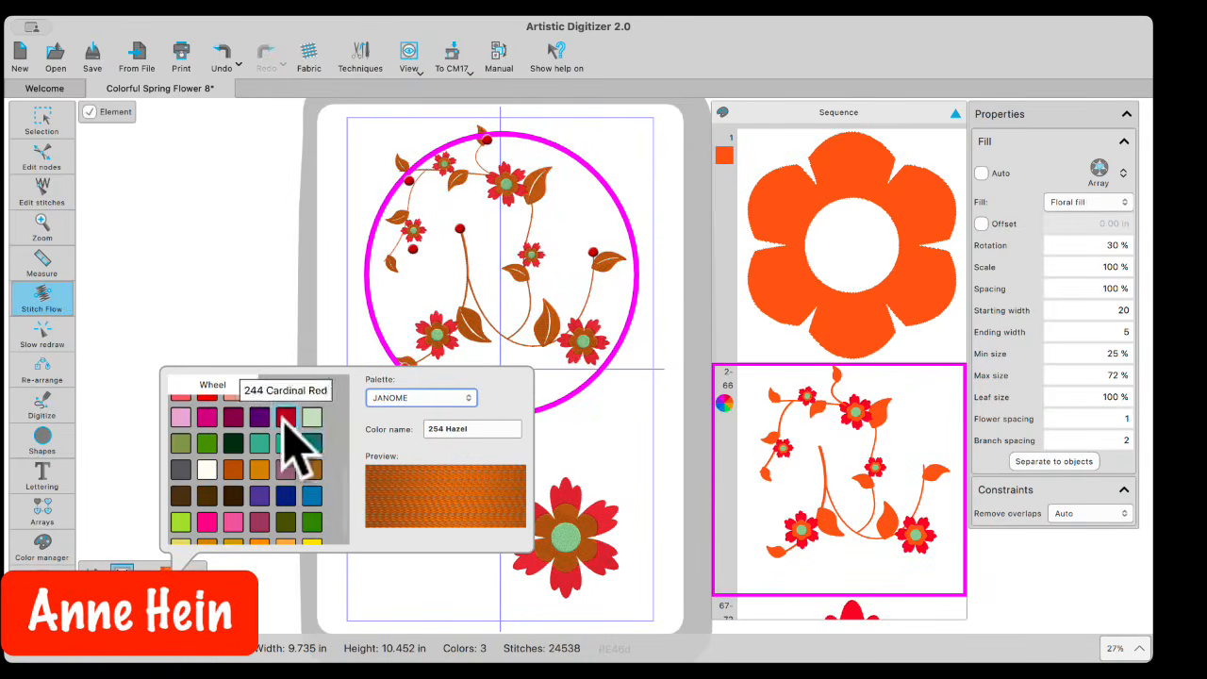
{"action": "scroll", "coordinate": [310, 433], "scroll_direction": "up", "scroll_amount": 1}
{"action": "left_click", "coordinate": [314, 463]}
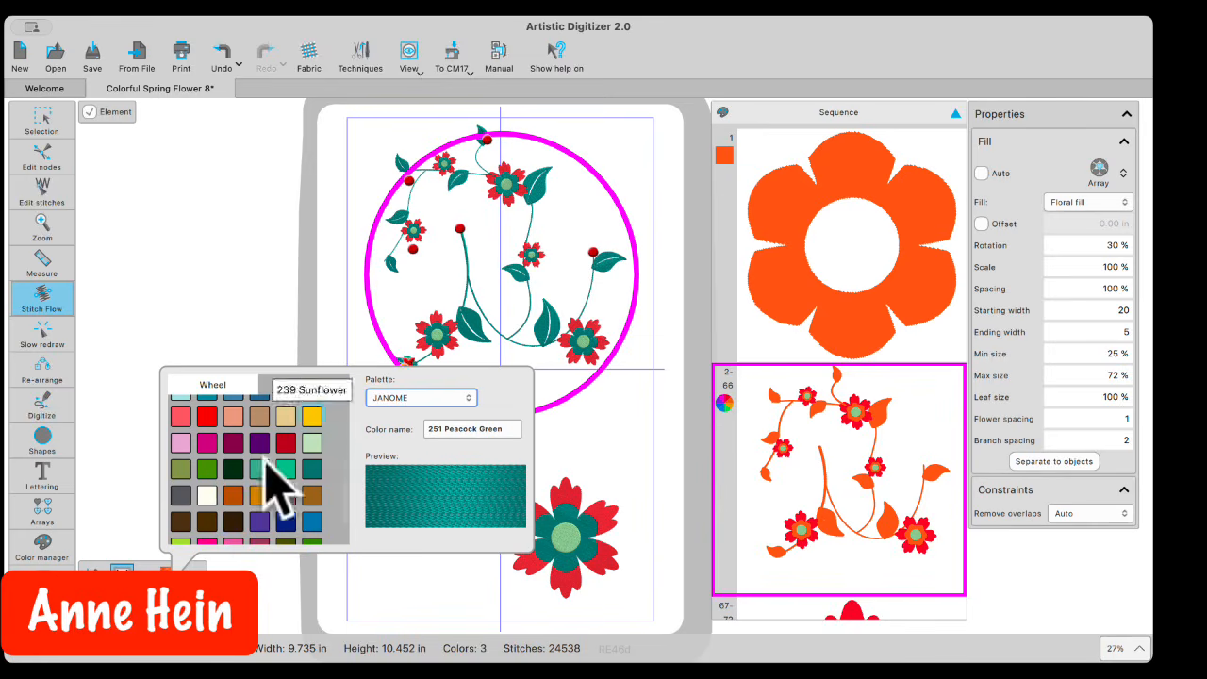
{"action": "left_click", "coordinate": [142, 544]}
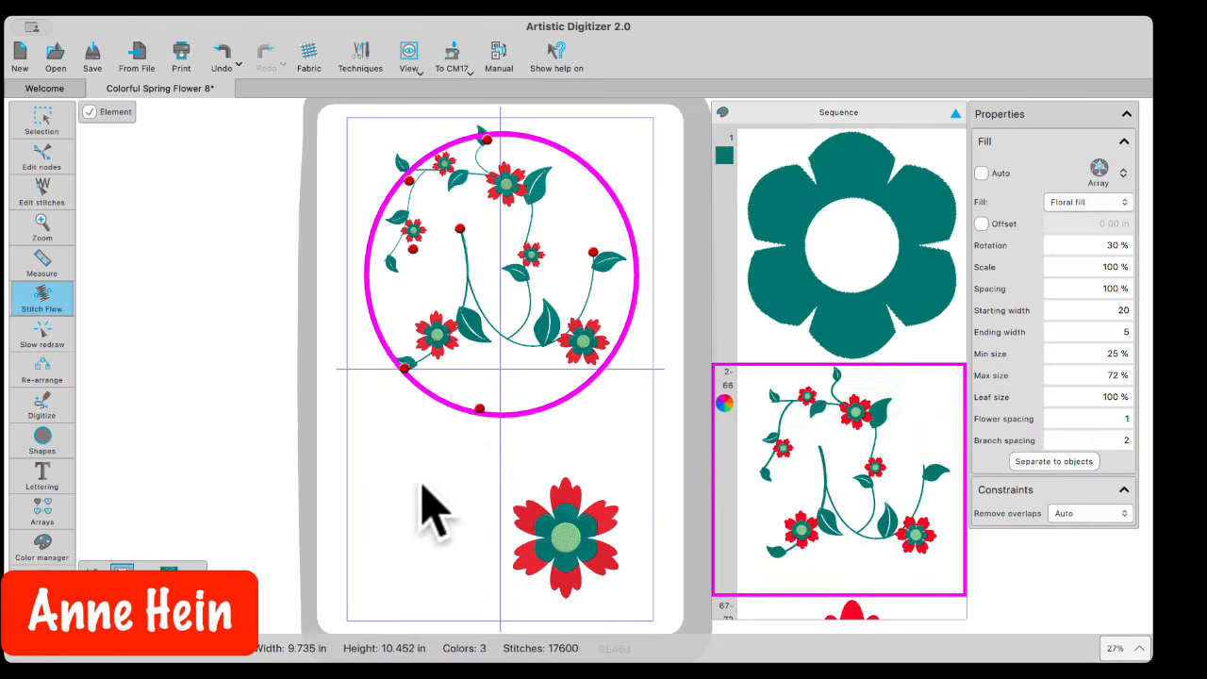
Step: Cancel setting a default fill color, undo the Peacock Green color change, and deselect the design
{"action": "left_click", "coordinate": [422, 486]}
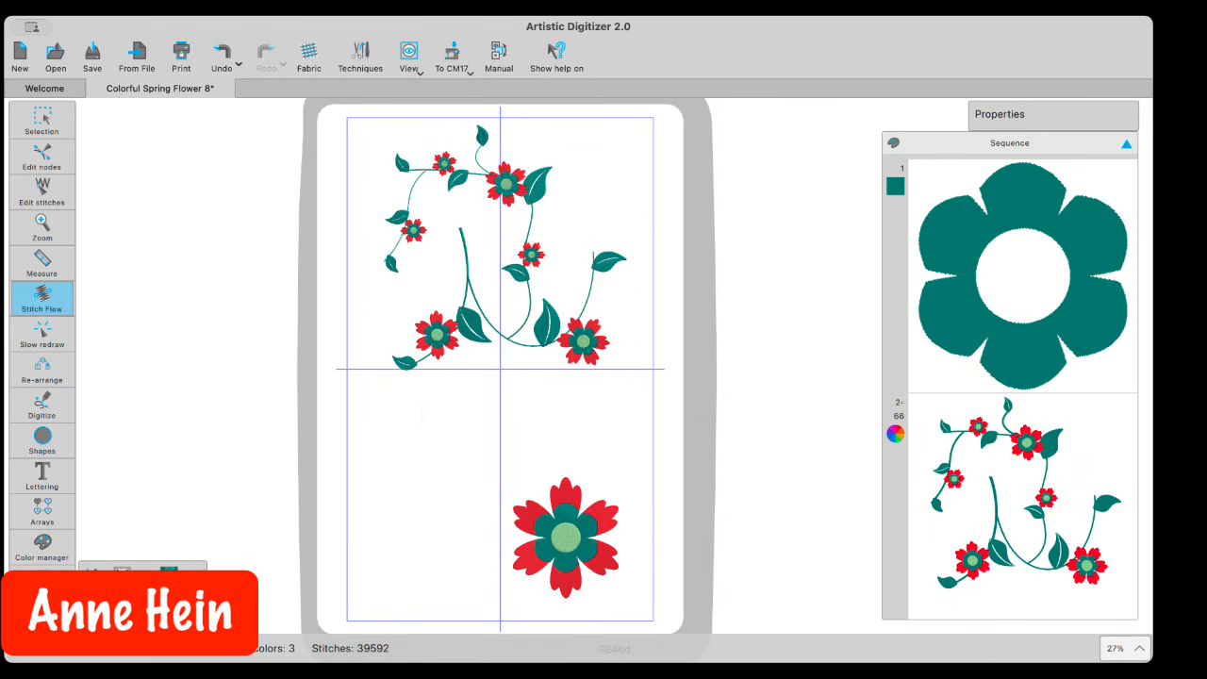
{"action": "left_click", "coordinate": [185, 644]}
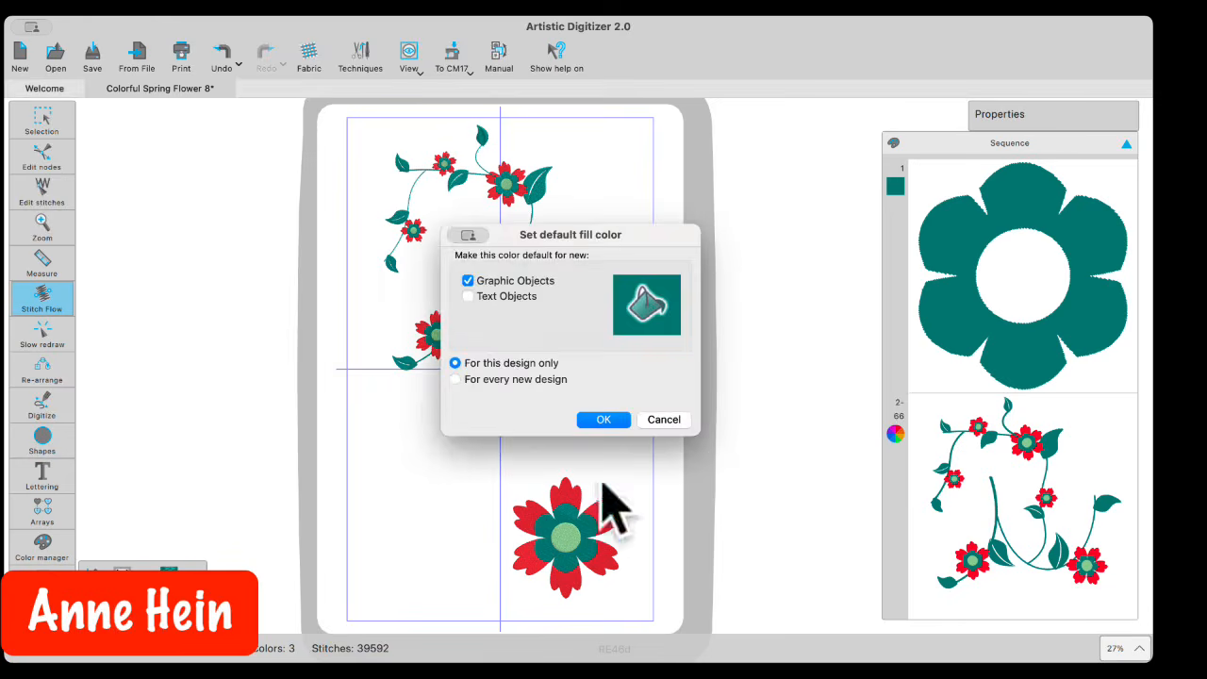
{"action": "left_click", "coordinate": [664, 420]}
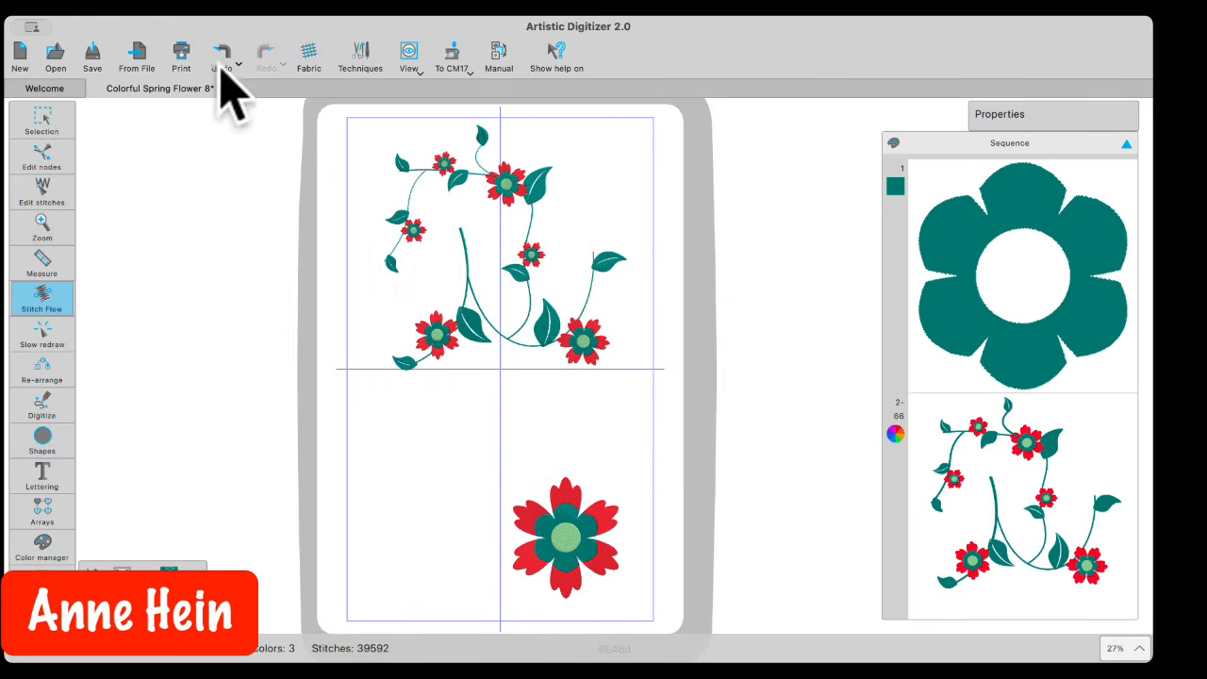
{"action": "left_click", "coordinate": [225, 55]}
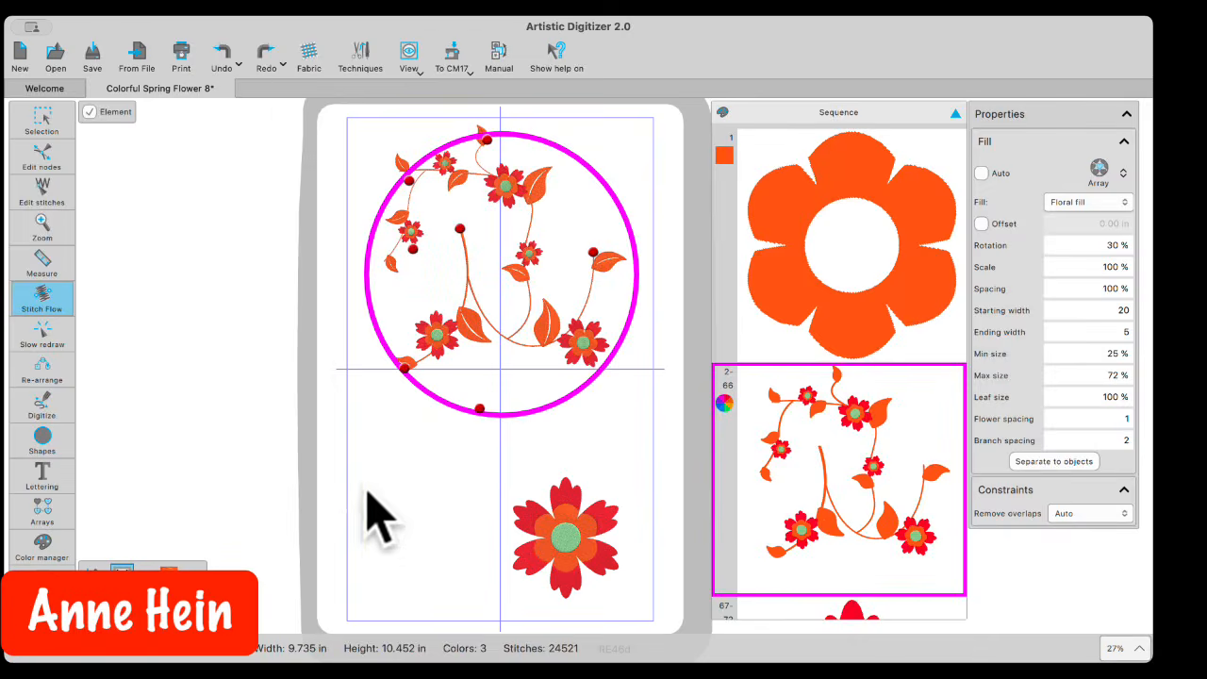
{"action": "left_click", "coordinate": [409, 483]}
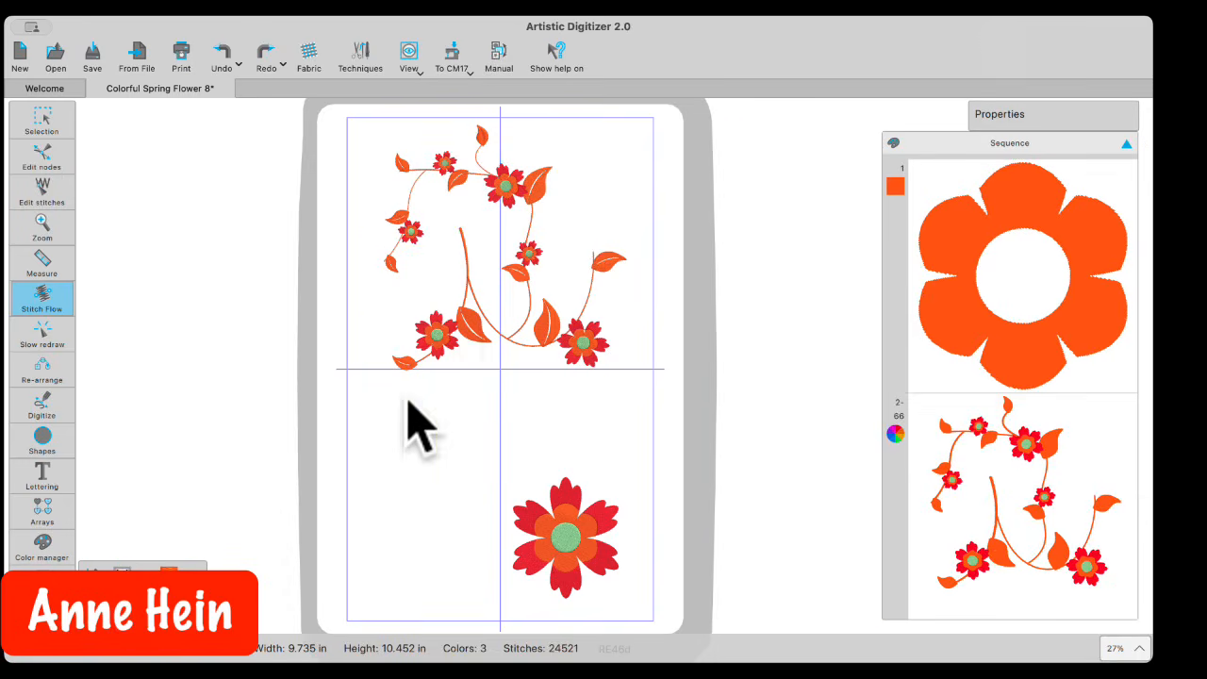
Step: Reselect the floral fill and recolor all orange parts to 269 Meadow from the JANOME palette
{"action": "left_click", "coordinate": [498, 336]}
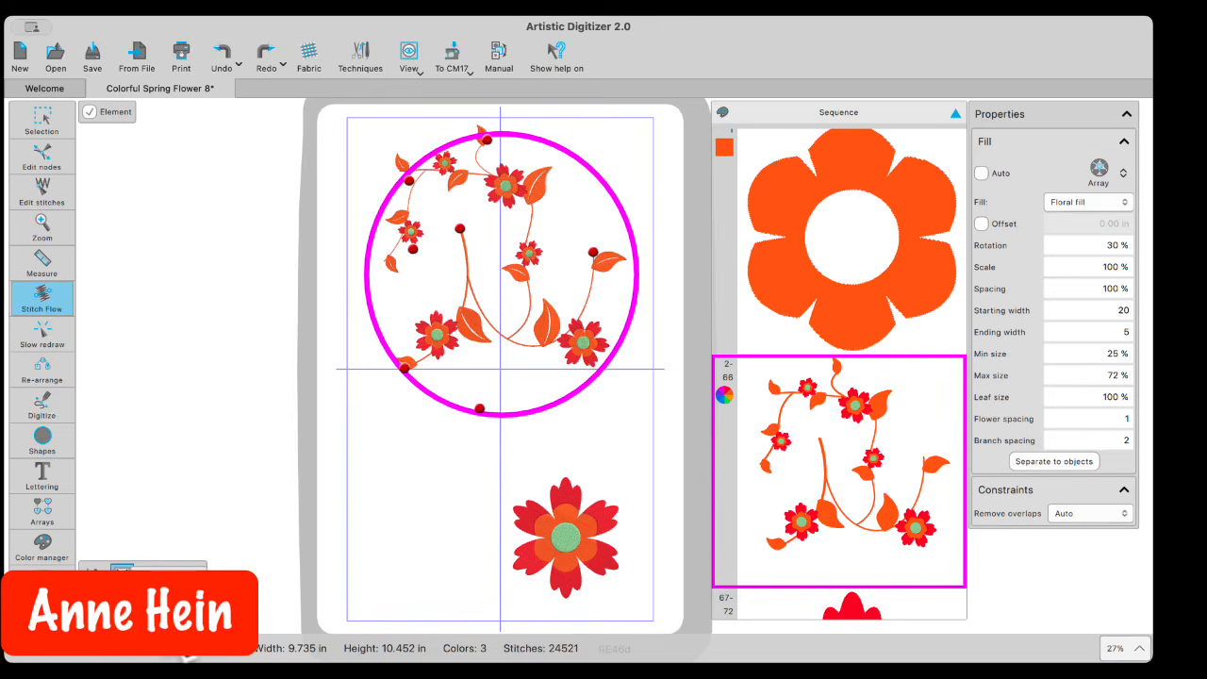
{"action": "right_click", "coordinate": [173, 605]}
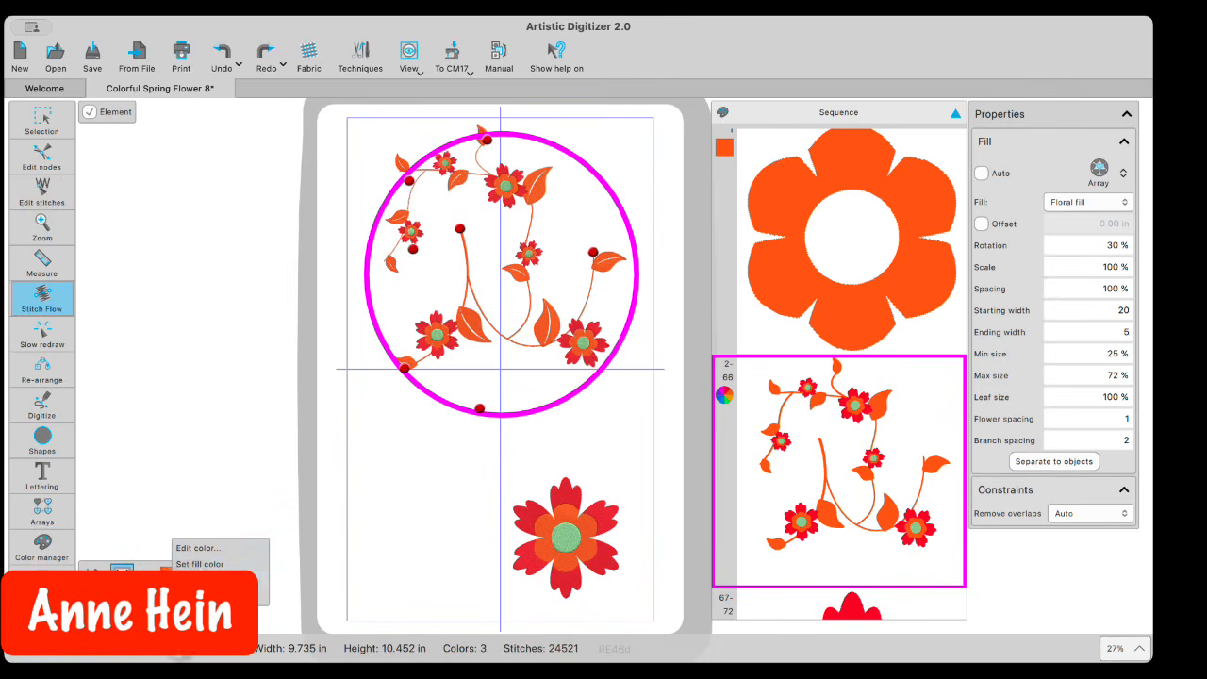
{"action": "left_click", "coordinate": [198, 548]}
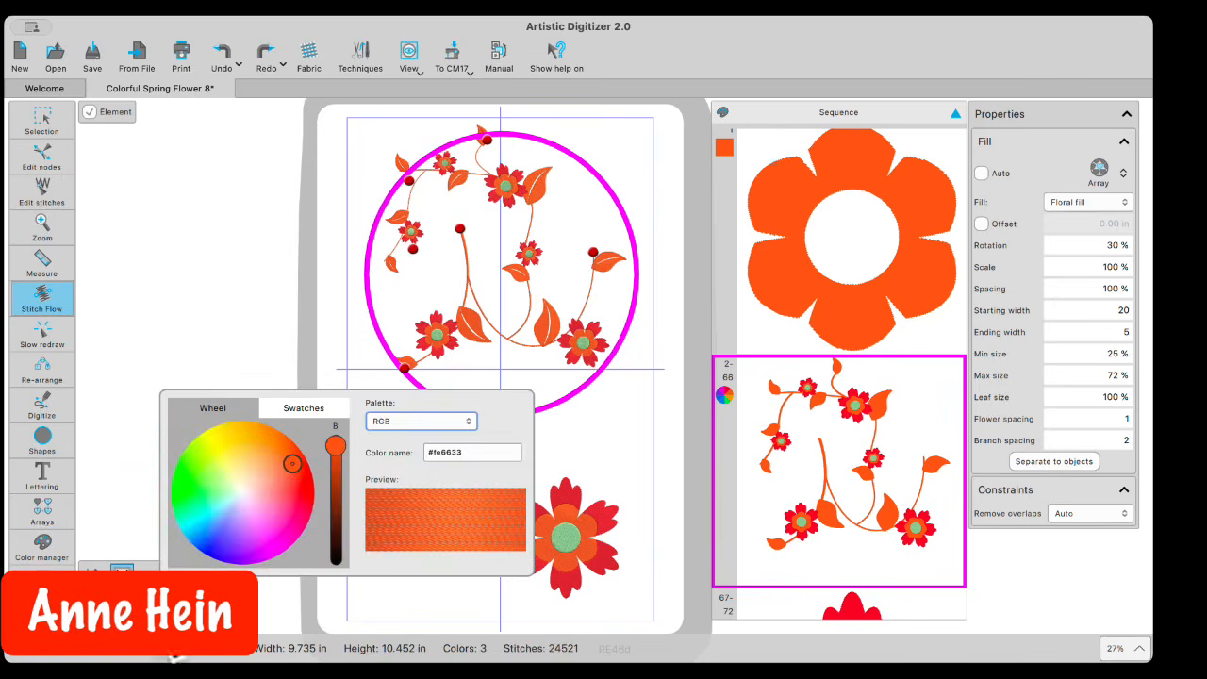
{"action": "left_click", "coordinate": [195, 484]}
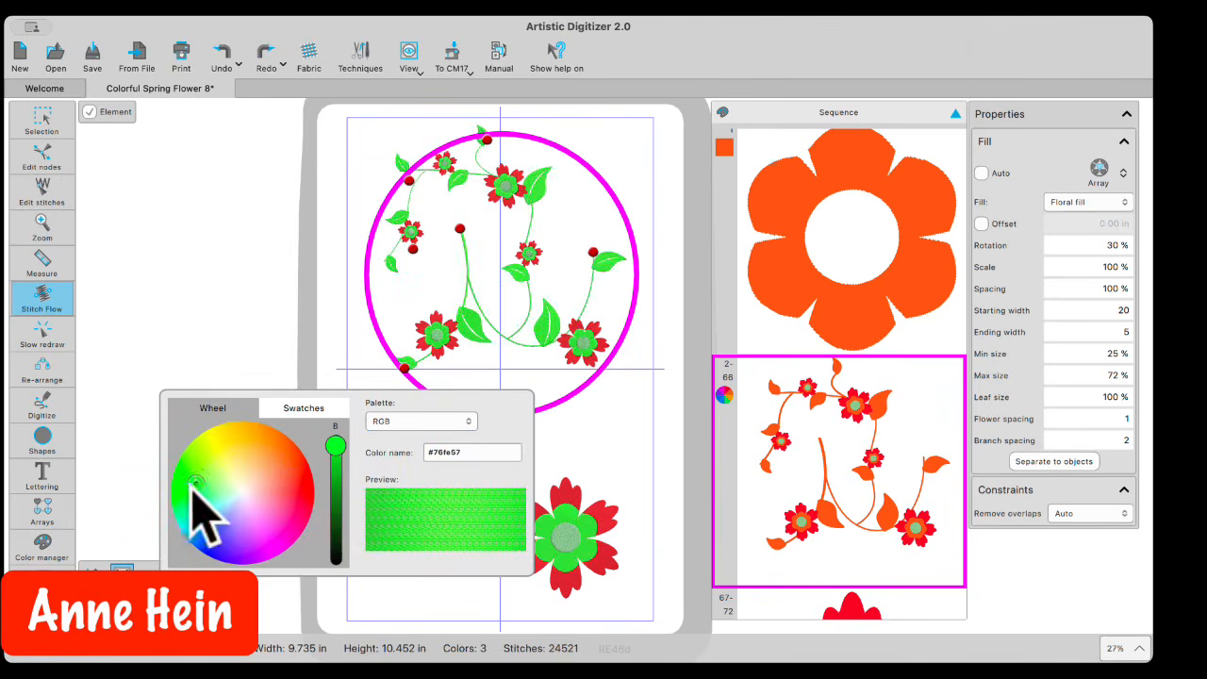
{"action": "left_click", "coordinate": [443, 421]}
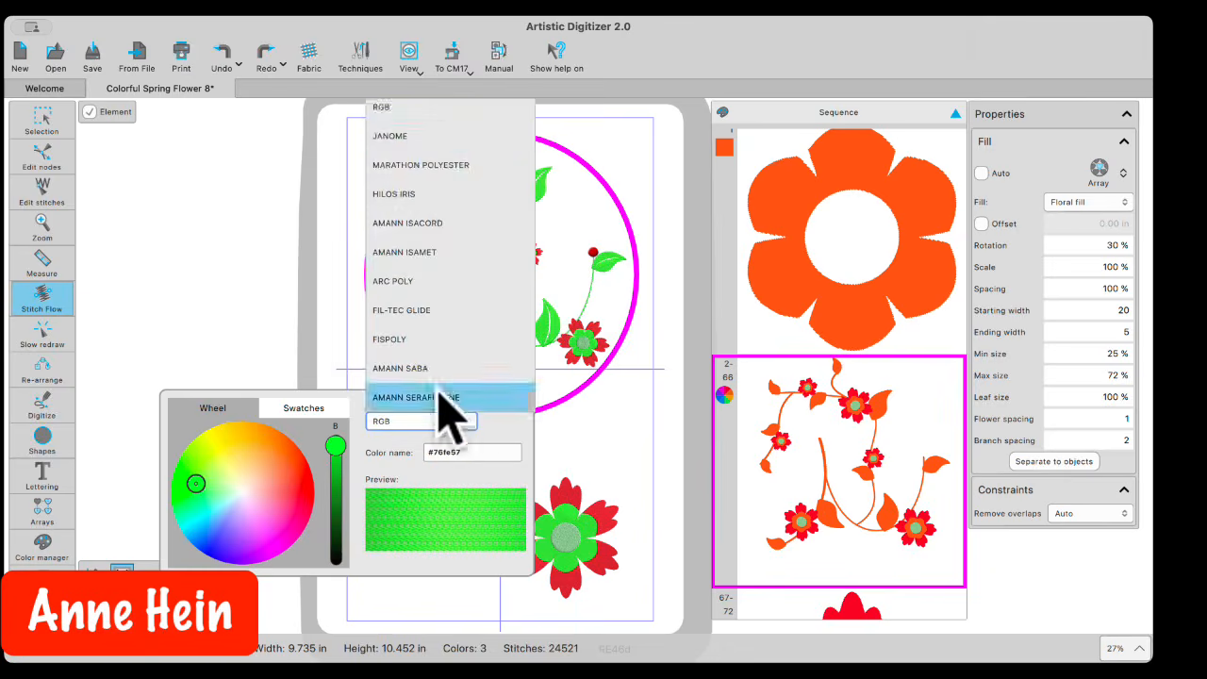
{"action": "left_click", "coordinate": [396, 137]}
{"action": "left_click", "coordinate": [320, 413]}
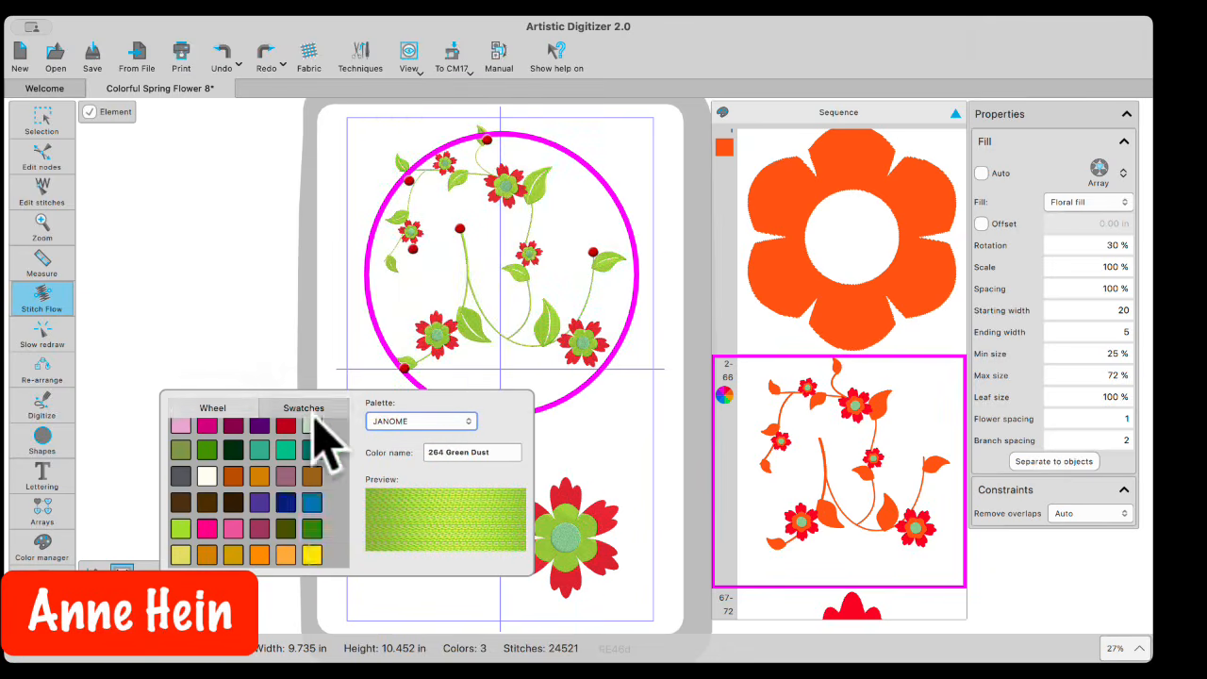
{"action": "left_click", "coordinate": [312, 529]}
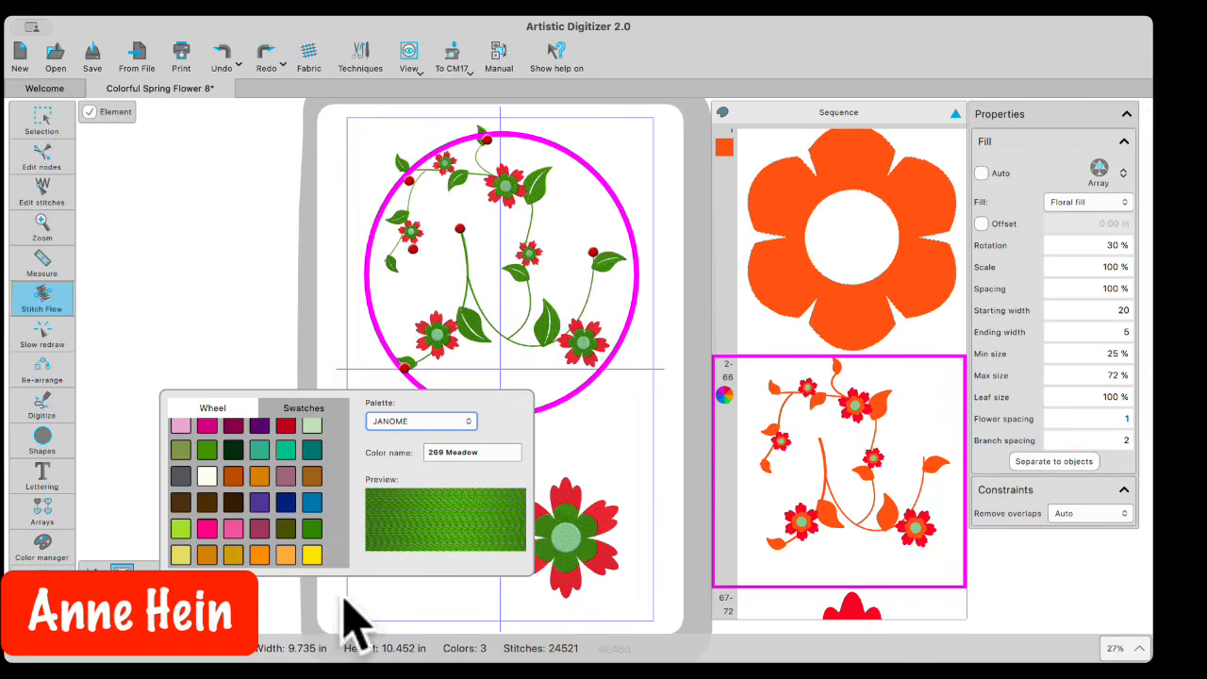
{"action": "left_click", "coordinate": [267, 608]}
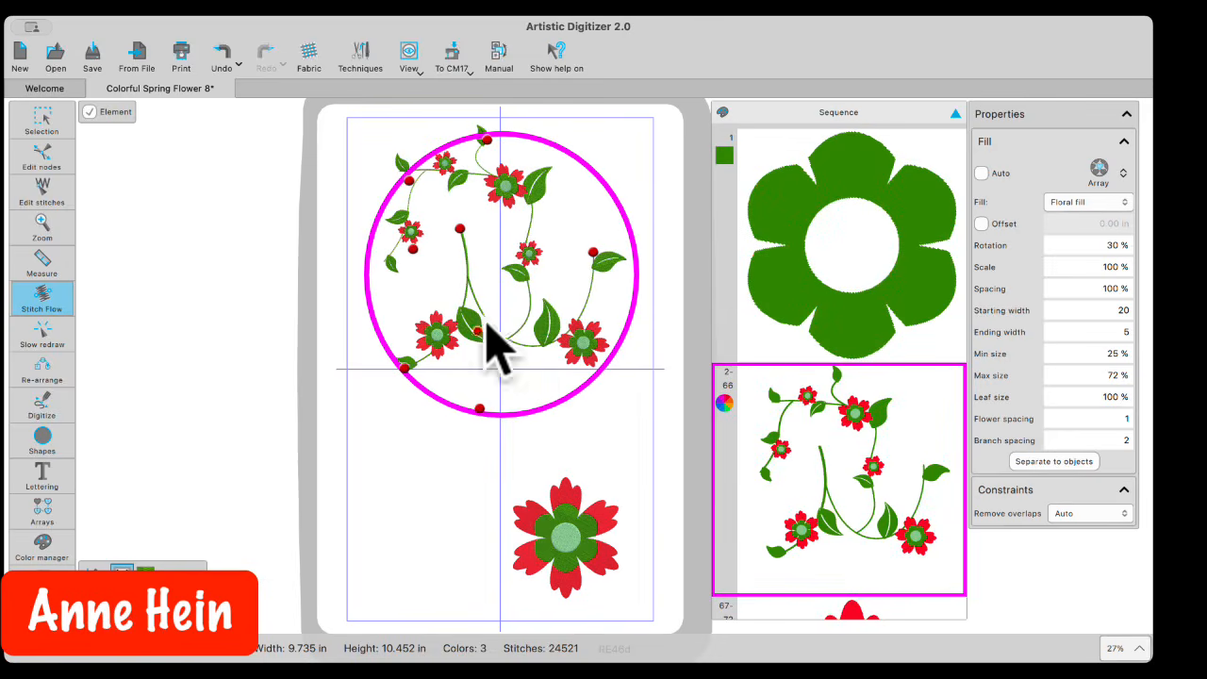
Step: Simulate the stitch-out of the whole design with Slow redraw, scrubbing from the first stitch through the red section to the end
{"action": "left_click", "coordinate": [377, 491]}
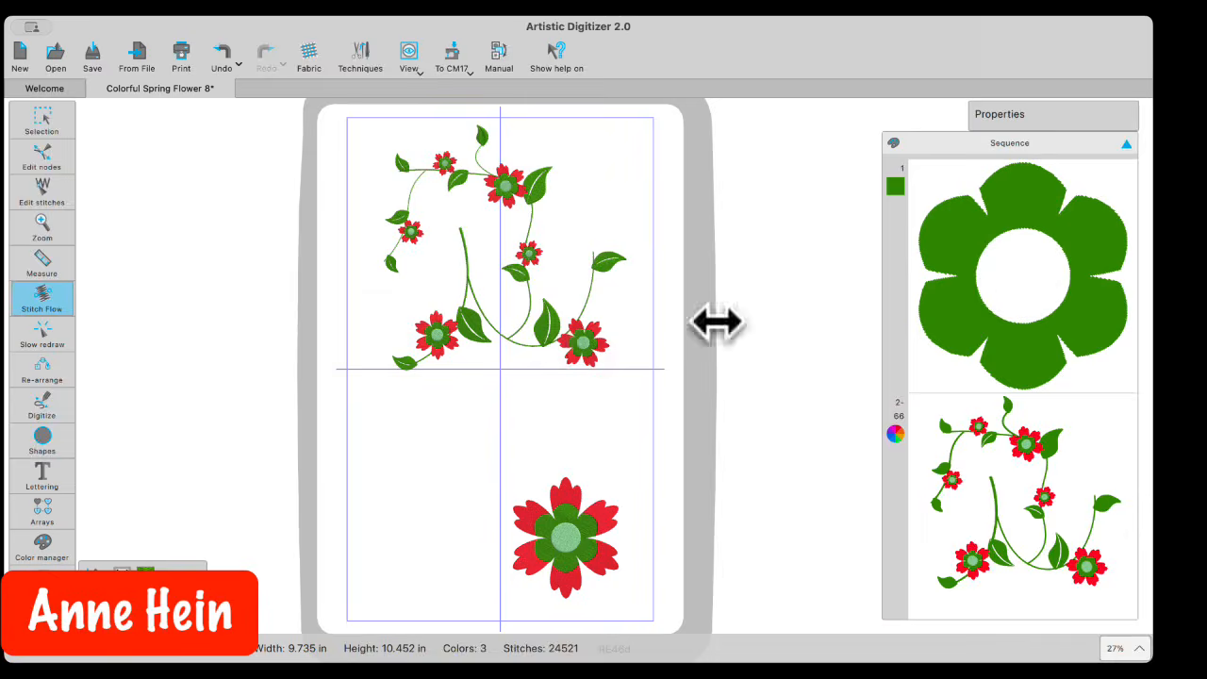
{"action": "left_click", "coordinate": [539, 306]}
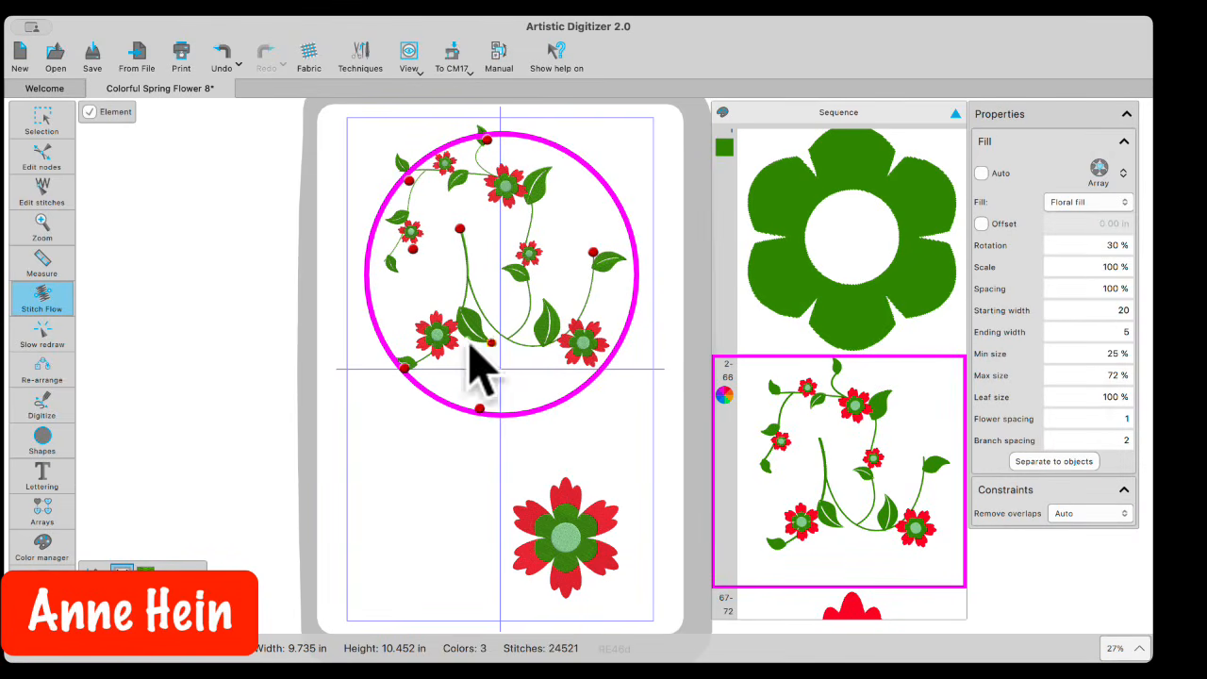
{"action": "left_click", "coordinate": [38, 121]}
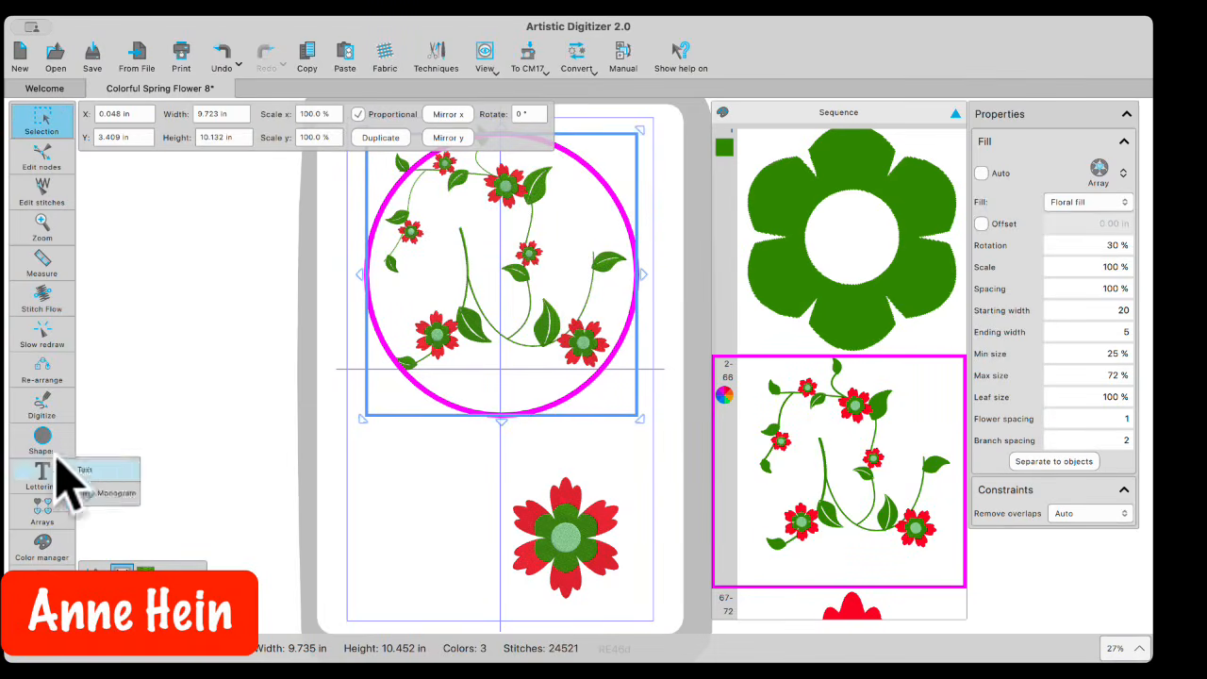
{"action": "left_click", "coordinate": [41, 335]}
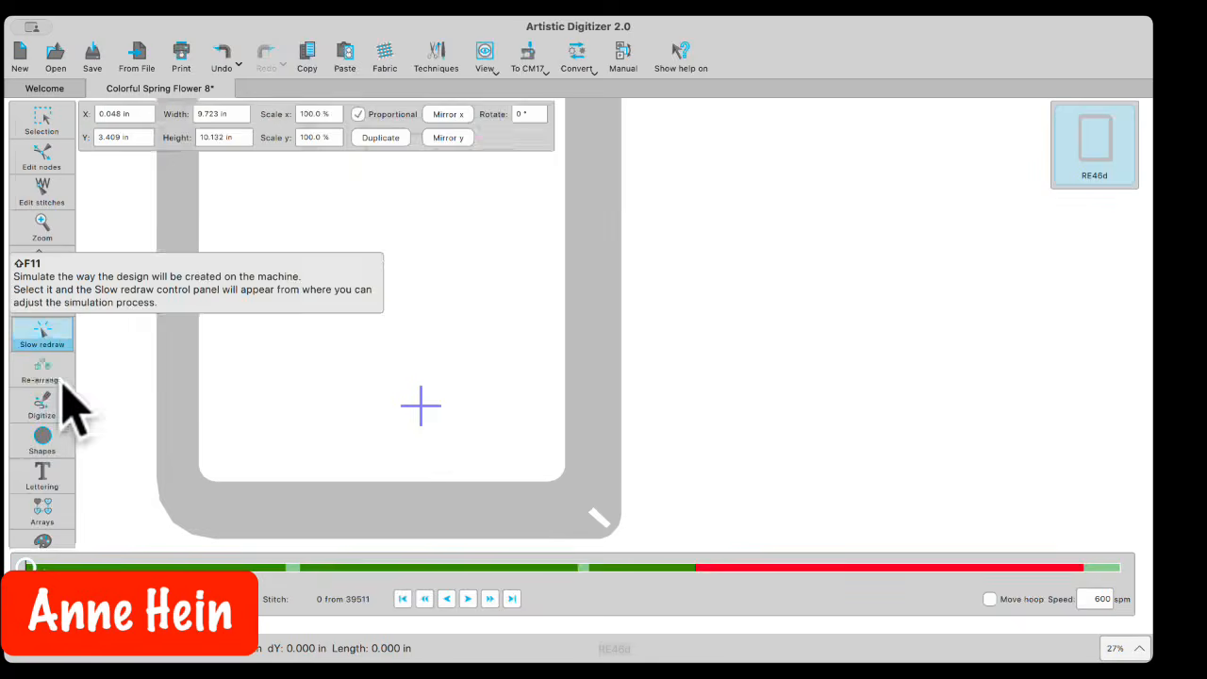
{"action": "left_click_drag", "start_coordinate": [31, 566], "coordinate": [707, 566]}
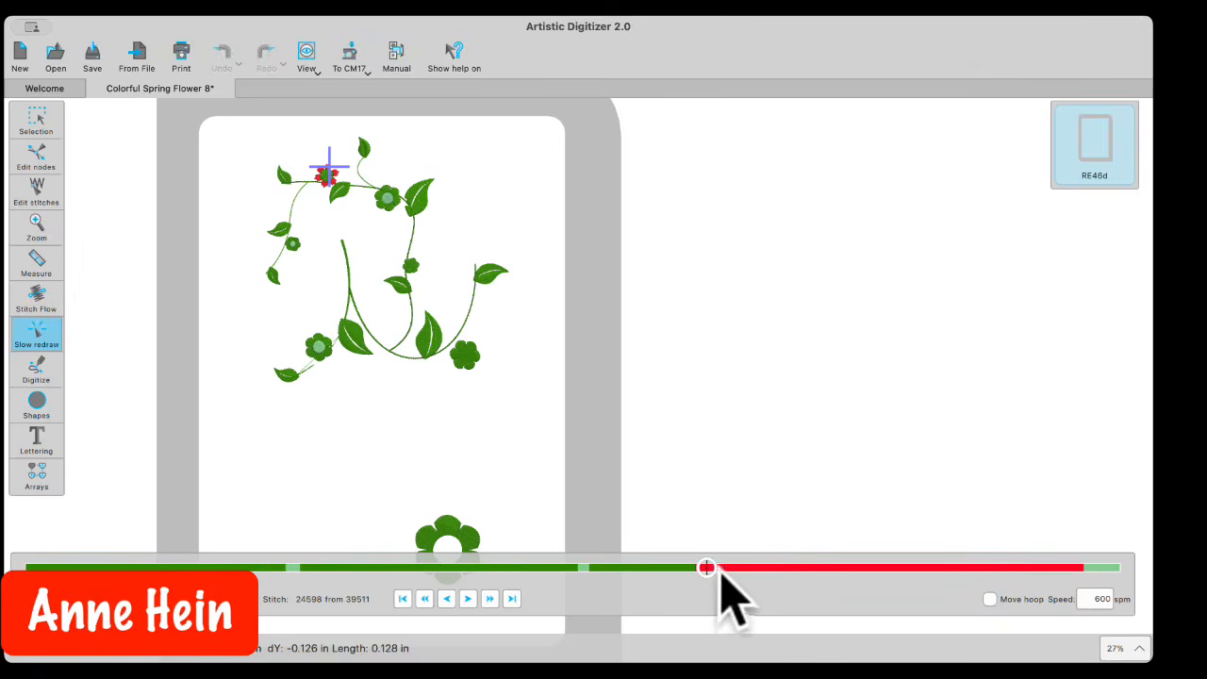
{"action": "left_click_drag", "start_coordinate": [707, 568], "coordinate": [1134, 567]}
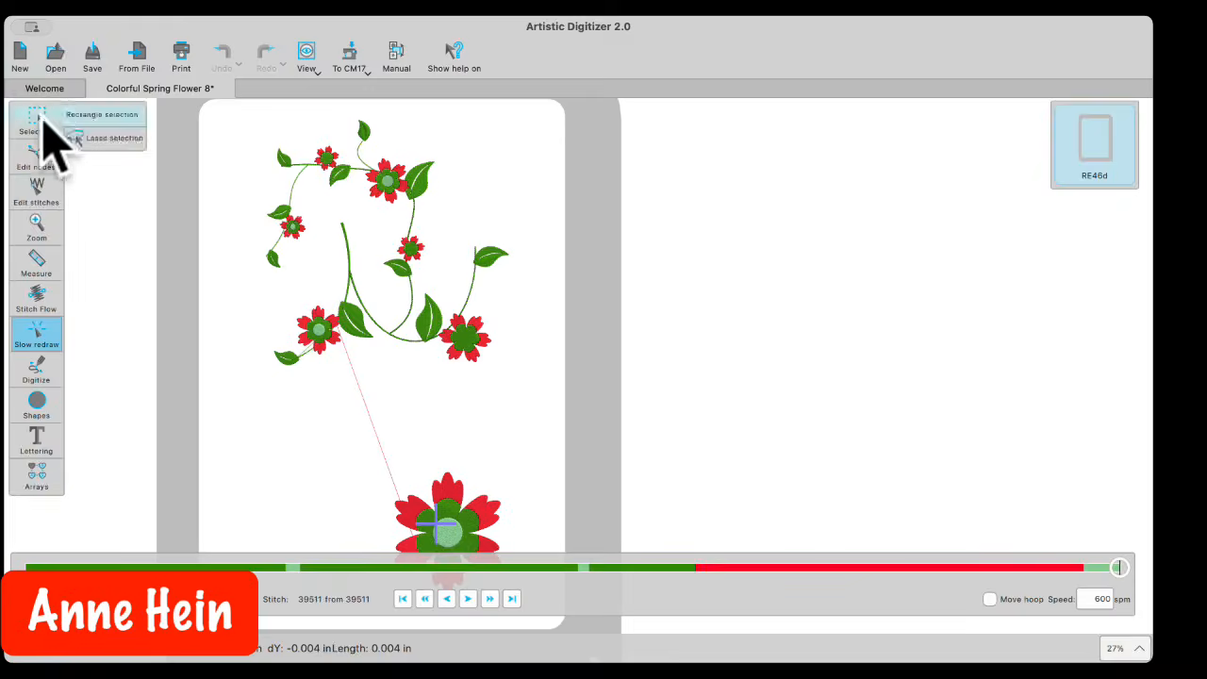
Step: Leave the stitch simulation and delete the original large flower below the floral fill
{"action": "left_click", "coordinate": [38, 118]}
{"action": "left_click_drag", "start_coordinate": [488, 459], "coordinate": [651, 631]}
{"action": "key", "text": "Delete"}
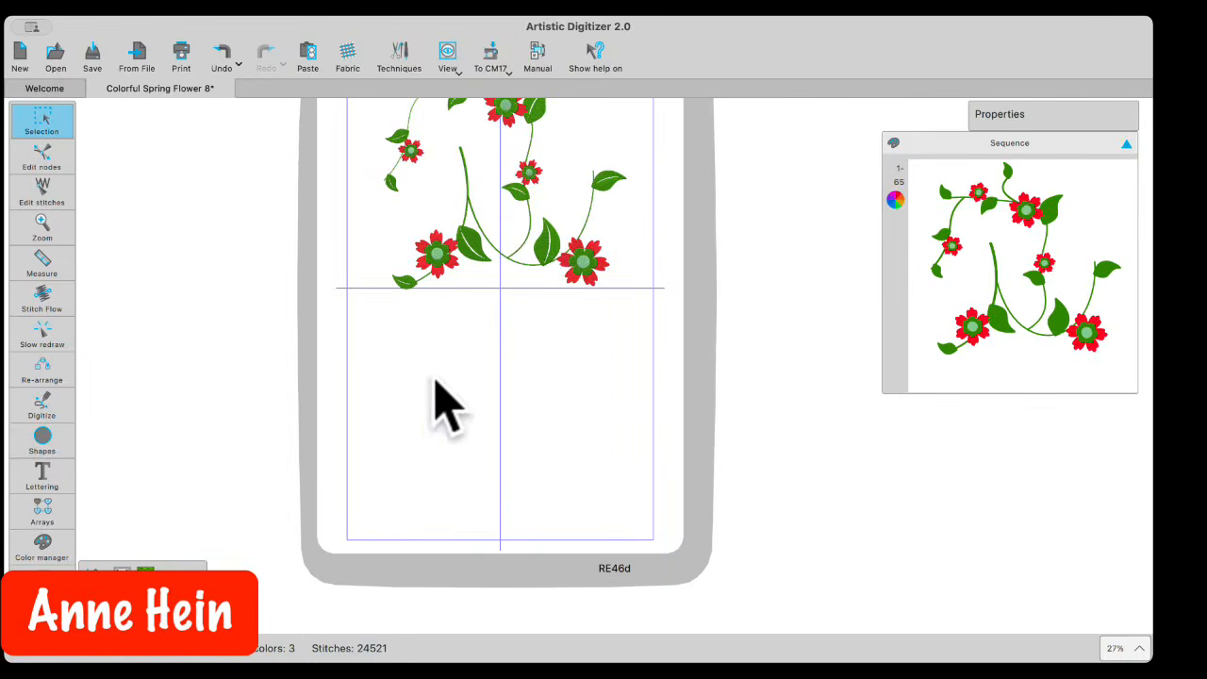
Step: Separate the floral fill into individual objects, ungroup them and clear the selection
{"action": "scroll", "coordinate": [514, 429], "scroll_direction": "up", "scroll_amount": 3}
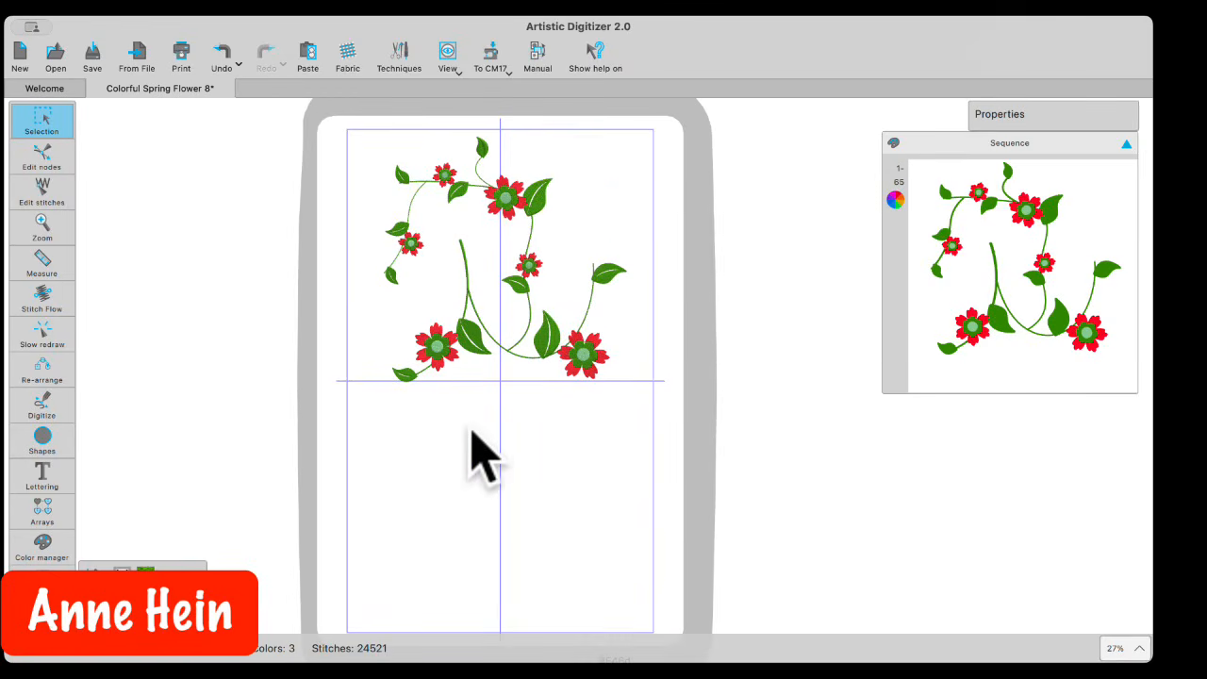
{"action": "left_click", "coordinate": [443, 373]}
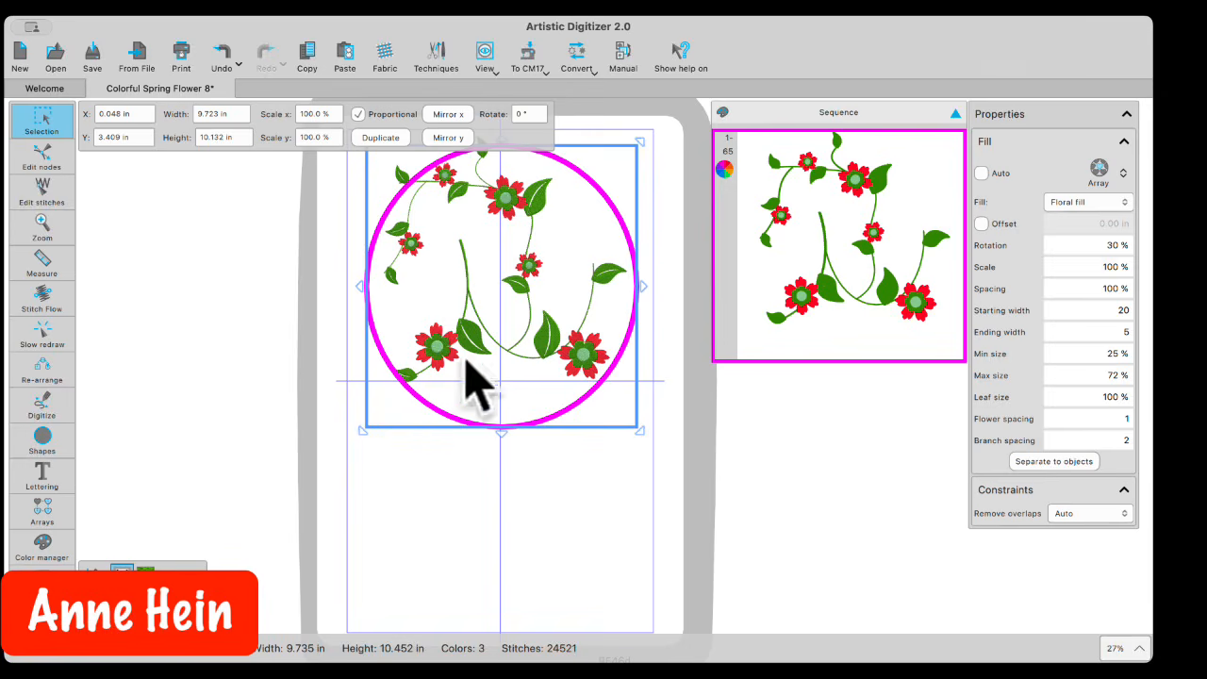
{"action": "left_click", "coordinate": [1057, 461]}
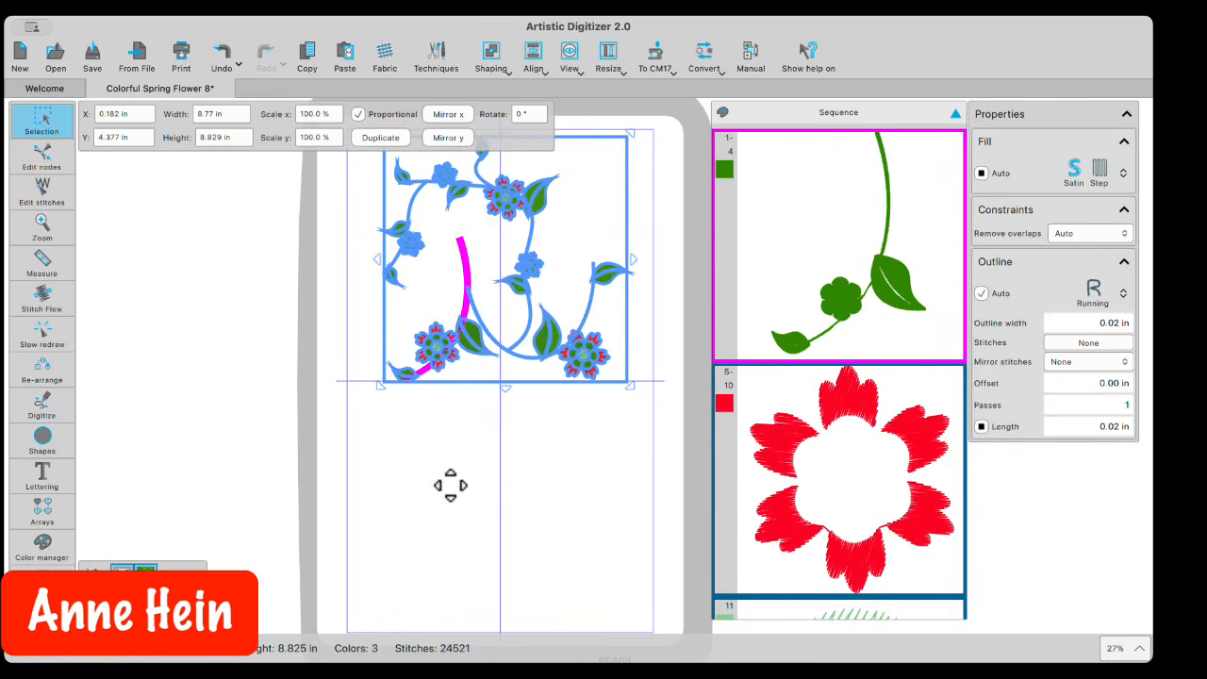
{"action": "right_click", "coordinate": [582, 230]}
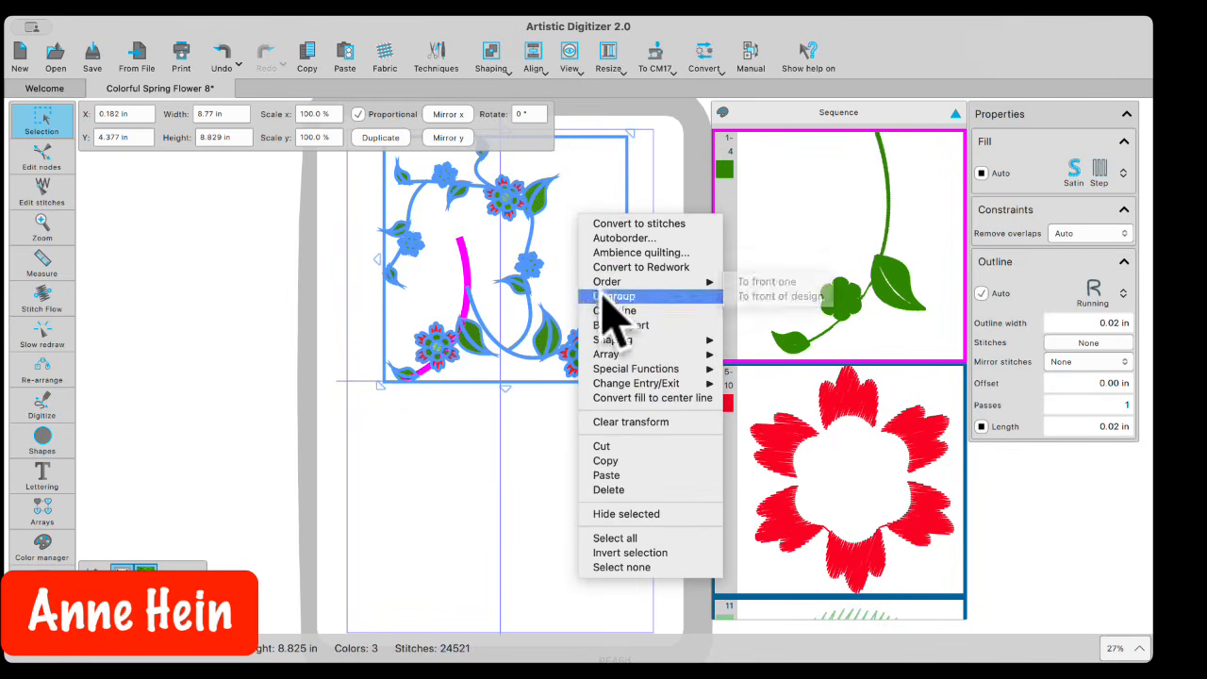
{"action": "left_click", "coordinate": [515, 467]}
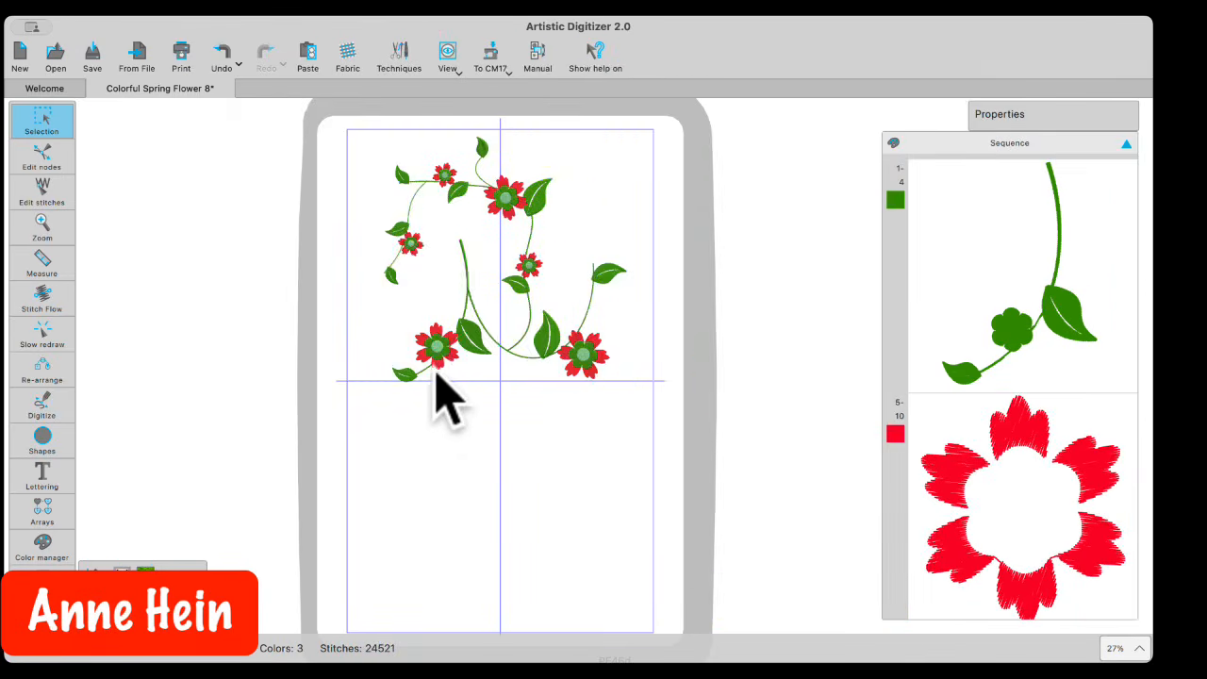
Step: Recolor the red petals of the lower-left flower to 239 Sunflower from the JANOME palette
{"action": "scroll", "coordinate": [430, 378], "scroll_direction": "up", "scroll_amount": 3}
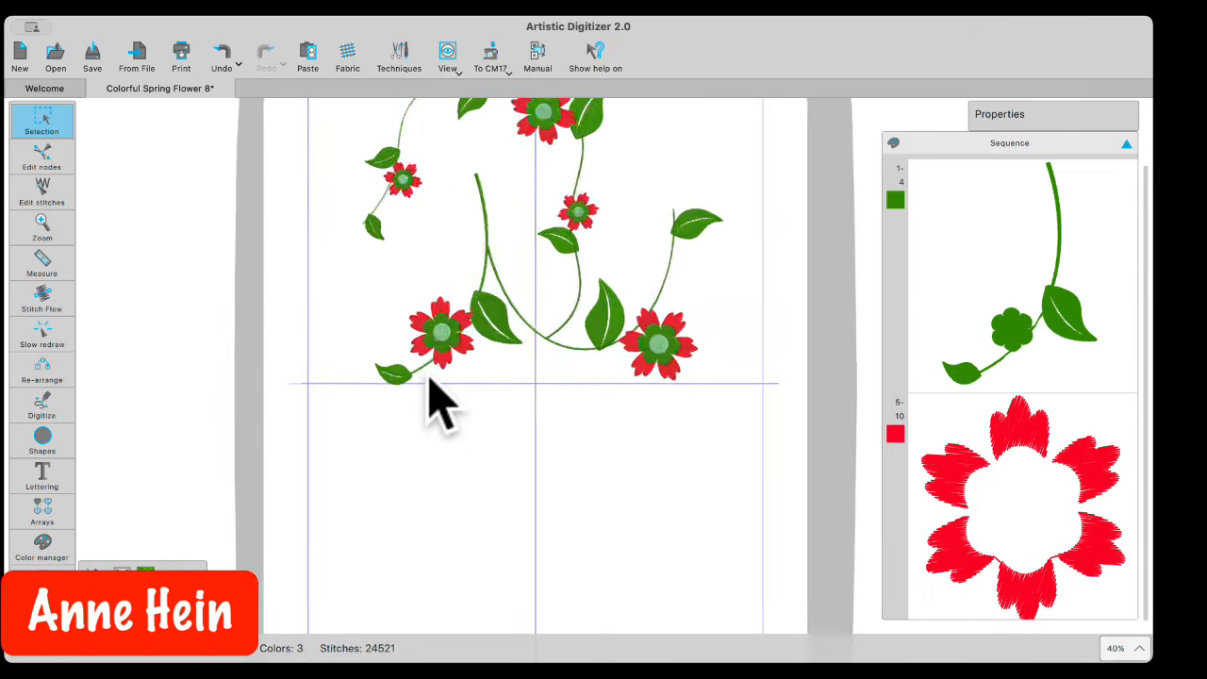
{"action": "left_click", "coordinate": [453, 354]}
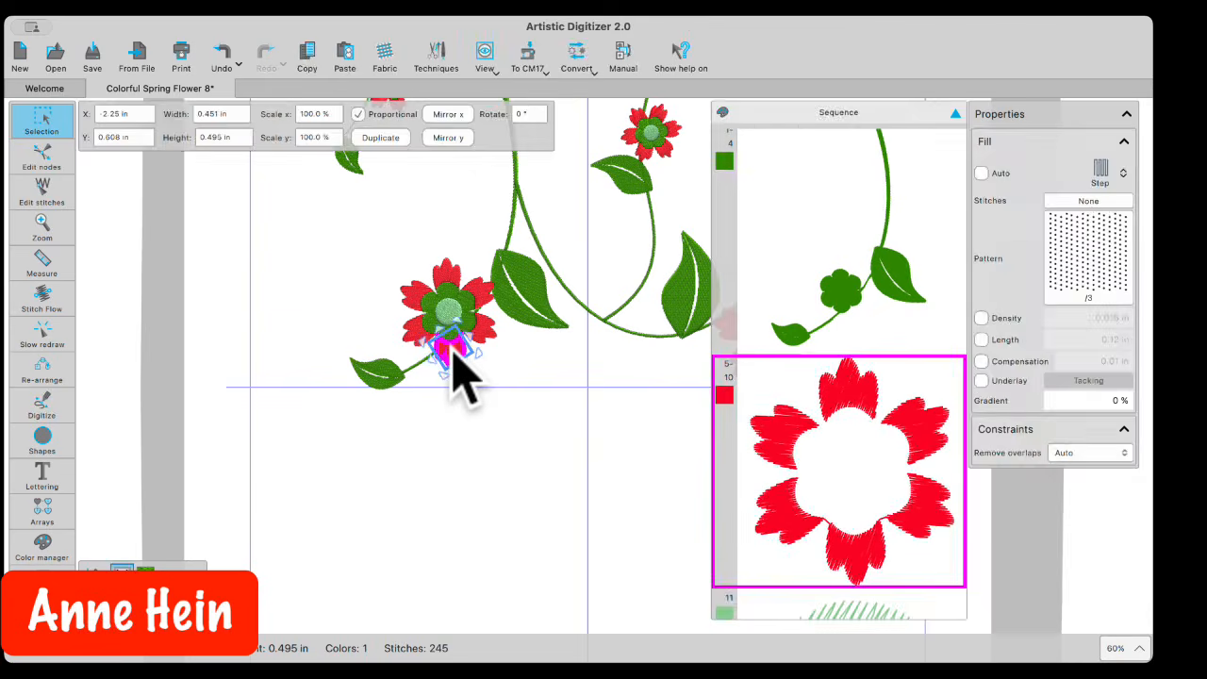
{"action": "left_click", "coordinate": [500, 396]}
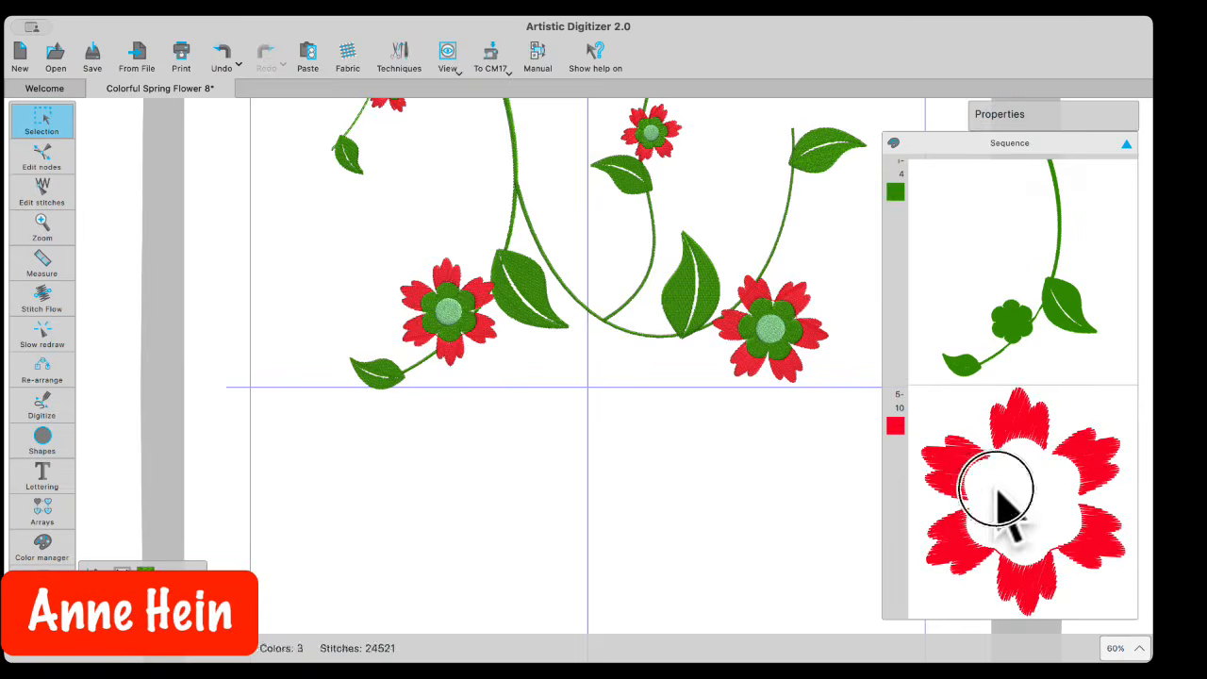
{"action": "left_click", "coordinate": [990, 490]}
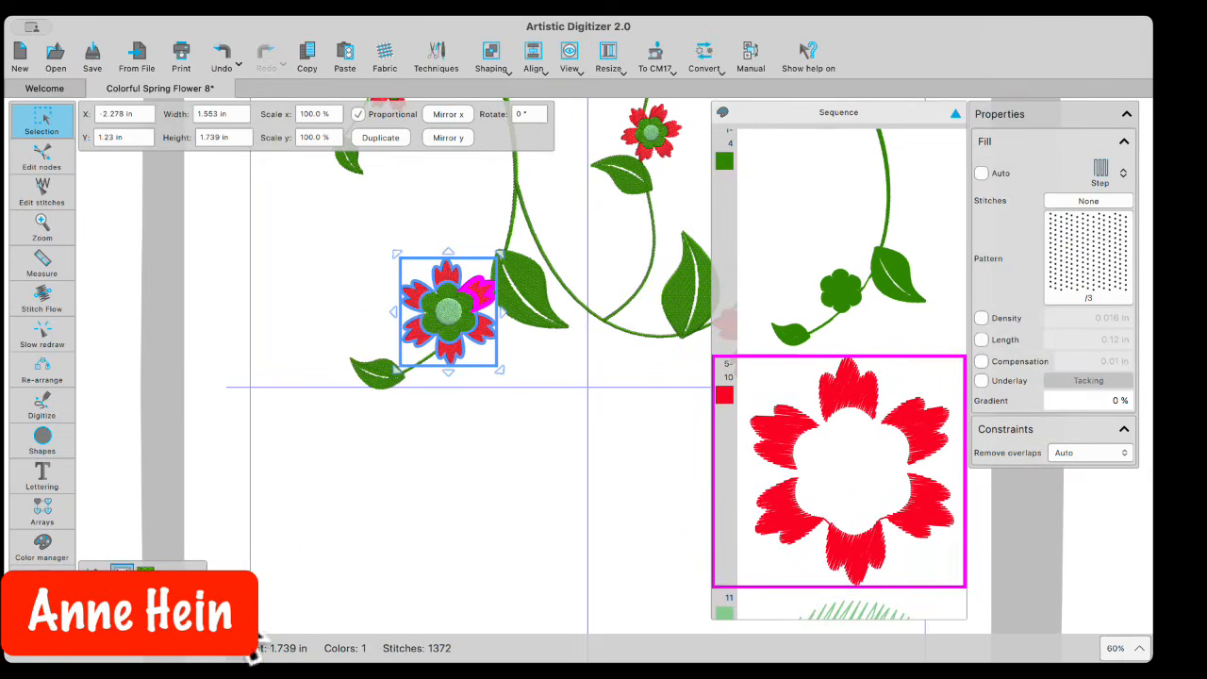
{"action": "left_click", "coordinate": [114, 653]}
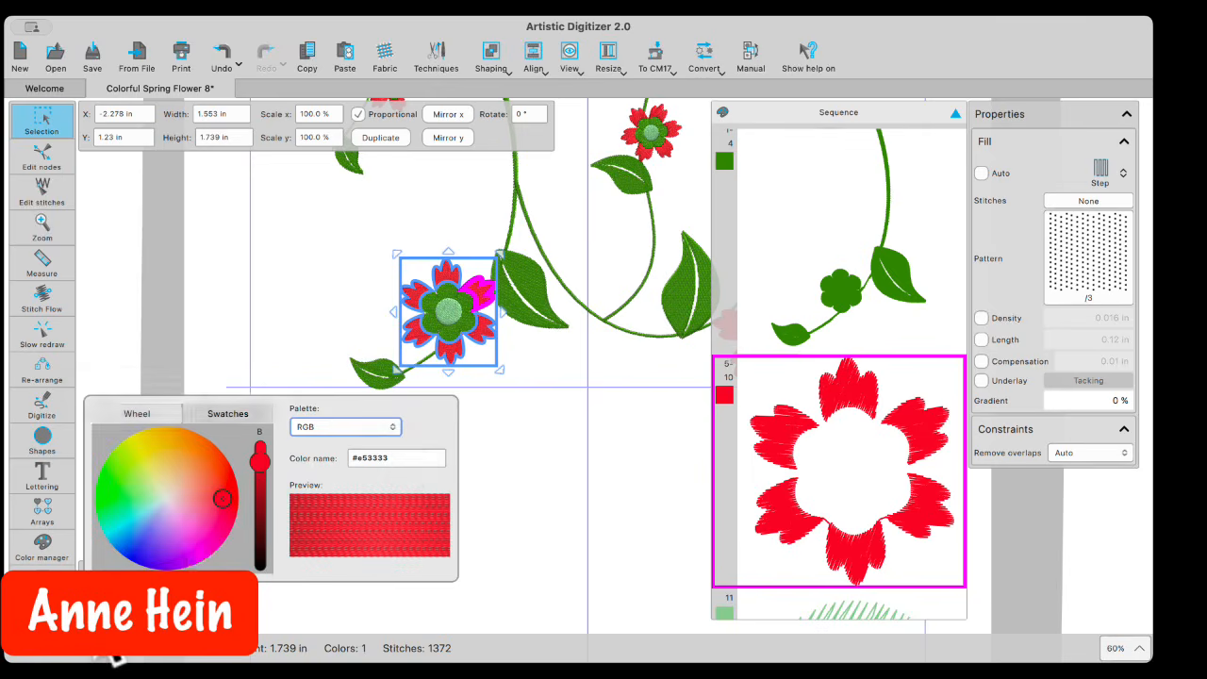
{"action": "left_click", "coordinate": [397, 429]}
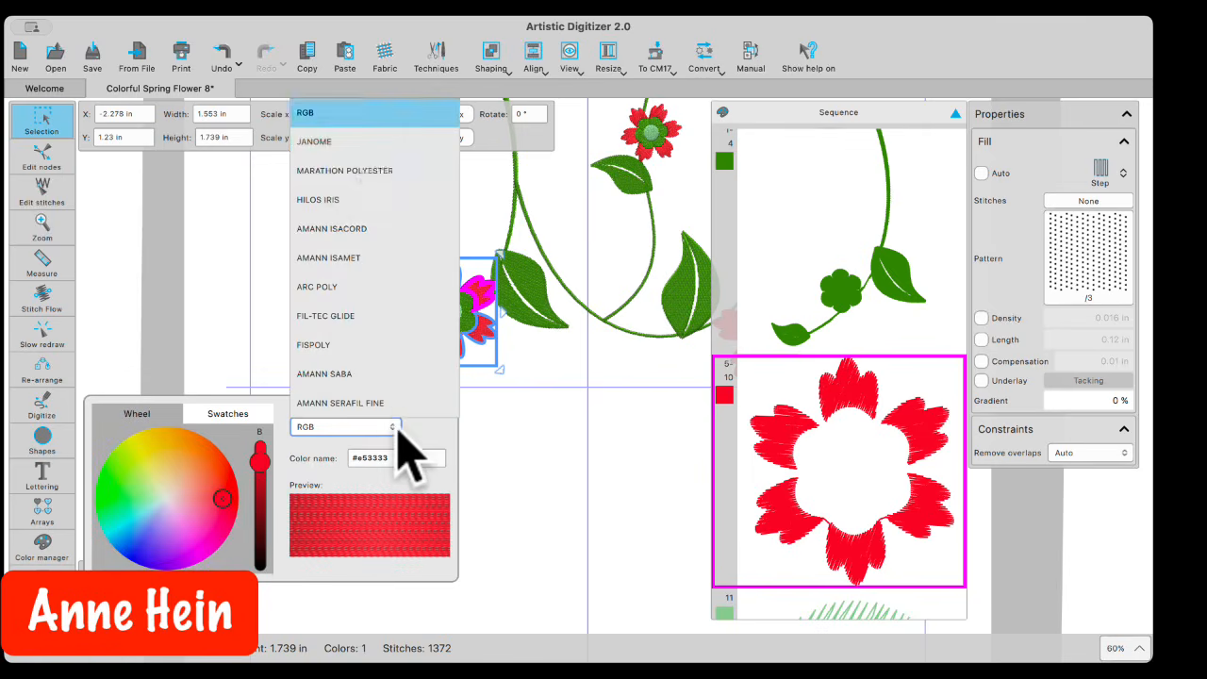
{"action": "left_click", "coordinate": [326, 143]}
{"action": "left_click", "coordinate": [231, 413]}
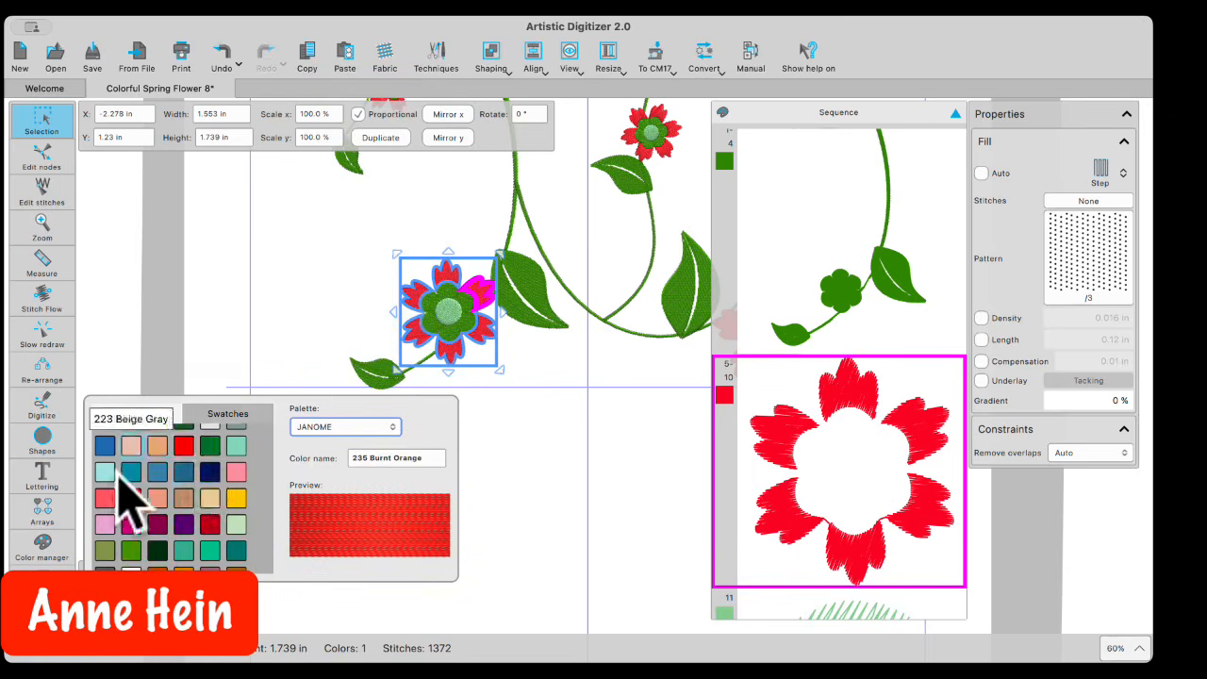
{"action": "left_click", "coordinate": [234, 497]}
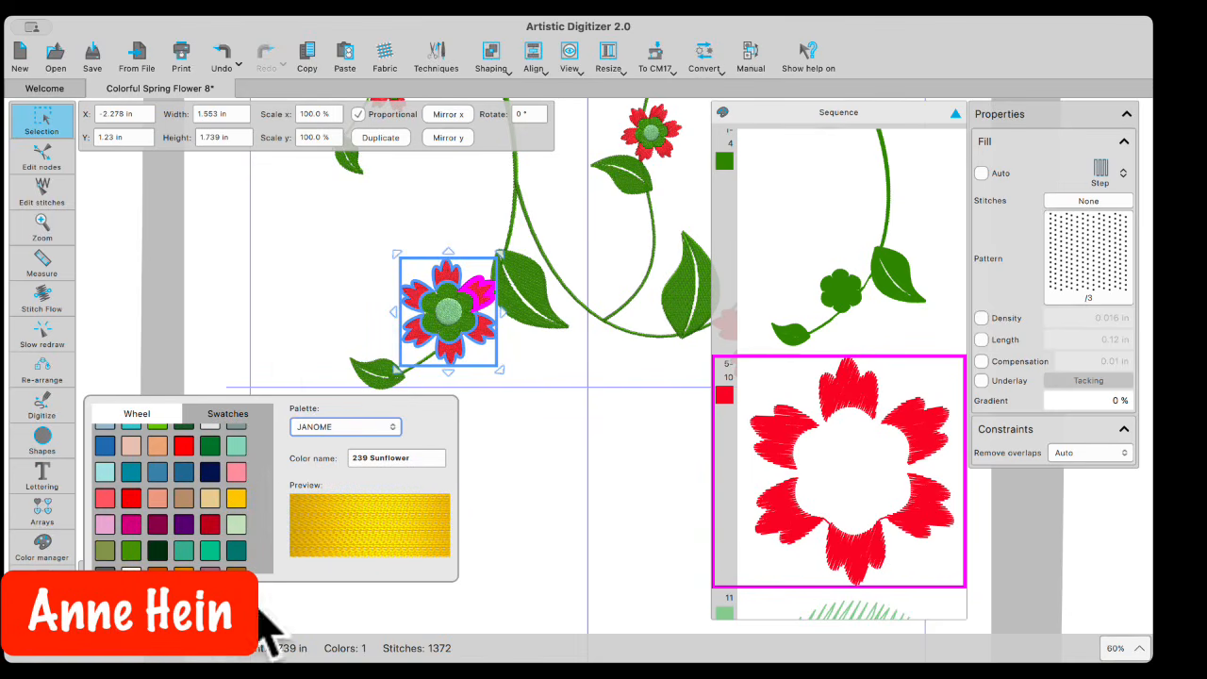
{"action": "left_click", "coordinate": [177, 612]}
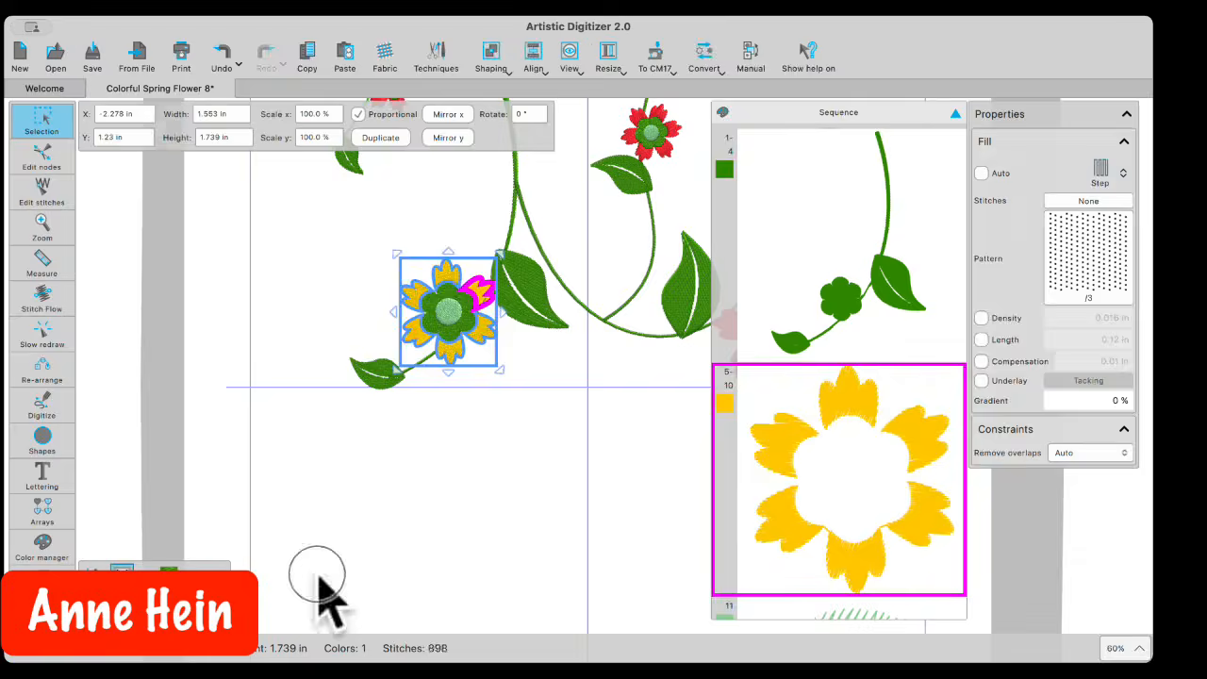
{"action": "left_click", "coordinate": [317, 571]}
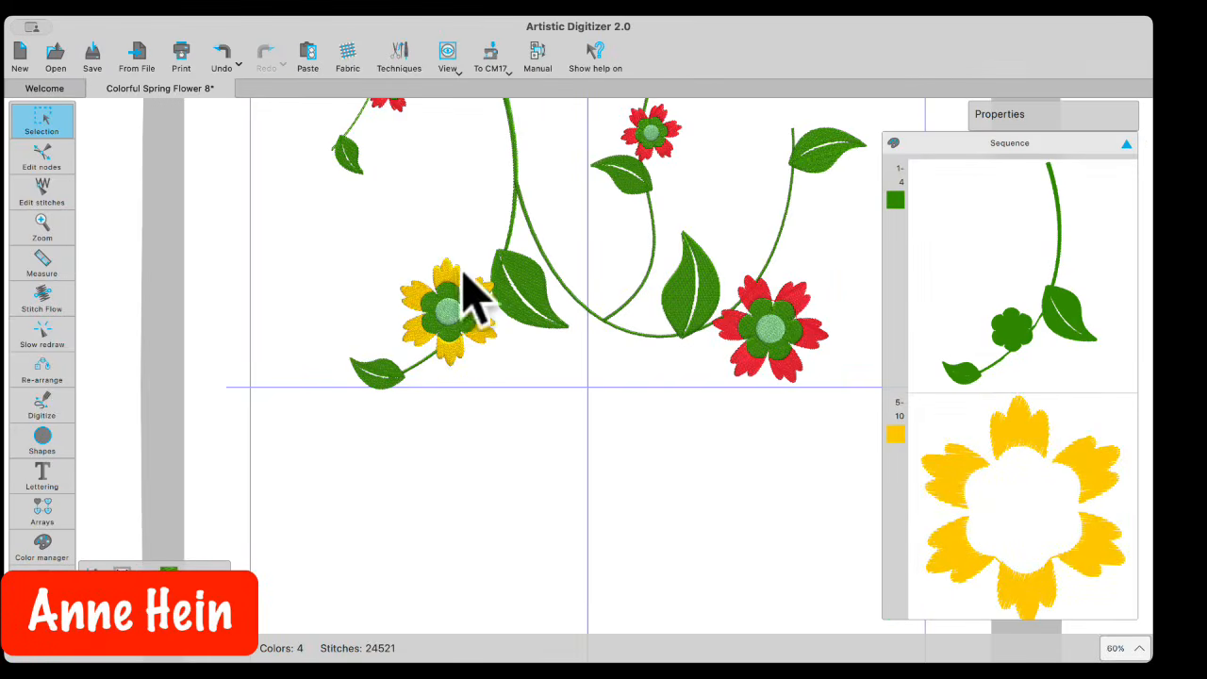
Step: Break apart the green inner flower of the yellow-petaled blossom and clear the selection
{"action": "left_click", "coordinate": [447, 330]}
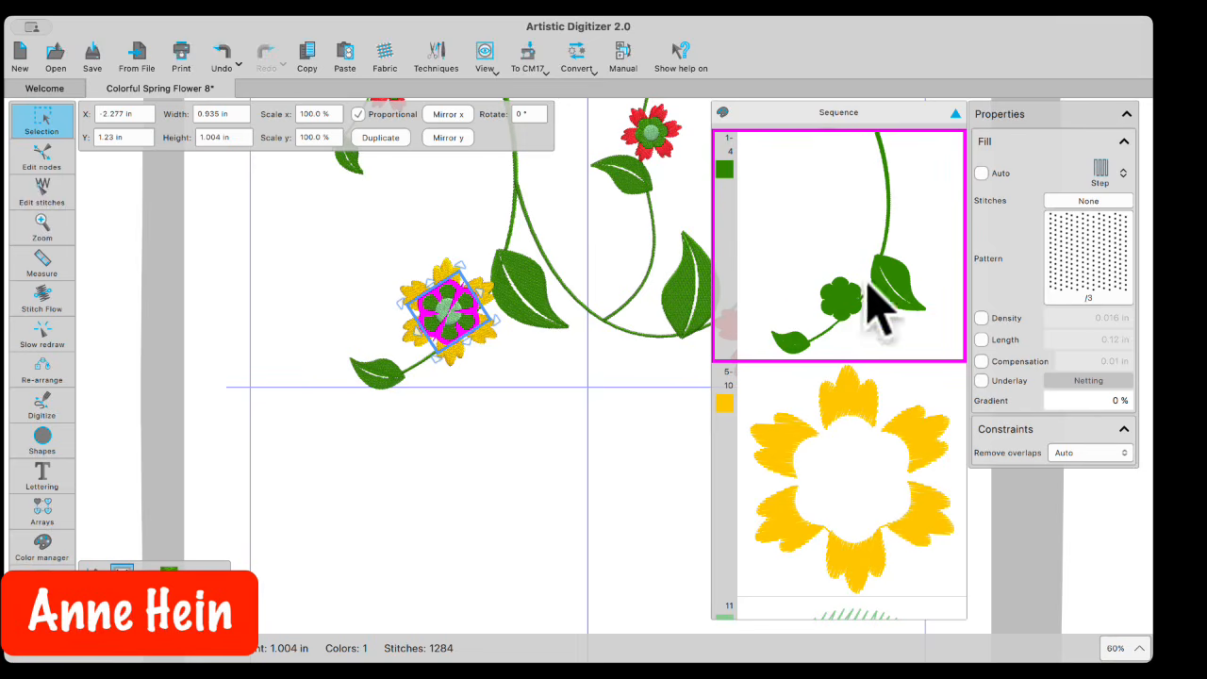
{"action": "right_click", "coordinate": [457, 300]}
{"action": "left_click", "coordinate": [497, 381]}
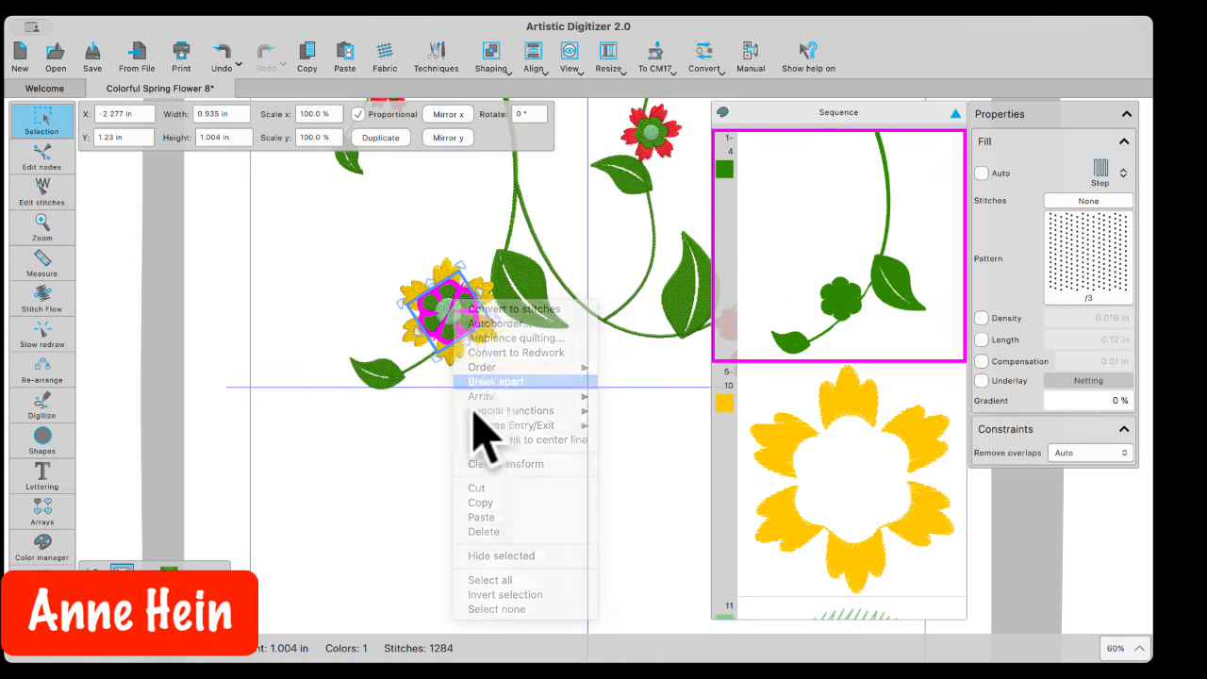
{"action": "left_click", "coordinate": [480, 462]}
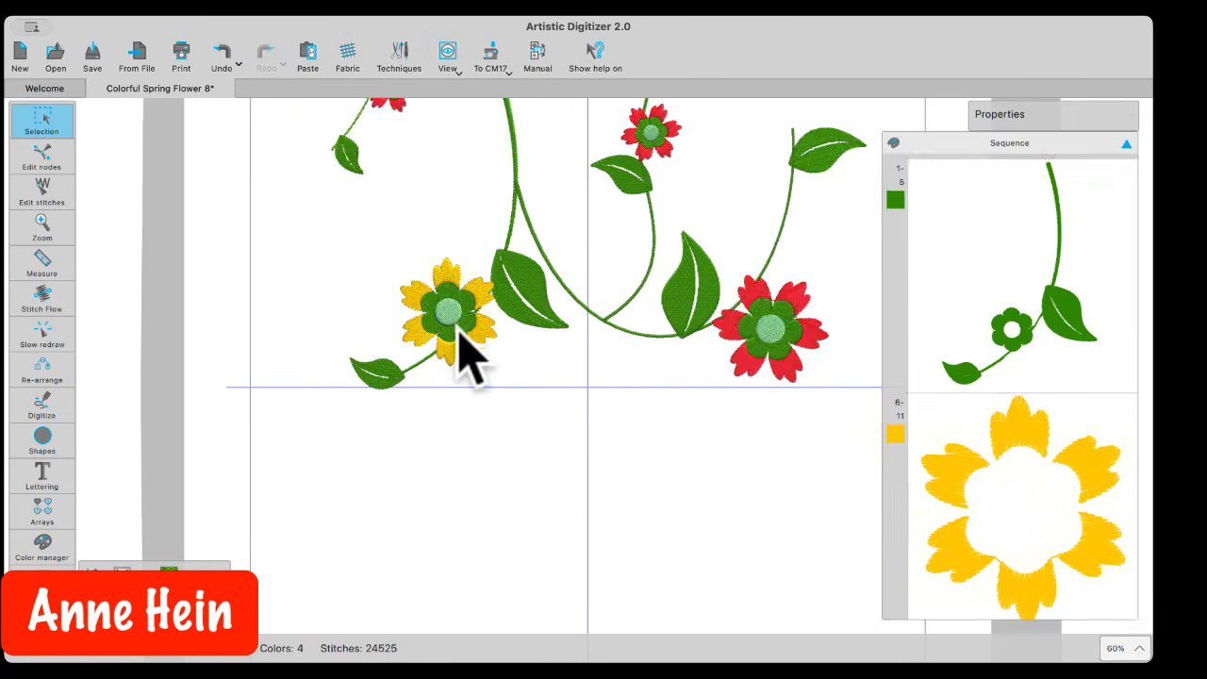
{"action": "left_click", "coordinate": [460, 330]}
{"action": "right_click", "coordinate": [458, 330]}
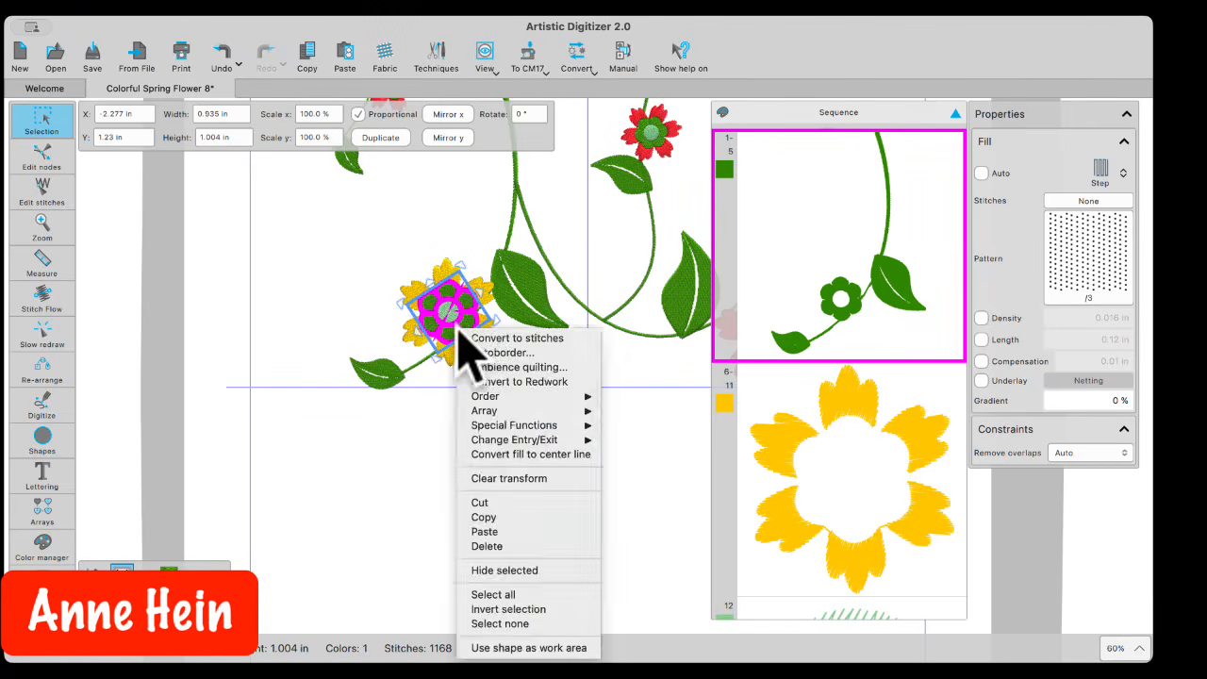
{"action": "mouse_move", "coordinate": [459, 427]}
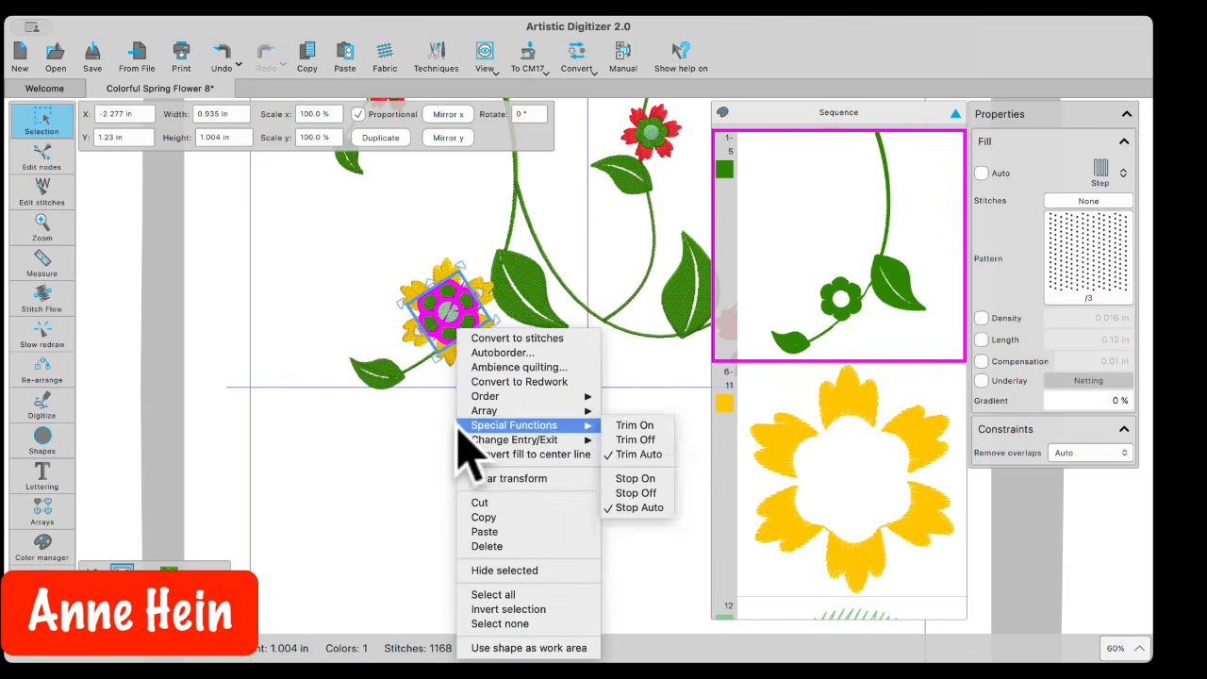
{"action": "left_click", "coordinate": [434, 426]}
{"action": "left_click", "coordinate": [434, 427]}
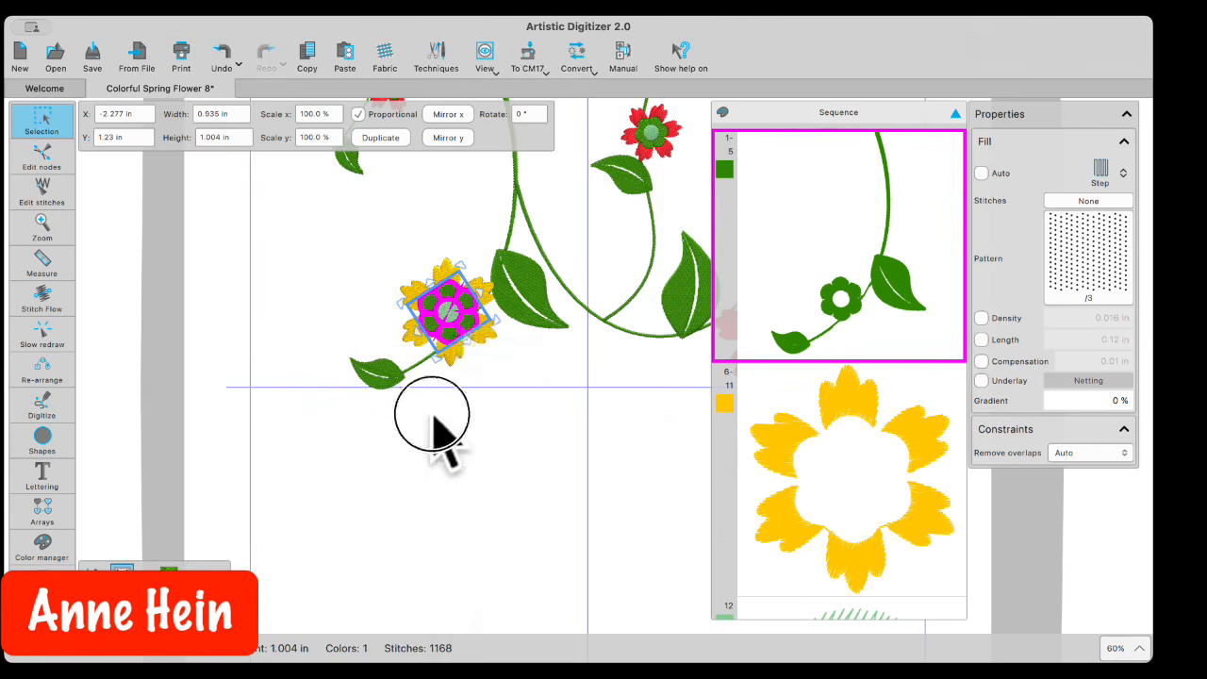
{"action": "left_click", "coordinate": [417, 368]}
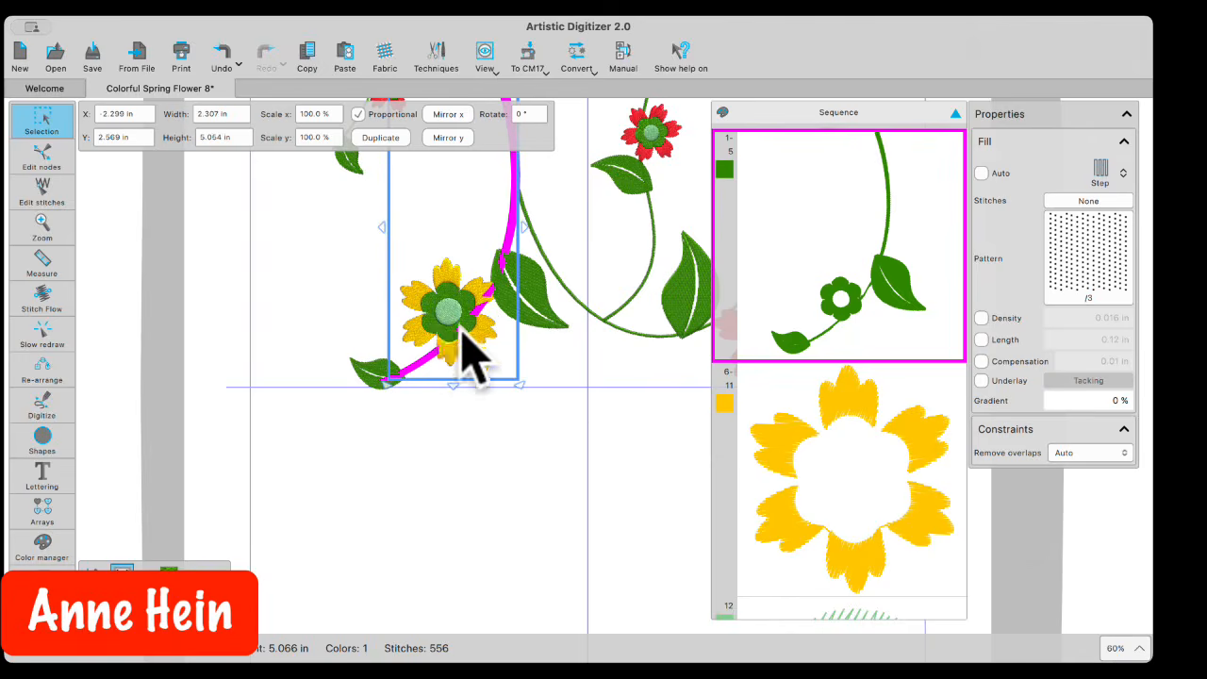
Step: Recolor the green inner flower of the yellow-petaled blossom to 265 Crimson from the JANOME palette
{"action": "left_click", "coordinate": [430, 321]}
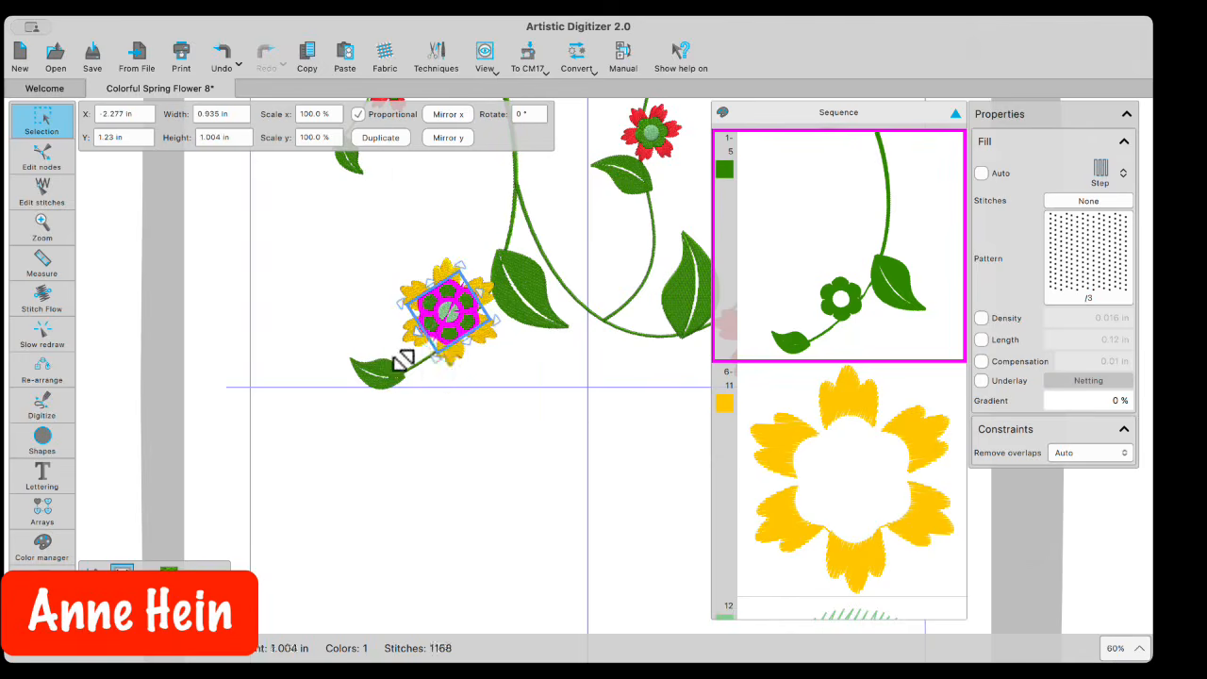
{"action": "scroll", "coordinate": [402, 362], "scroll_direction": "up", "scroll_amount": 10}
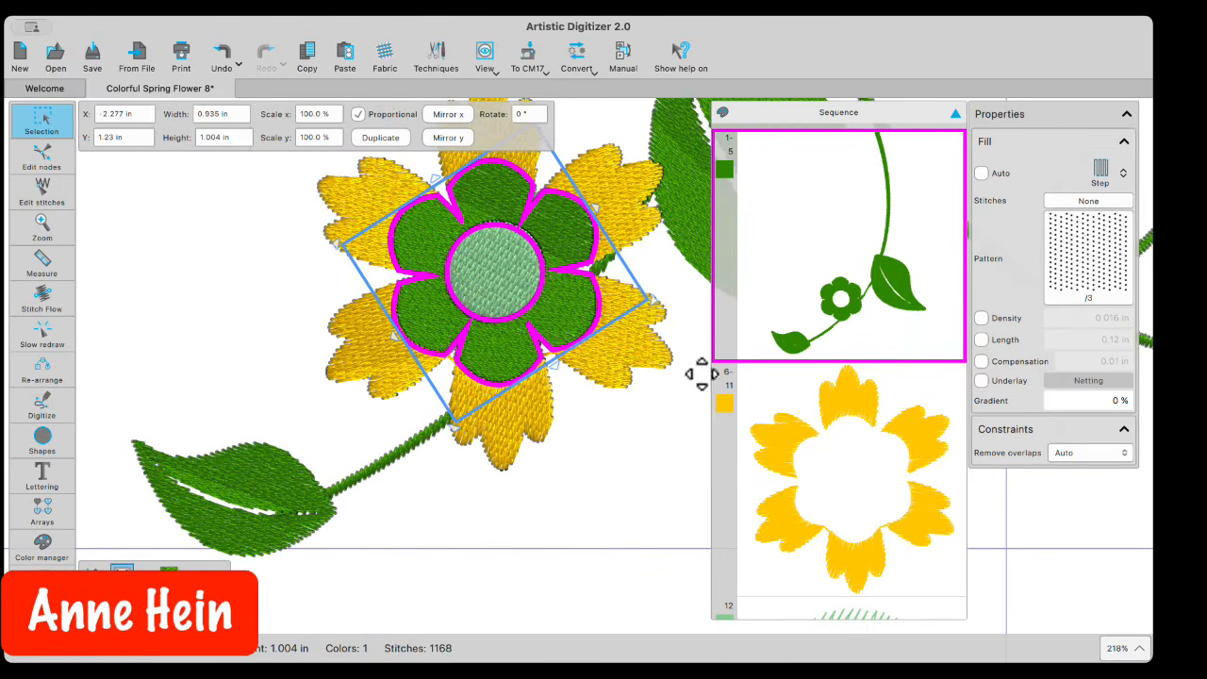
{"action": "right_click", "coordinate": [507, 238]}
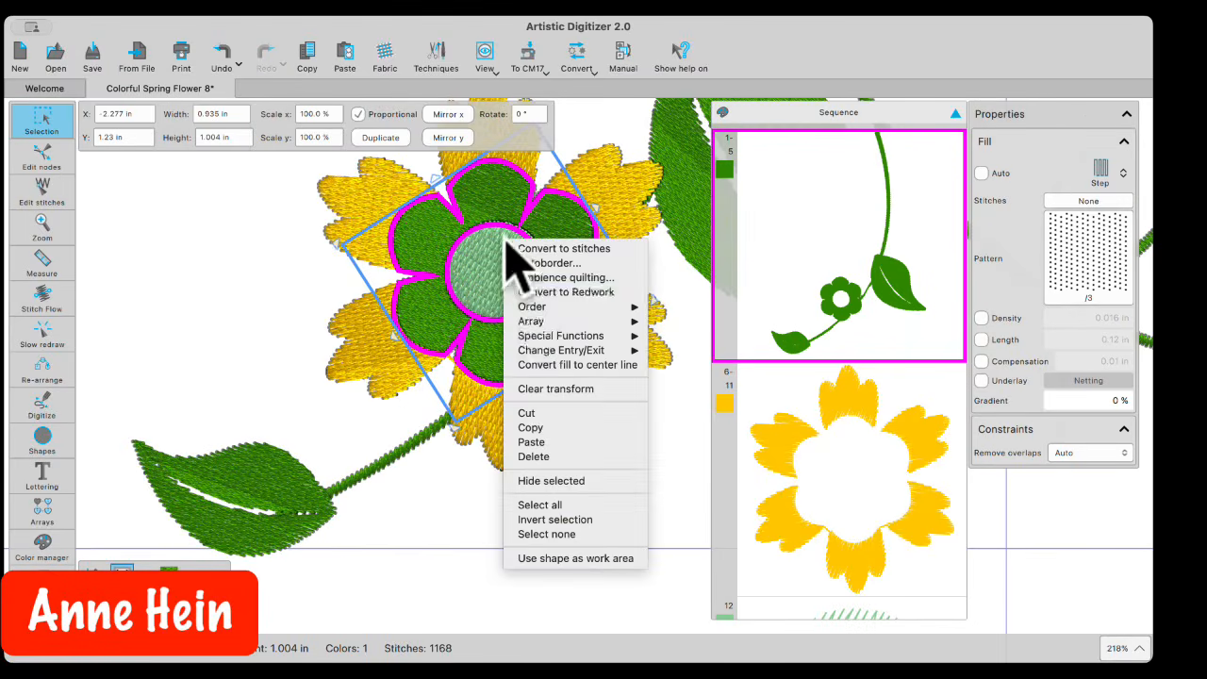
{"action": "mouse_move", "coordinate": [527, 310]}
{"action": "left_click", "coordinate": [250, 307]}
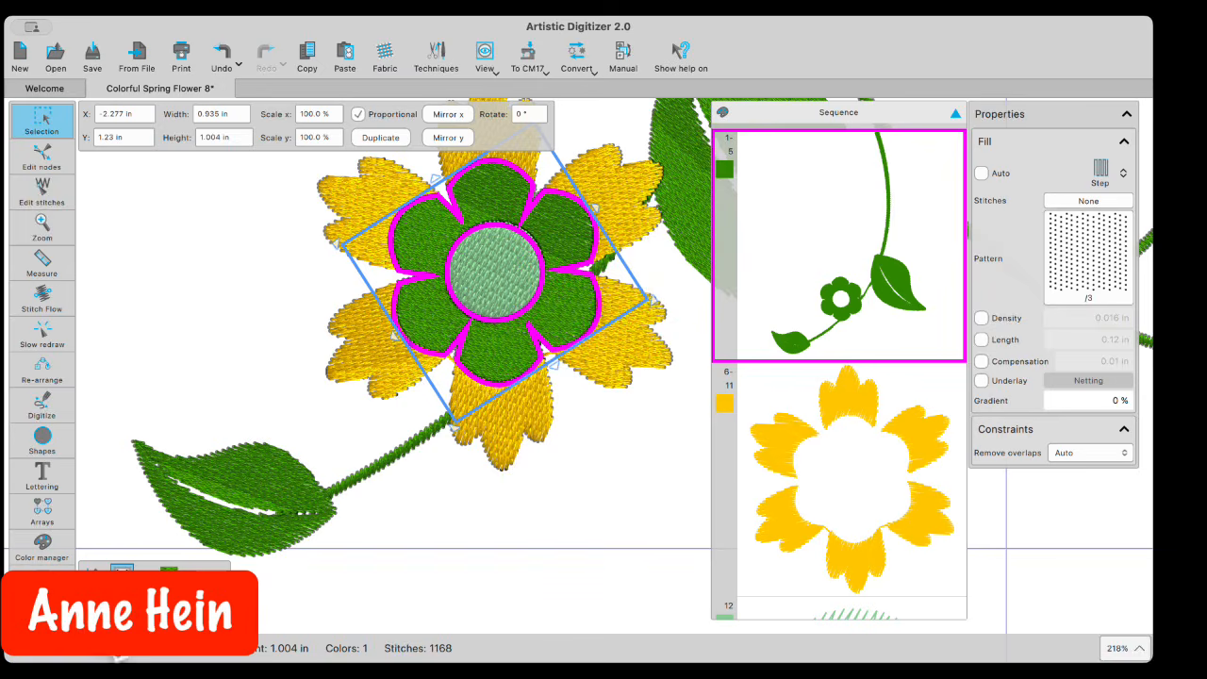
{"action": "left_click", "coordinate": [168, 571]}
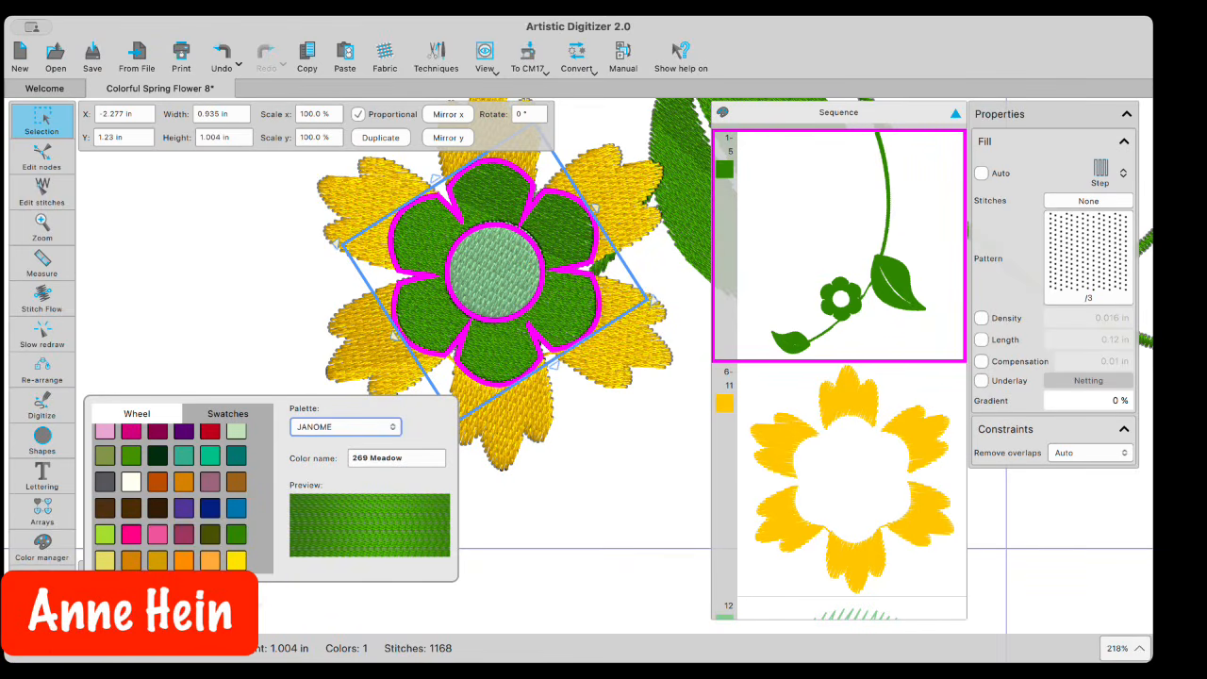
{"action": "left_click", "coordinate": [131, 534]}
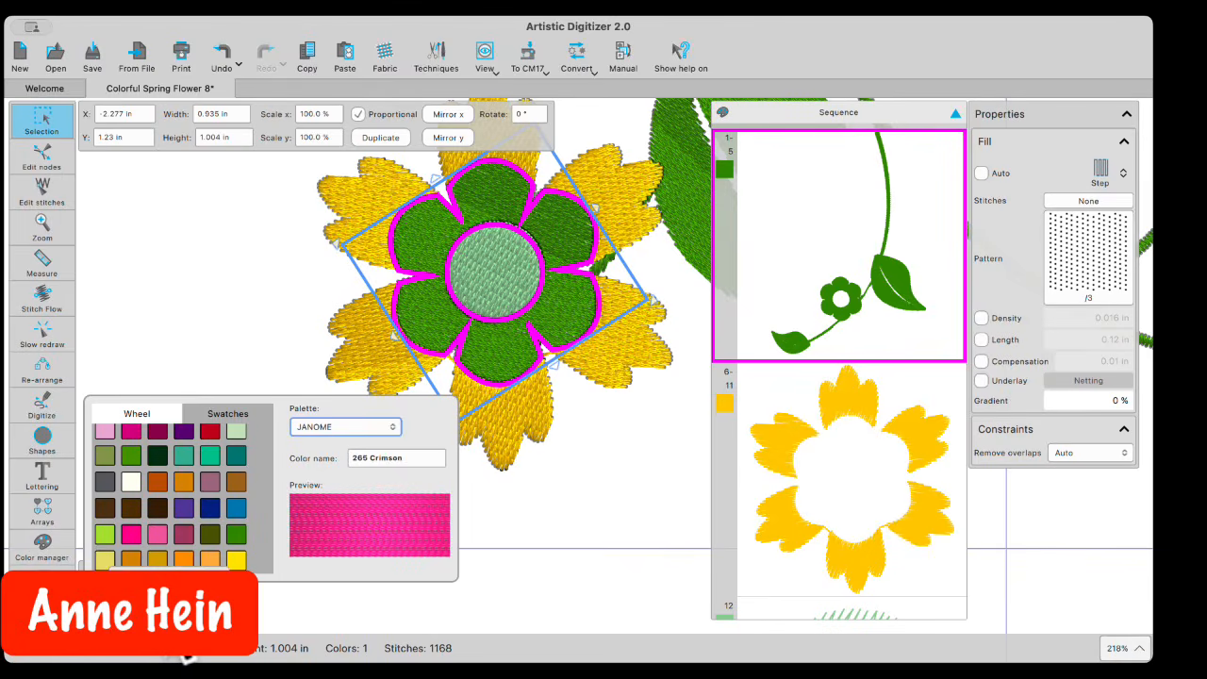
{"action": "left_click", "coordinate": [166, 607]}
{"action": "left_click", "coordinate": [437, 507]}
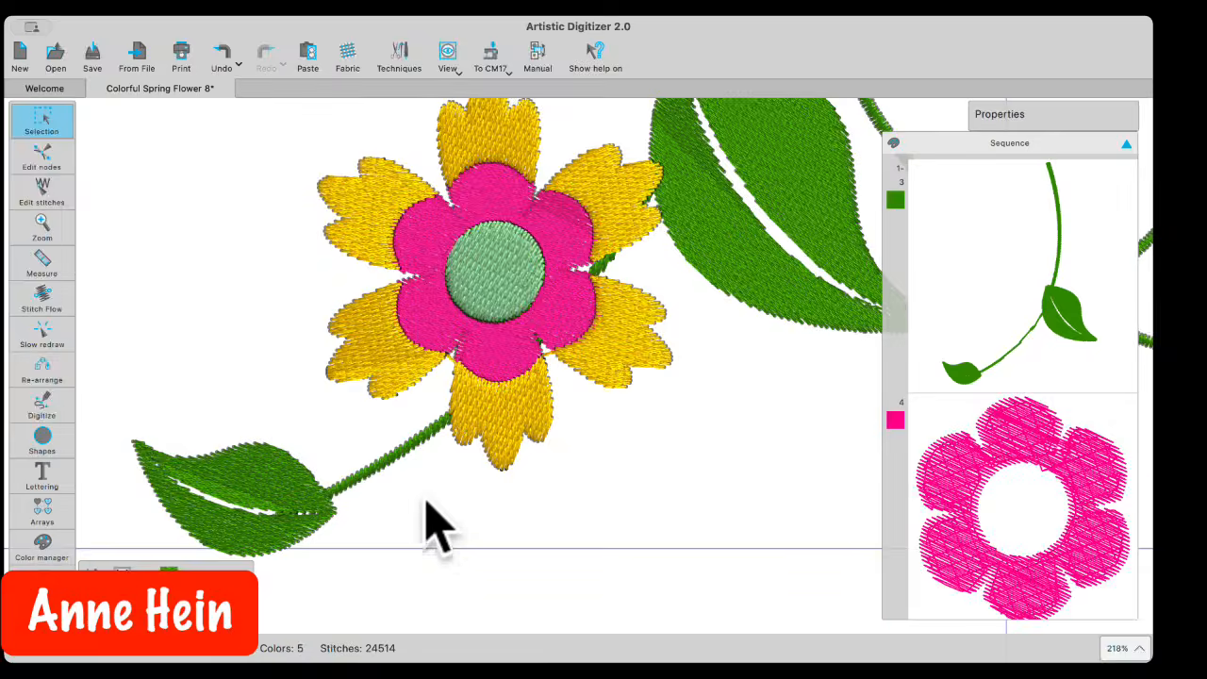
Step: Simulate the stitch-out with Slow redraw, scrubbing from the first stitch into the yellow petals, and return to object selection
{"action": "scroll", "coordinate": [437, 518], "scroll_direction": "down", "scroll_amount": 8}
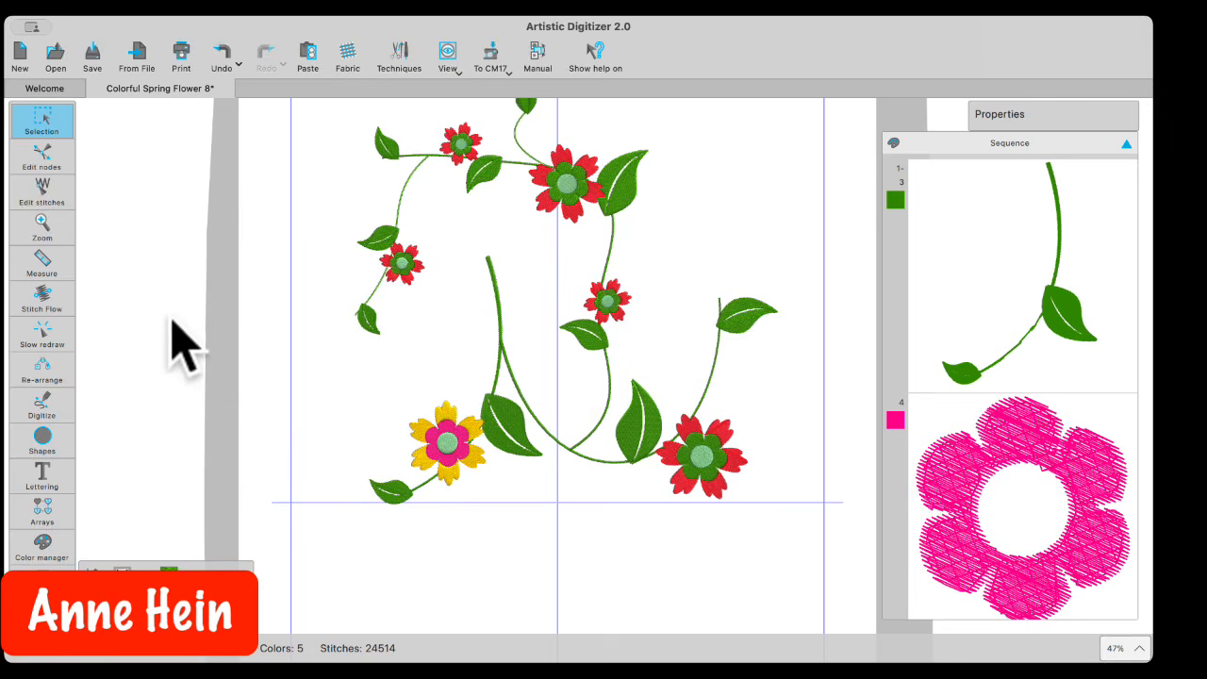
{"action": "left_click", "coordinate": [40, 335]}
{"action": "mouse_move", "coordinate": [26, 566]}
{"action": "left_mouse_down"}
{"action": "mouse_move", "coordinate": [896, 567]}
{"action": "mouse_move", "coordinate": [1047, 549]}
{"action": "mouse_move", "coordinate": [852, 569]}
{"action": "mouse_move", "coordinate": [242, 568]}
{"action": "left_mouse_up"}
{"action": "left_click", "coordinate": [50, 121]}
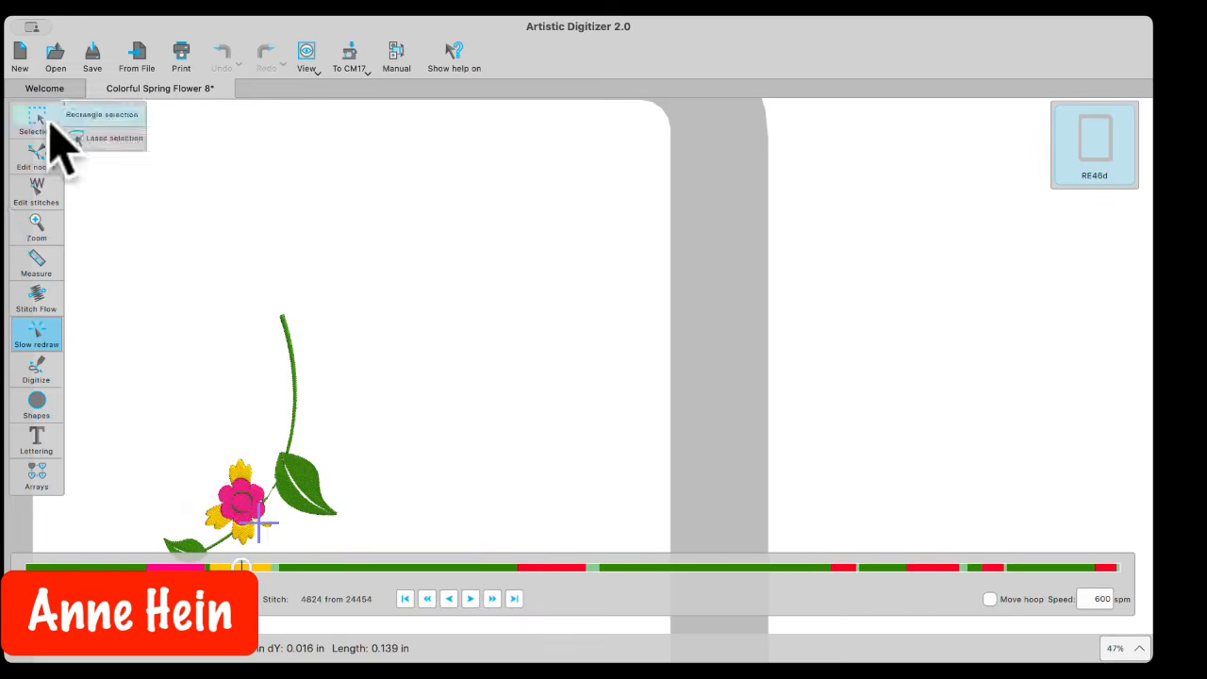
{"action": "left_click", "coordinate": [37, 122]}
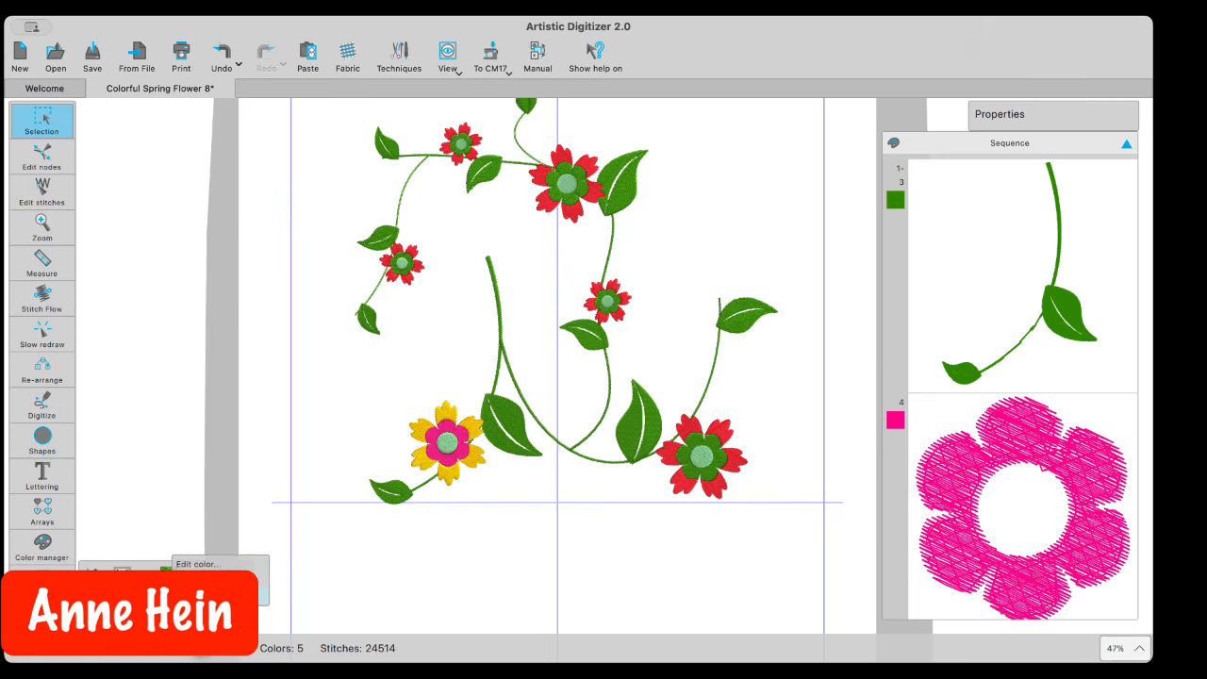
Step: Select all objects in the green thread color and send them to the back of the design
{"action": "left_click", "coordinate": [217, 593]}
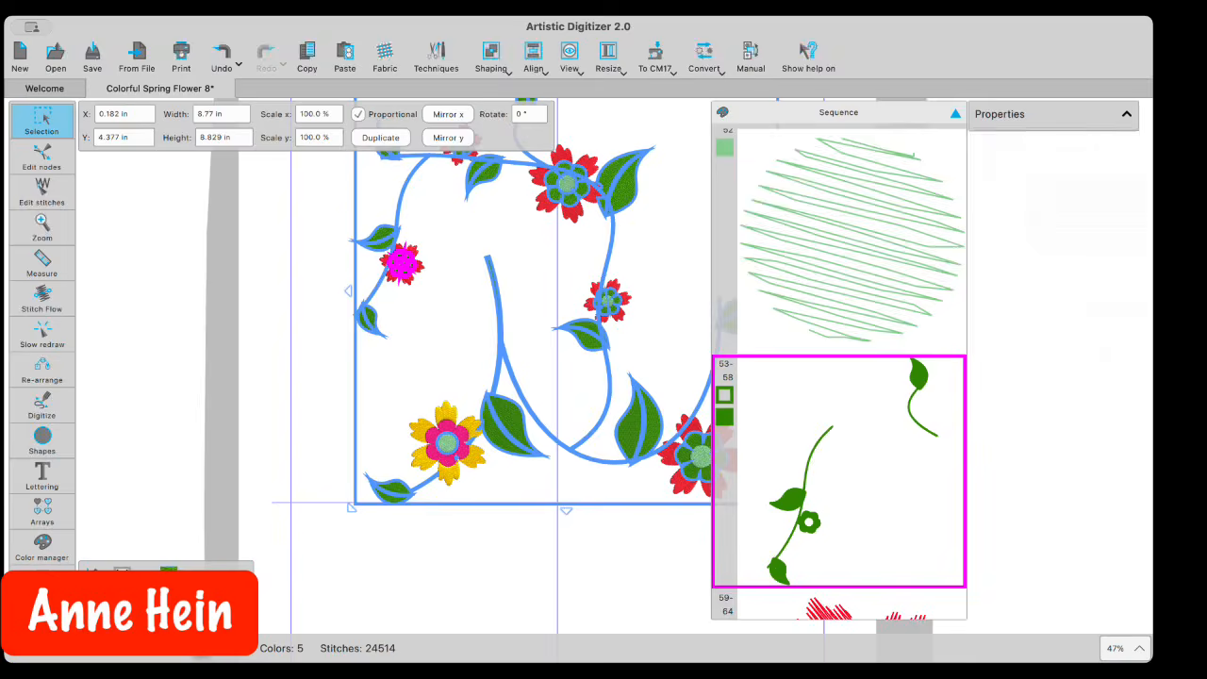
{"action": "left_click_drag", "start_coordinate": [872, 542], "coordinate": [890, 229]}
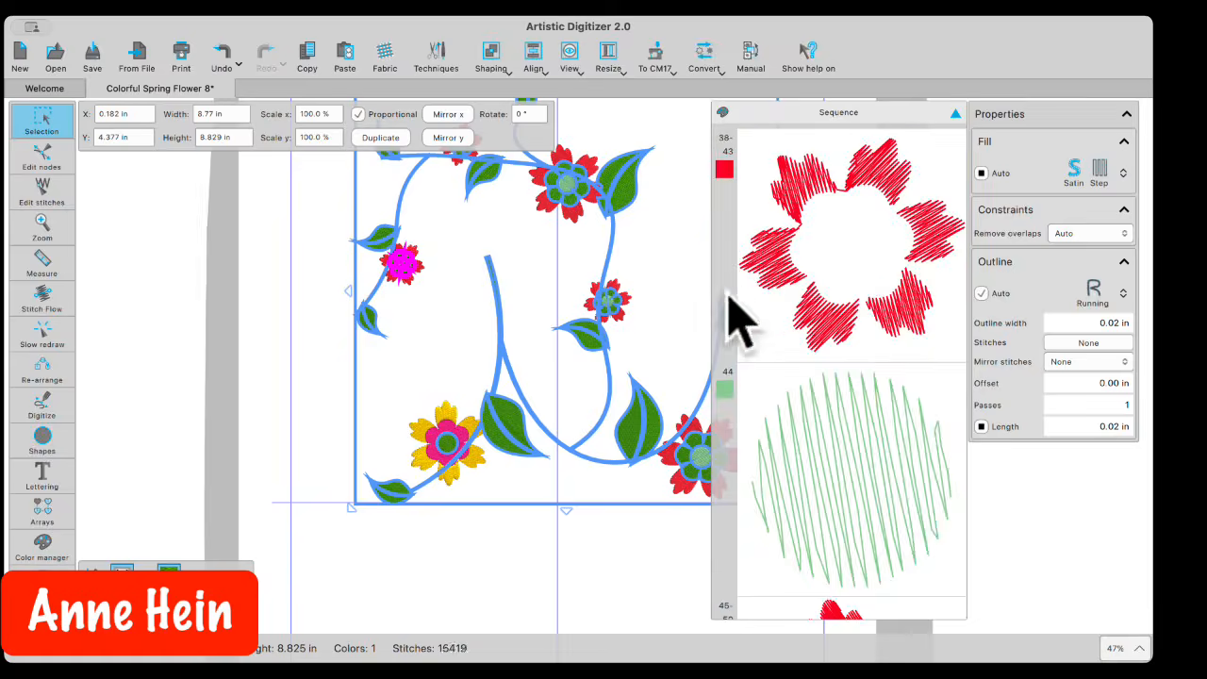
{"action": "right_click", "coordinate": [635, 315]}
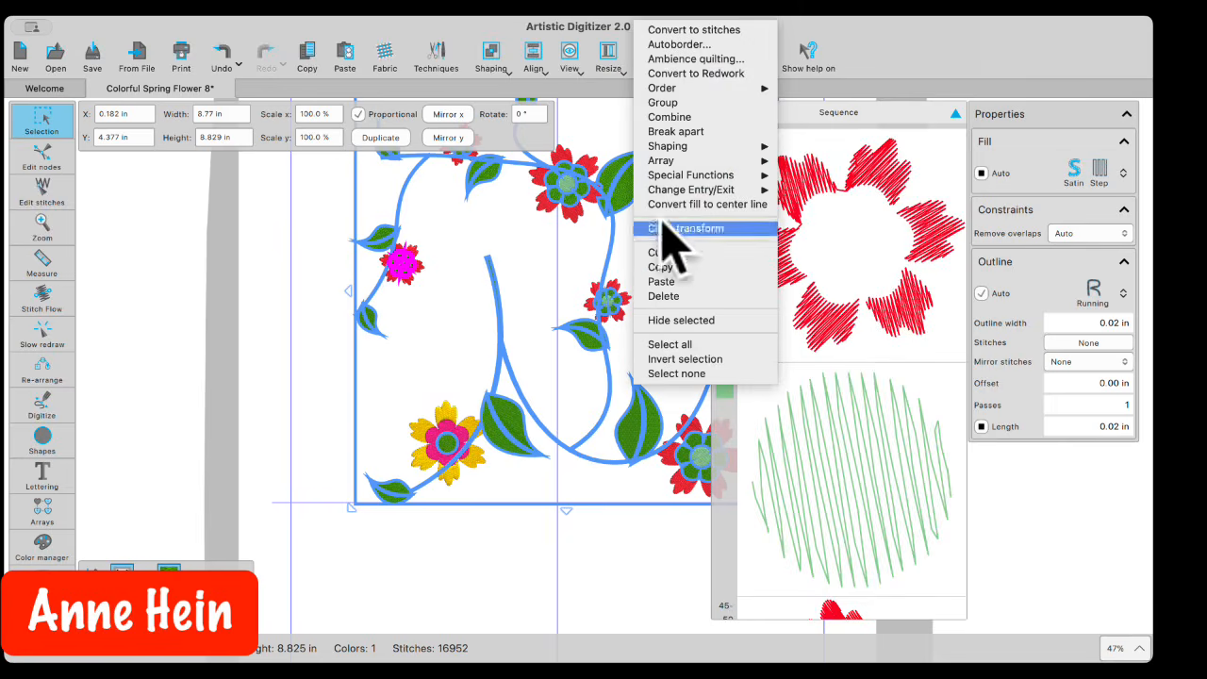
{"action": "mouse_move", "coordinate": [658, 148]}
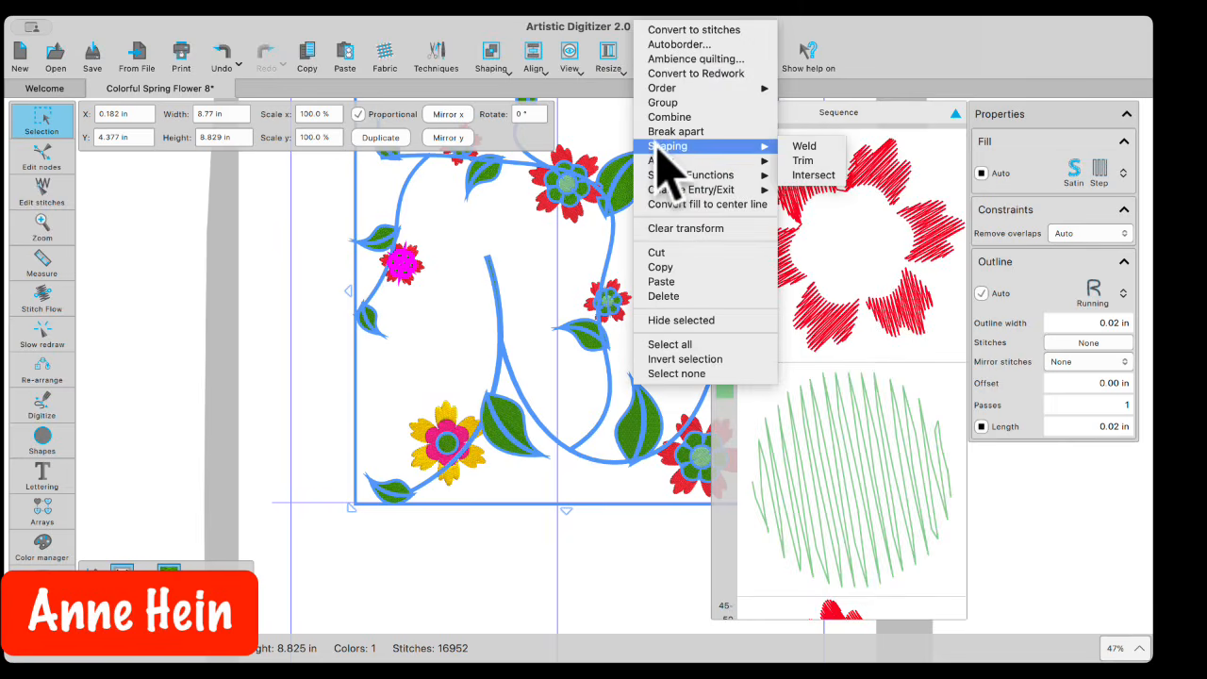
{"action": "mouse_move", "coordinate": [679, 89]}
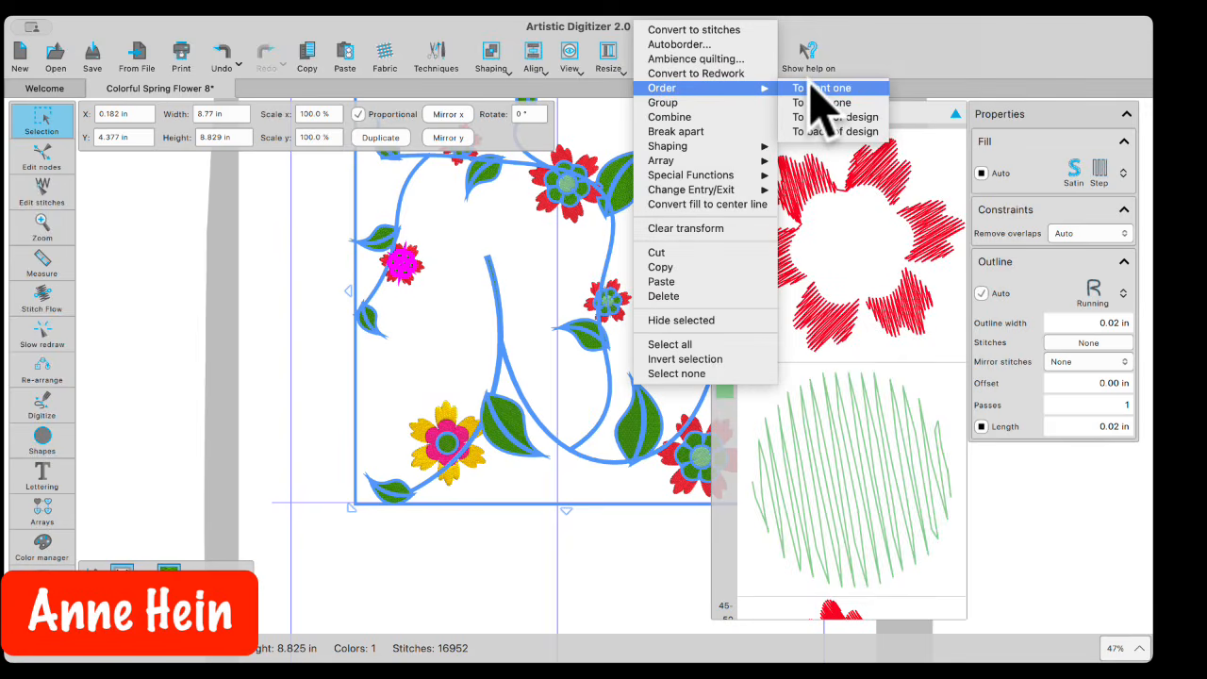
{"action": "left_click", "coordinate": [835, 132]}
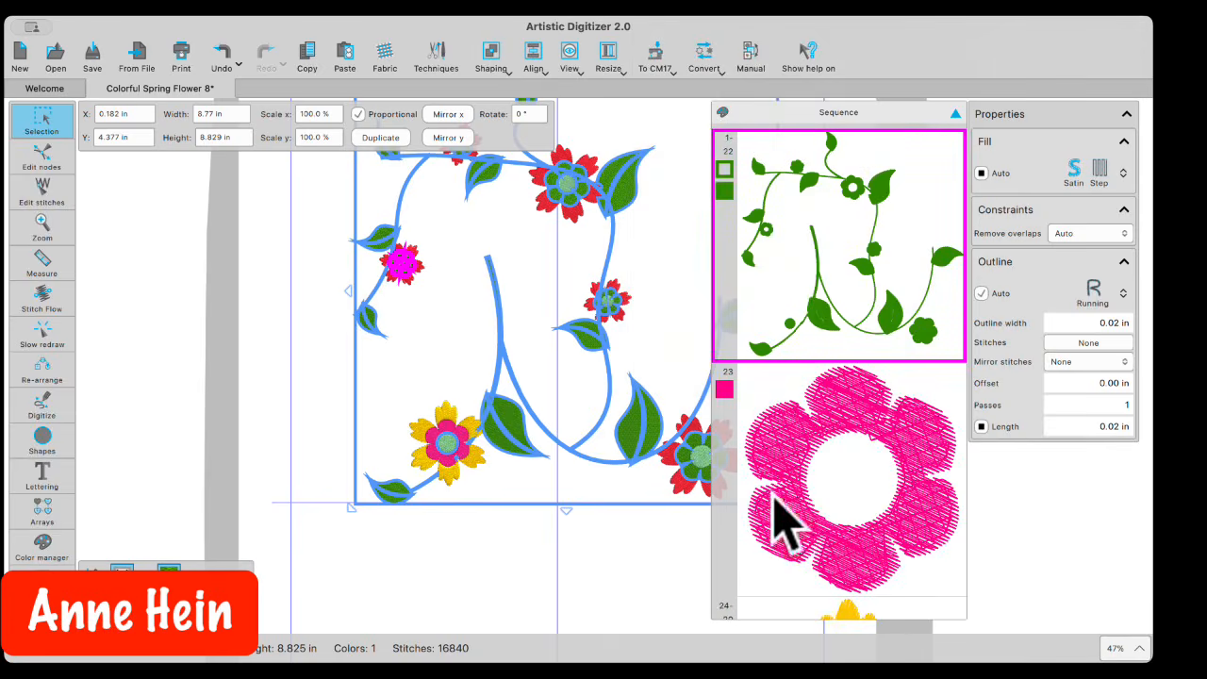
Step: Select the pink inner flower by thread color to check its place in the stitching sequence, and clear the selection
{"action": "left_click", "coordinate": [364, 623]}
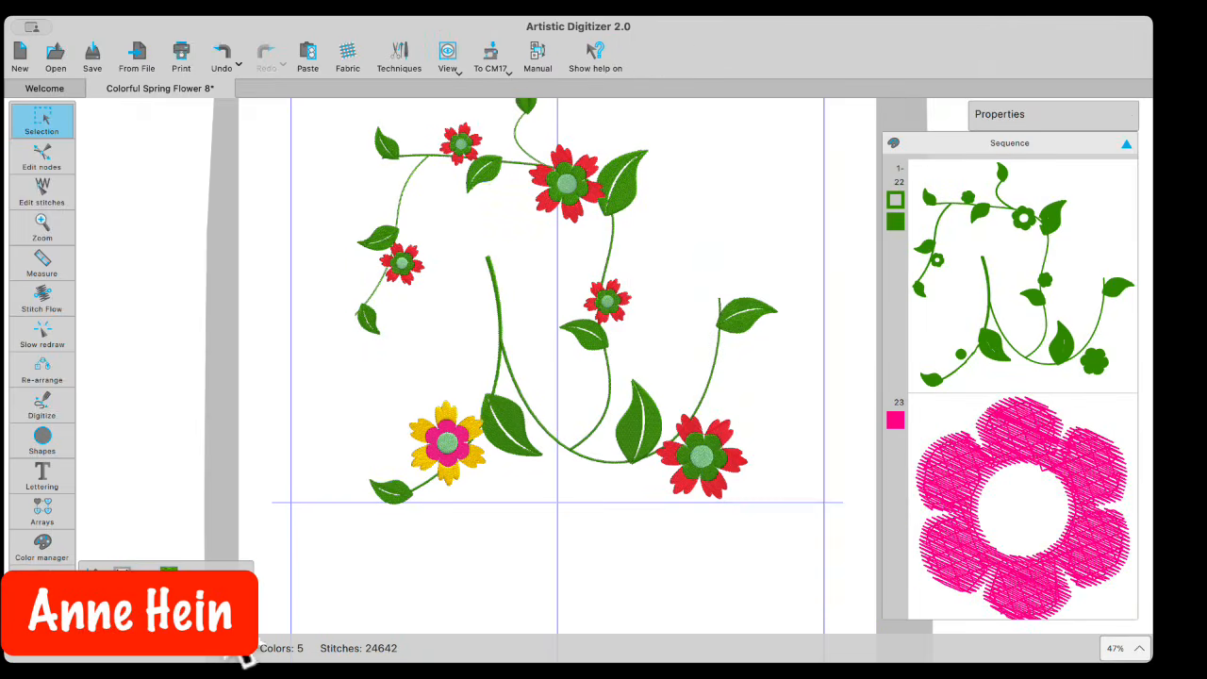
{"action": "right_click", "coordinate": [238, 655]}
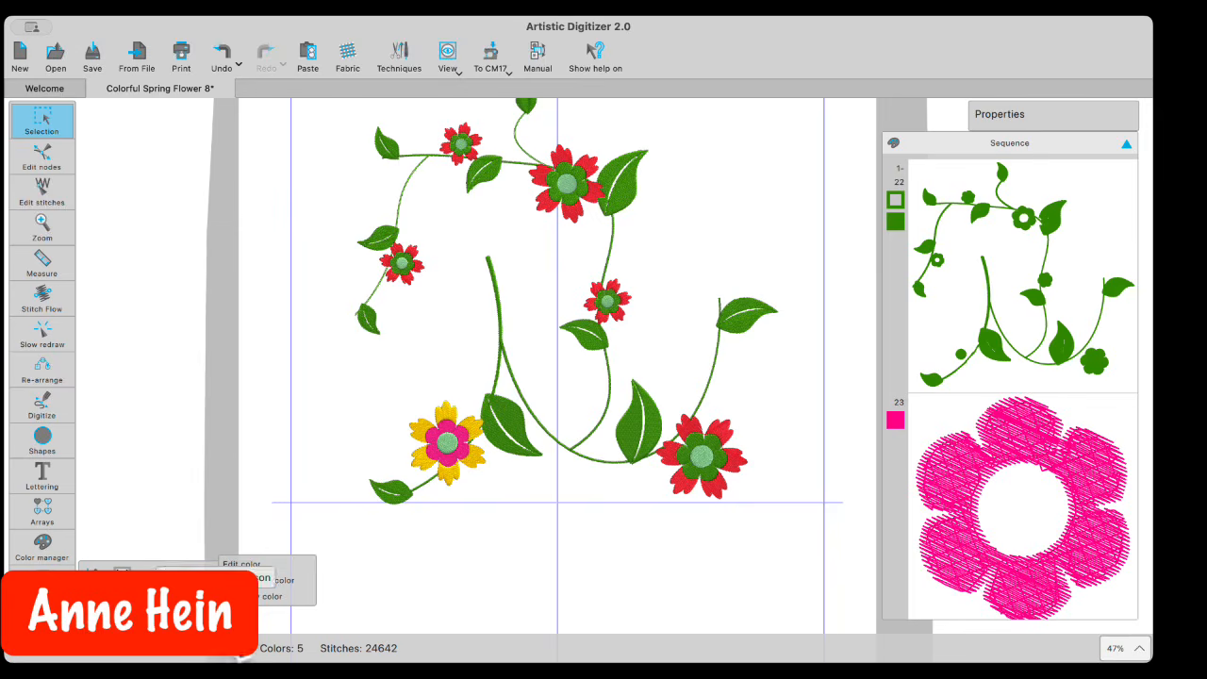
{"action": "left_click", "coordinate": [257, 583]}
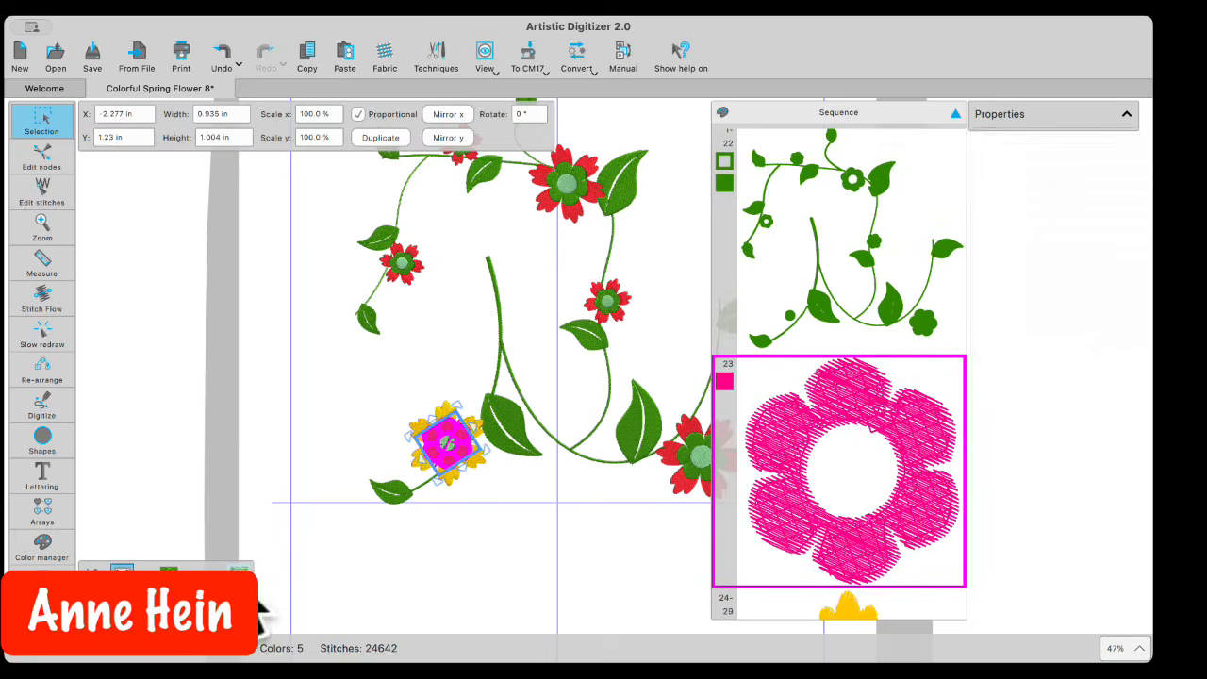
{"action": "left_click_drag", "start_coordinate": [824, 524], "coordinate": [830, 481]}
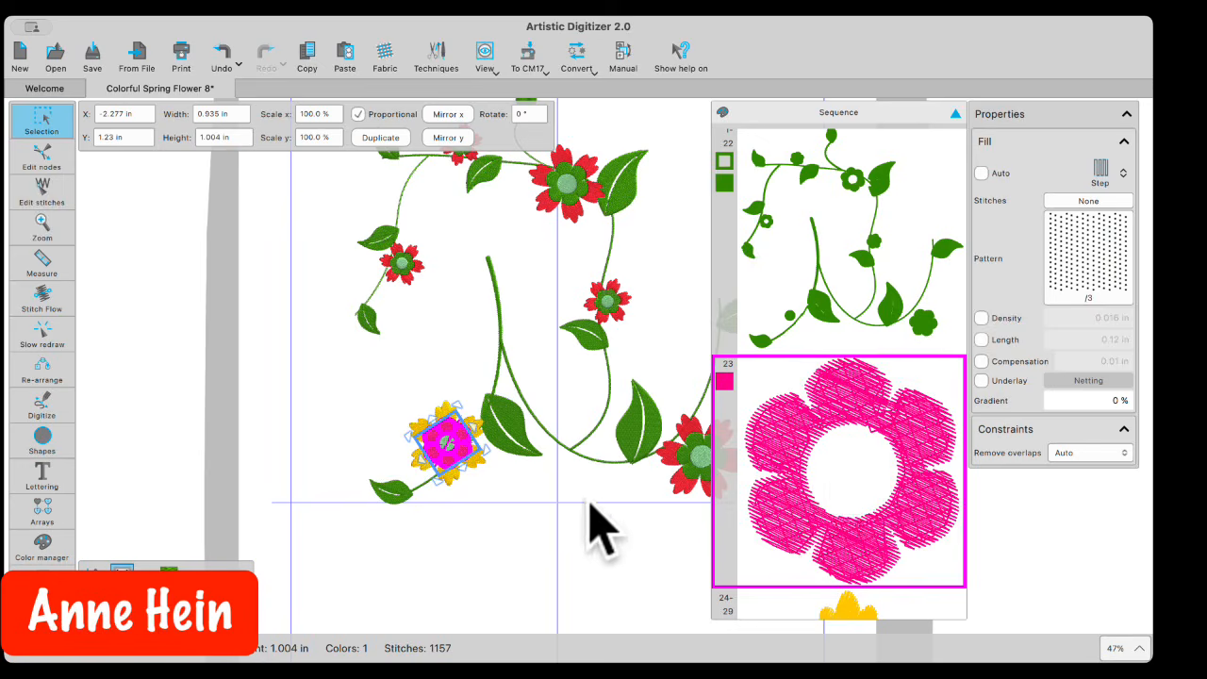
{"action": "left_click", "coordinate": [460, 530]}
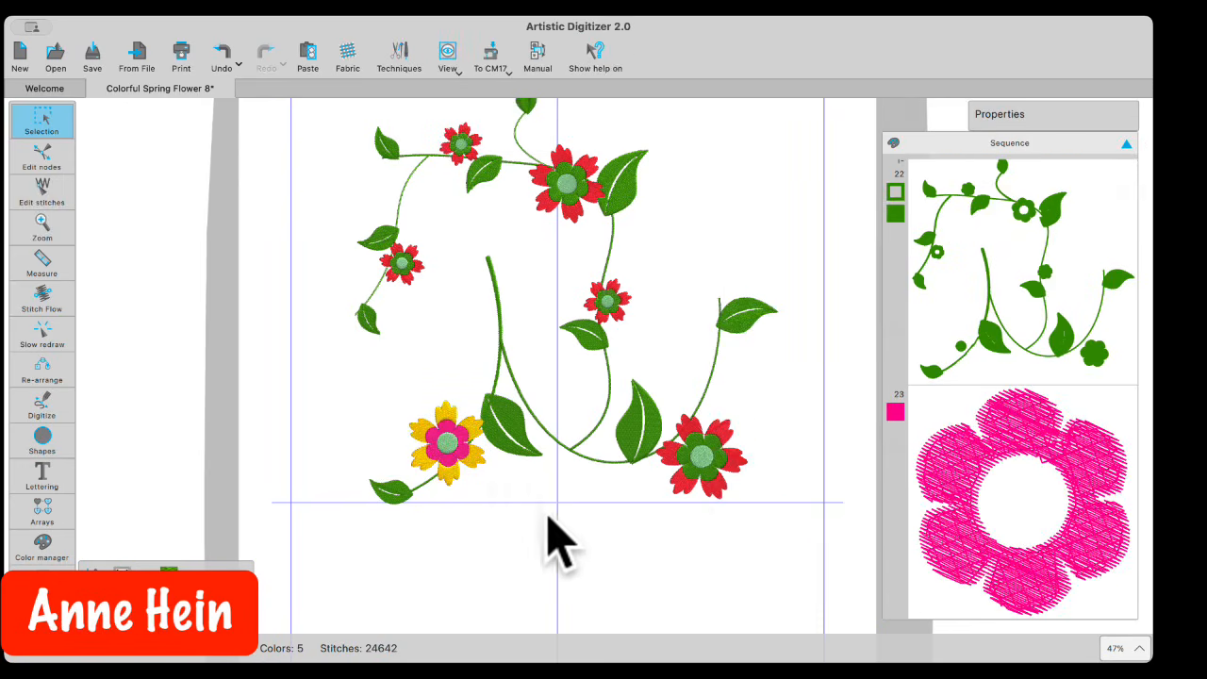
Step: Select all red petals by thread color and gather them into one block in the stitching sequence
{"action": "left_click", "coordinate": [686, 492]}
{"action": "right_click", "coordinate": [198, 566]}
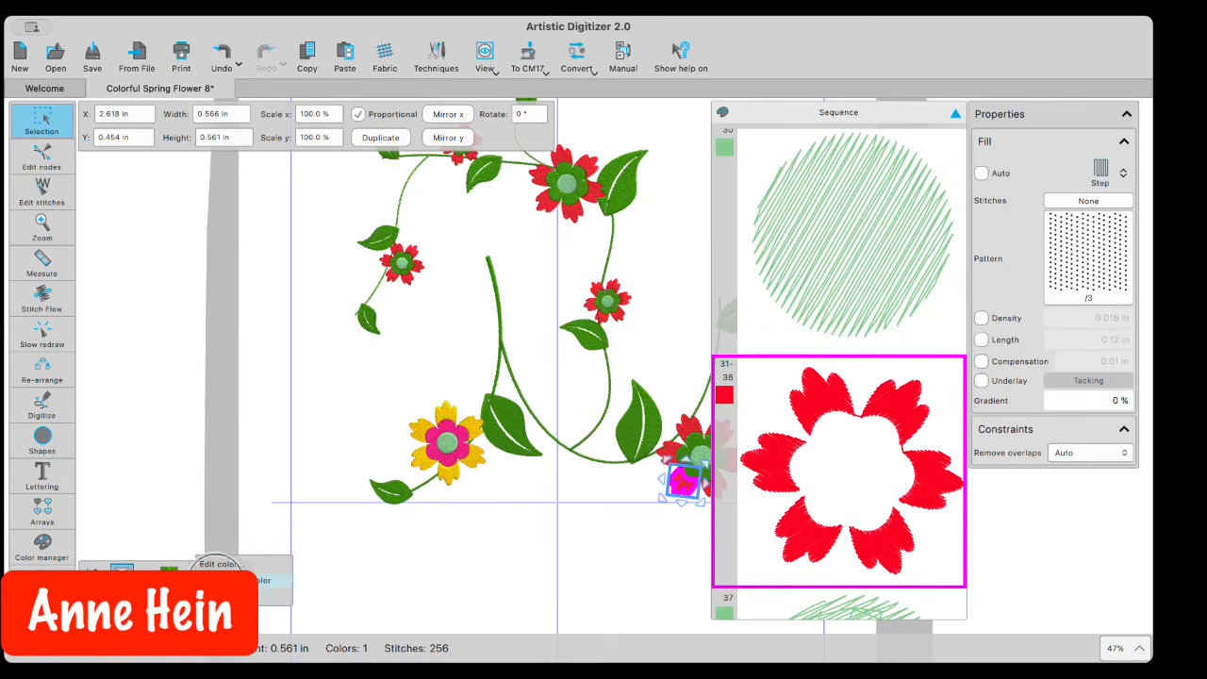
{"action": "left_click", "coordinate": [236, 580]}
{"action": "left_click", "coordinate": [854, 426]}
{"action": "left_click_drag", "start_coordinate": [859, 425], "coordinate": [840, 238]}
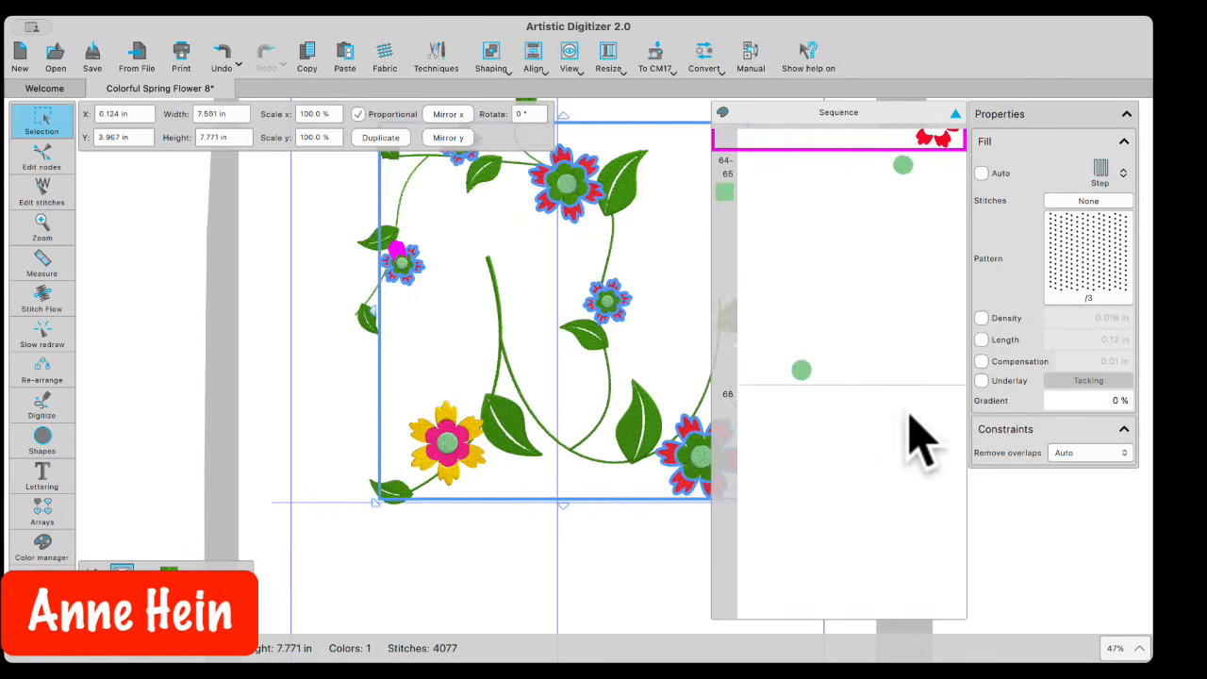
{"action": "scroll", "coordinate": [862, 412], "scroll_direction": "up", "scroll_amount": 10}
{"action": "scroll", "coordinate": [862, 420], "scroll_direction": "down", "scroll_amount": 5}
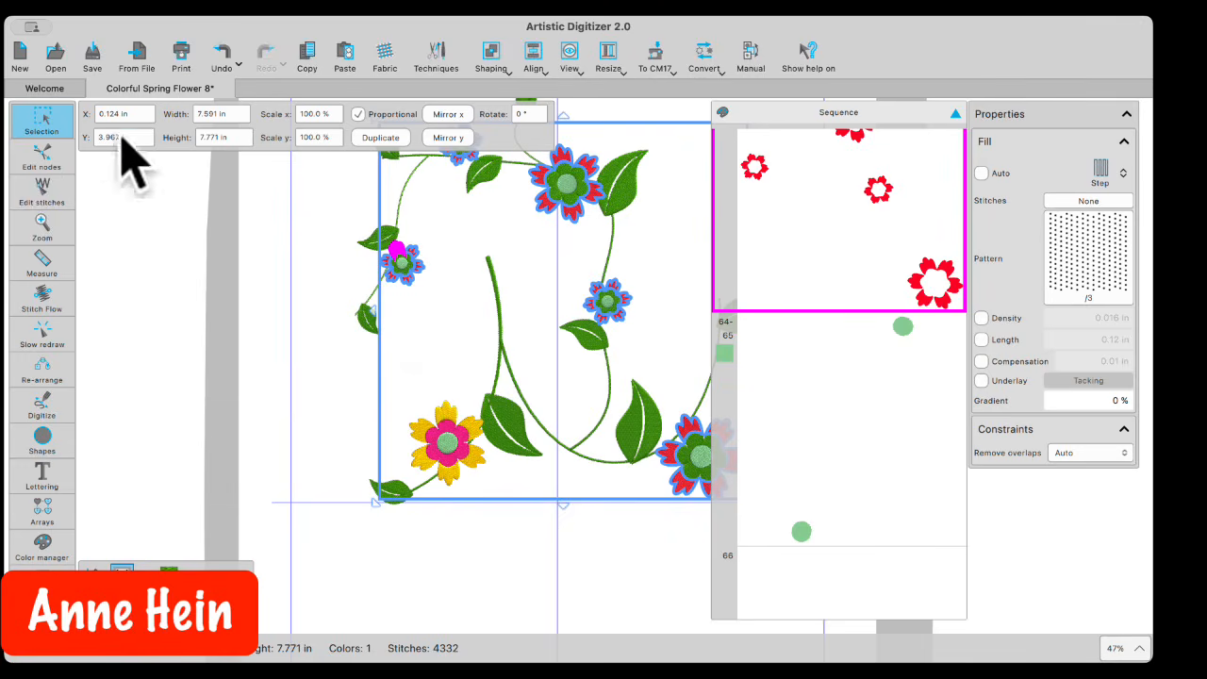
Step: Close the Colorful Spring Flower 8 design without saving and create a new blank design
{"action": "left_click", "coordinate": [96, 88]}
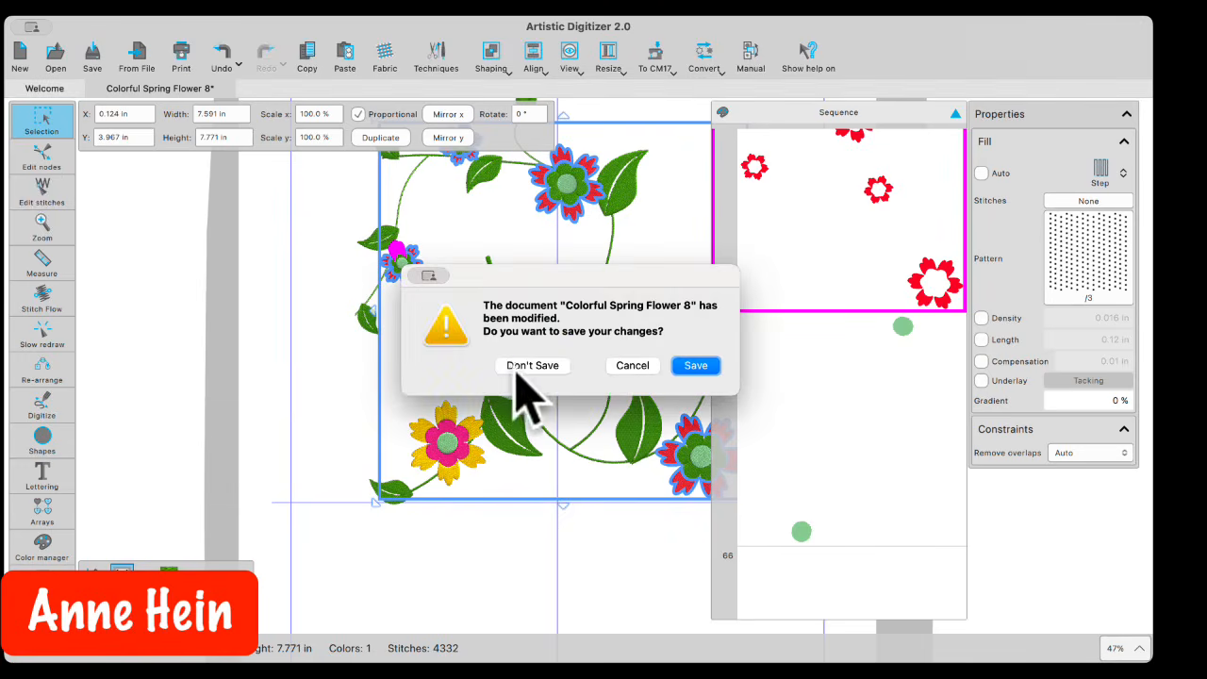
{"action": "left_click", "coordinate": [522, 366]}
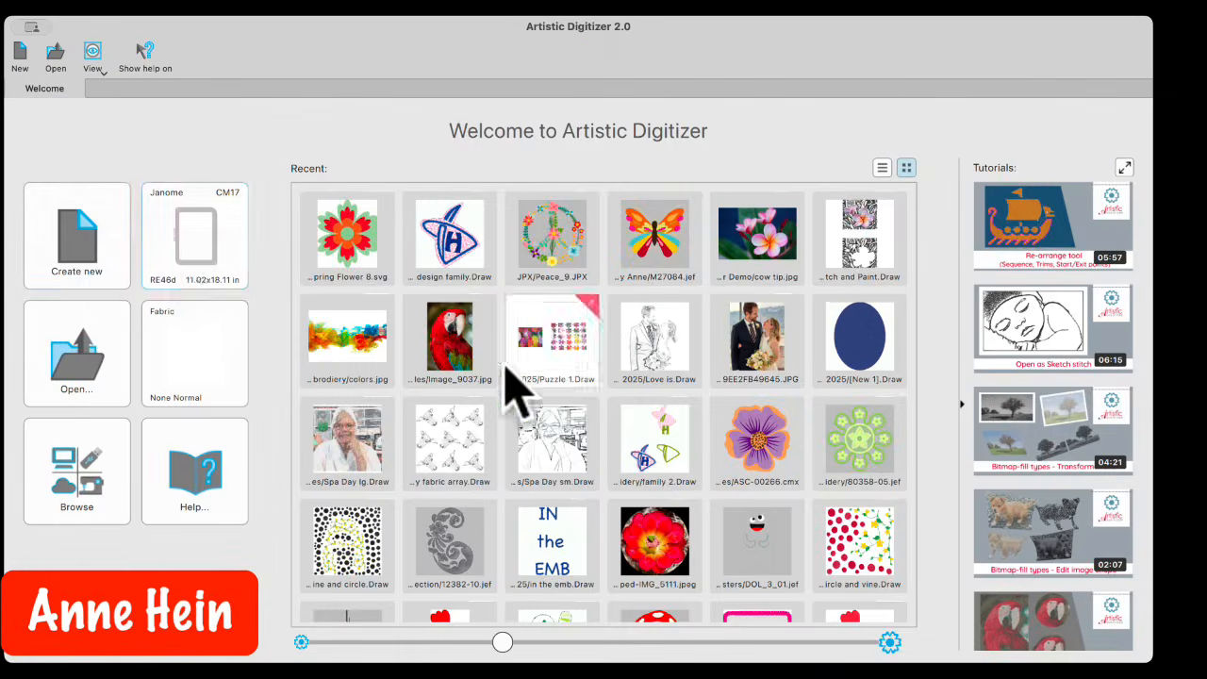
{"action": "left_click", "coordinate": [102, 283]}
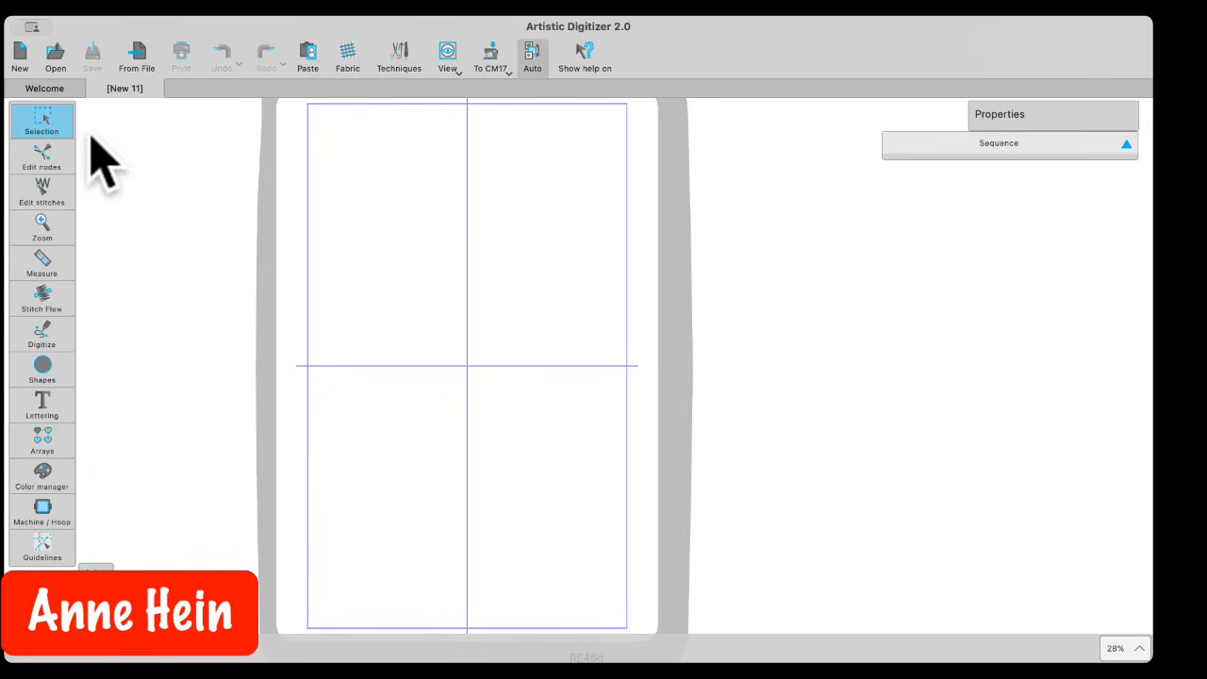
Step: Rotate the RE46d hoop 90 degrees into landscape orientation
{"action": "left_click", "coordinate": [55, 510]}
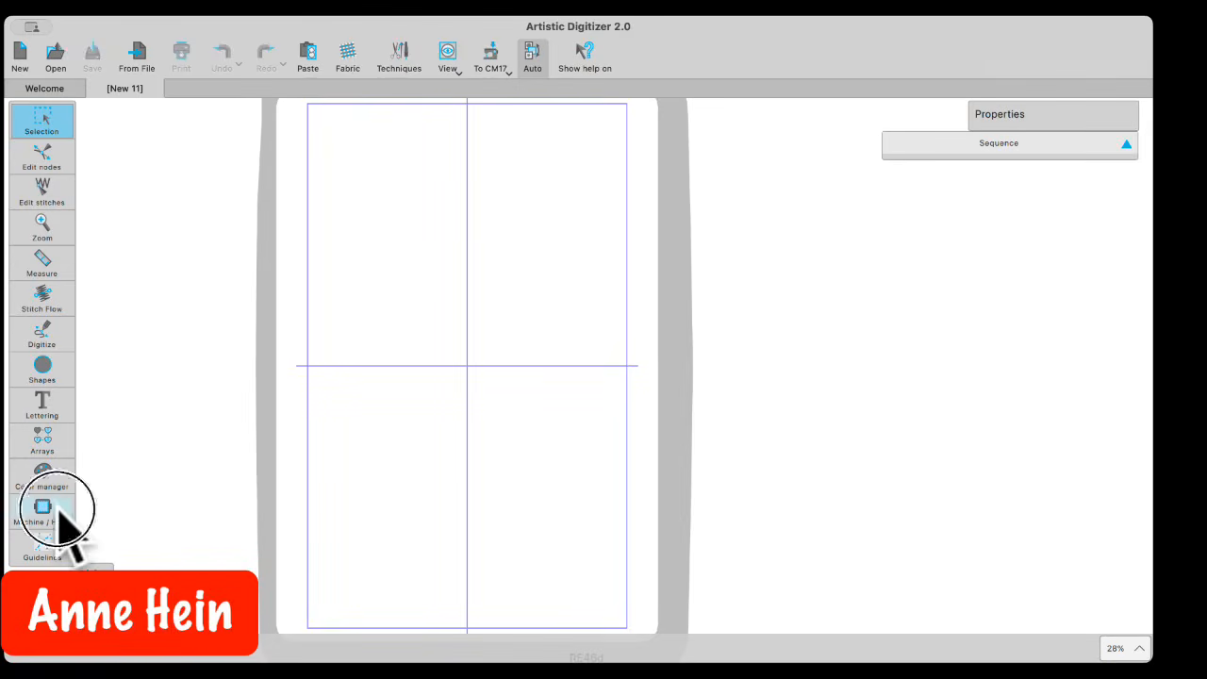
{"action": "left_click", "coordinate": [203, 125]}
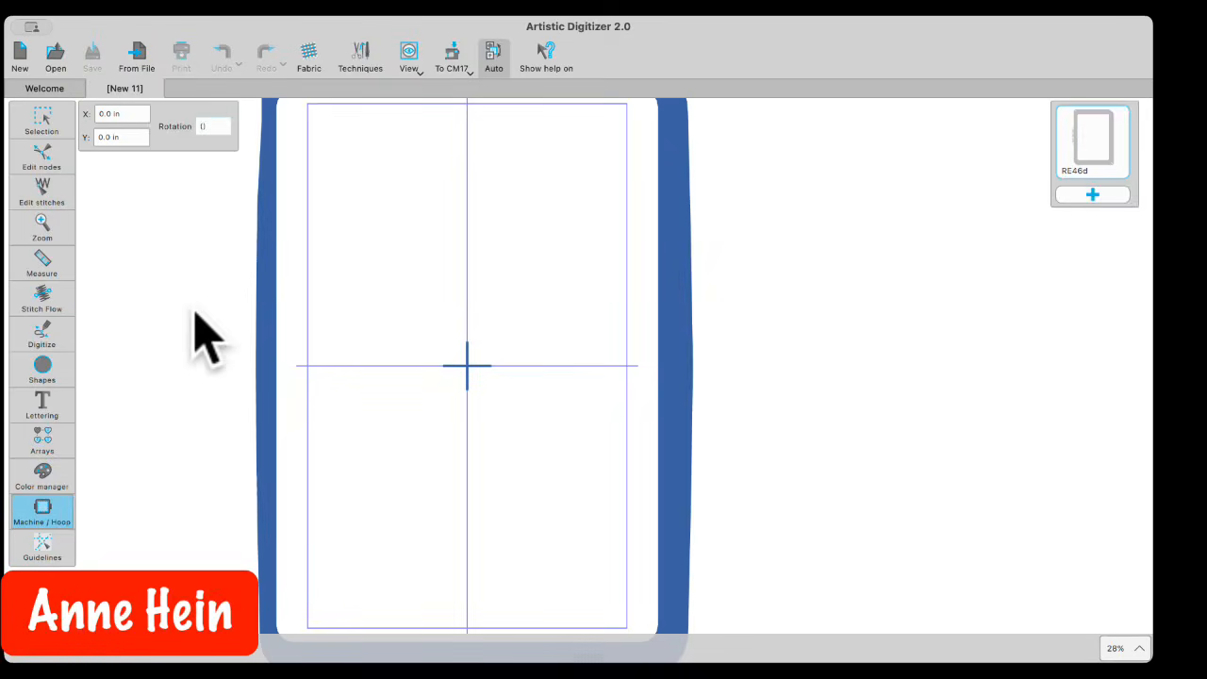
{"action": "left_click", "coordinate": [202, 125]}
{"action": "type", "text": "0"}
{"action": "key", "text": "Return"}
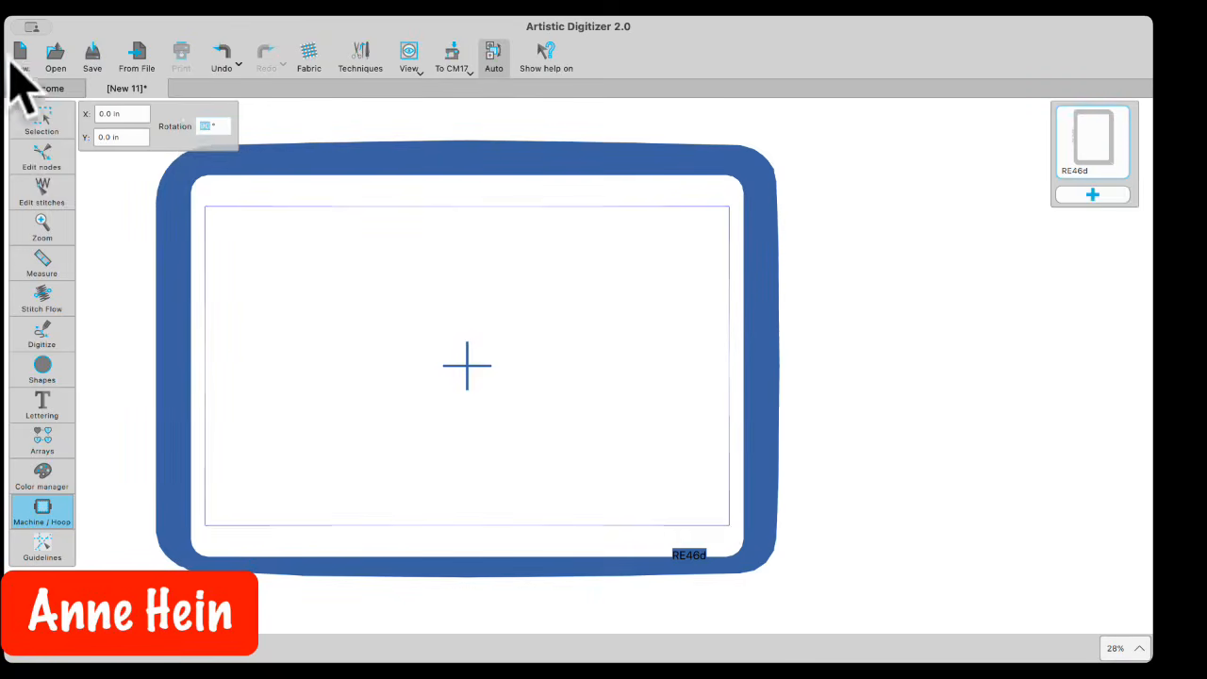
Step: Draw a rectangle about 17.9 by 7.0 in across the lower part of the hoop and remove its fill
{"action": "left_click", "coordinate": [42, 119]}
{"action": "mouse_move", "coordinate": [56, 382]}
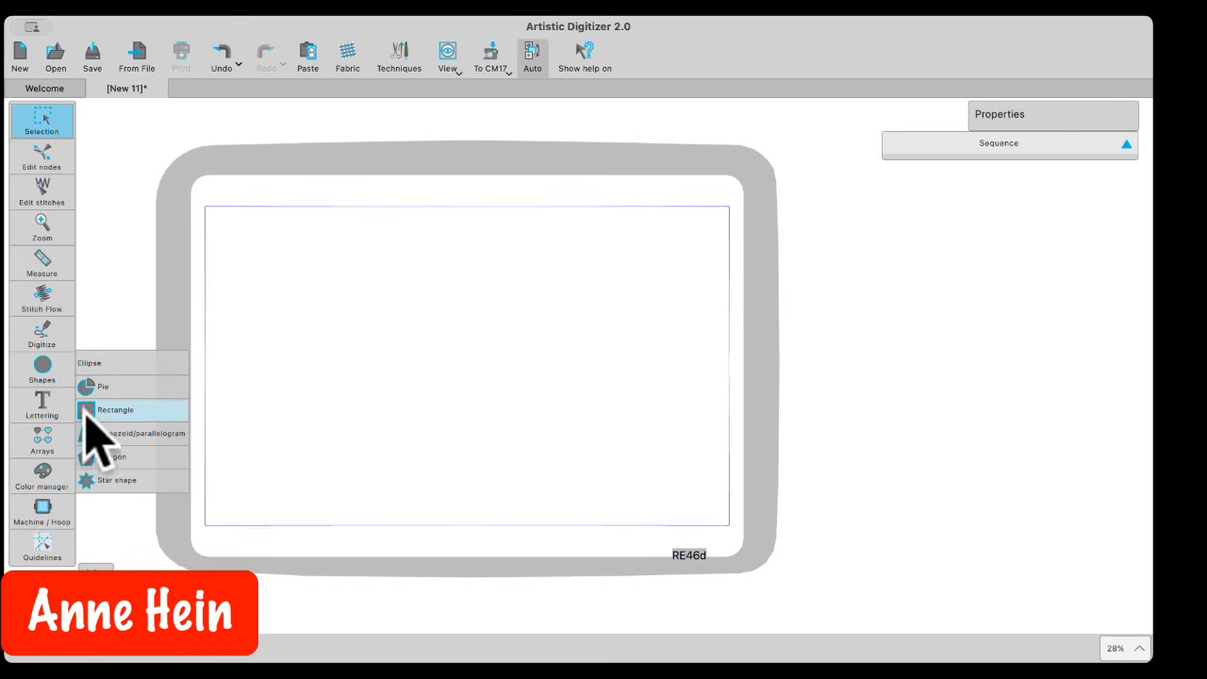
{"action": "left_click", "coordinate": [85, 410]}
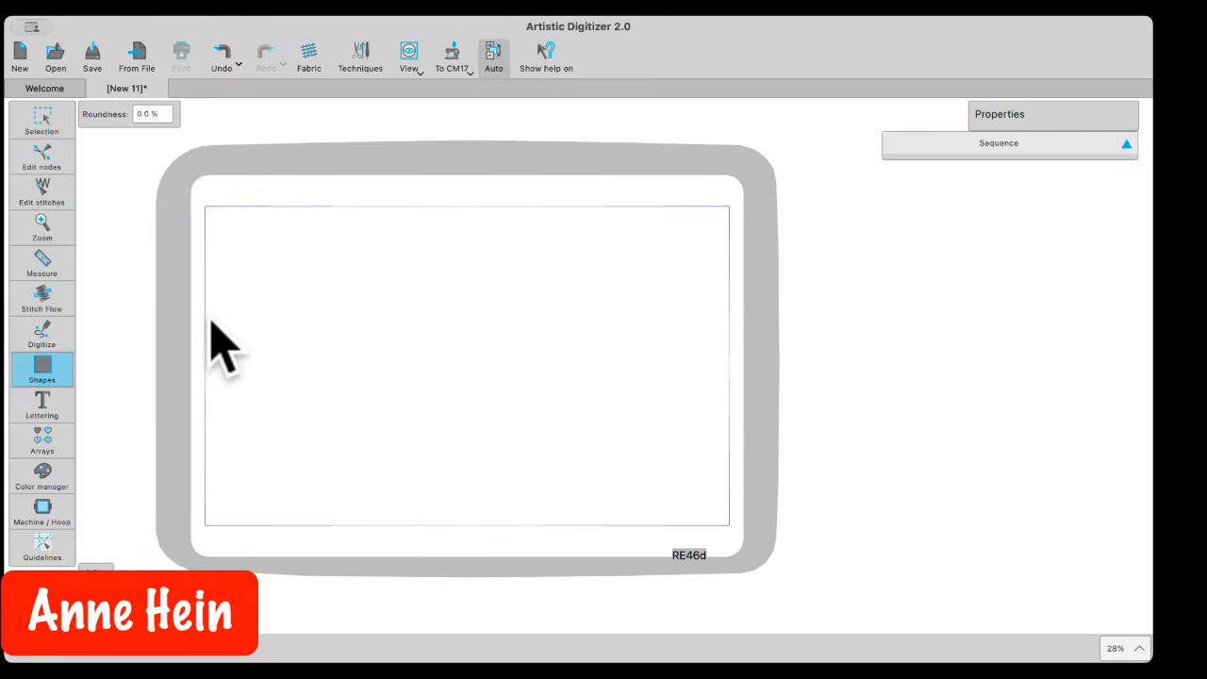
{"action": "left_click_drag", "start_coordinate": [209, 322], "coordinate": [728, 526]}
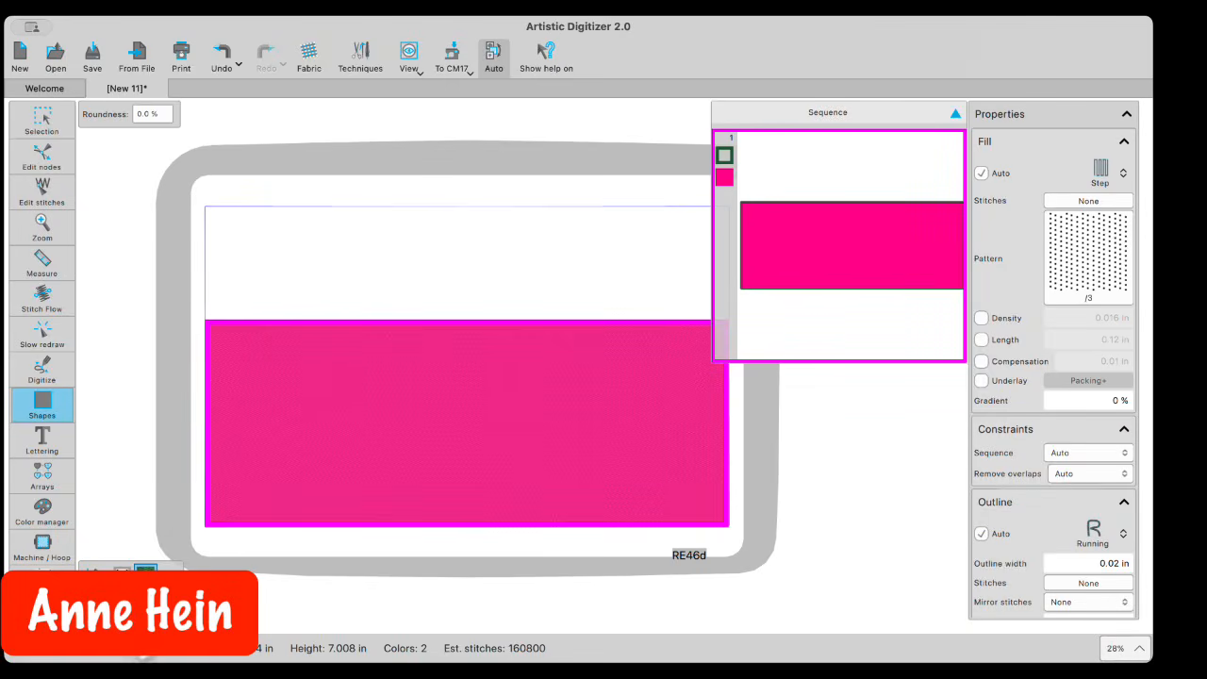
{"action": "left_click", "coordinate": [118, 607]}
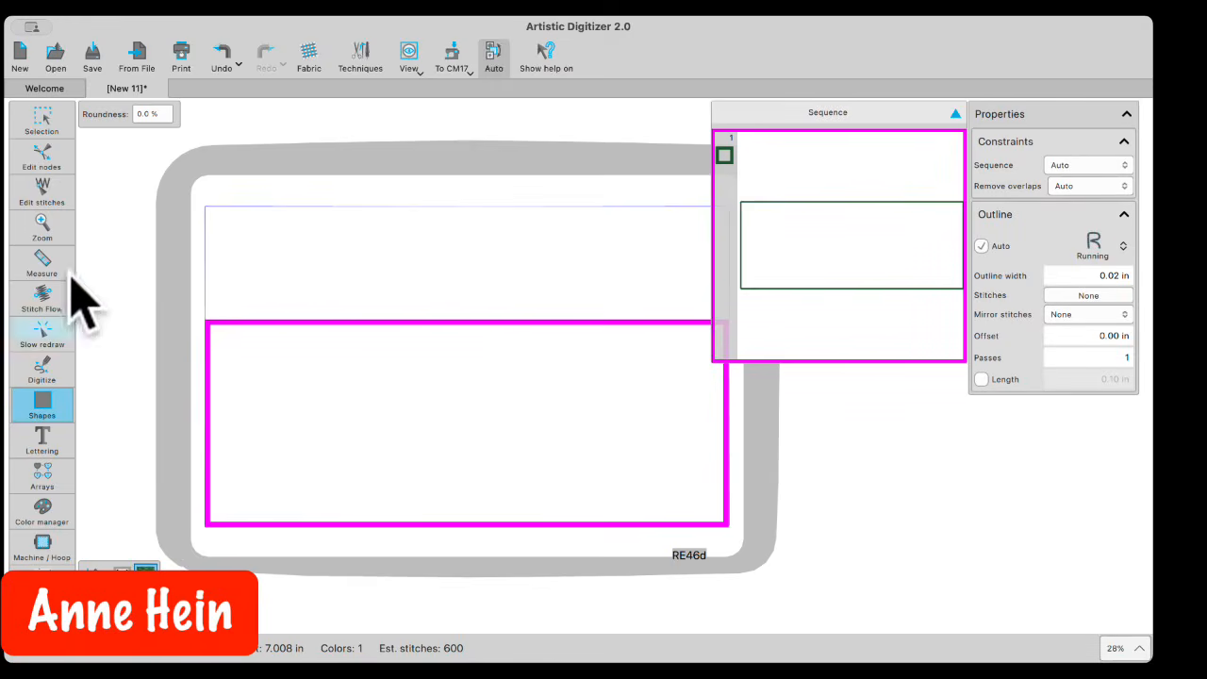
Step: Convert the unfilled rectangle to curves
{"action": "left_click", "coordinate": [45, 121]}
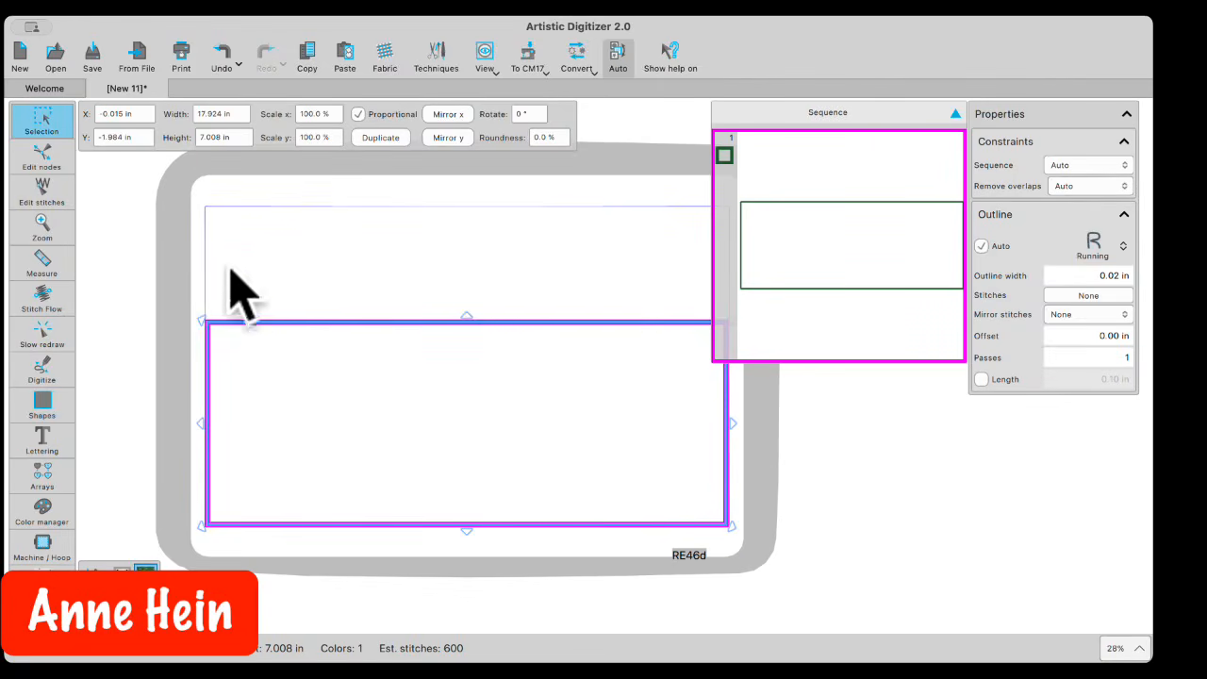
{"action": "left_click", "coordinate": [38, 156]}
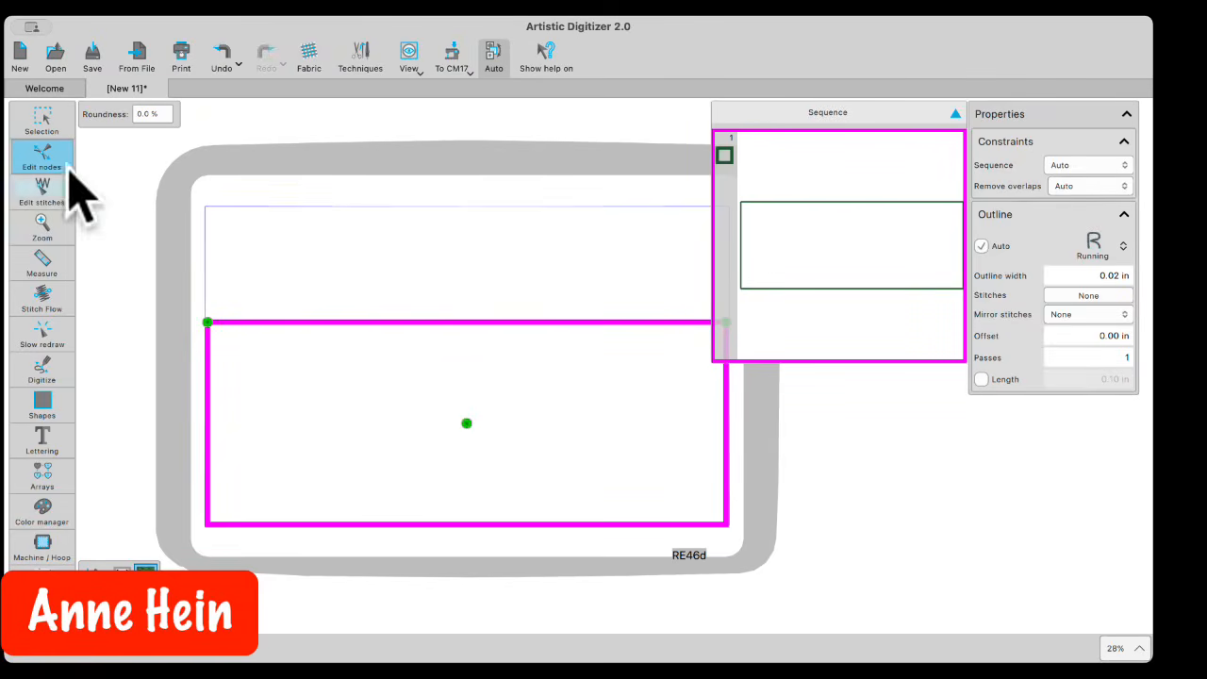
{"action": "left_click", "coordinate": [40, 122]}
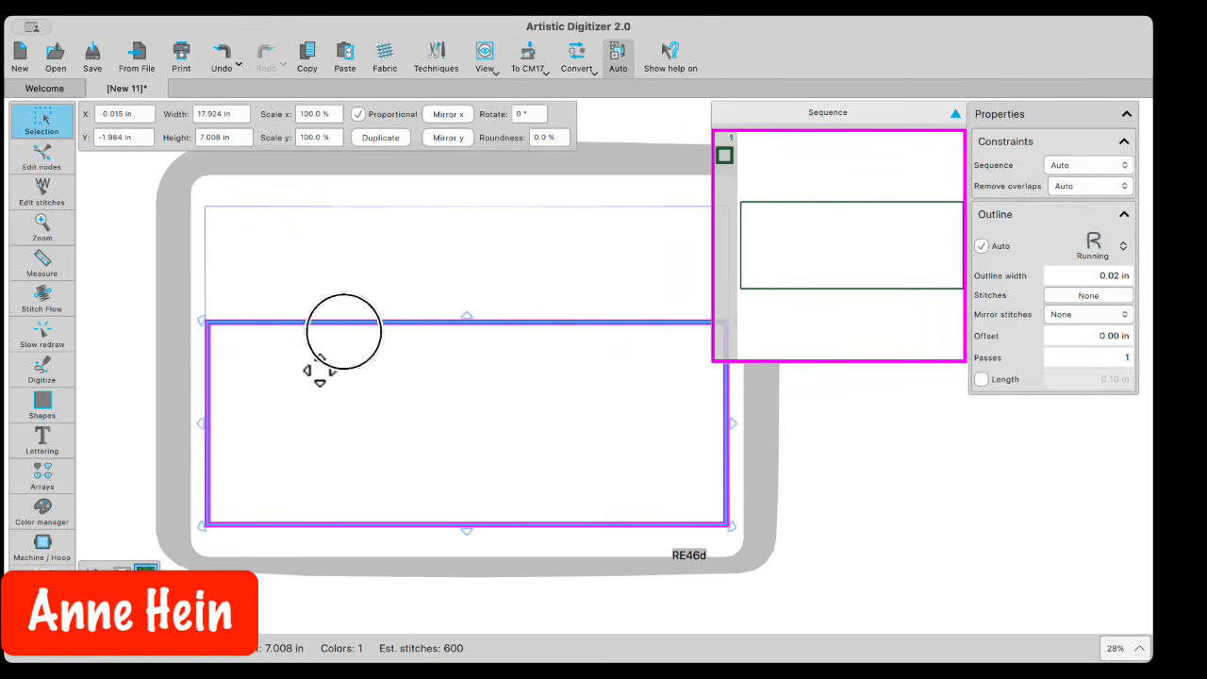
{"action": "right_click", "coordinate": [345, 333]}
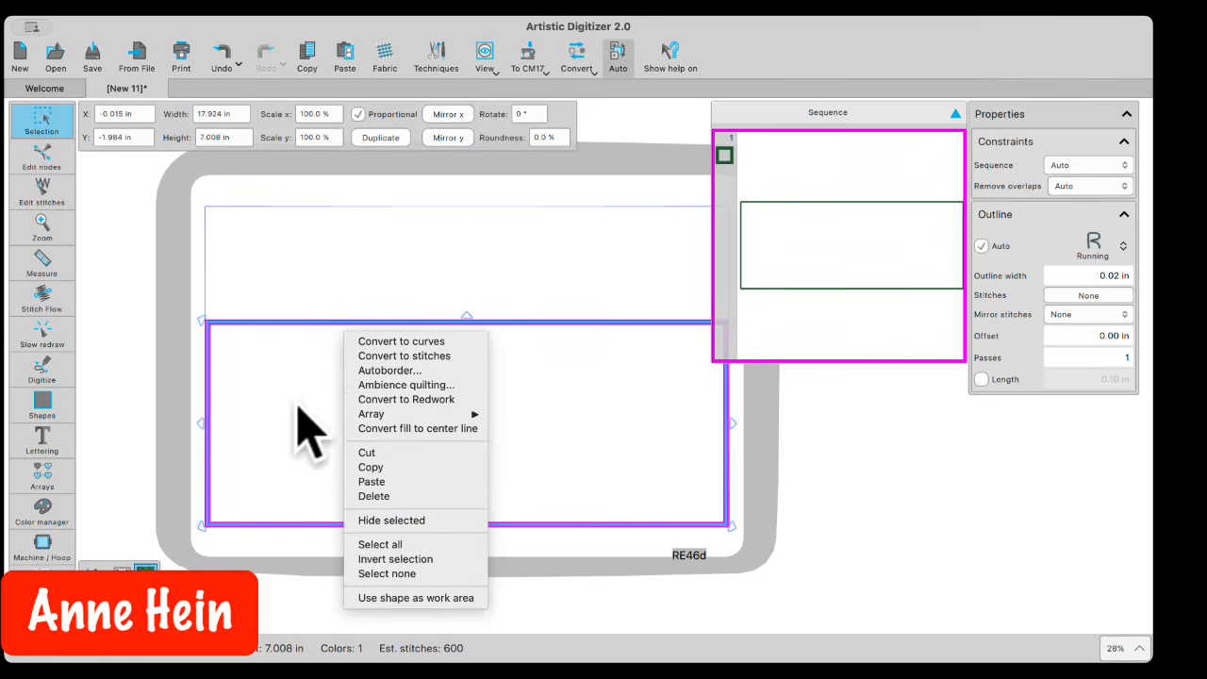
{"action": "left_click", "coordinate": [388, 343]}
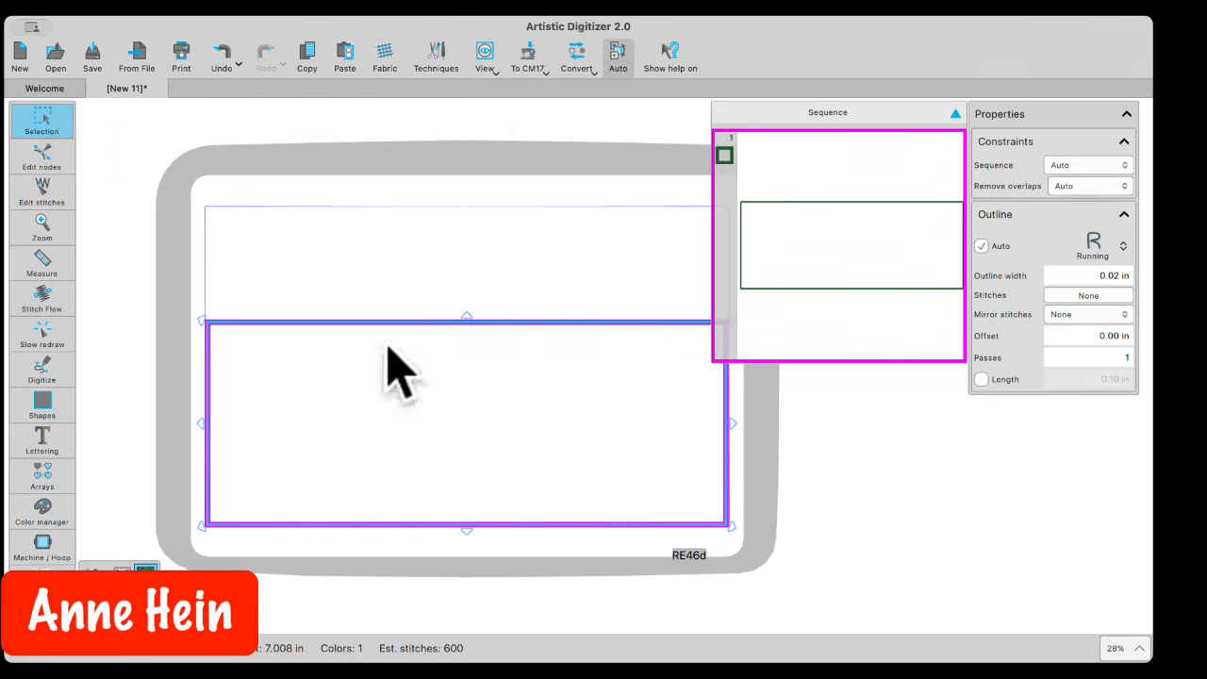
Step: Add three nodes along the rectangle's upper edge, near its start, middle and far end
{"action": "left_click", "coordinate": [38, 156]}
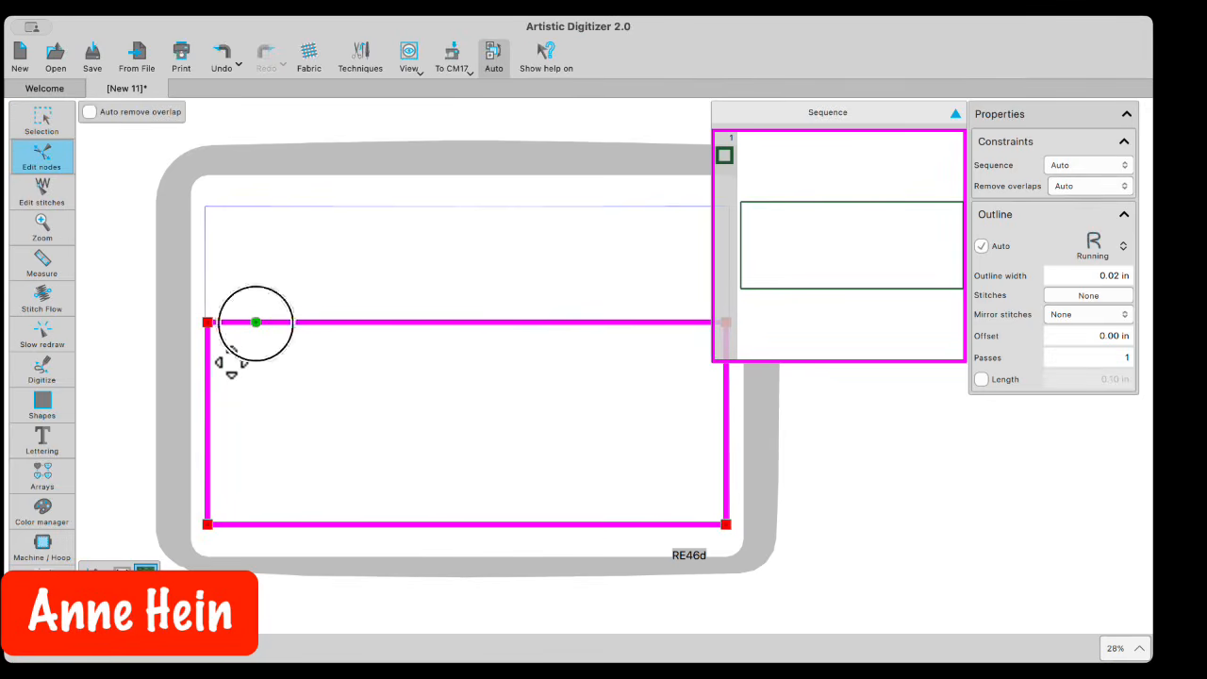
{"action": "right_click", "coordinate": [256, 323]}
{"action": "left_click", "coordinate": [269, 382]}
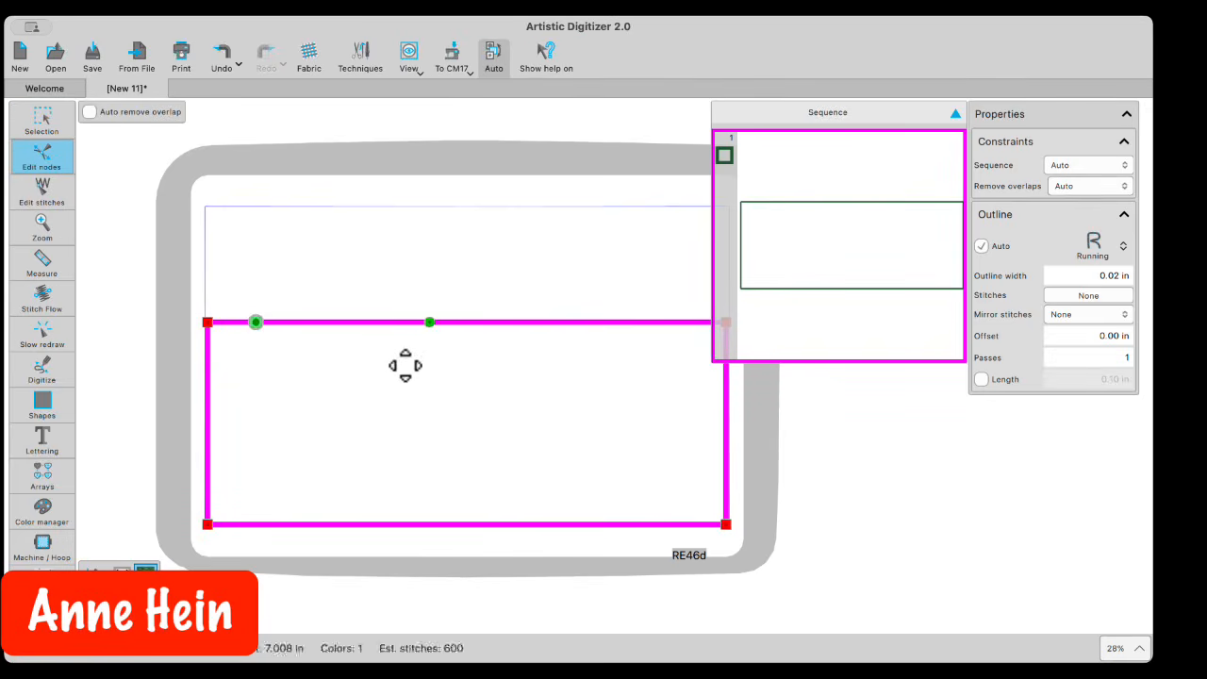
{"action": "right_click", "coordinate": [429, 322]}
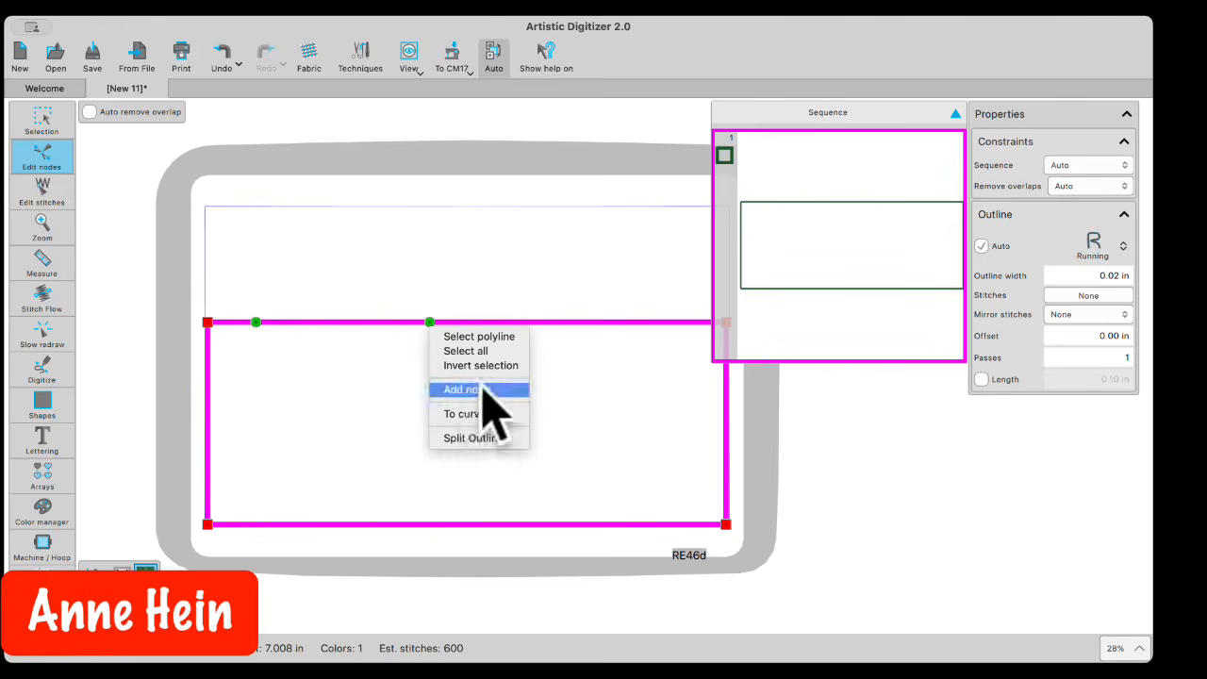
{"action": "left_click", "coordinate": [476, 389]}
{"action": "right_click", "coordinate": [622, 322]}
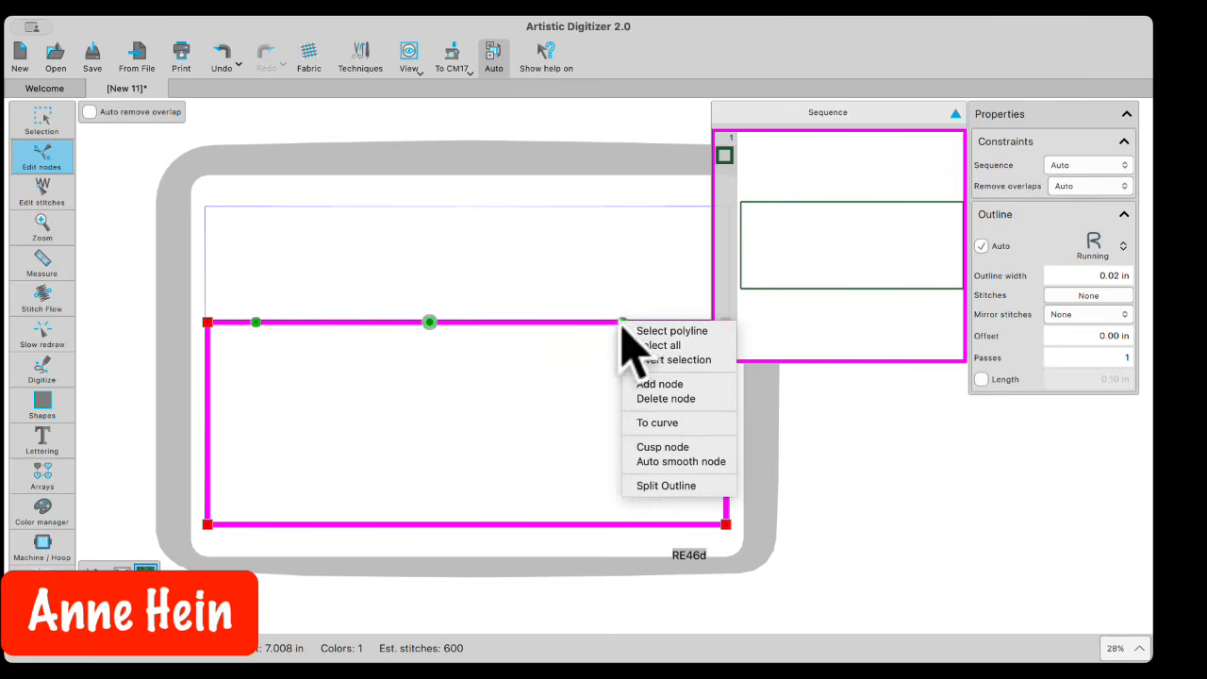
{"action": "left_click", "coordinate": [650, 384]}
Step: Pull the first two upper-edge nodes well down into the shape and steepen the curve between them into a rounded hump
{"action": "left_click_drag", "start_coordinate": [257, 323], "coordinate": [300, 298]}
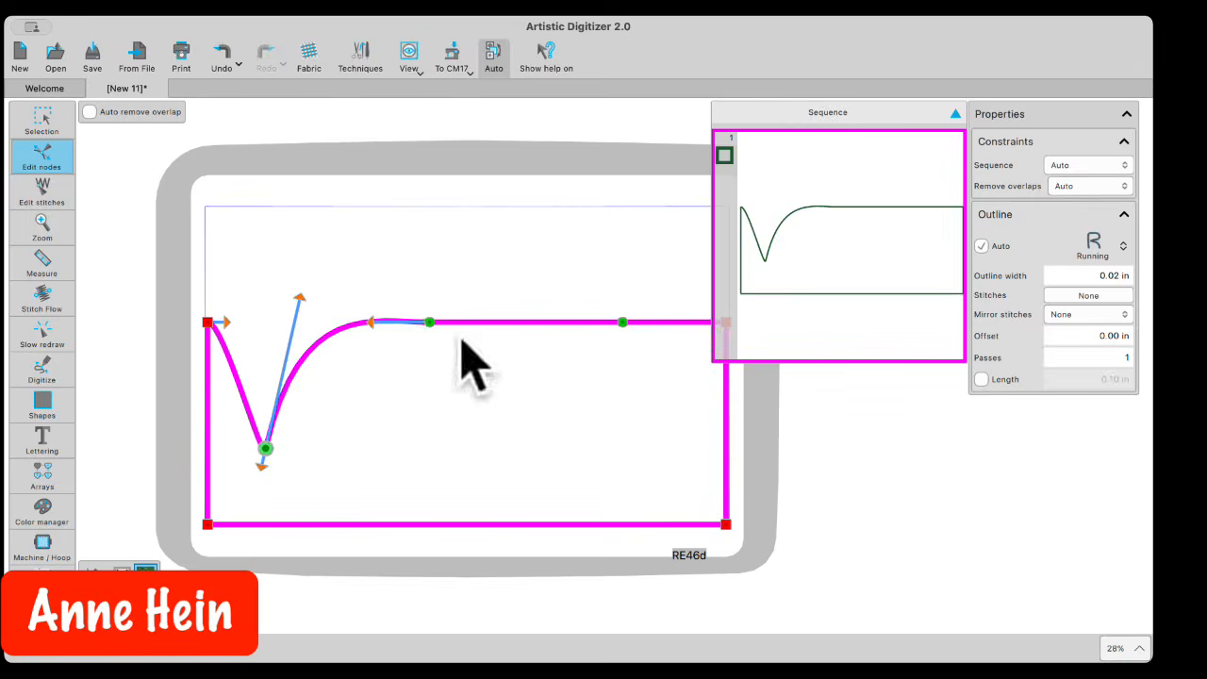
{"action": "left_click_drag", "start_coordinate": [399, 358], "coordinate": [369, 483]}
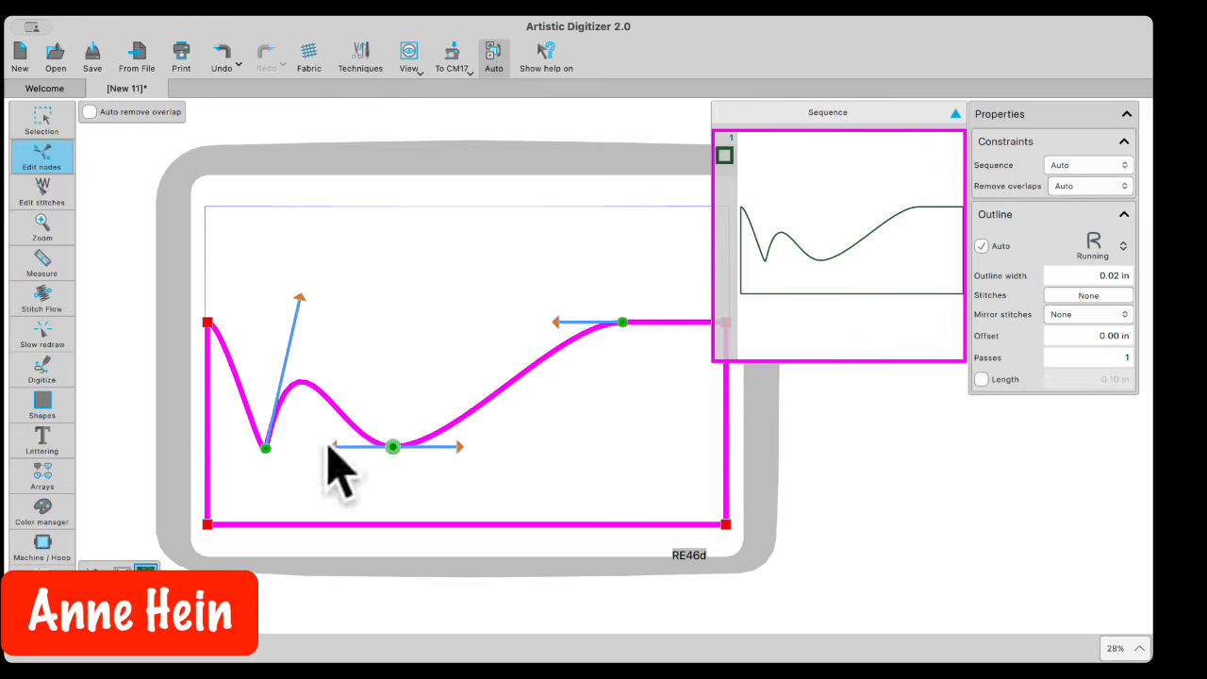
{"action": "left_click_drag", "start_coordinate": [332, 447], "coordinate": [363, 244]}
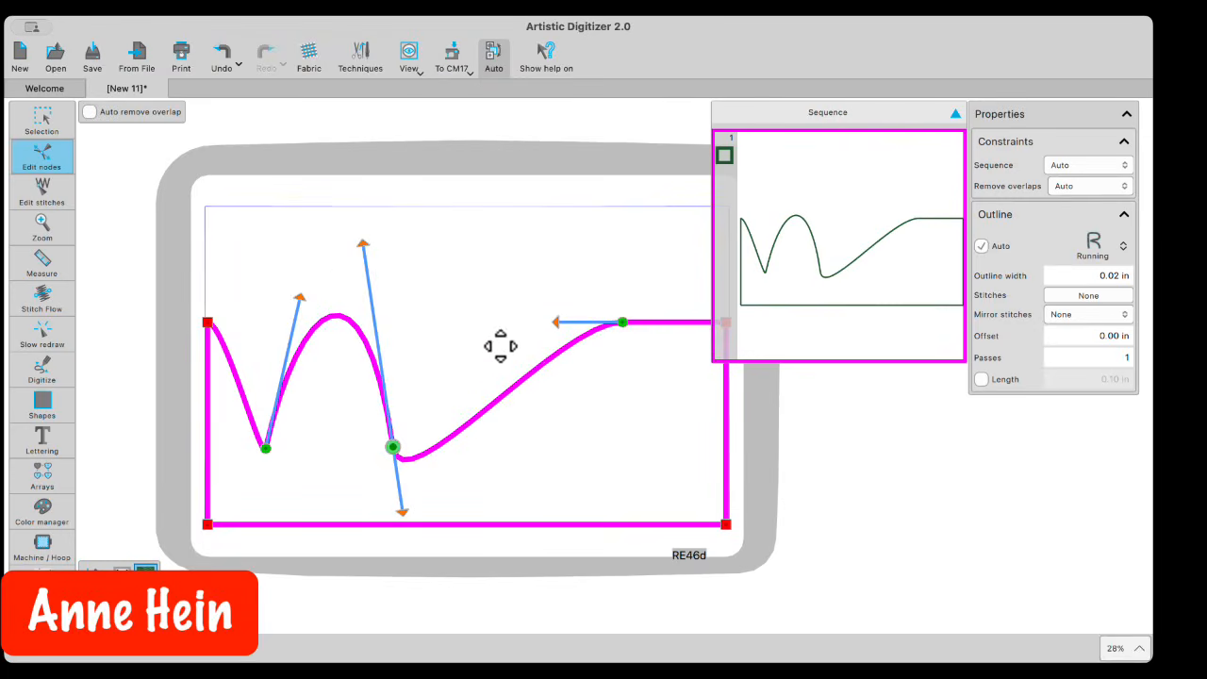
Step: Pull the third upper-edge node down, adjust the curve handles to form two more rounded humps, and deselect the shape
{"action": "left_click_drag", "start_coordinate": [599, 362], "coordinate": [531, 201]}
{"action": "left_click_drag", "start_coordinate": [403, 514], "coordinate": [394, 482]}
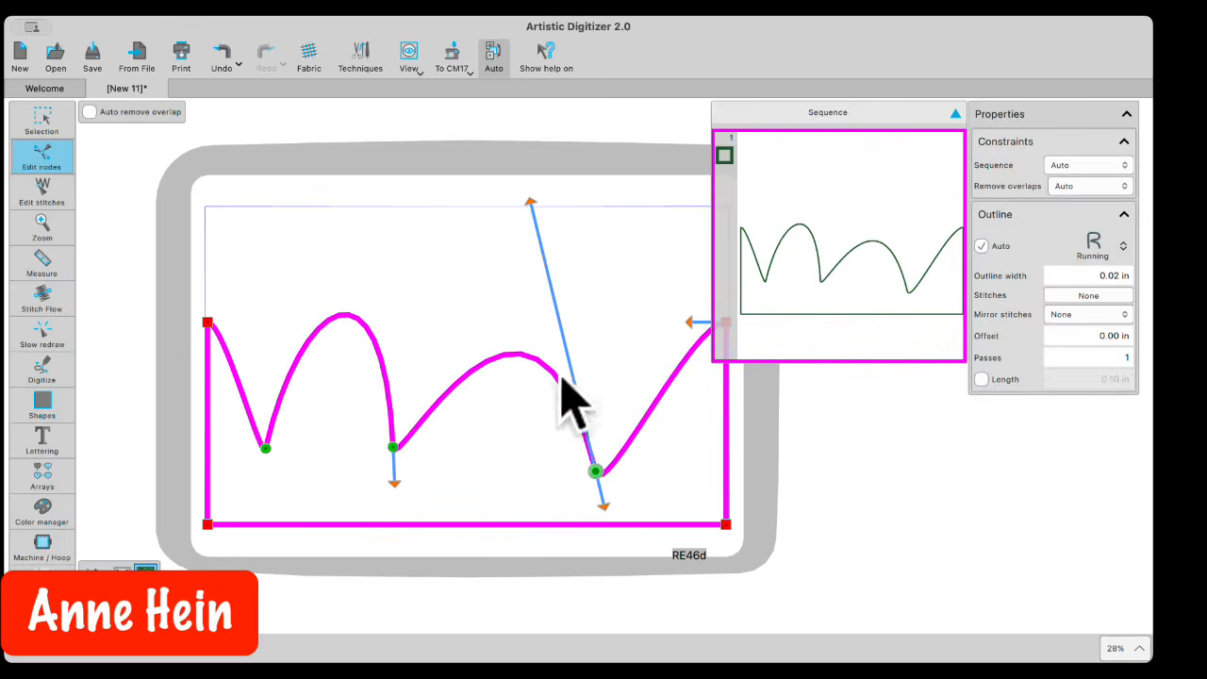
{"action": "left_click_drag", "start_coordinate": [604, 506], "coordinate": [601, 481]}
{"action": "left_click_drag", "start_coordinate": [690, 322], "coordinate": [580, 221]}
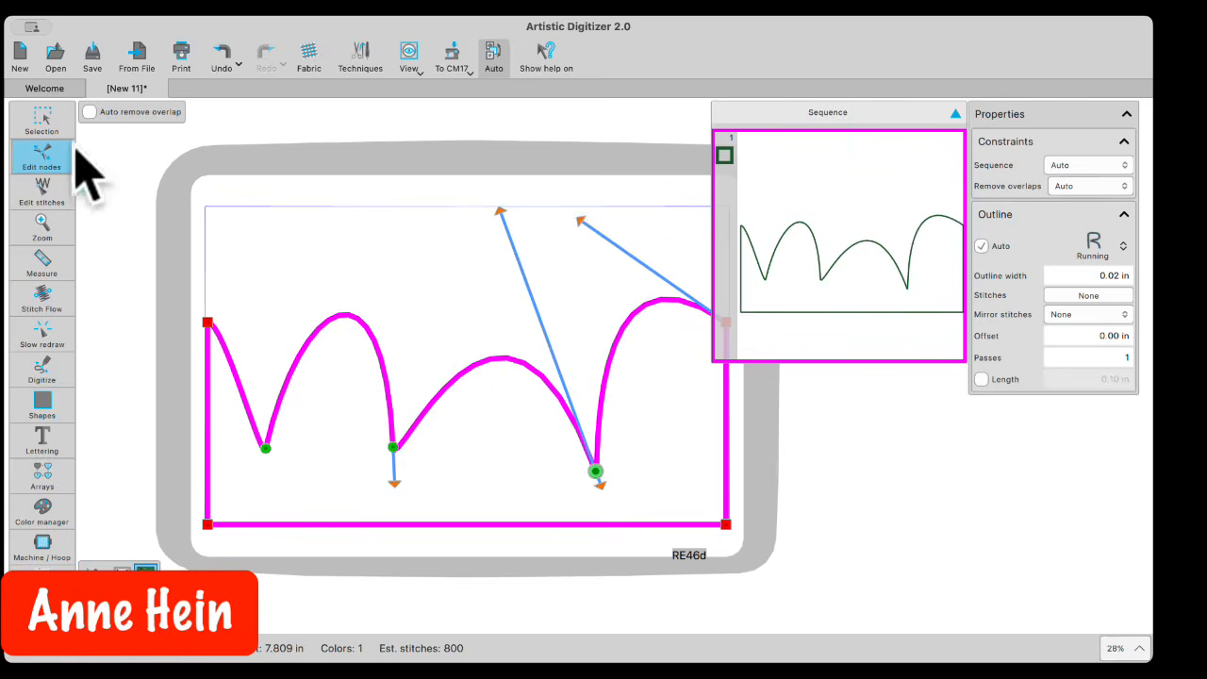
{"action": "left_click", "coordinate": [42, 121]}
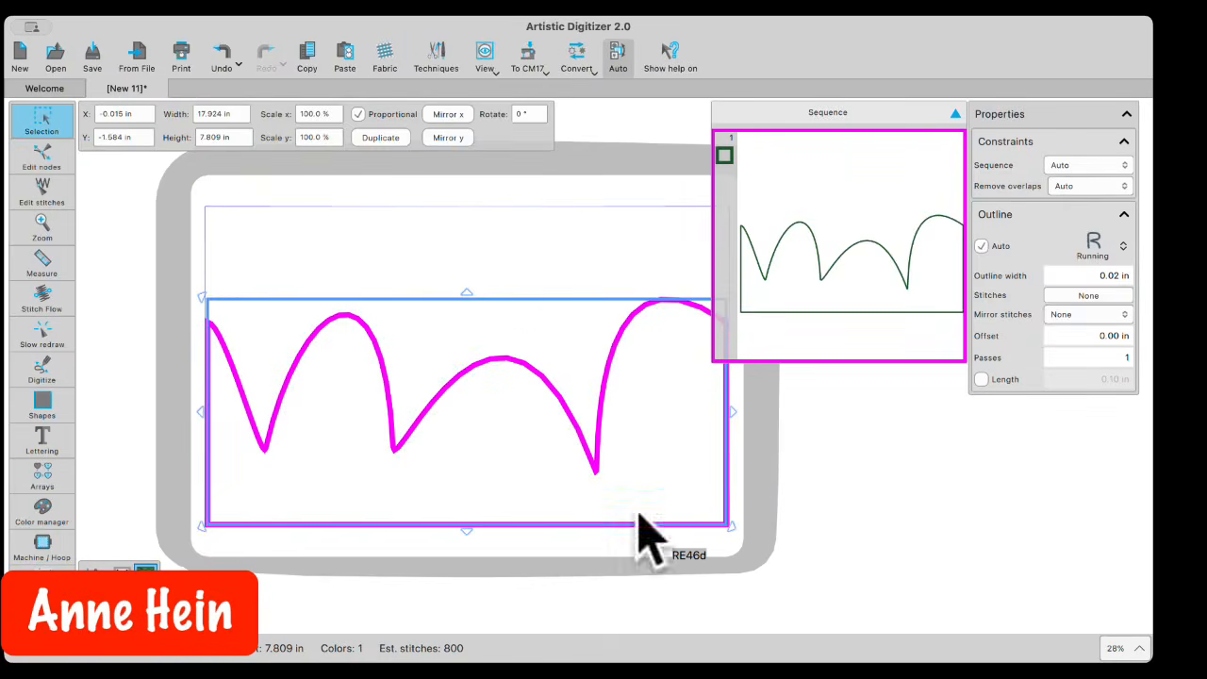
{"action": "left_click", "coordinate": [761, 560]}
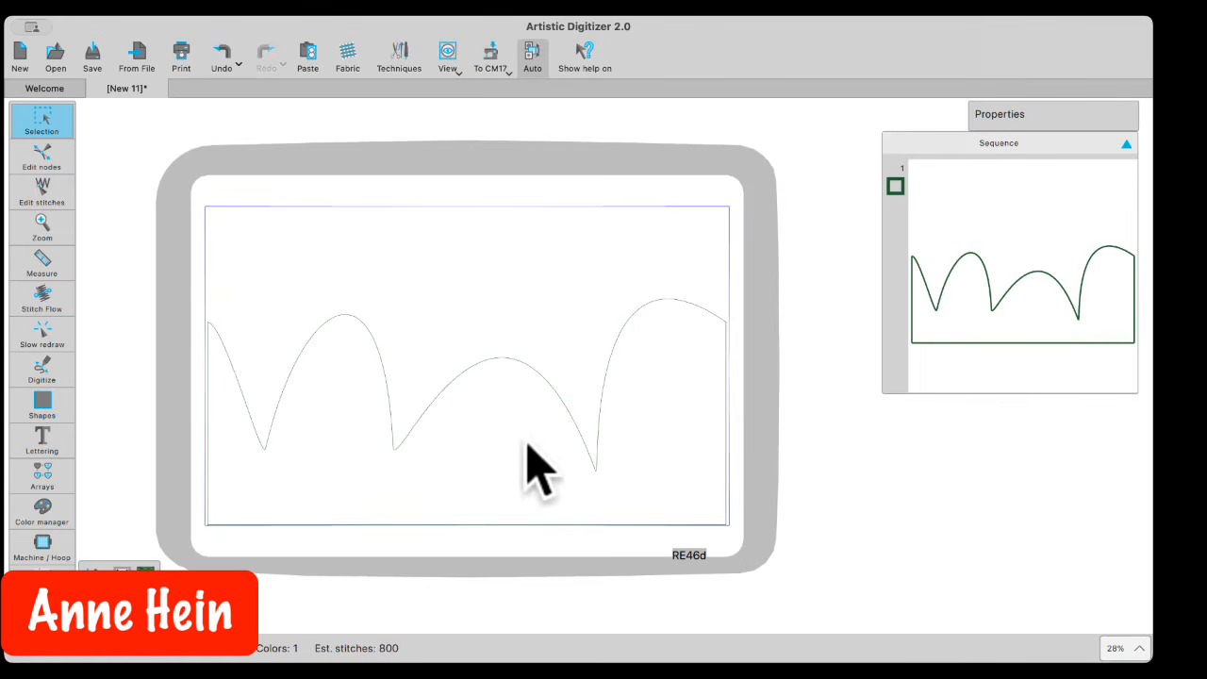
Step: Draw a near-circular ellipse about 1.6 by 1.7 in above the wavy edge and set its fill stitches to 09
{"action": "left_click", "coordinate": [39, 413]}
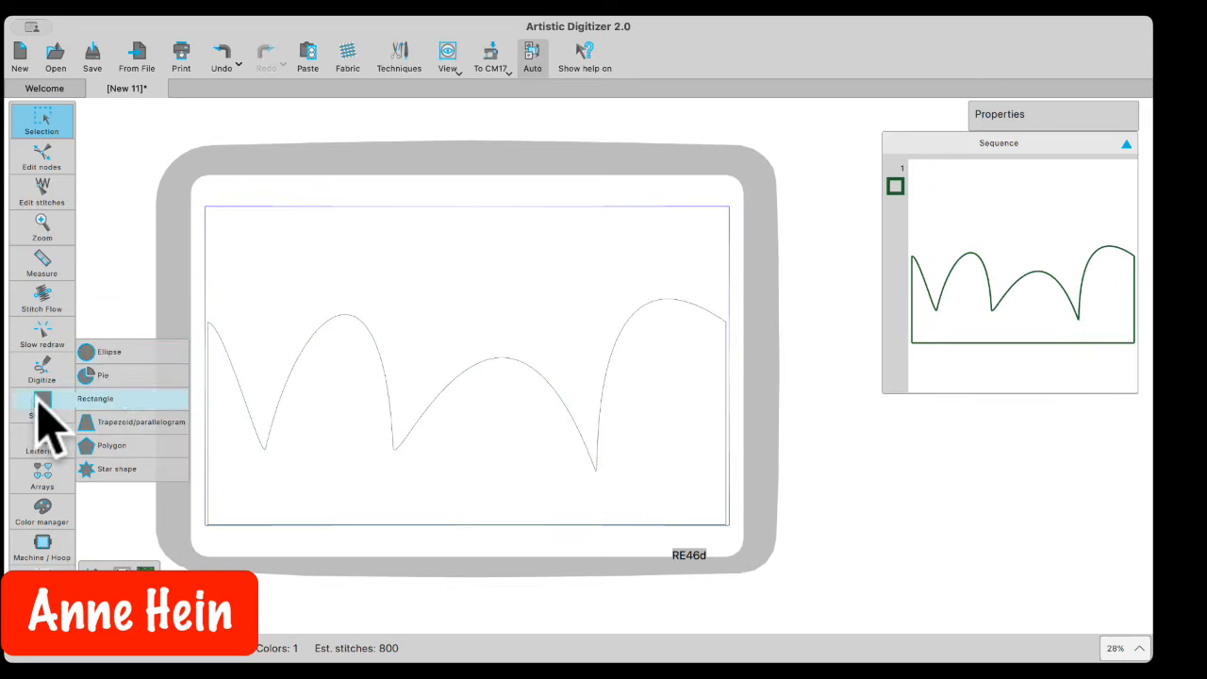
{"action": "left_click", "coordinate": [92, 351]}
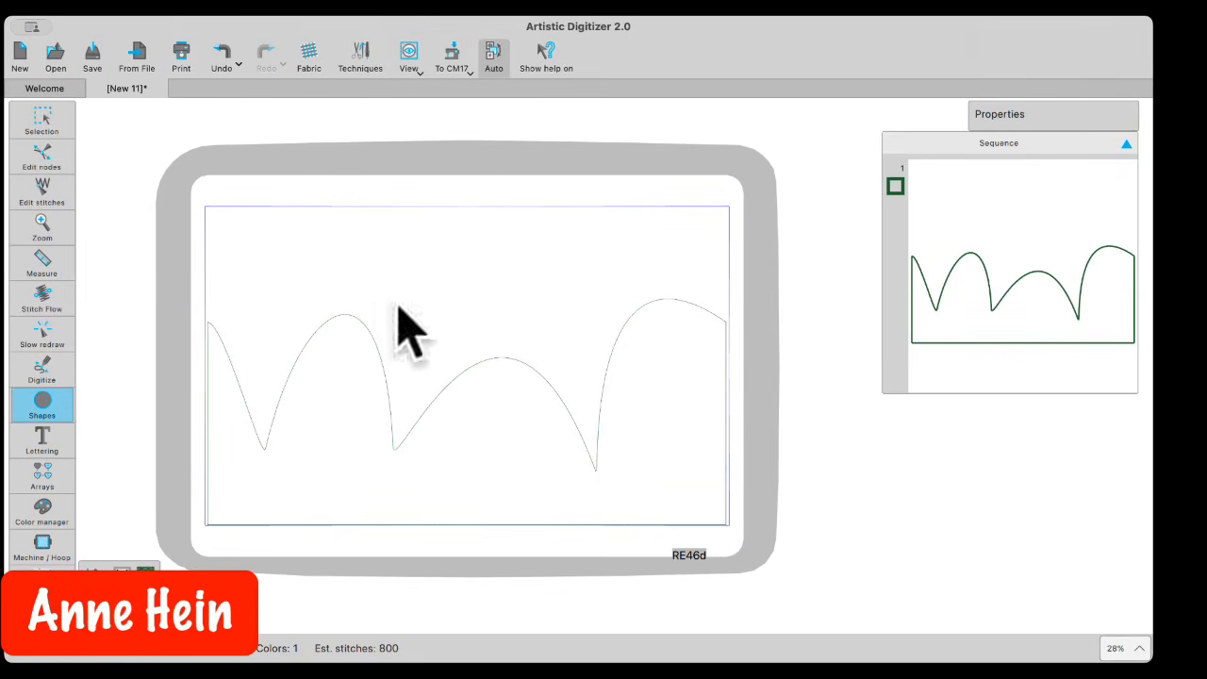
{"action": "left_click_drag", "start_coordinate": [429, 242], "coordinate": [476, 294]}
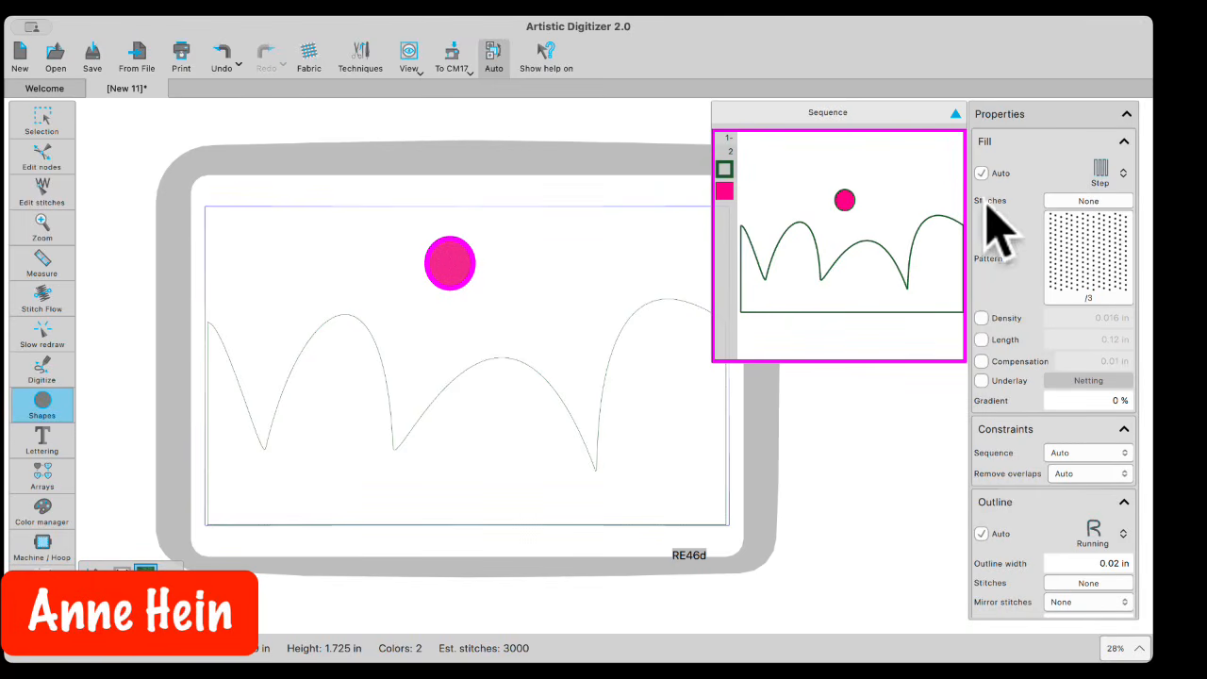
{"action": "left_click", "coordinate": [1089, 202]}
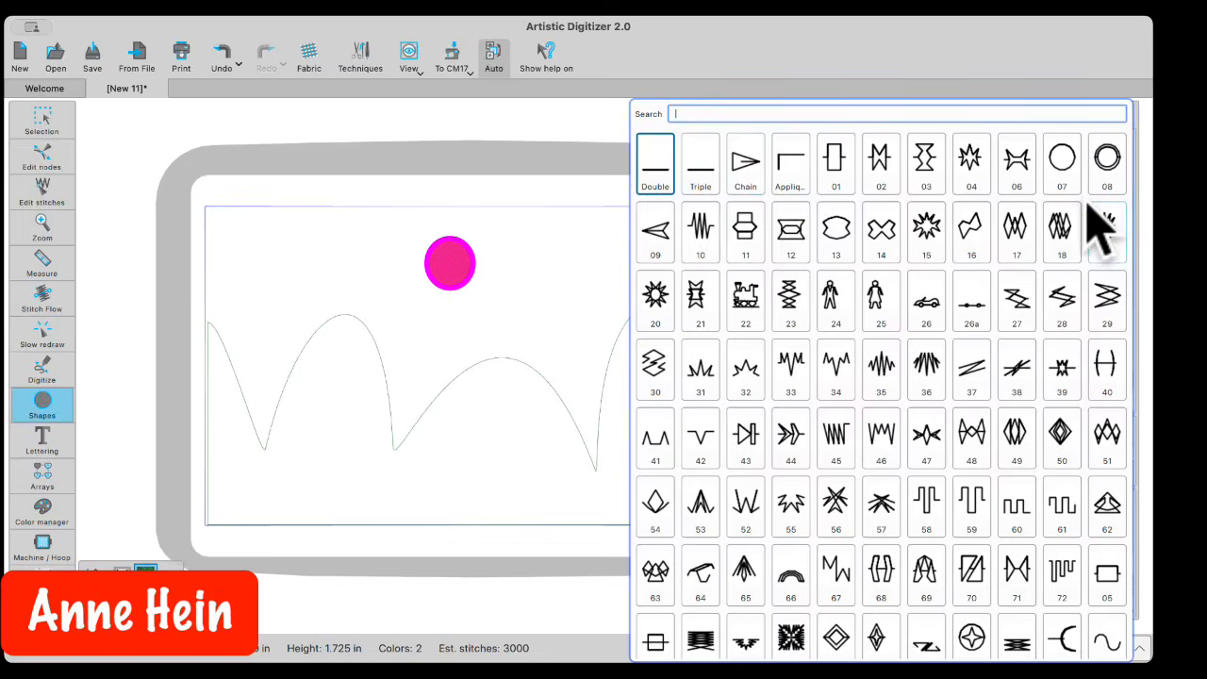
{"action": "left_click", "coordinate": [658, 231]}
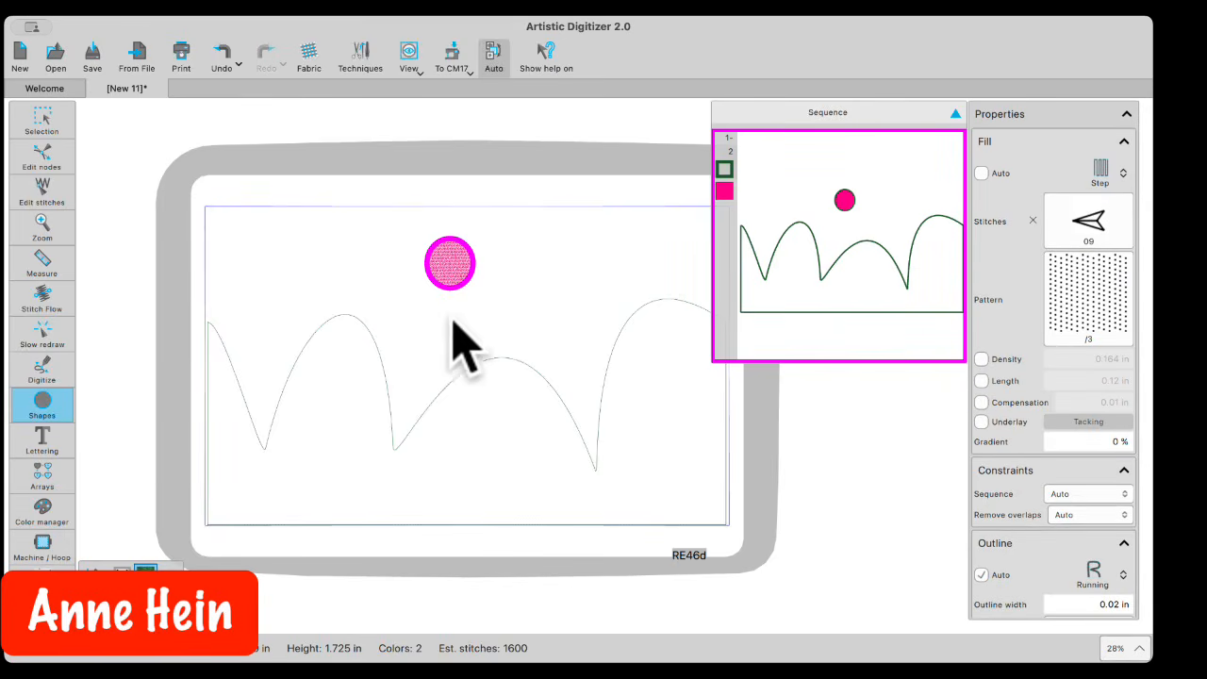
Step: Override the ellipse's automatic fill settings with a density of 0.440 in and a stitch length of 0.30 in
{"action": "scroll", "coordinate": [456, 272], "scroll_direction": "up", "scroll_amount": 10}
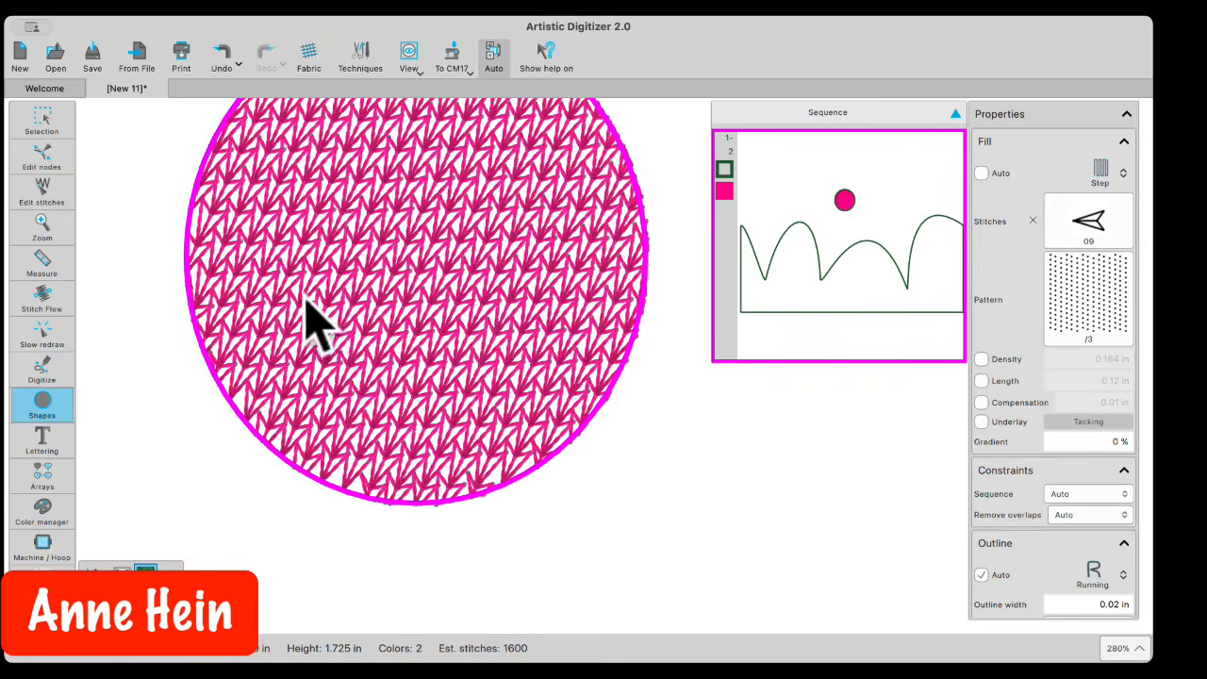
{"action": "left_click", "coordinate": [982, 360]}
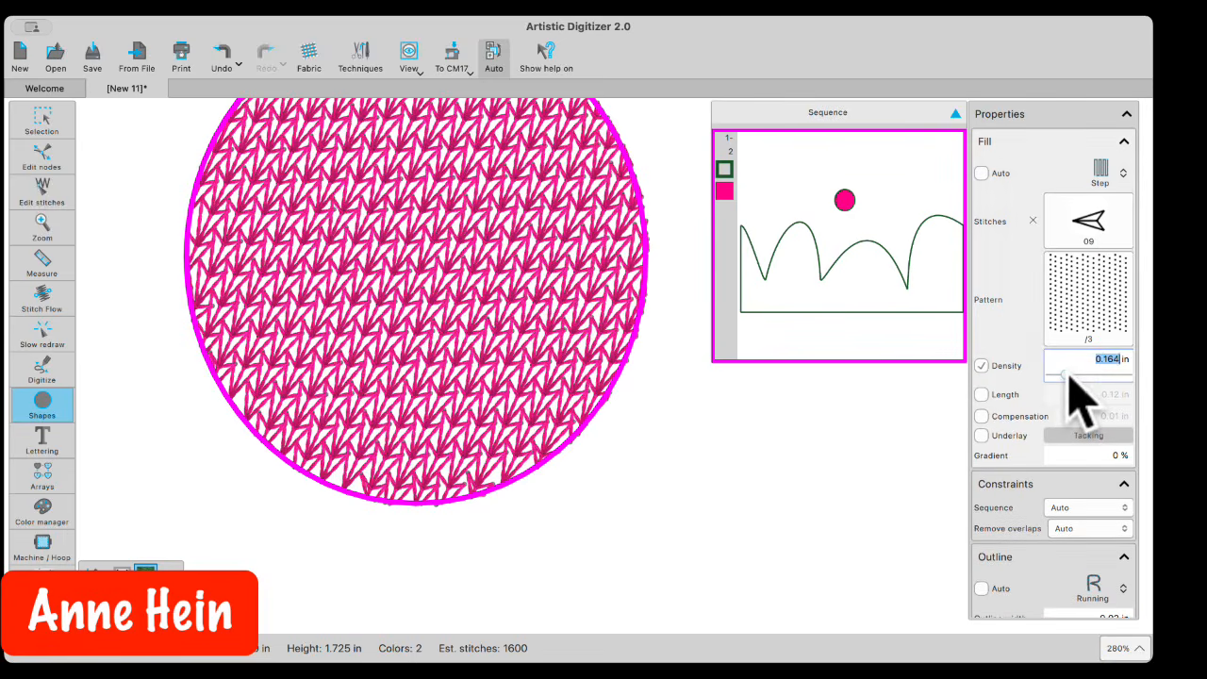
{"action": "left_click_drag", "start_coordinate": [1070, 374], "coordinate": [1086, 374]}
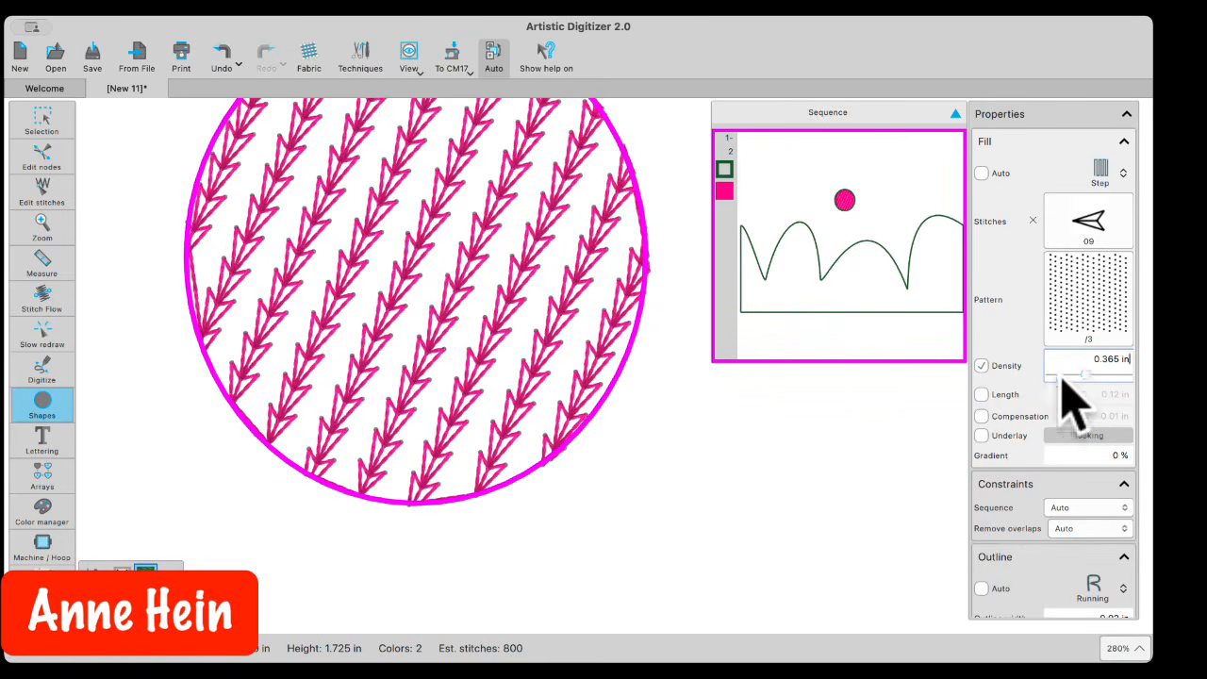
{"action": "left_click", "coordinate": [984, 396]}
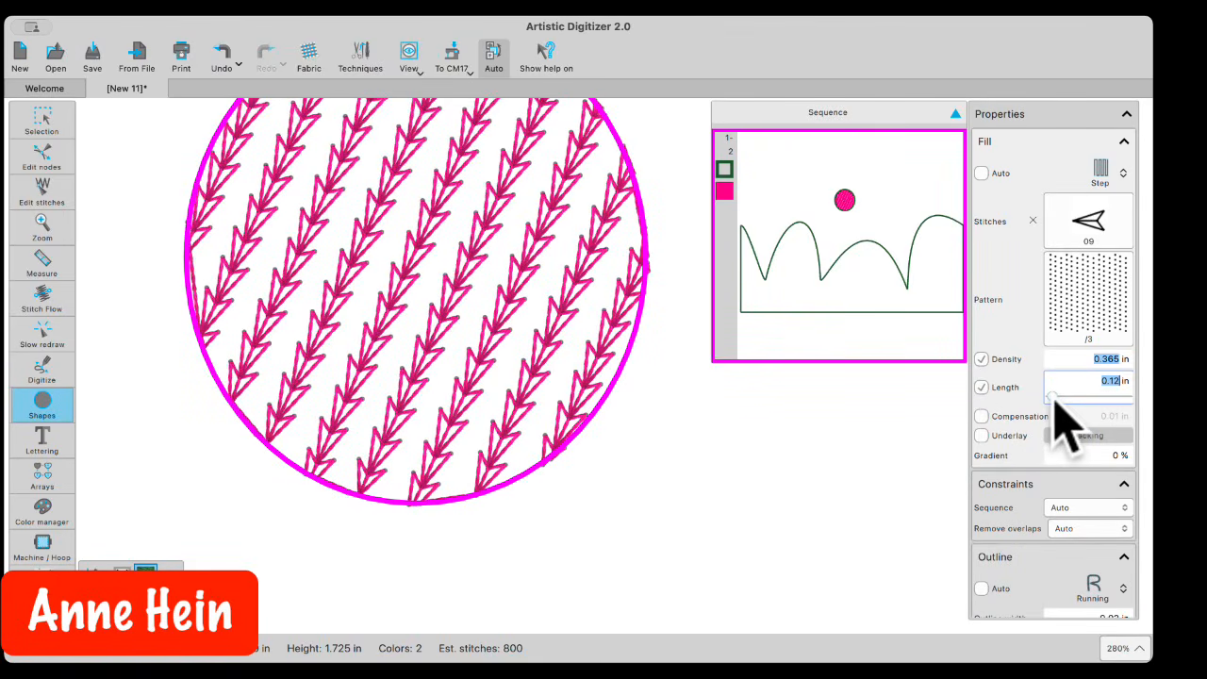
{"action": "left_click_drag", "start_coordinate": [1054, 397], "coordinate": [1060, 397]}
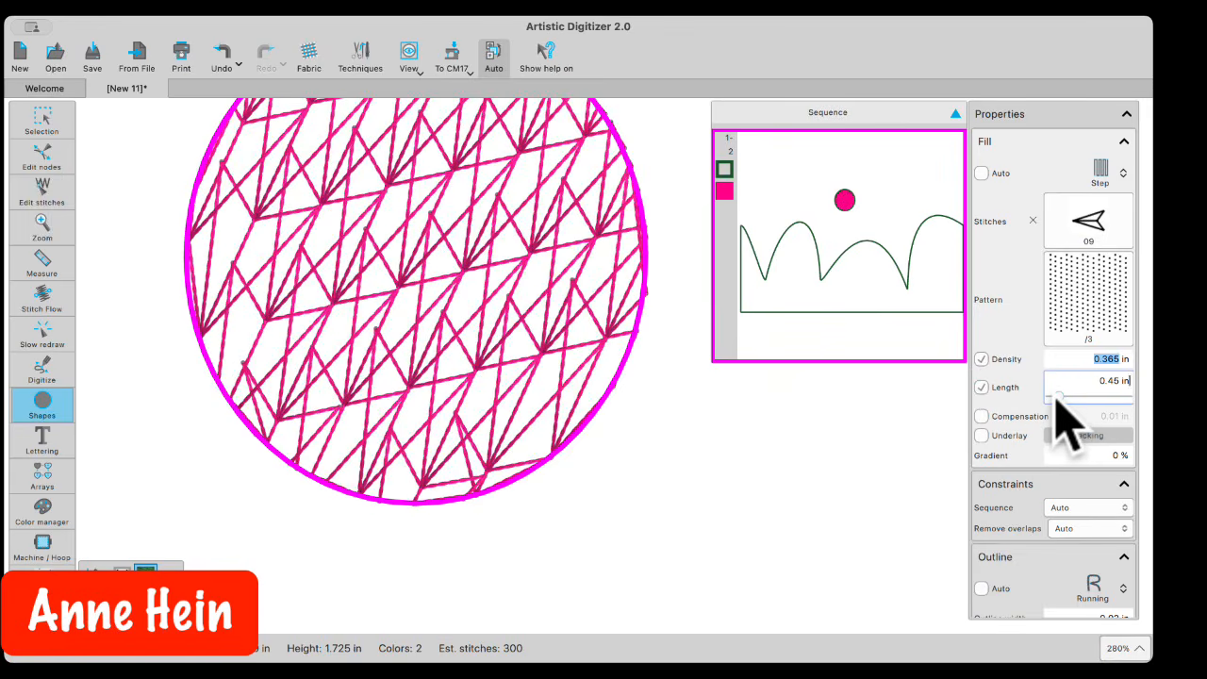
{"action": "left_click_drag", "start_coordinate": [1057, 398], "coordinate": [1051, 398]}
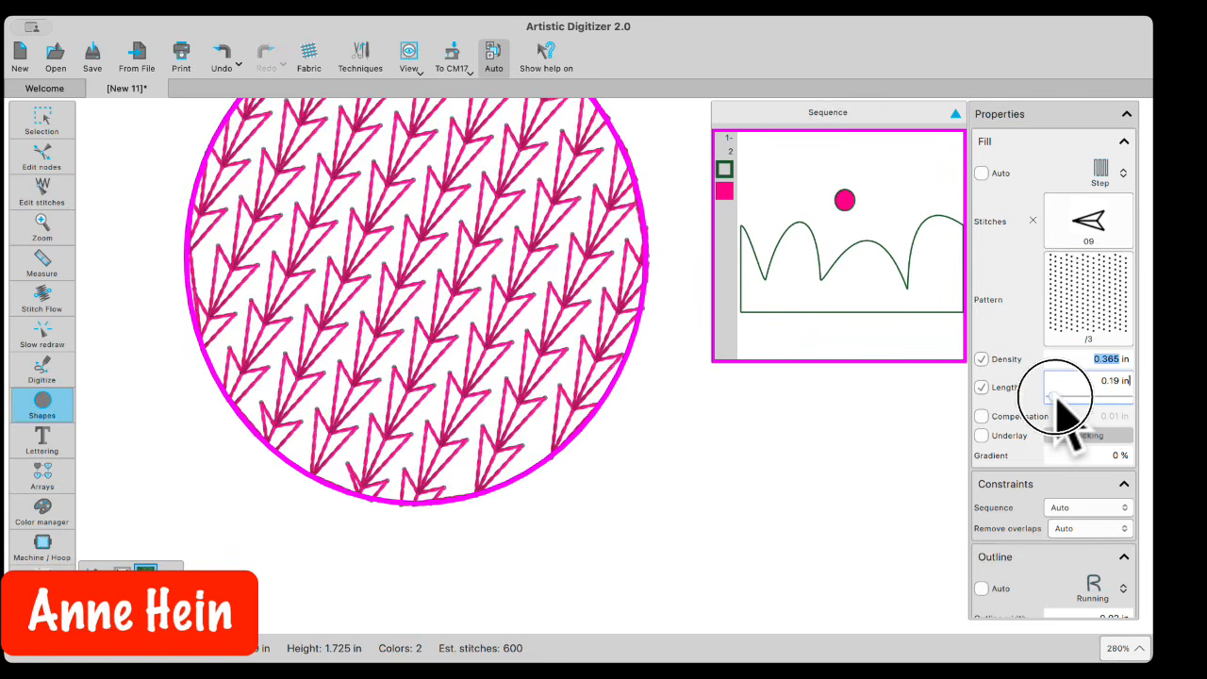
{"action": "left_click_drag", "start_coordinate": [1057, 396], "coordinate": [1053, 396]}
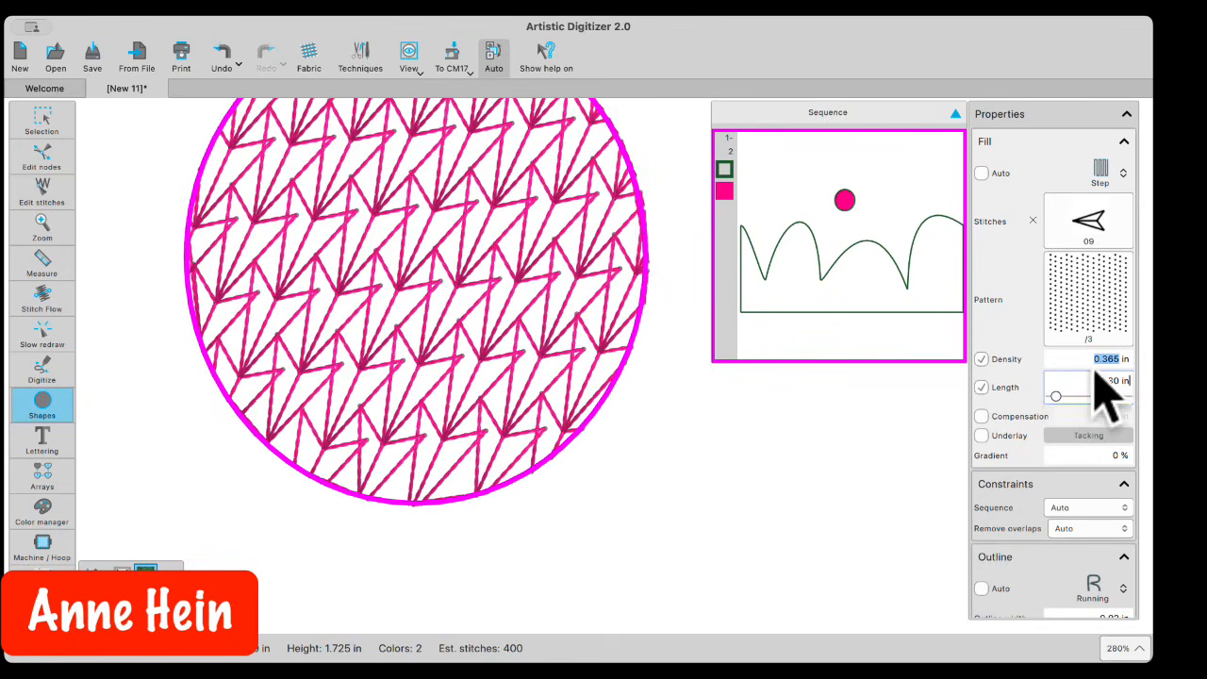
{"action": "left_click", "coordinate": [1086, 367]}
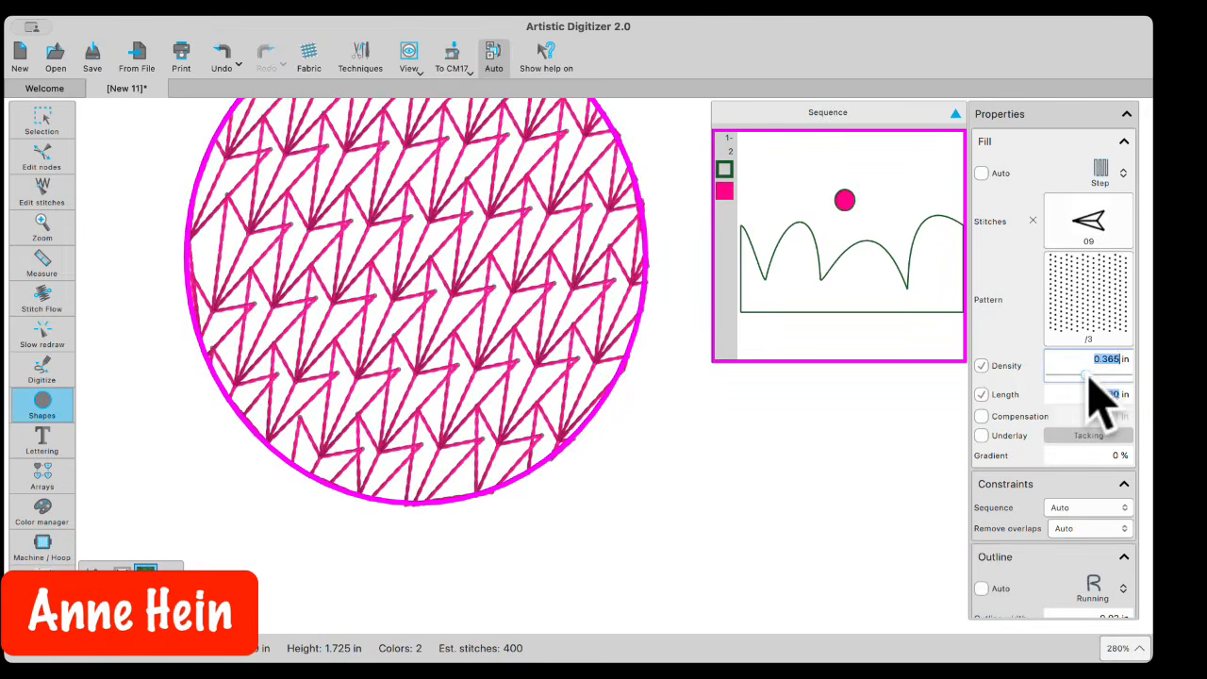
{"action": "mouse_move", "coordinate": [1088, 373]}
{"action": "left_mouse_down"}
{"action": "mouse_move", "coordinate": [1108, 375]}
{"action": "mouse_move", "coordinate": [1094, 375]}
{"action": "left_mouse_up"}
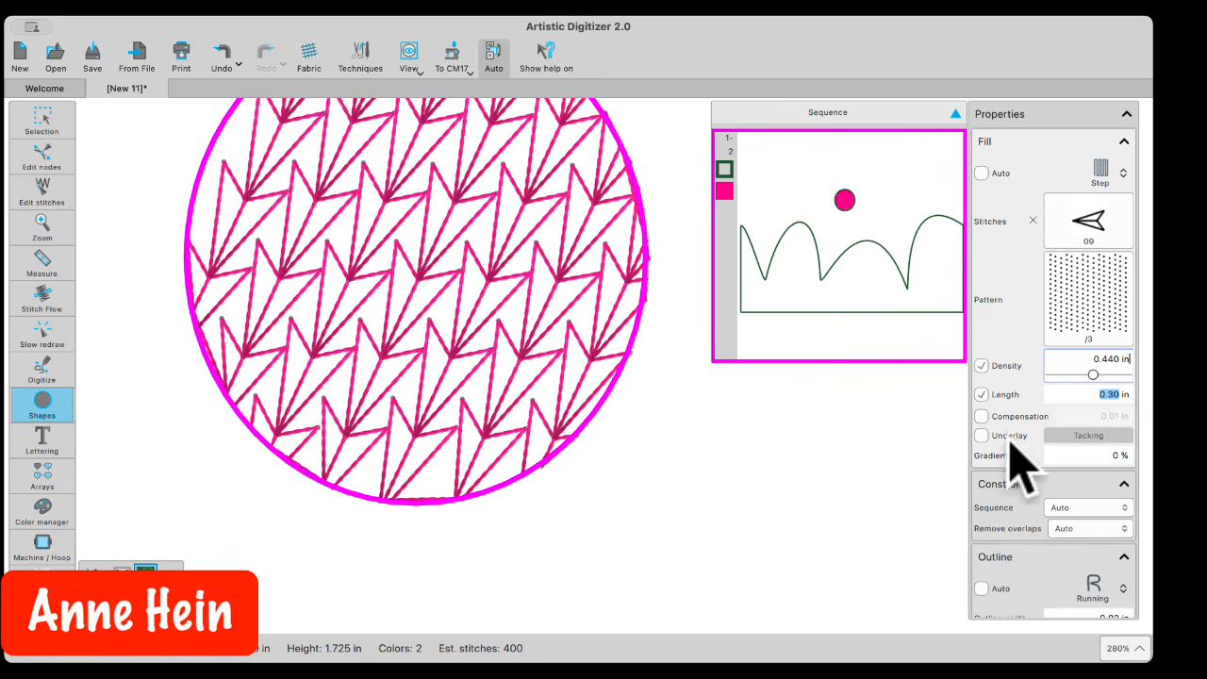
Step: Try a stitch length of 0.19 in for the ellipse's fill, and return it to 0.30 in
{"action": "left_click", "coordinate": [1066, 398]}
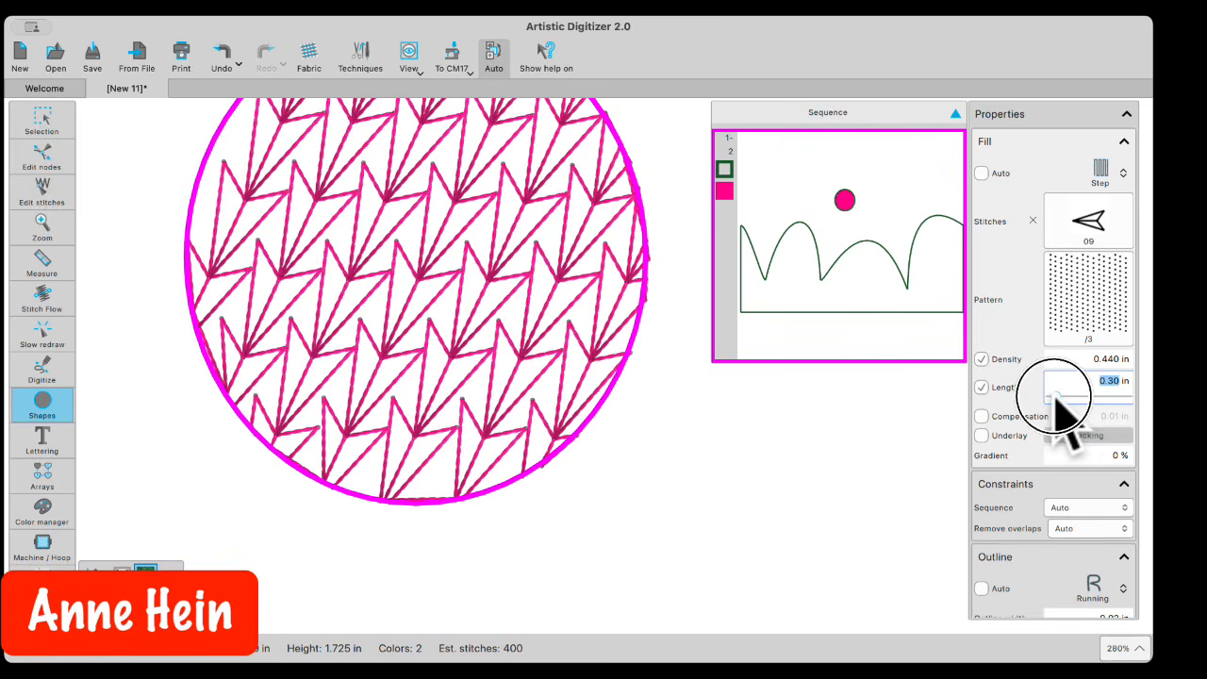
{"action": "left_click_drag", "start_coordinate": [1056, 396], "coordinate": [1051, 395]}
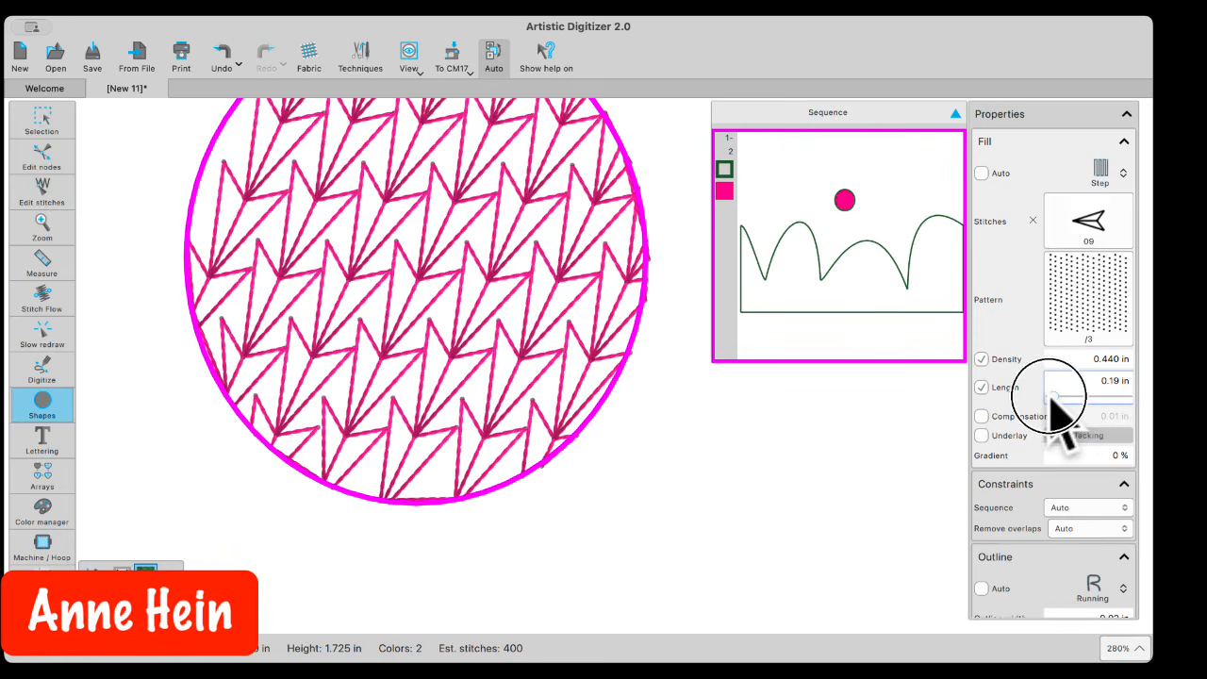
{"action": "left_click_drag", "start_coordinate": [1053, 396], "coordinate": [1057, 398]}
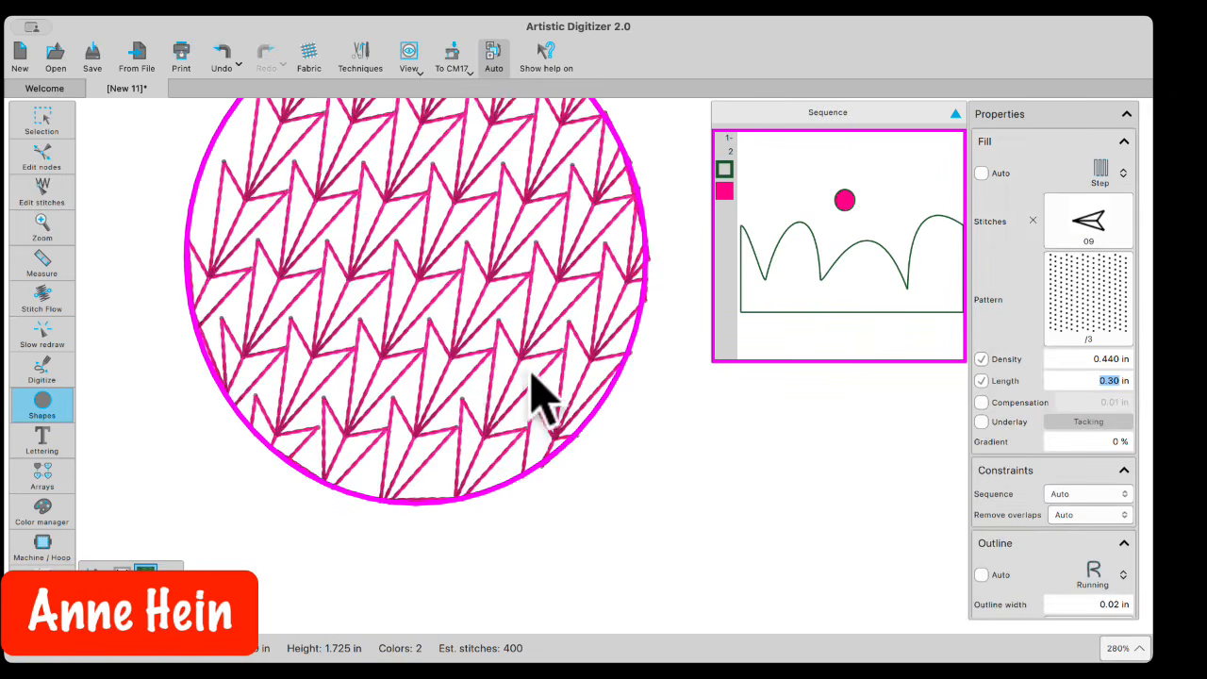
Step: Select the ellipse together with the wavy shape and create an array fill from the shapes
{"action": "scroll", "coordinate": [477, 407], "scroll_direction": "down", "scroll_amount": 5}
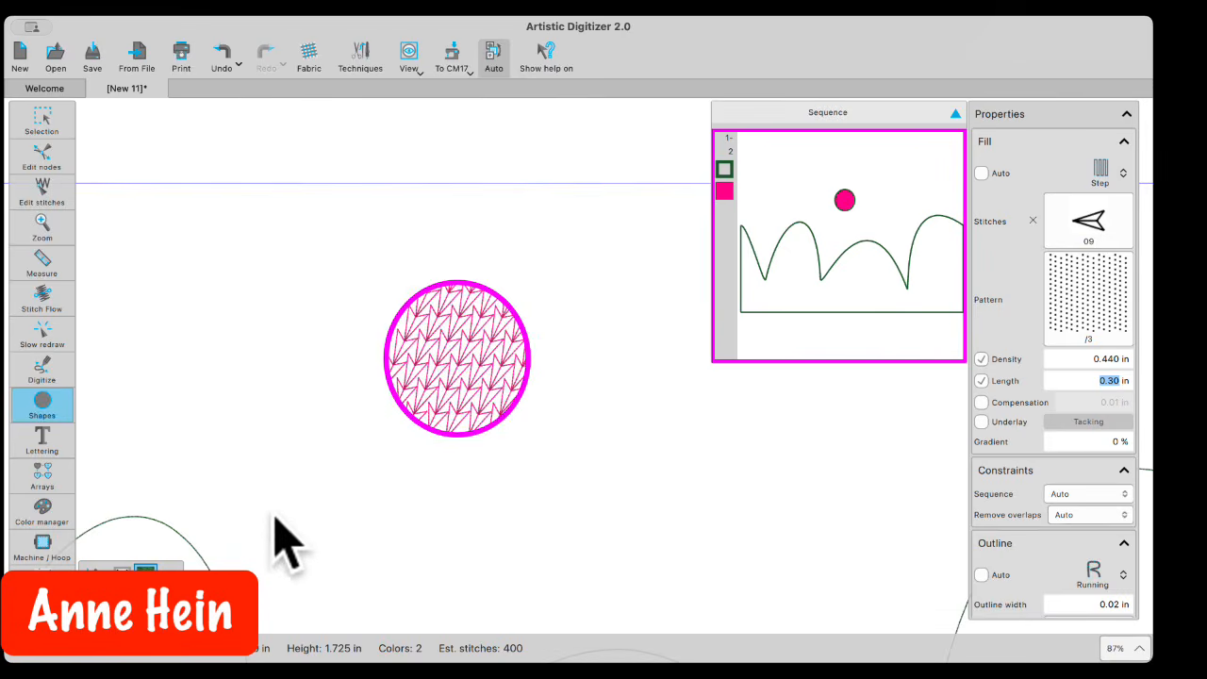
{"action": "scroll", "coordinate": [321, 492], "scroll_direction": "down", "scroll_amount": 2}
{"action": "scroll", "coordinate": [321, 492], "scroll_direction": "down", "scroll_amount": 3}
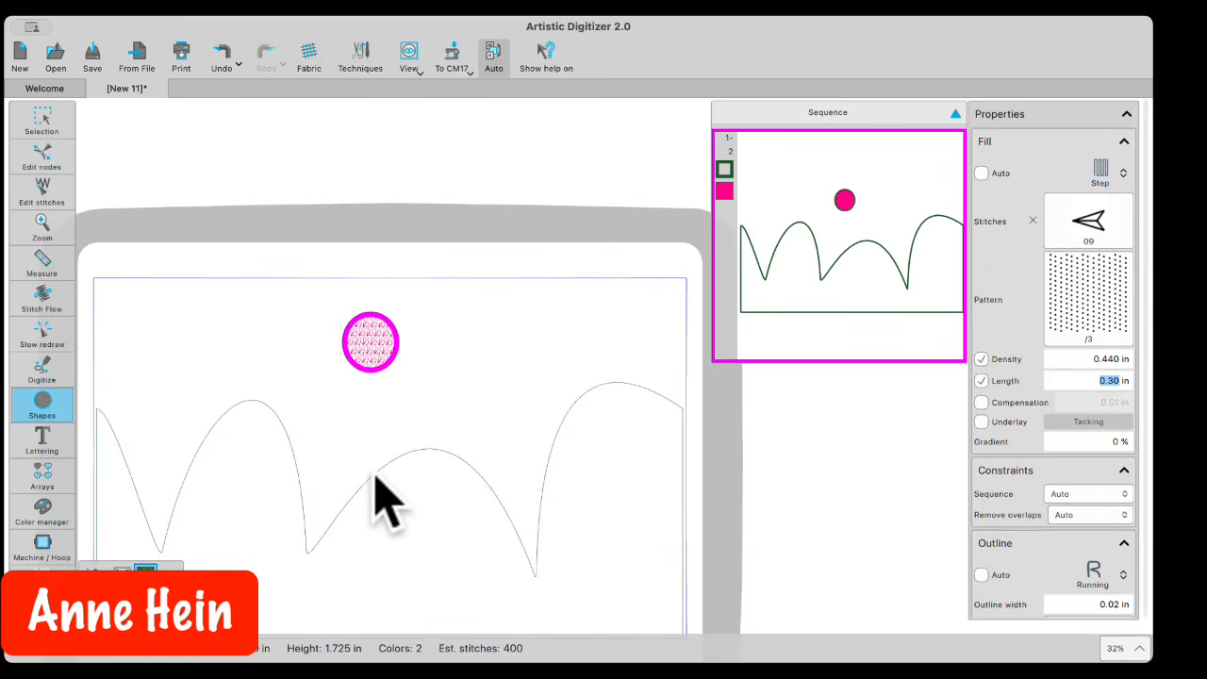
{"action": "left_click", "coordinate": [42, 122]}
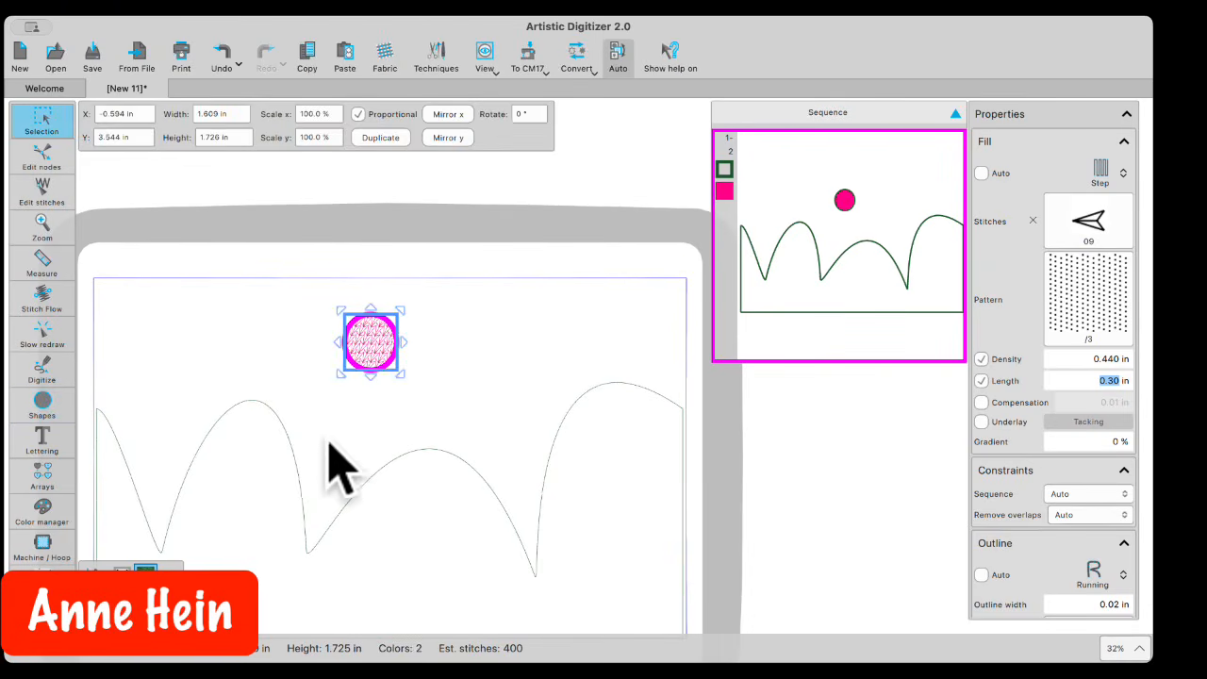
{"action": "left_click", "coordinate": [389, 464]}
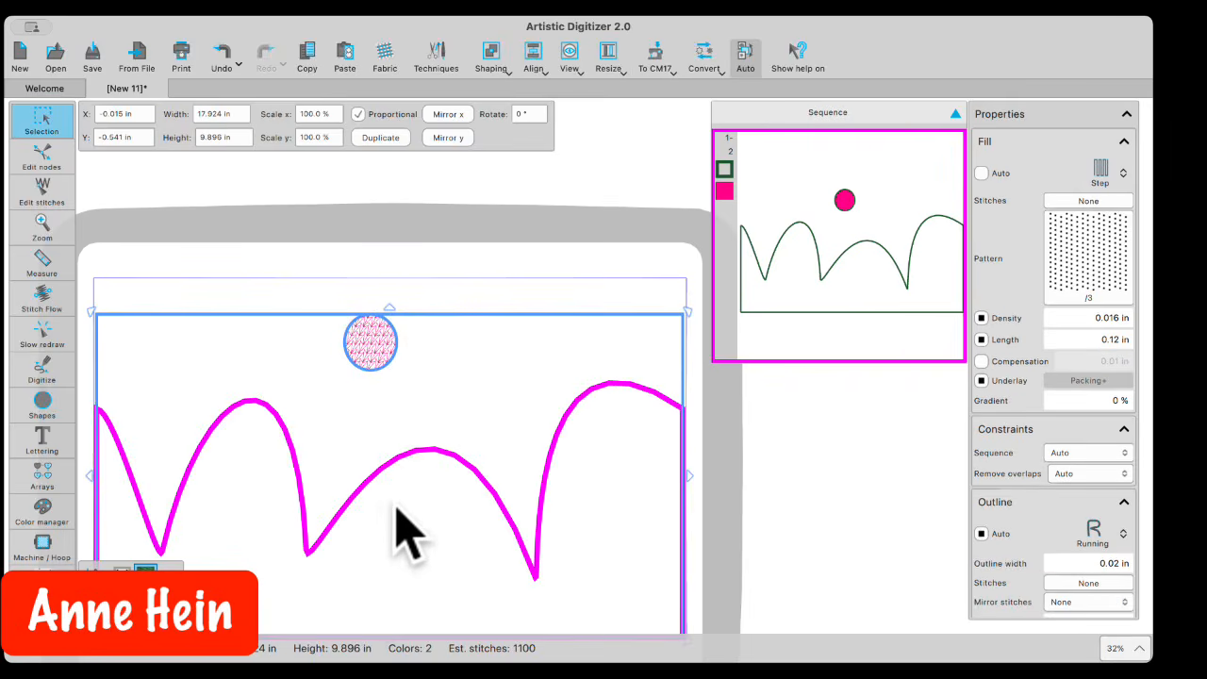
{"action": "right_click", "coordinate": [469, 376]}
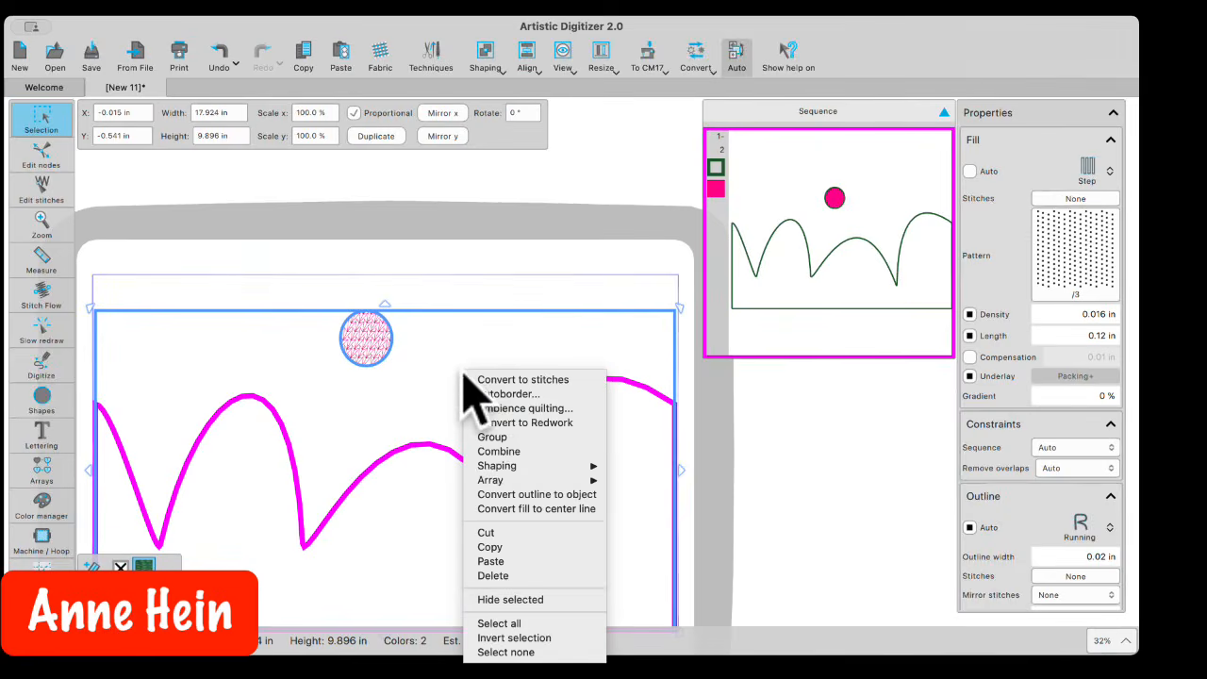
{"action": "mouse_move", "coordinate": [488, 483]}
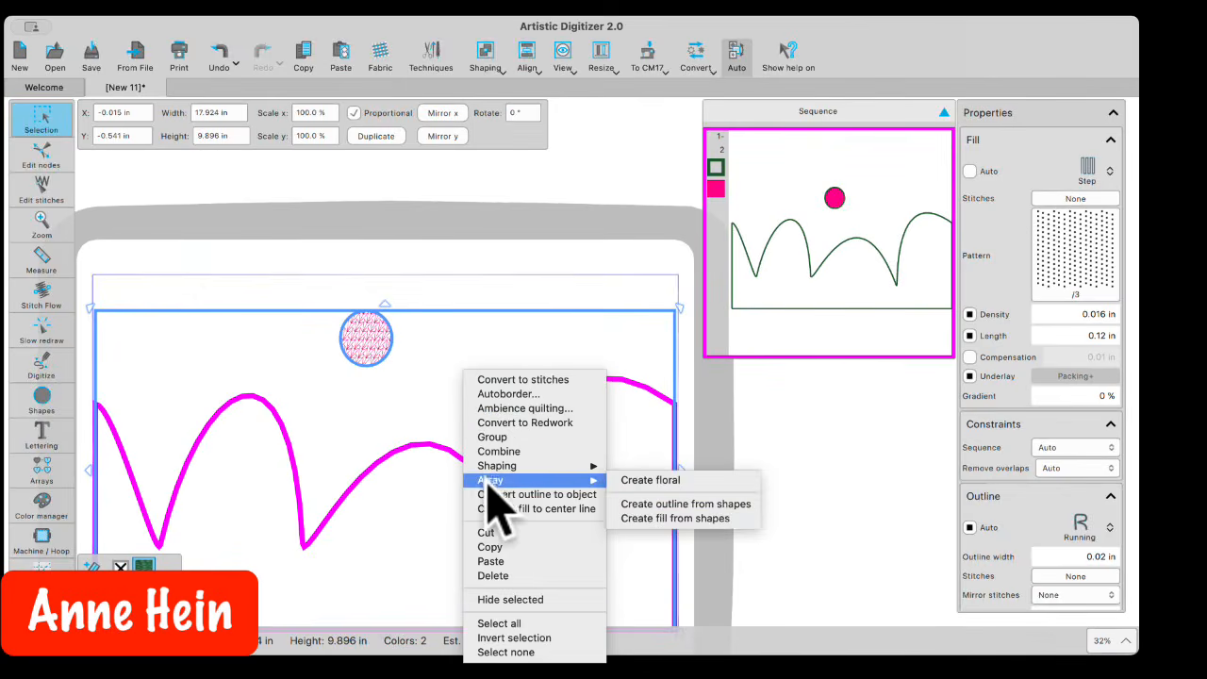
{"action": "left_click", "coordinate": [661, 518]}
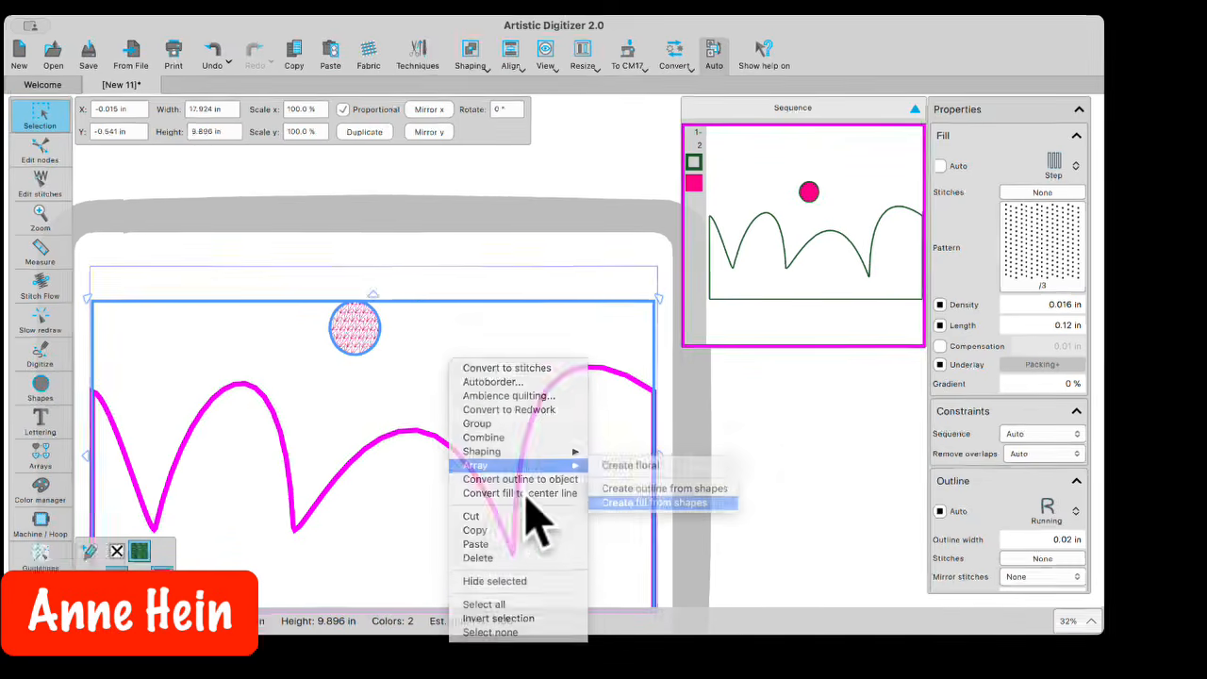
Step: Change the wavy shape's array fill to Space fill with 90 % spacing
{"action": "scroll", "coordinate": [385, 532], "scroll_direction": "up", "scroll_amount": 2}
{"action": "scroll", "coordinate": [385, 532], "scroll_direction": "down", "scroll_amount": 5}
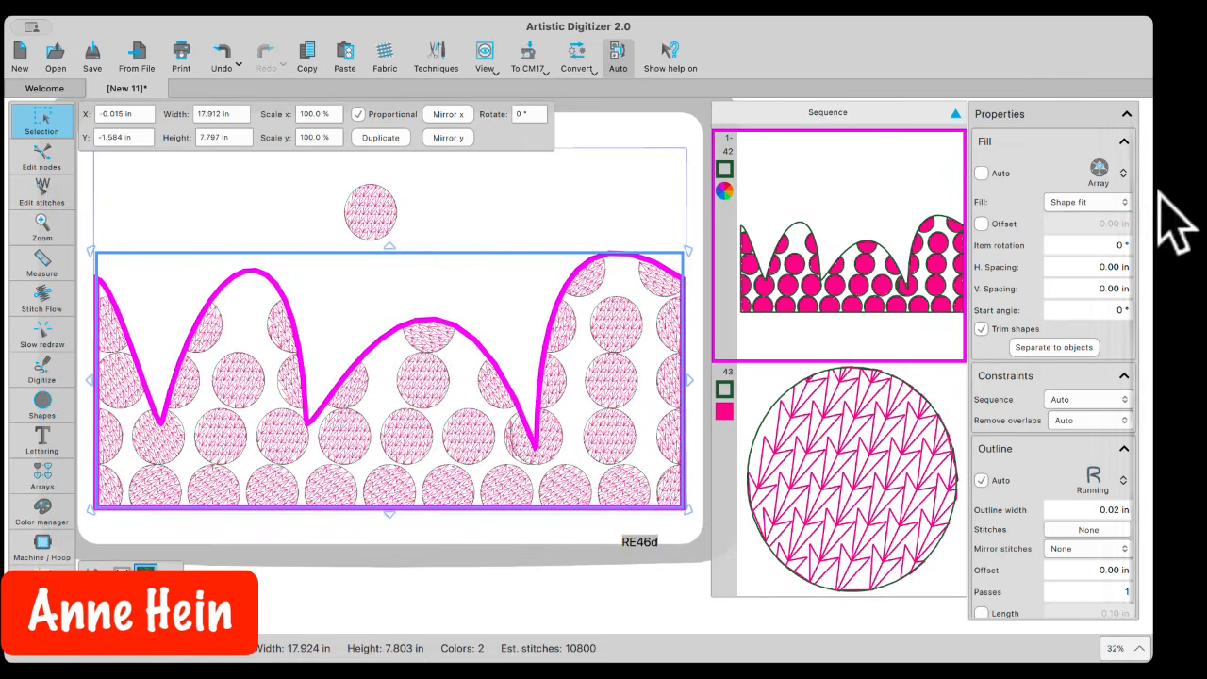
{"action": "left_click", "coordinate": [1071, 201]}
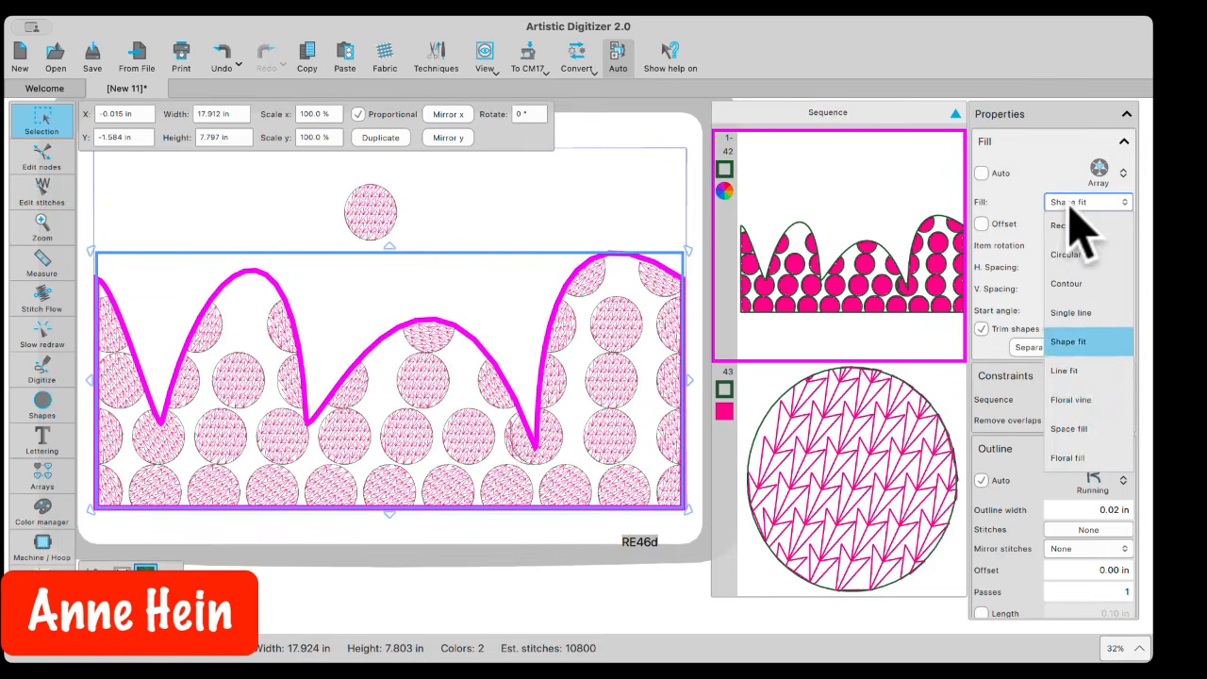
{"action": "left_click", "coordinate": [1069, 429]}
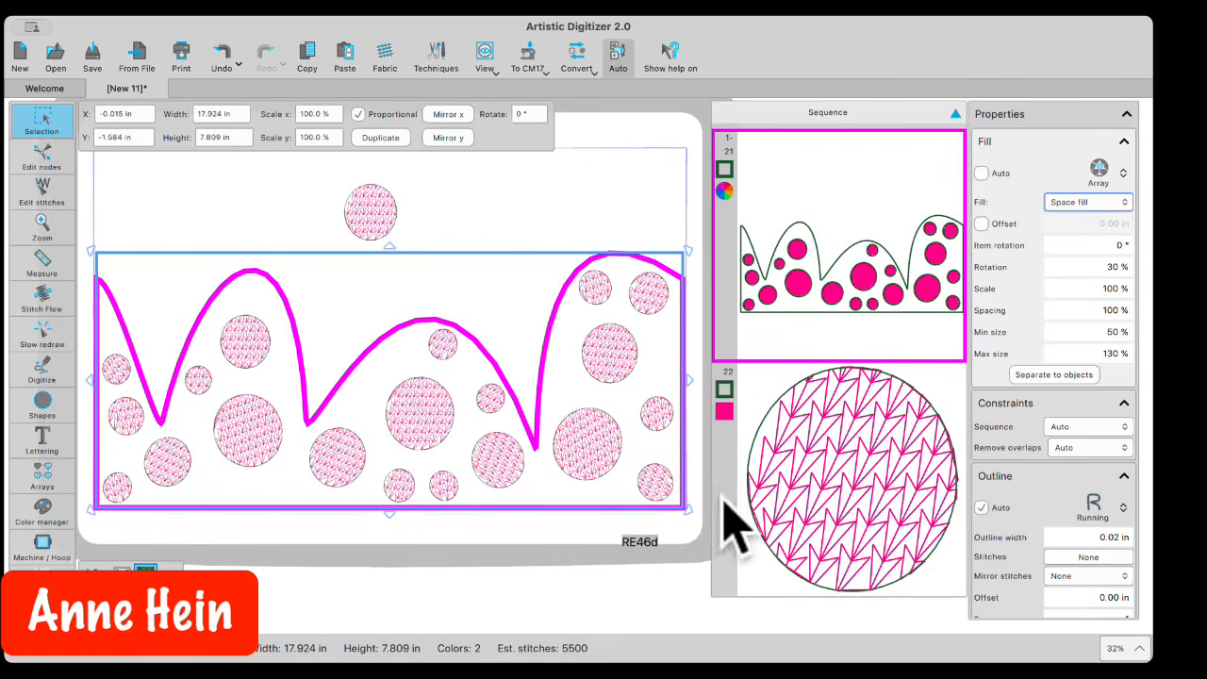
{"action": "left_click", "coordinate": [1075, 314]}
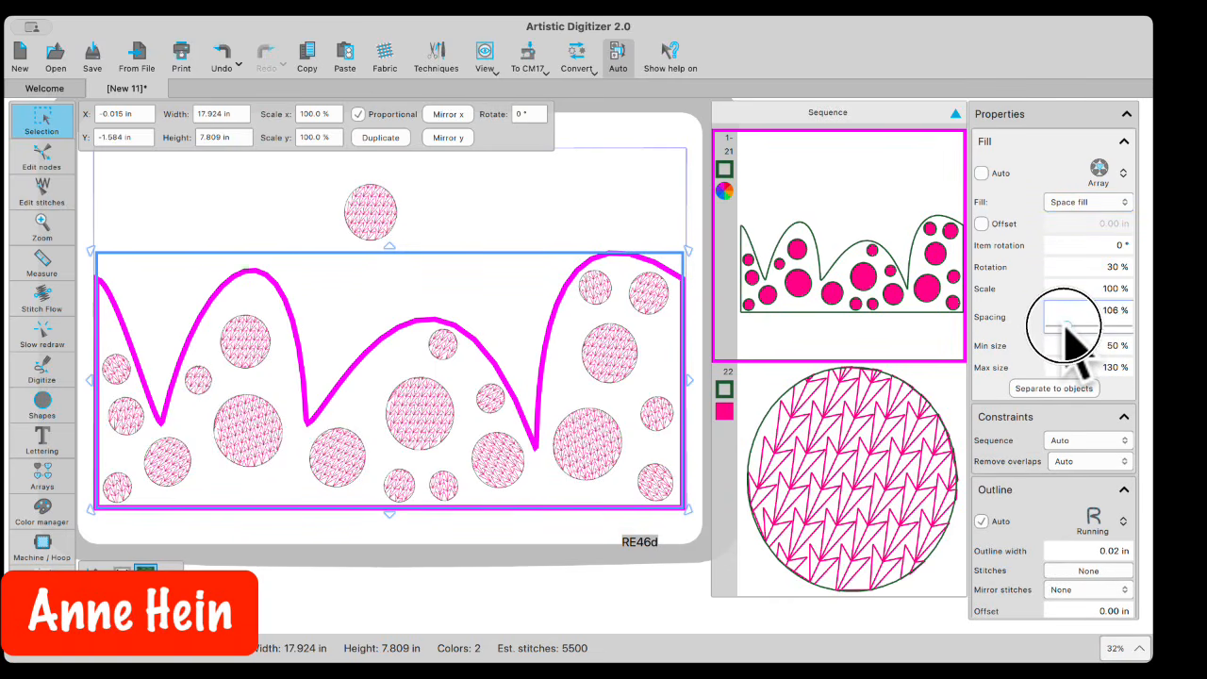
{"action": "left_click_drag", "start_coordinate": [1067, 324], "coordinate": [1063, 326]}
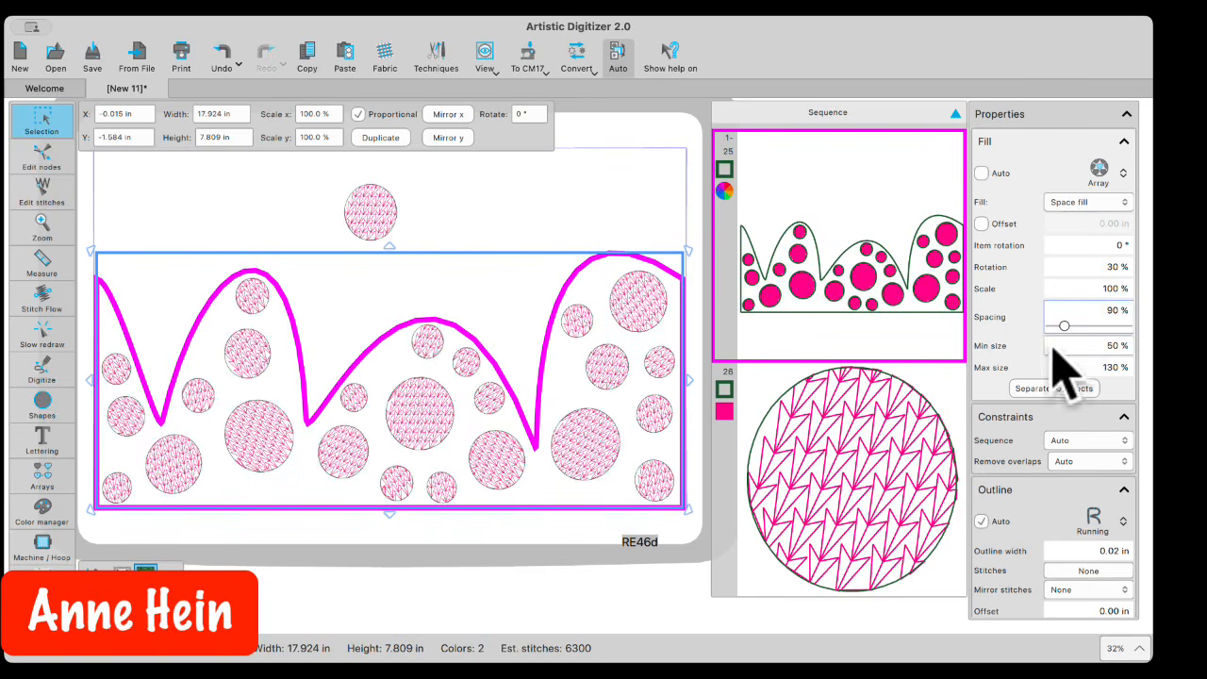
Step: Set the space fill's maximum item size to 100 %
{"action": "left_click", "coordinate": [1082, 349]}
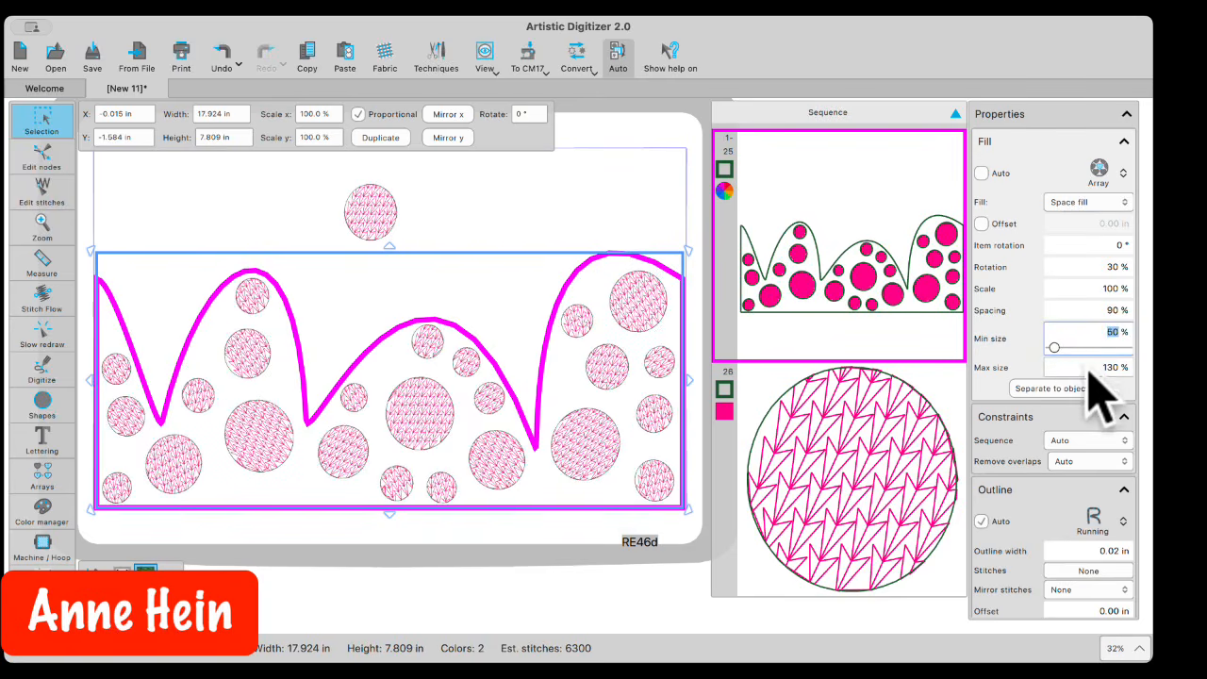
{"action": "left_click", "coordinate": [1091, 369]}
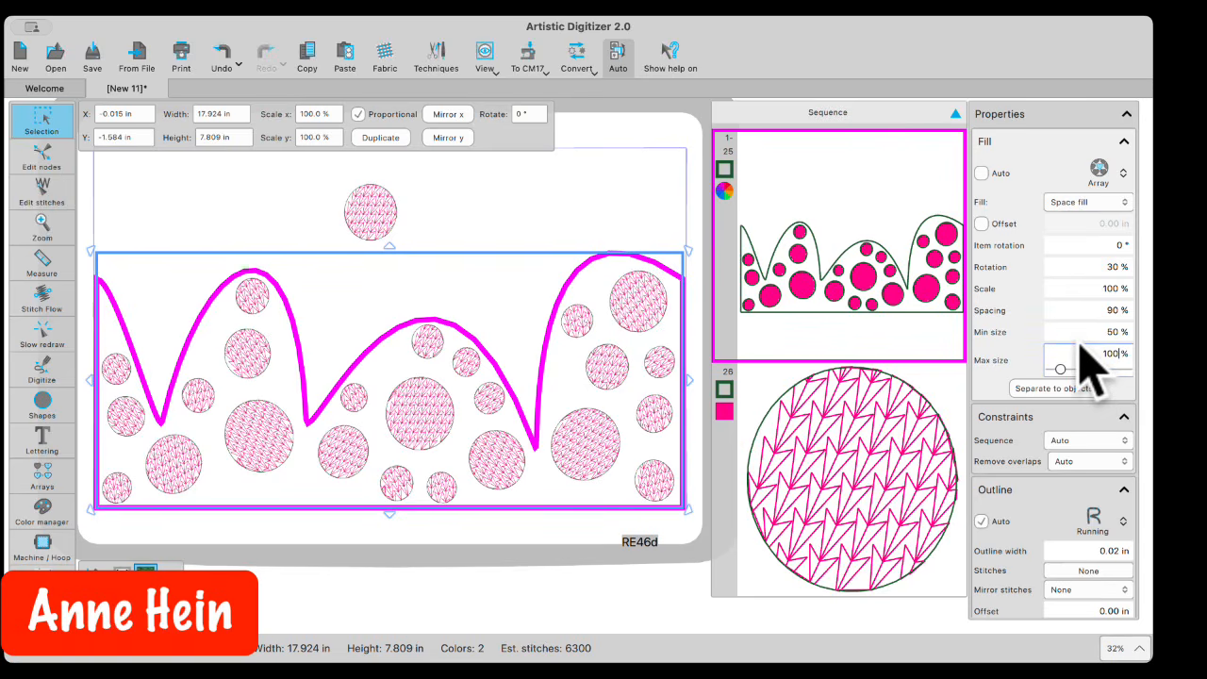
{"action": "type", "text": "100"}
{"action": "key", "text": "Return"}
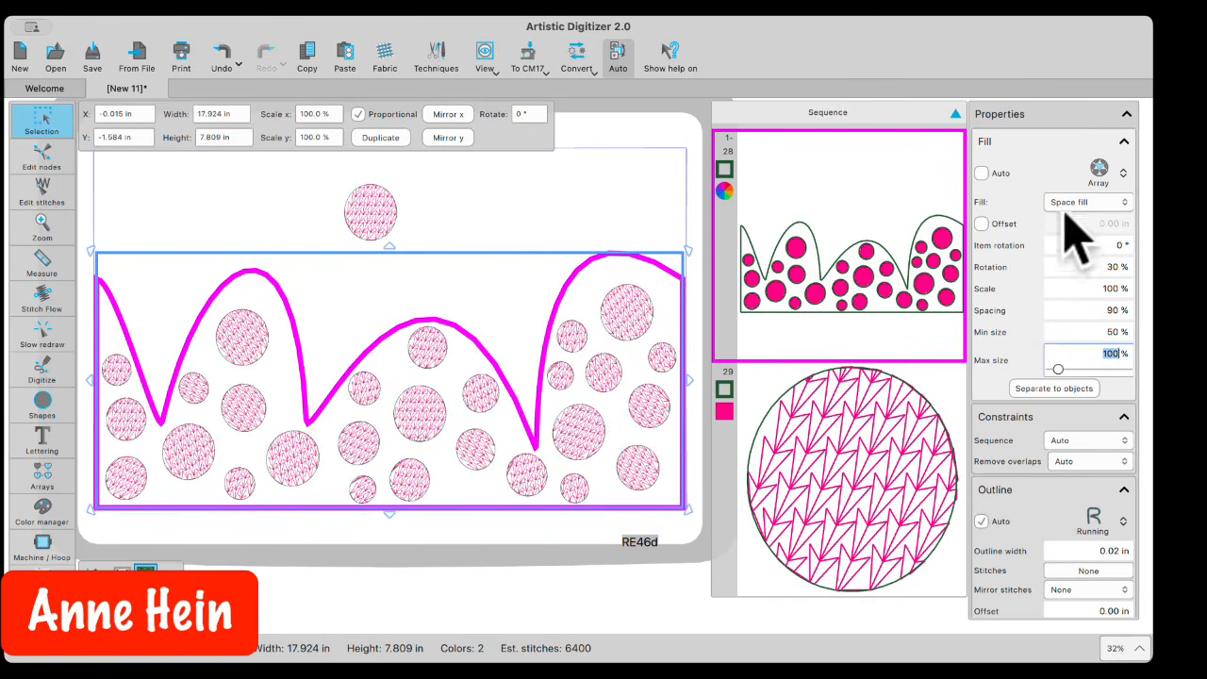
{"action": "left_click", "coordinate": [458, 212]}
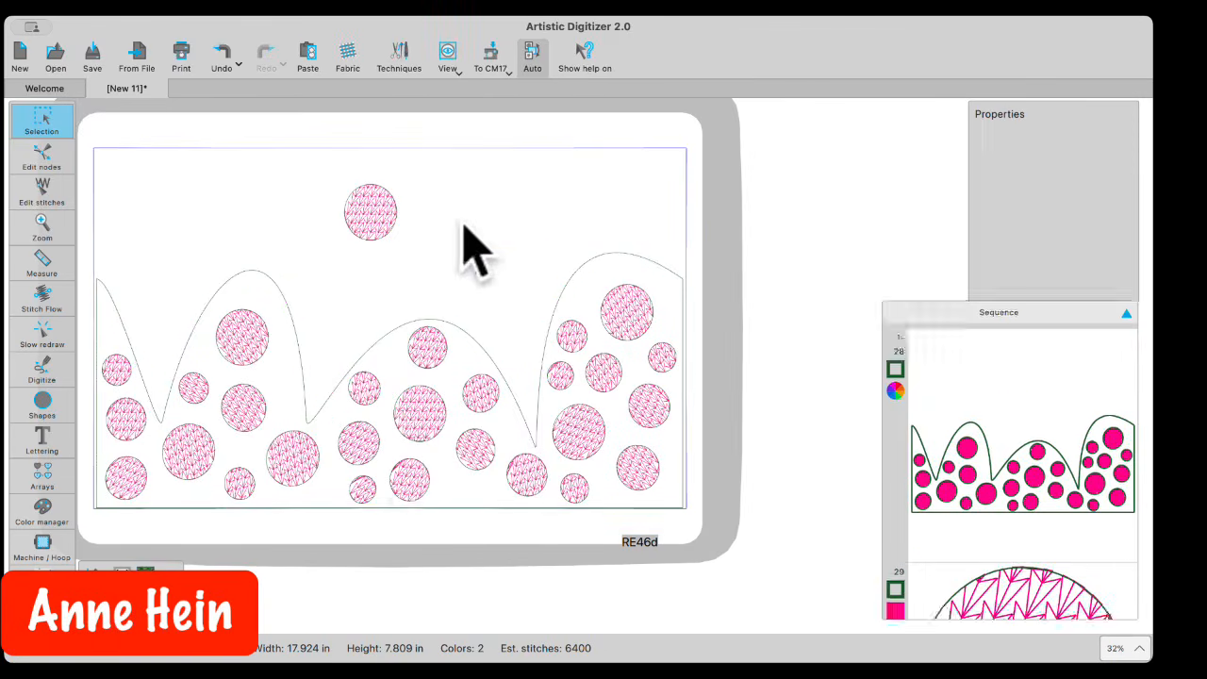
{"action": "scroll", "coordinate": [390, 440], "scroll_direction": "down", "scroll_amount": 2}
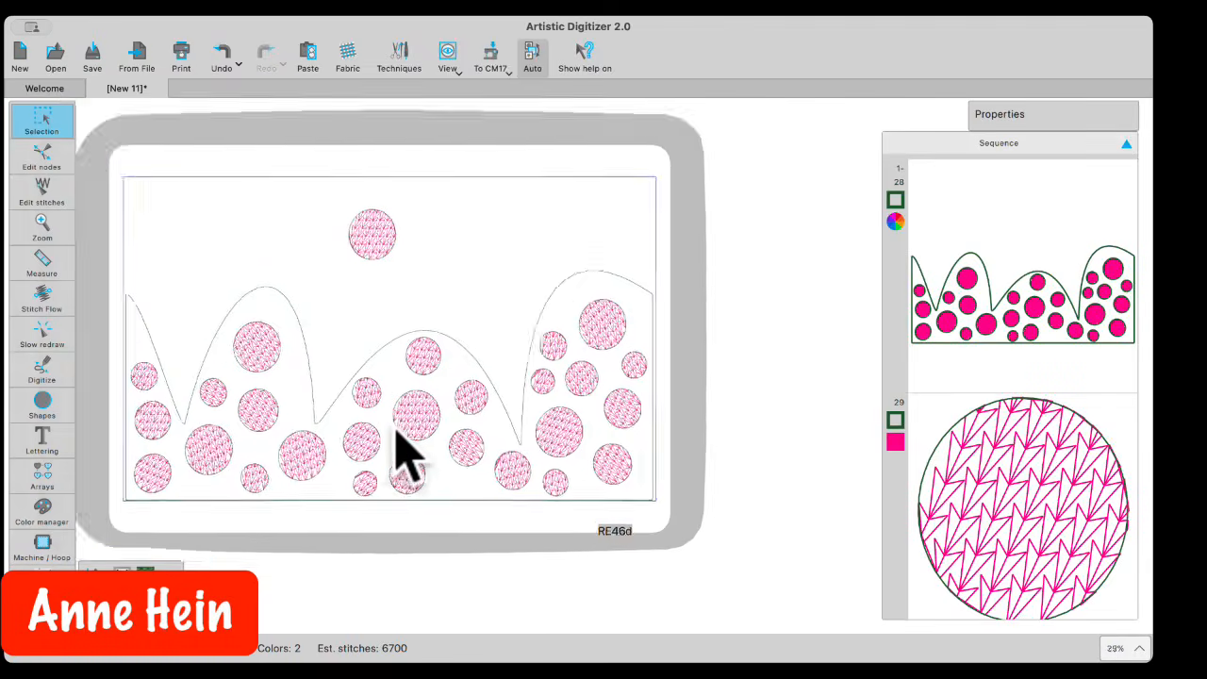
{"action": "scroll", "coordinate": [366, 498], "scroll_direction": "up", "scroll_amount": 2}
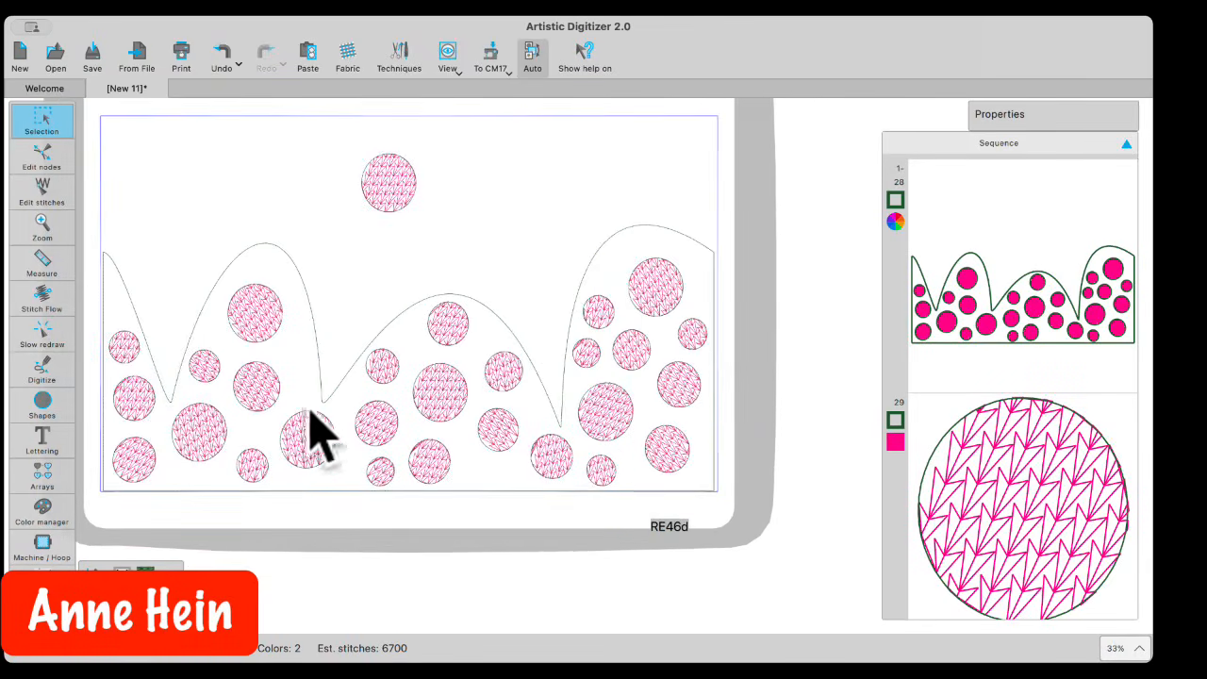
Step: Reshape the wavy edge by editing its nodes and curve handles, raising the middle hump and the valley between the middle and right humps
{"action": "left_click", "coordinate": [395, 321]}
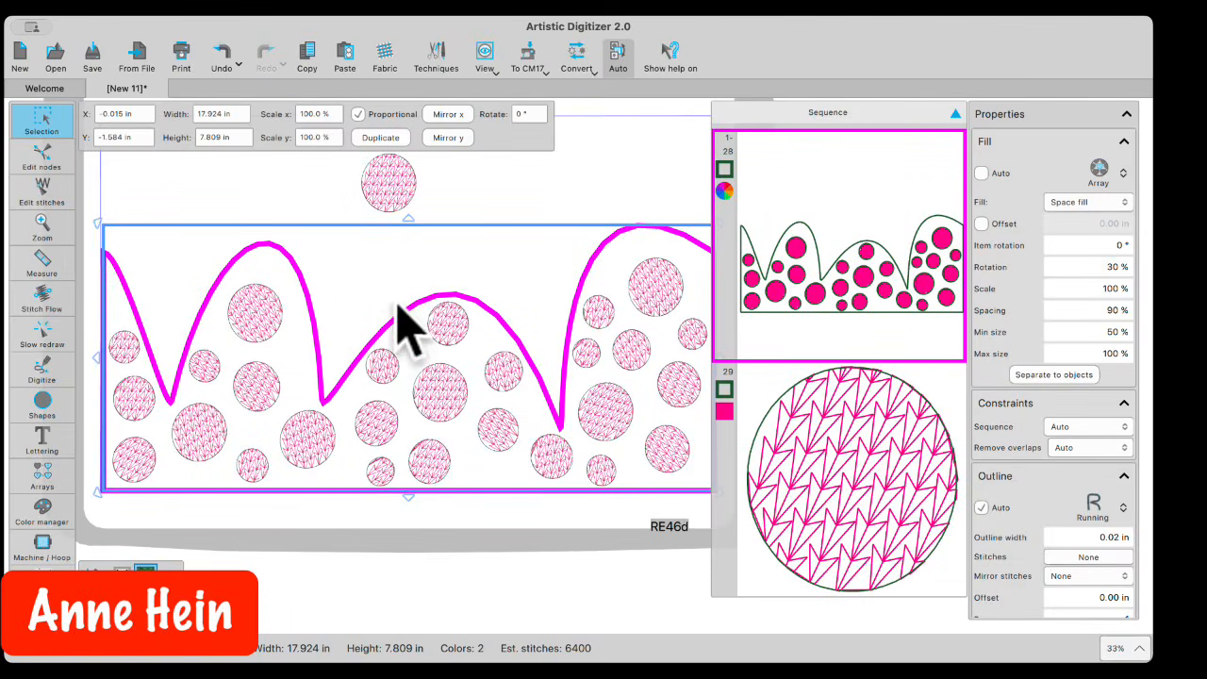
{"action": "left_click", "coordinate": [38, 153]}
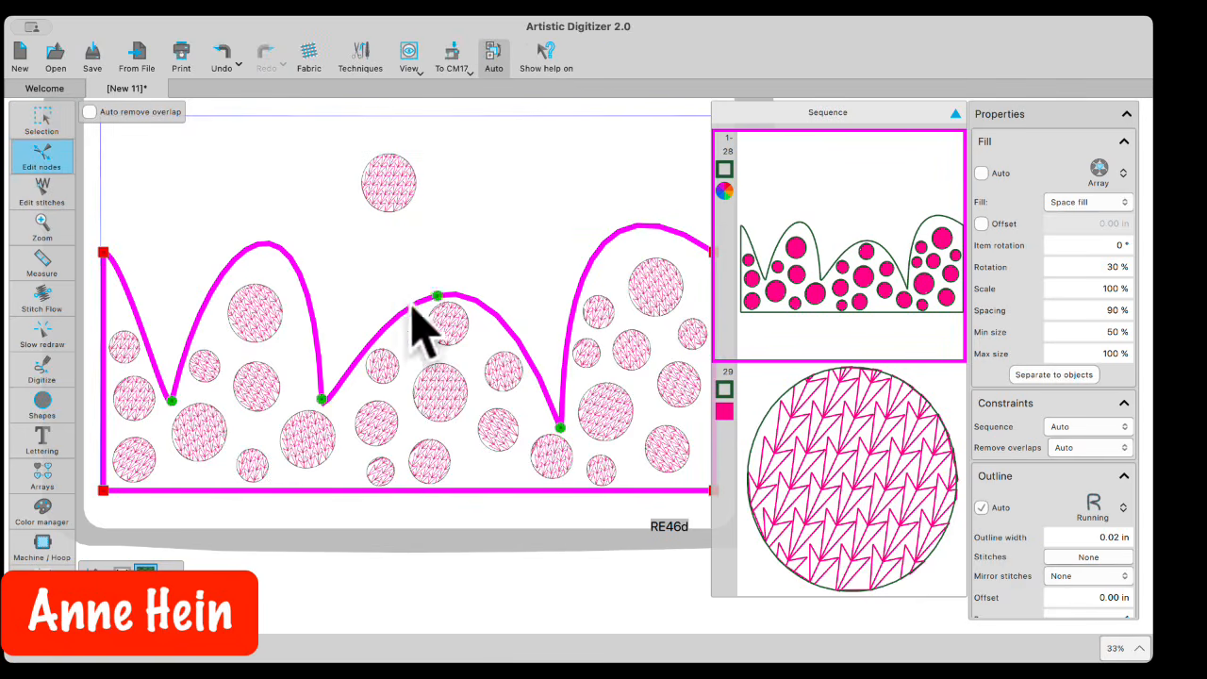
{"action": "left_click_drag", "start_coordinate": [412, 302], "coordinate": [385, 306]}
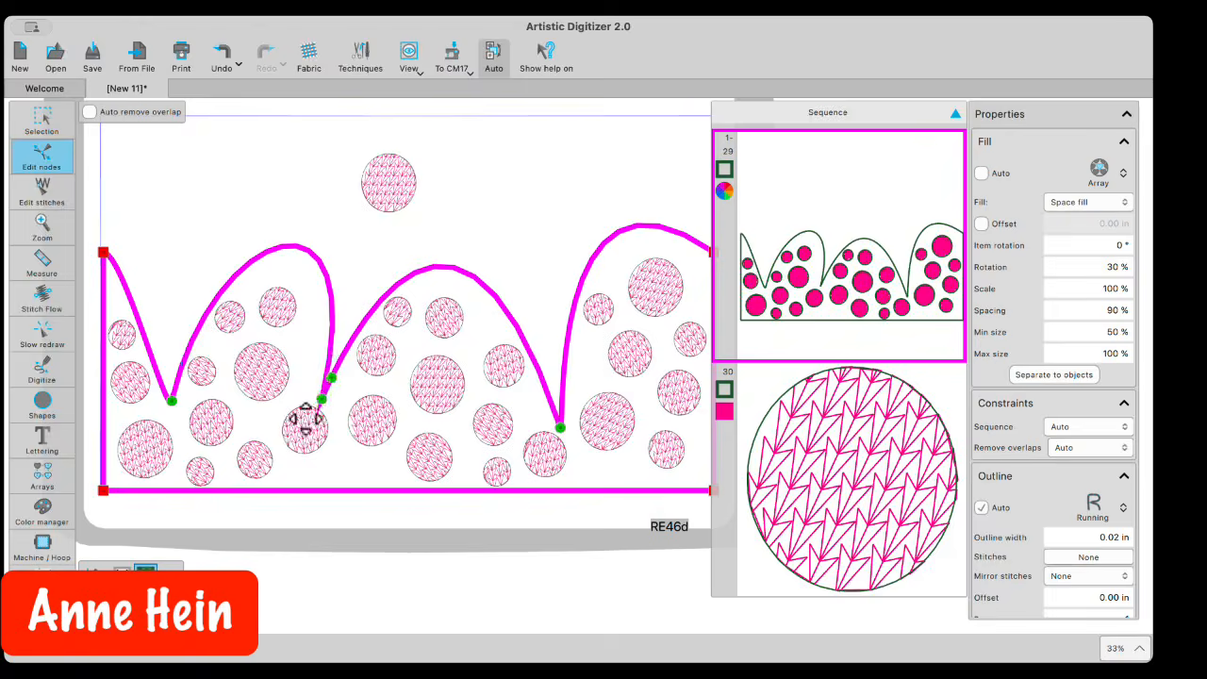
{"action": "left_click", "coordinate": [322, 399]}
{"action": "left_click_drag", "start_coordinate": [375, 162], "coordinate": [295, 132]}
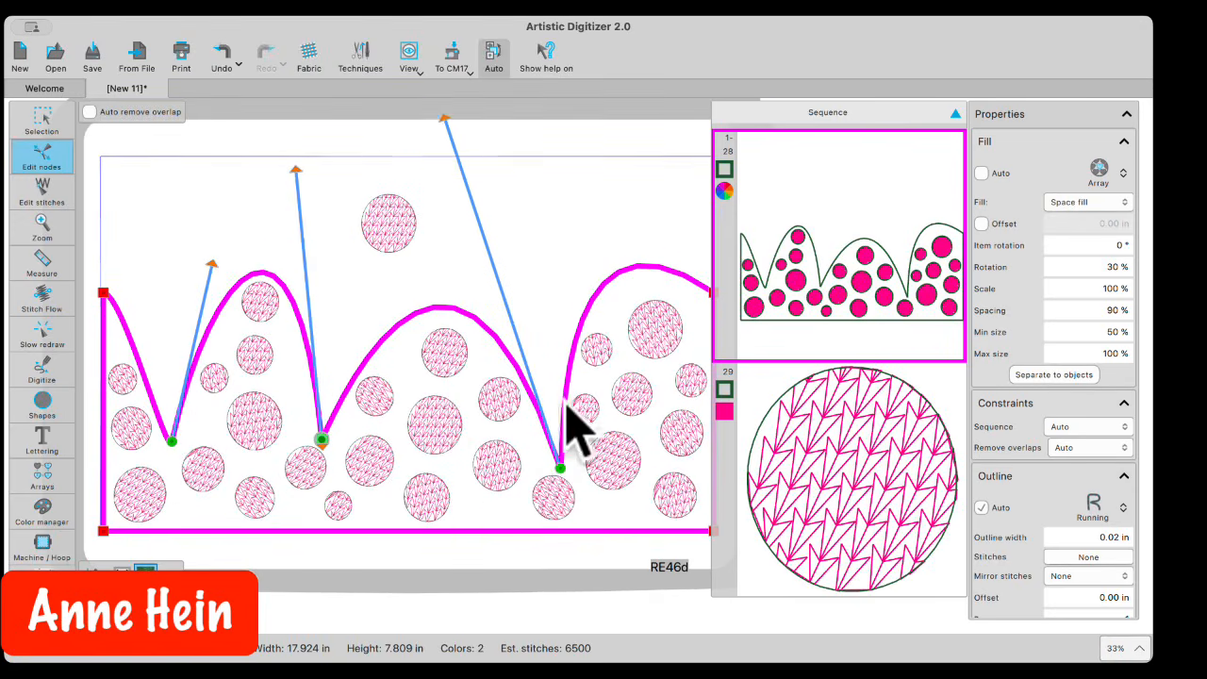
{"action": "left_click_drag", "start_coordinate": [558, 466], "coordinate": [556, 421]}
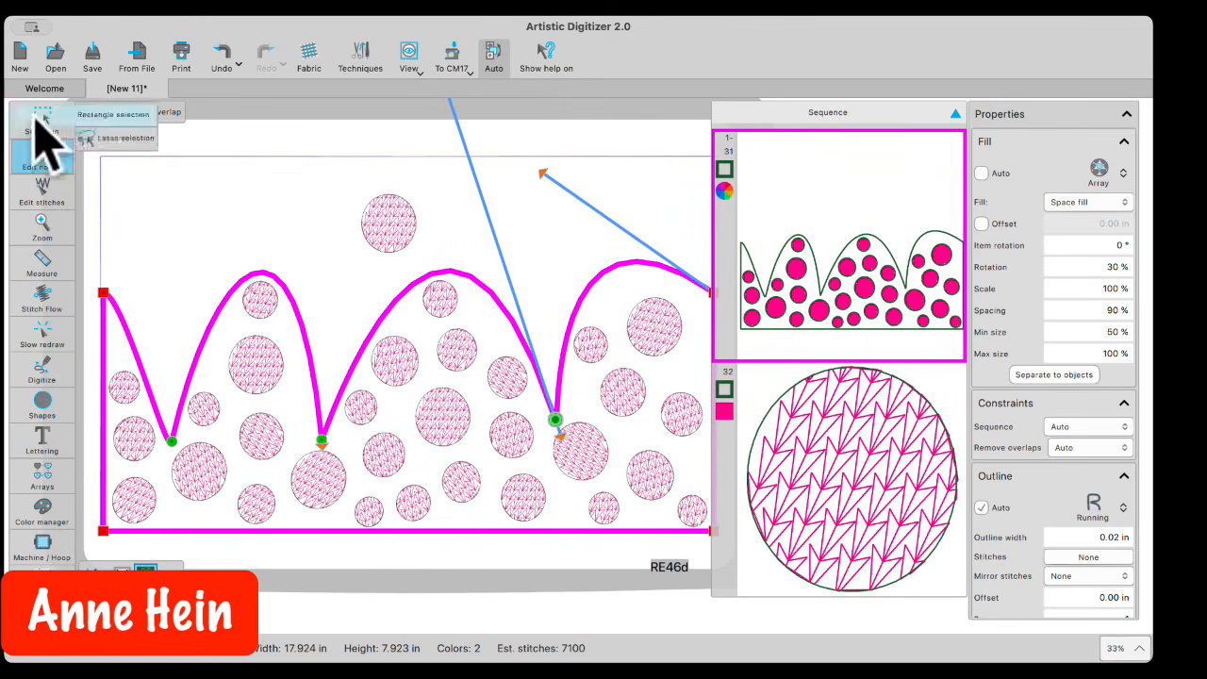
{"action": "left_click", "coordinate": [37, 121]}
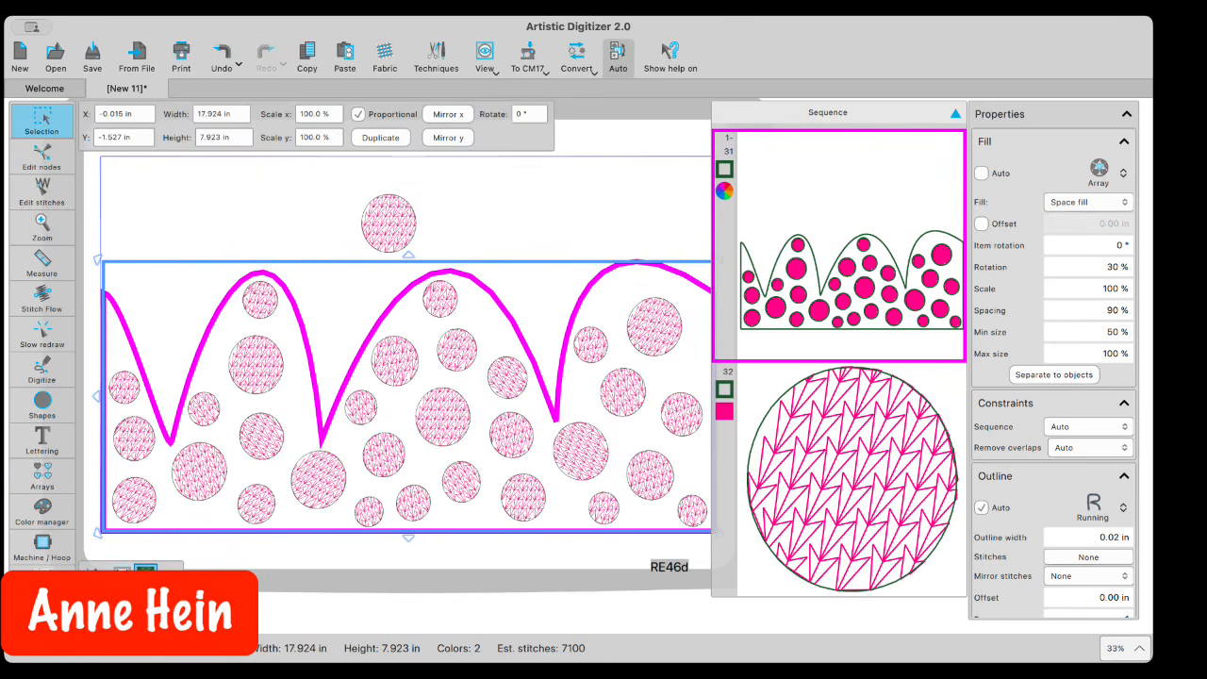
Step: Remove the wavy shape's outline and delete the separate source ellipse above it
{"action": "right_click", "coordinate": [121, 570]}
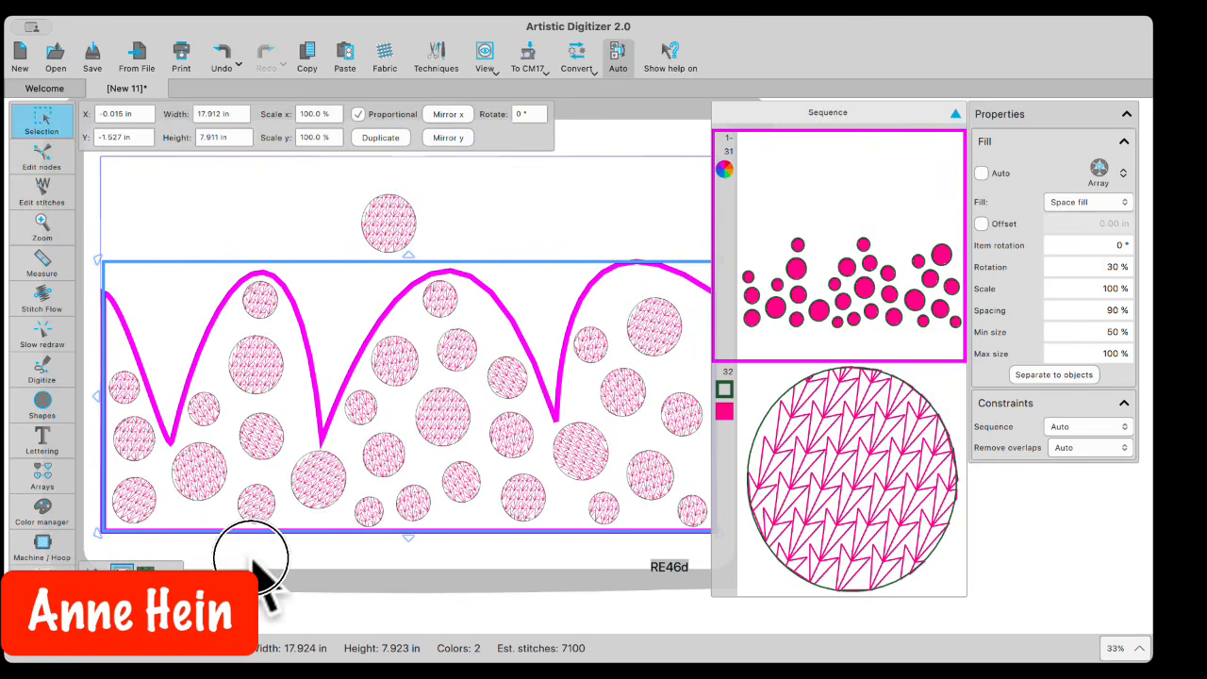
{"action": "left_click", "coordinate": [253, 560]}
{"action": "left_click_drag", "start_coordinate": [357, 194], "coordinate": [429, 260]}
{"action": "left_click", "coordinate": [359, 318]}
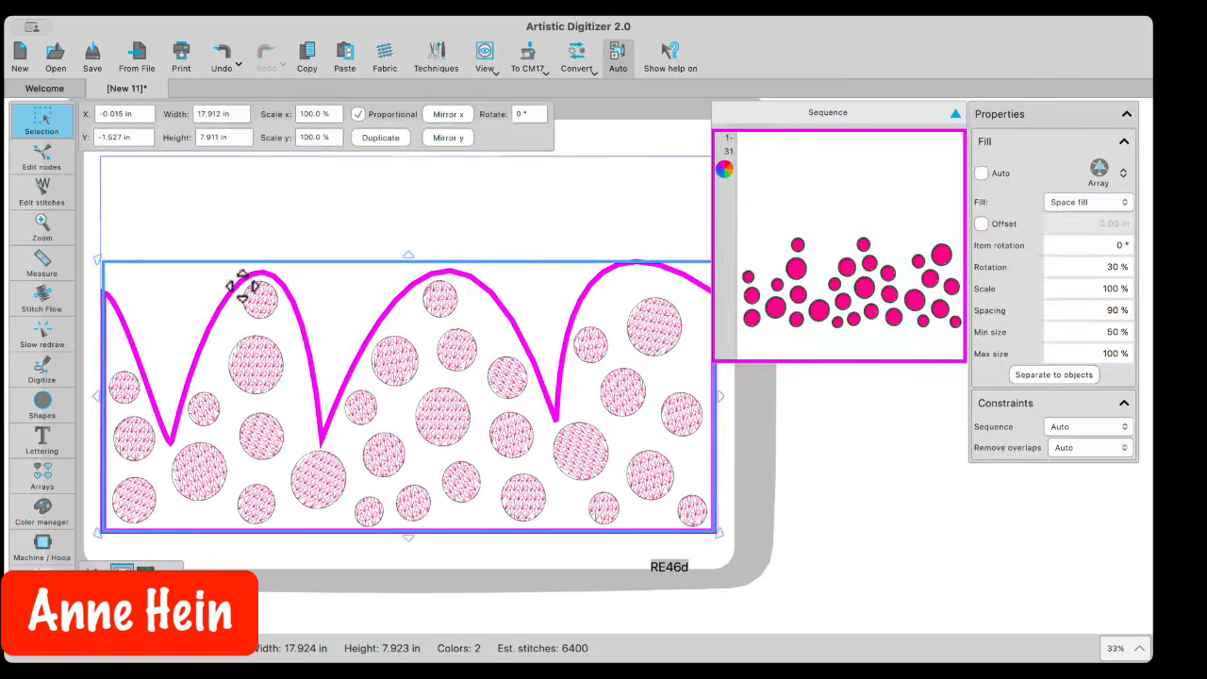
{"action": "left_click", "coordinate": [286, 195]}
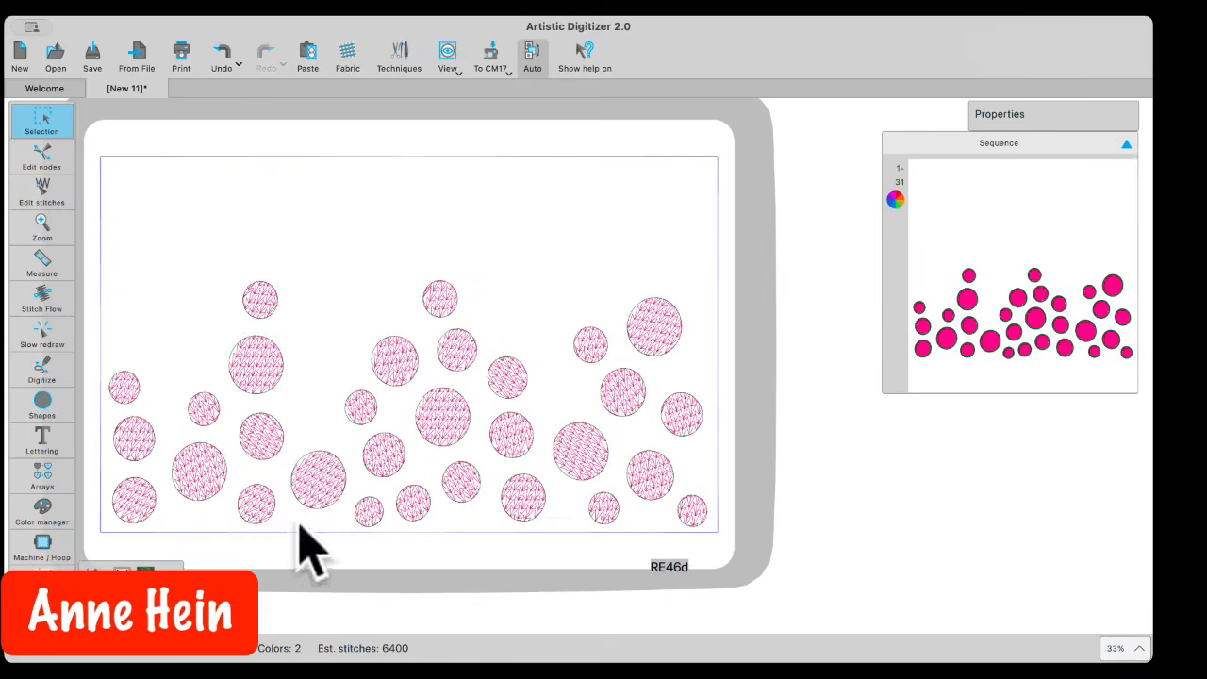
Step: Edit the wavy shape's nodes to lower the curve of its left hump slightly
{"action": "left_click", "coordinate": [460, 441]}
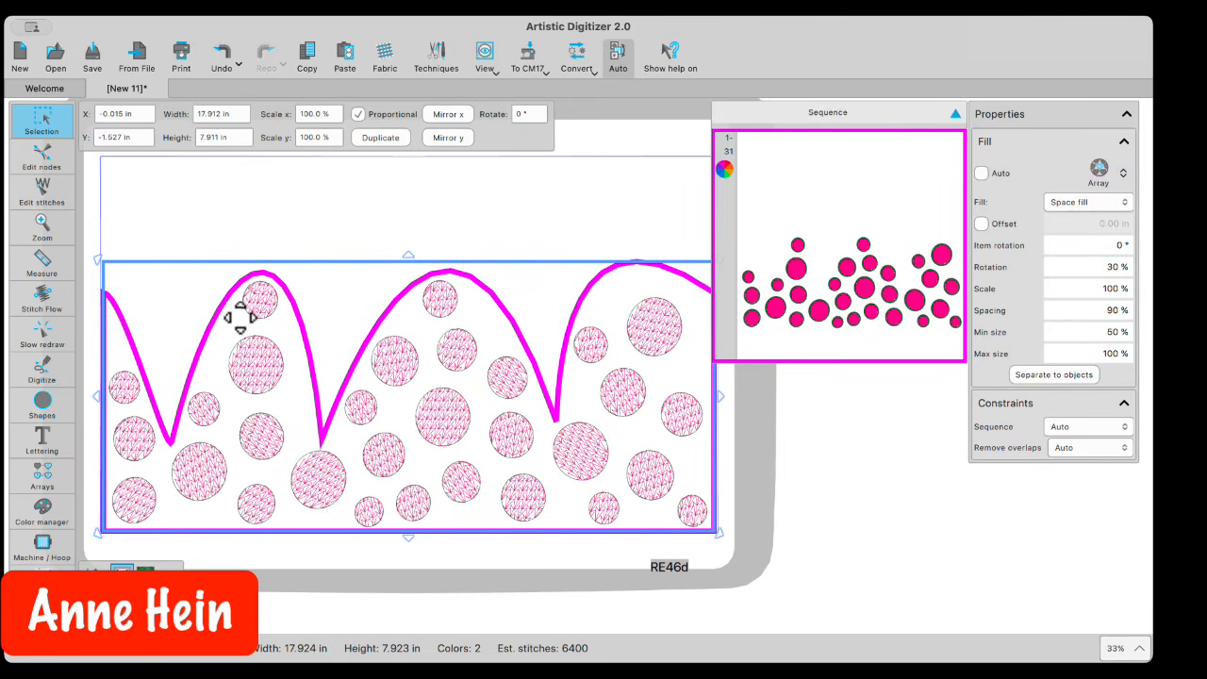
{"action": "left_click", "coordinate": [42, 158]}
{"action": "mouse_move", "coordinate": [195, 355]}
{"action": "left_mouse_down"}
{"action": "mouse_move", "coordinate": [216, 364]}
{"action": "mouse_move", "coordinate": [199, 371]}
{"action": "left_mouse_up"}
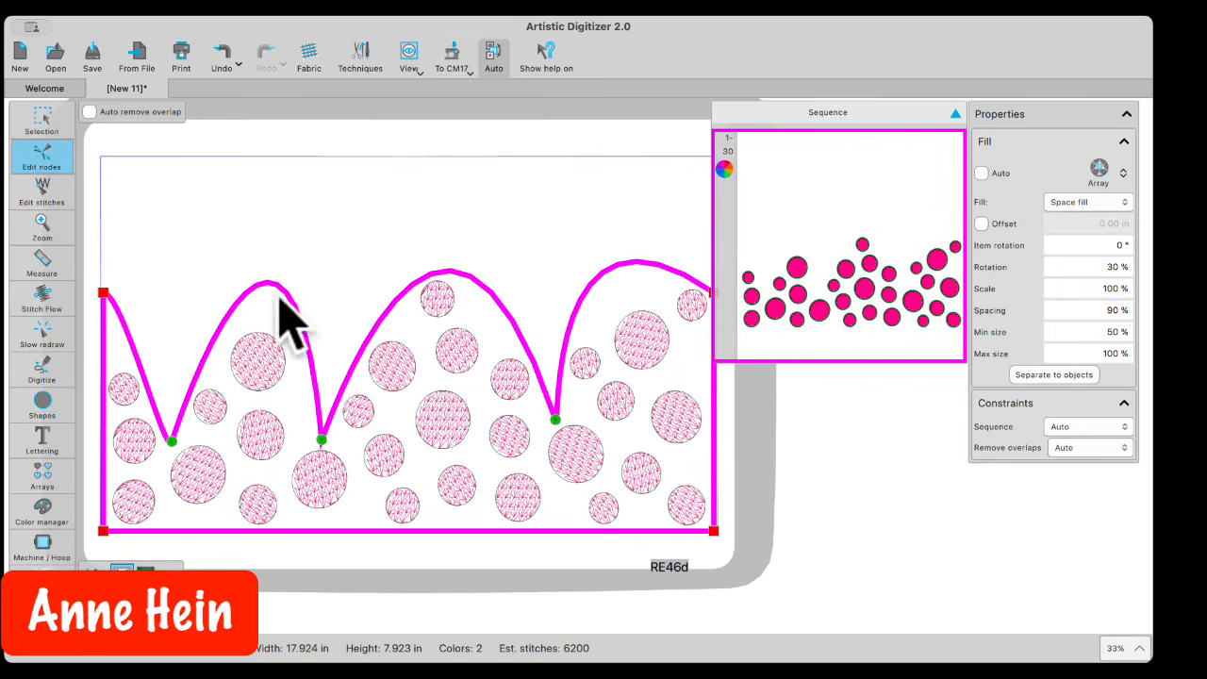
Step: Set the space fill's maximum size to 74 % and its scale to 82 %
{"action": "left_click", "coordinate": [1092, 354]}
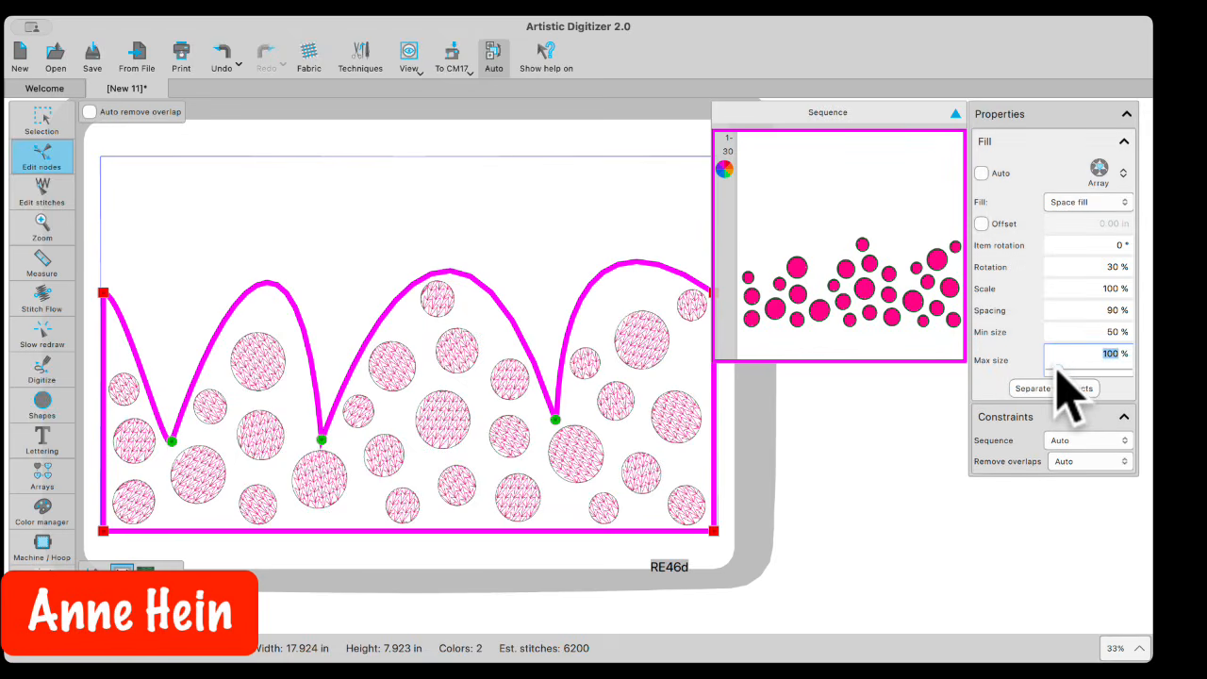
{"action": "type", "text": "9"}
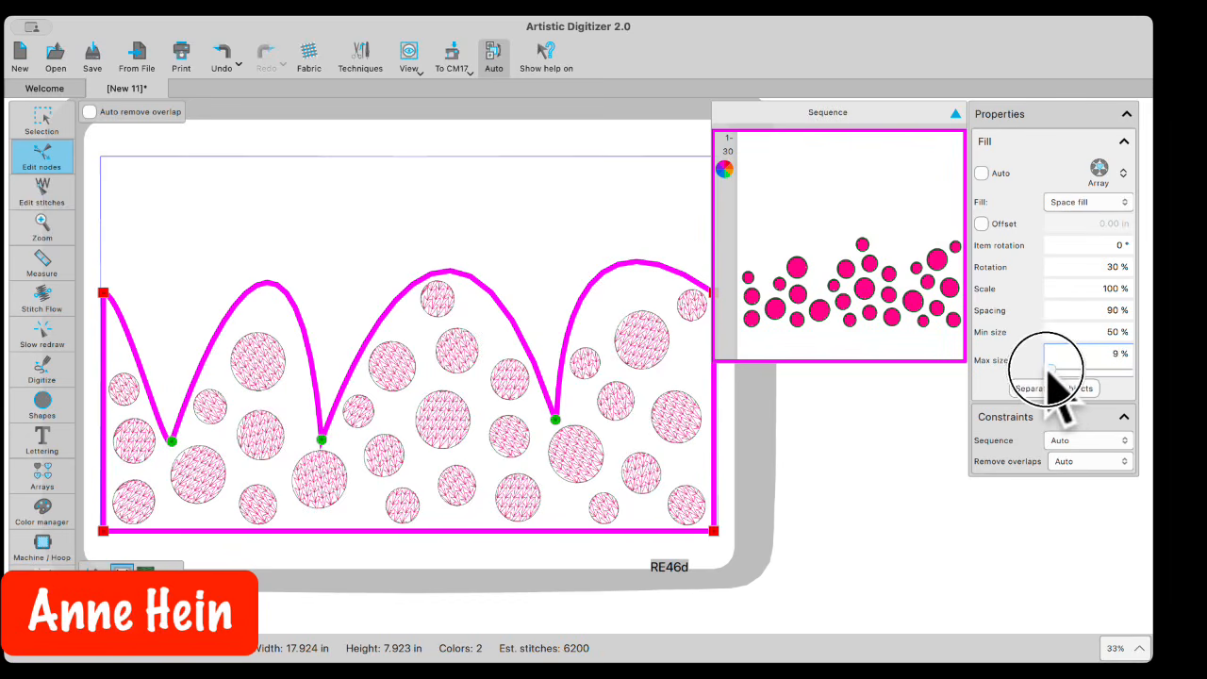
{"action": "left_click_drag", "start_coordinate": [1048, 366], "coordinate": [1051, 369]}
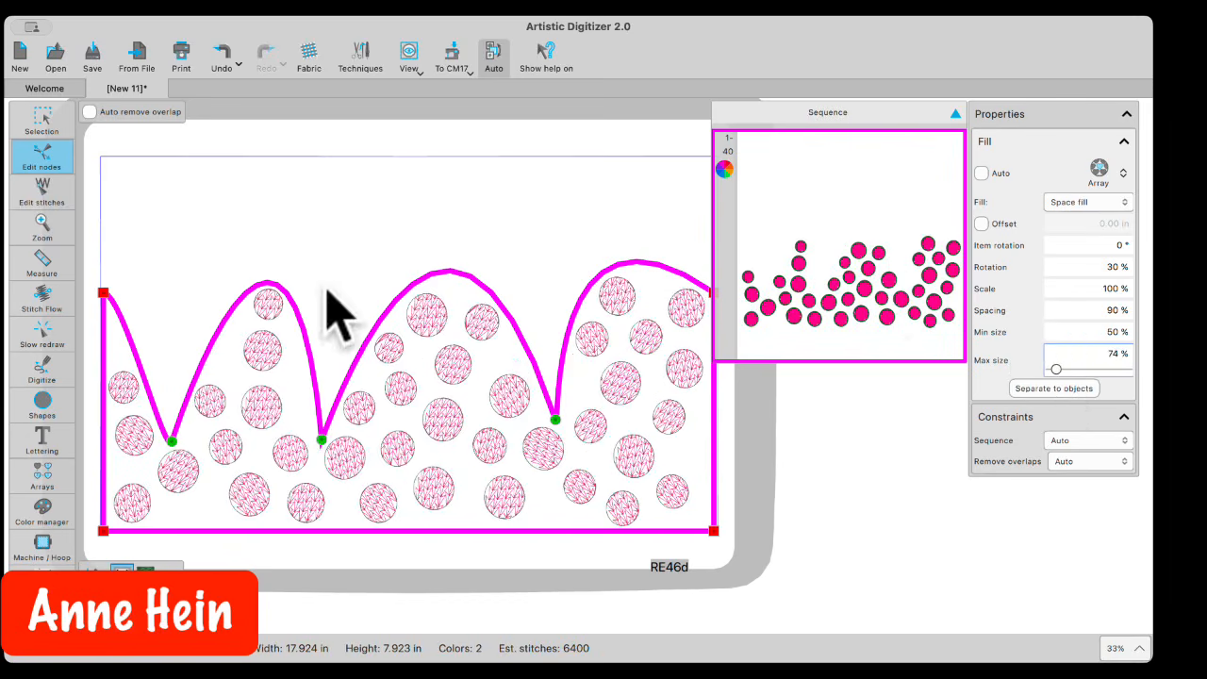
{"action": "left_click", "coordinate": [1085, 290]}
{"action": "left_click_drag", "start_coordinate": [1089, 303], "coordinate": [1082, 304]}
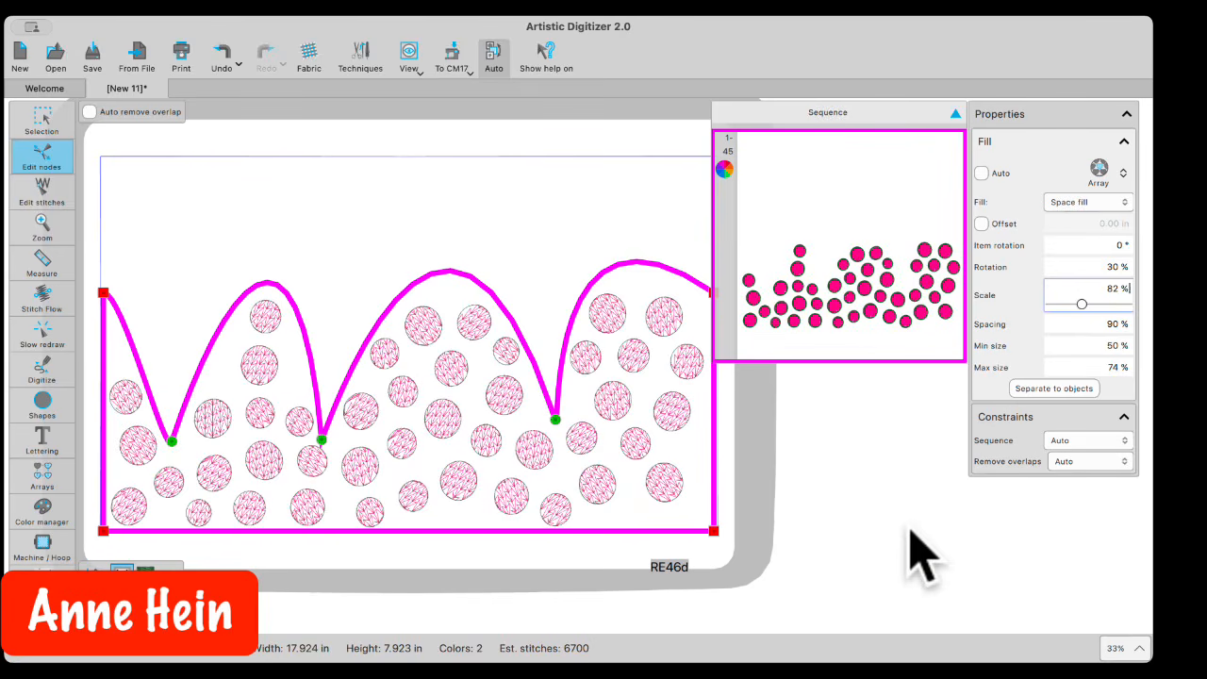
Step: Examine the decorative stitches in the circles up close and the whole space-filled shape, both selected and deselected
{"action": "left_click", "coordinate": [452, 399]}
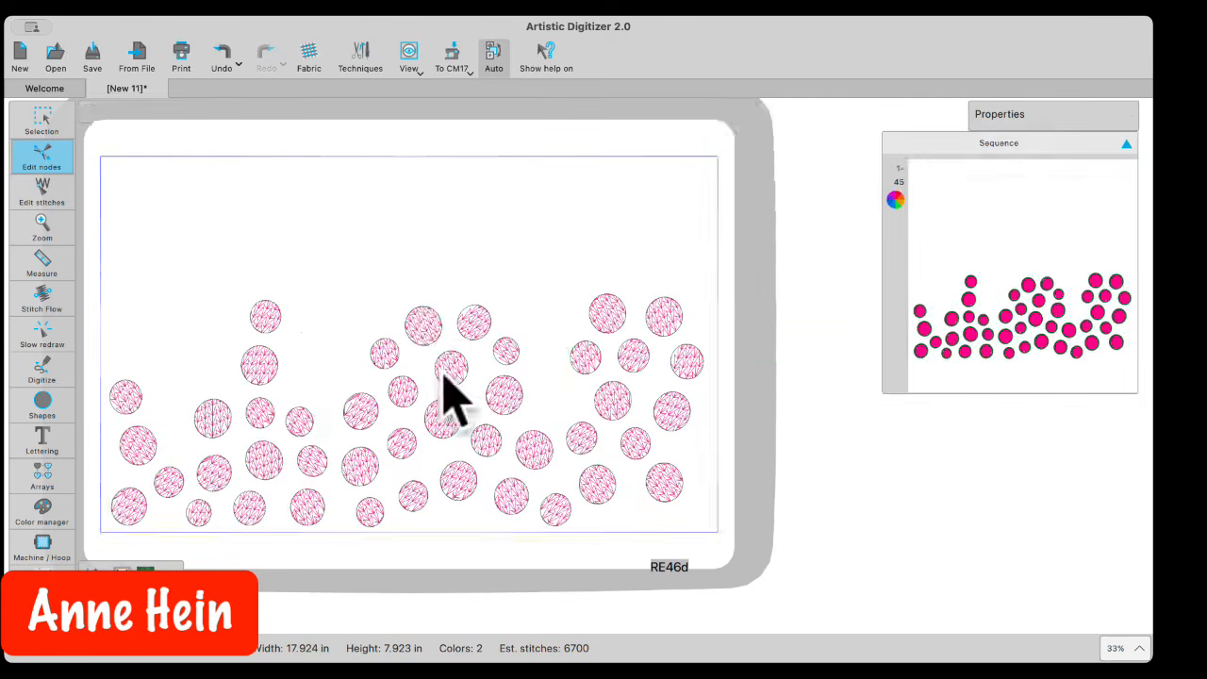
{"action": "scroll", "coordinate": [429, 434], "scroll_direction": "up", "scroll_amount": 3}
{"action": "scroll", "coordinate": [429, 434], "scroll_direction": "up", "scroll_amount": 5}
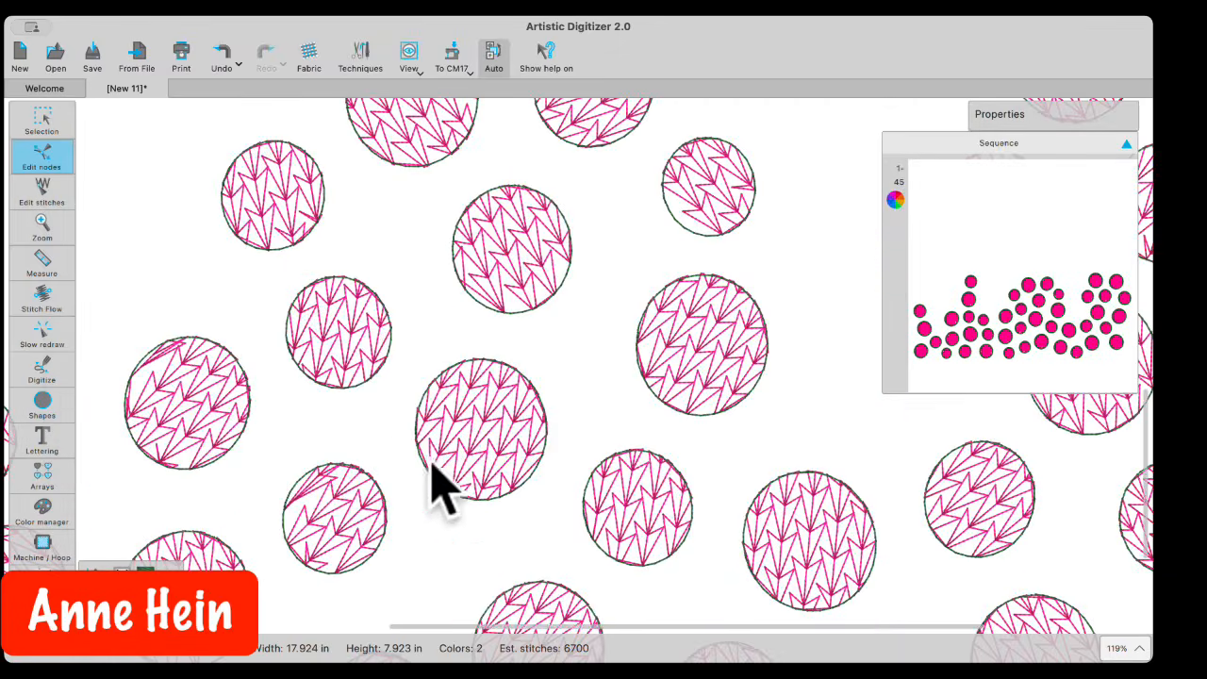
{"action": "scroll", "coordinate": [448, 472], "scroll_direction": "up", "scroll_amount": 3}
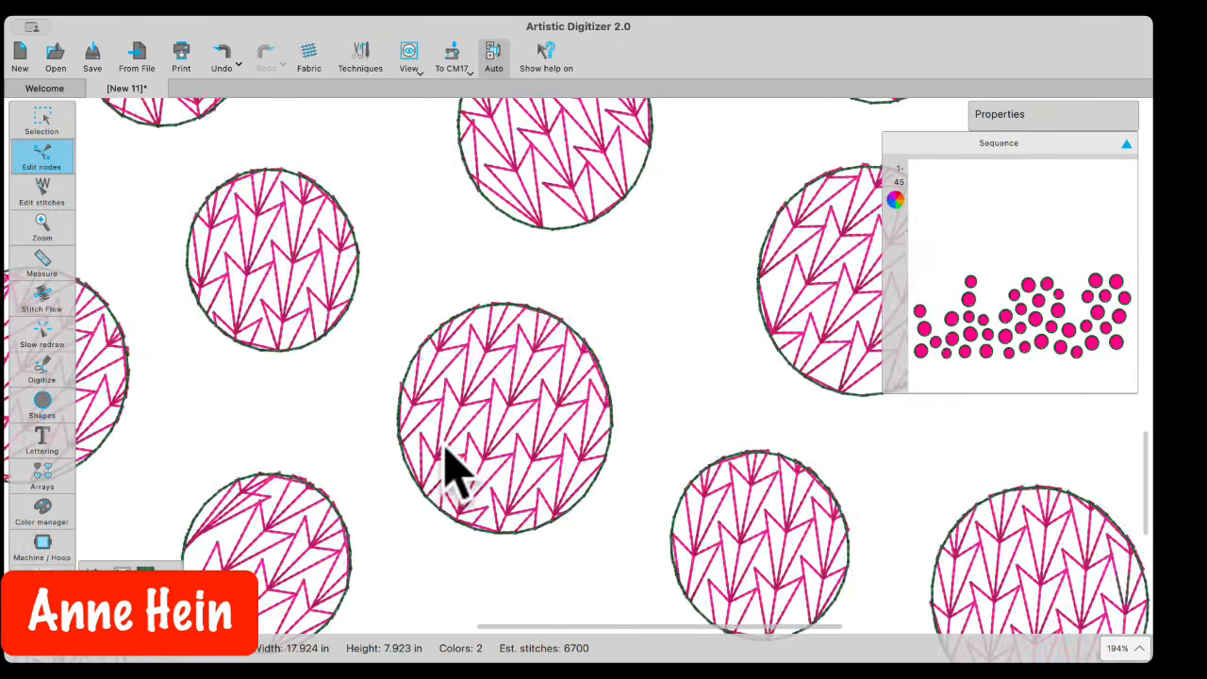
{"action": "scroll", "coordinate": [448, 472], "scroll_direction": "down", "scroll_amount": 6}
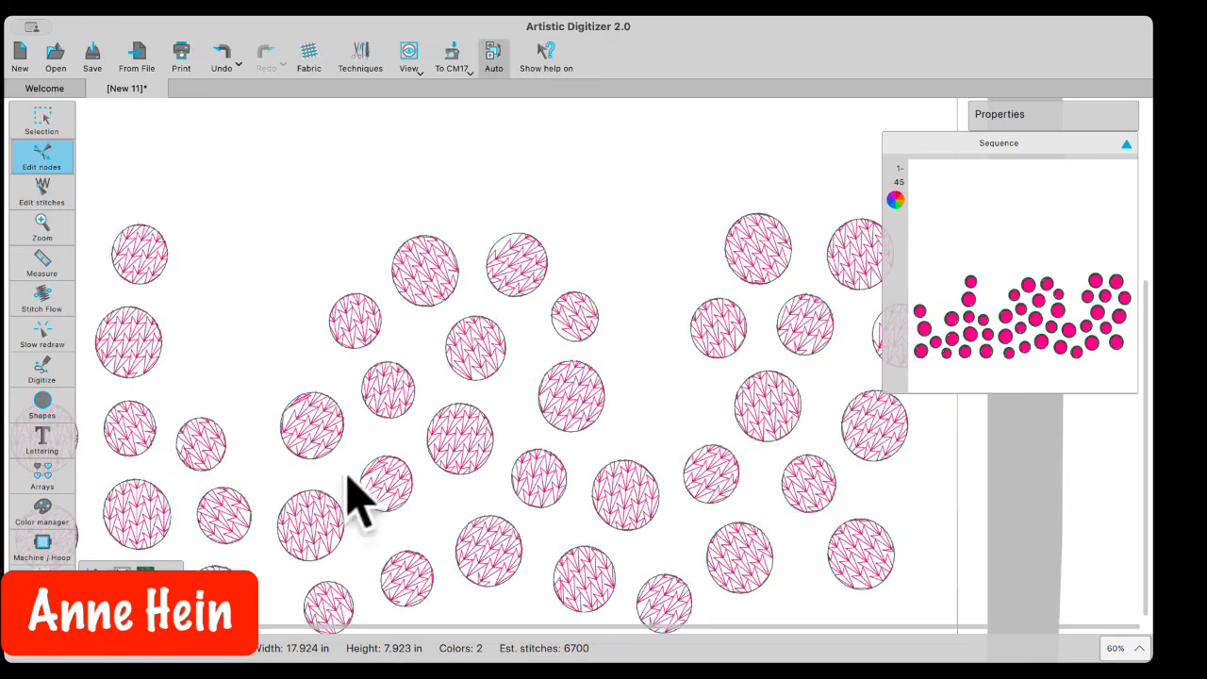
{"action": "left_click", "coordinate": [1003, 339]}
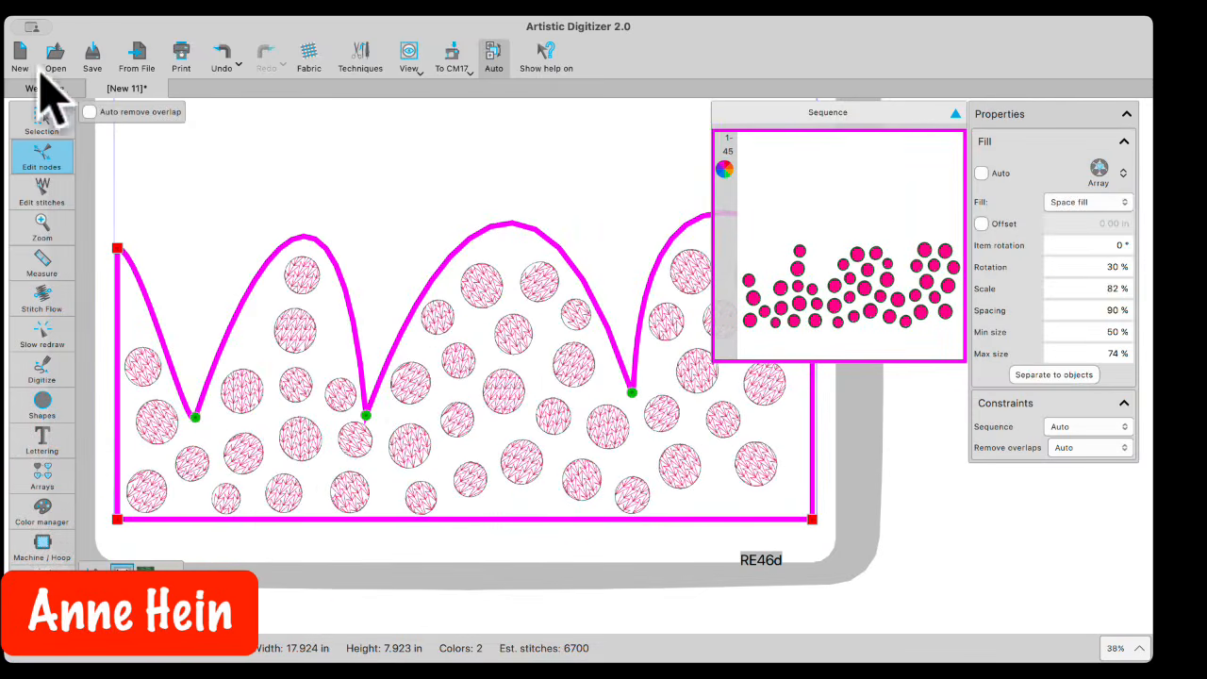
{"action": "left_click", "coordinate": [41, 118]}
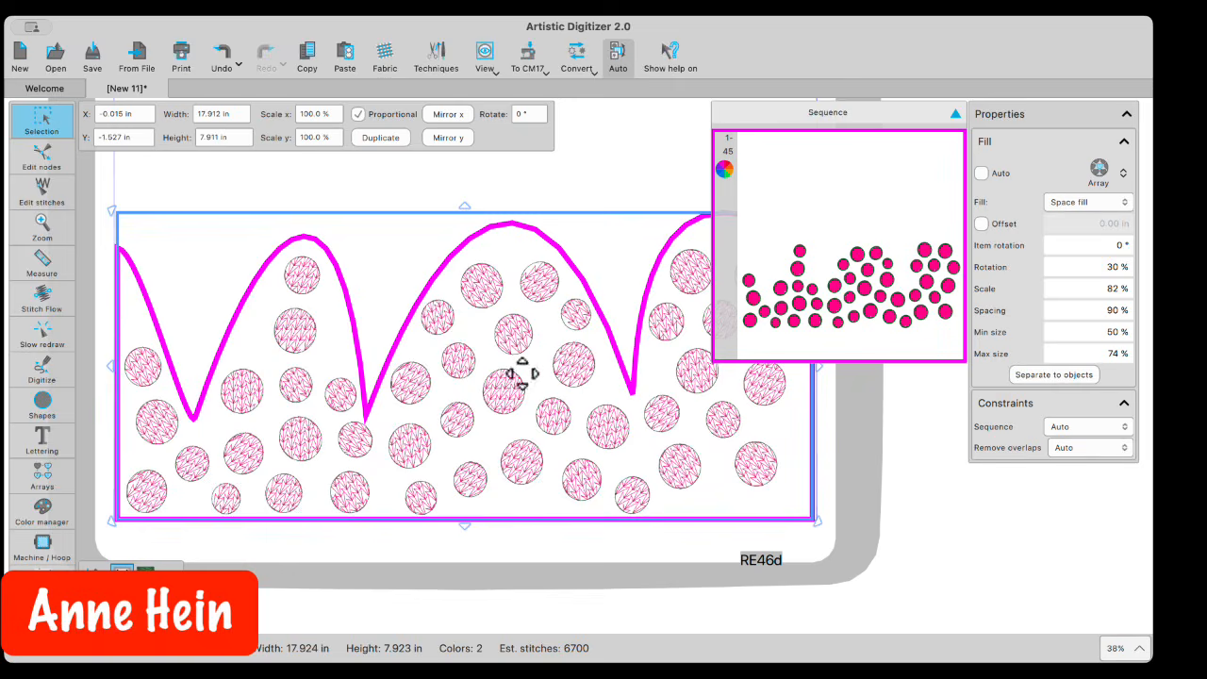
{"action": "scroll", "coordinate": [285, 340], "scroll_direction": "up", "scroll_amount": 5}
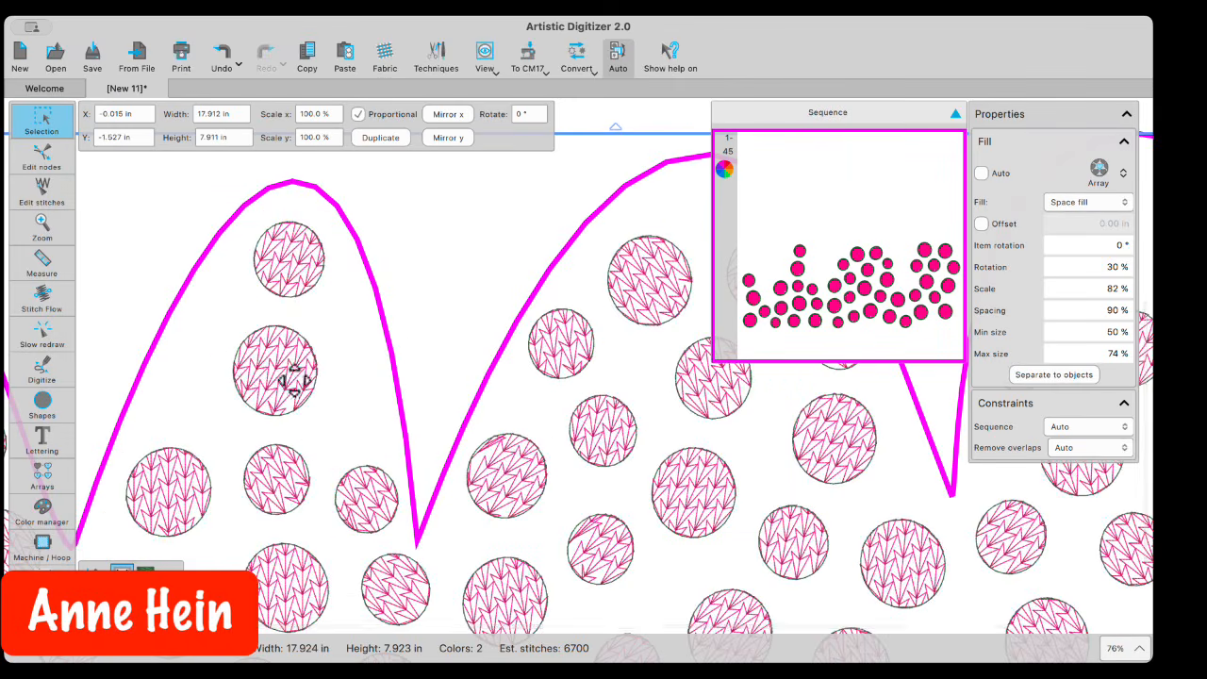
{"action": "scroll", "coordinate": [289, 378], "scroll_direction": "down", "scroll_amount": 5}
{"action": "left_click", "coordinate": [390, 294]}
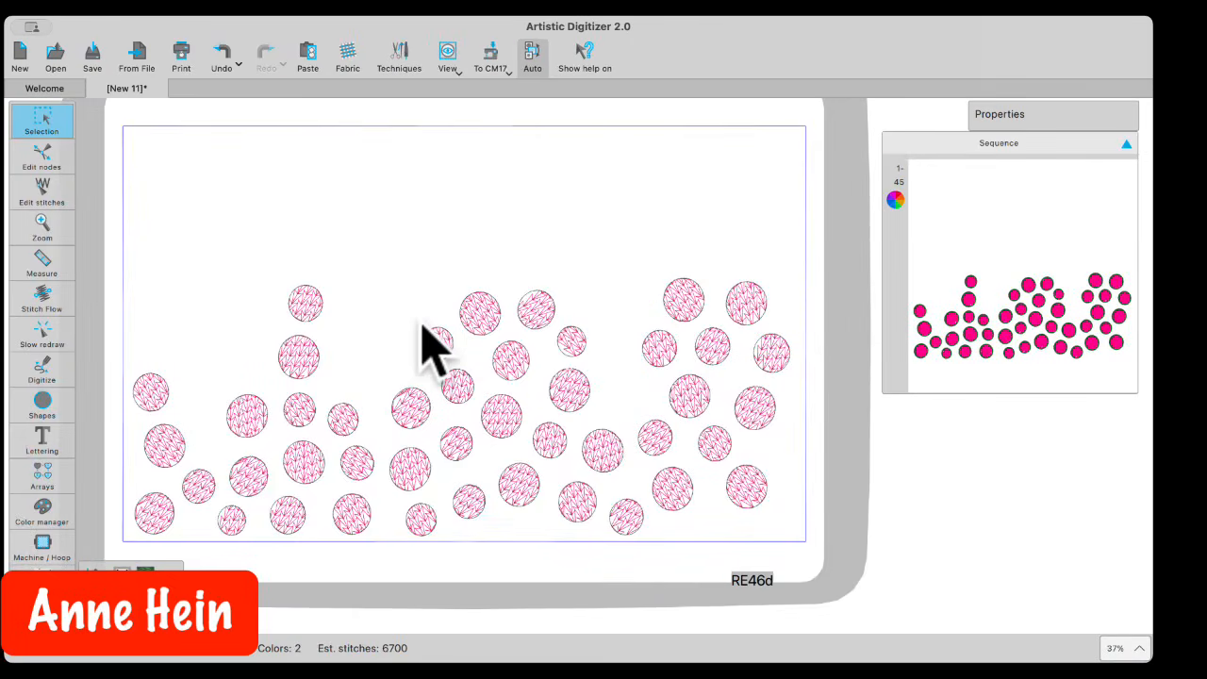
{"action": "left_click", "coordinate": [457, 404]}
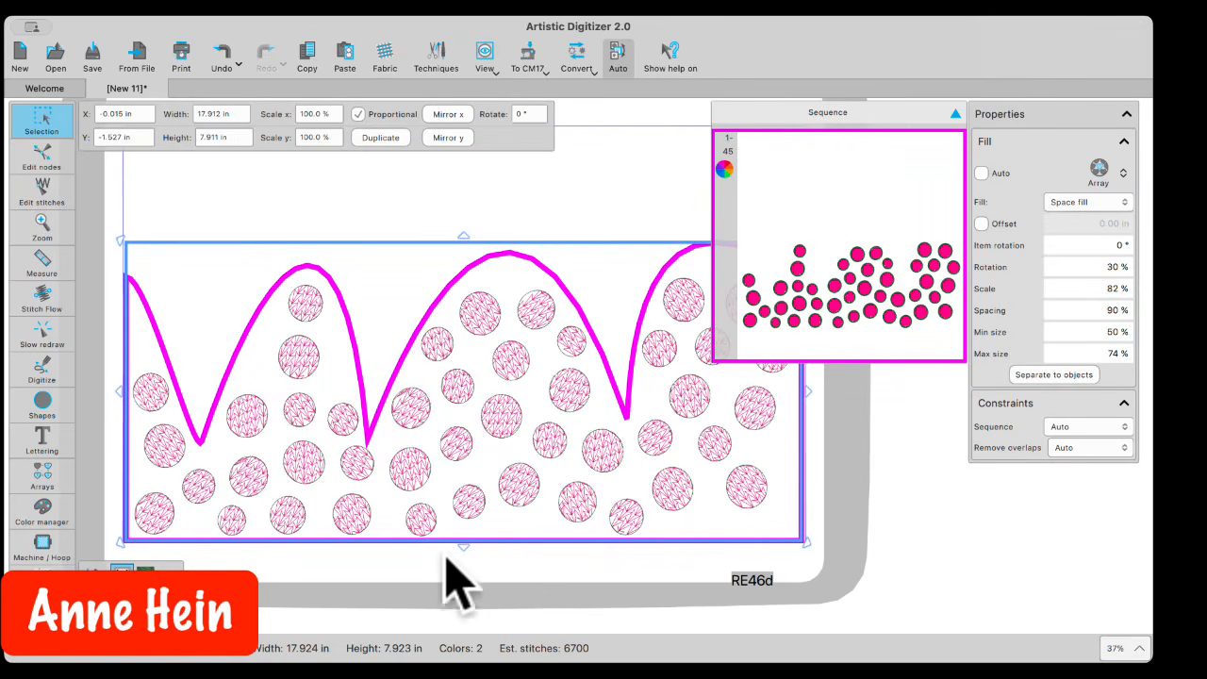
Step: Deselect the space-filled wavy shape and create a new blank design
{"action": "scroll", "coordinate": [565, 566], "scroll_direction": "down", "scroll_amount": 3}
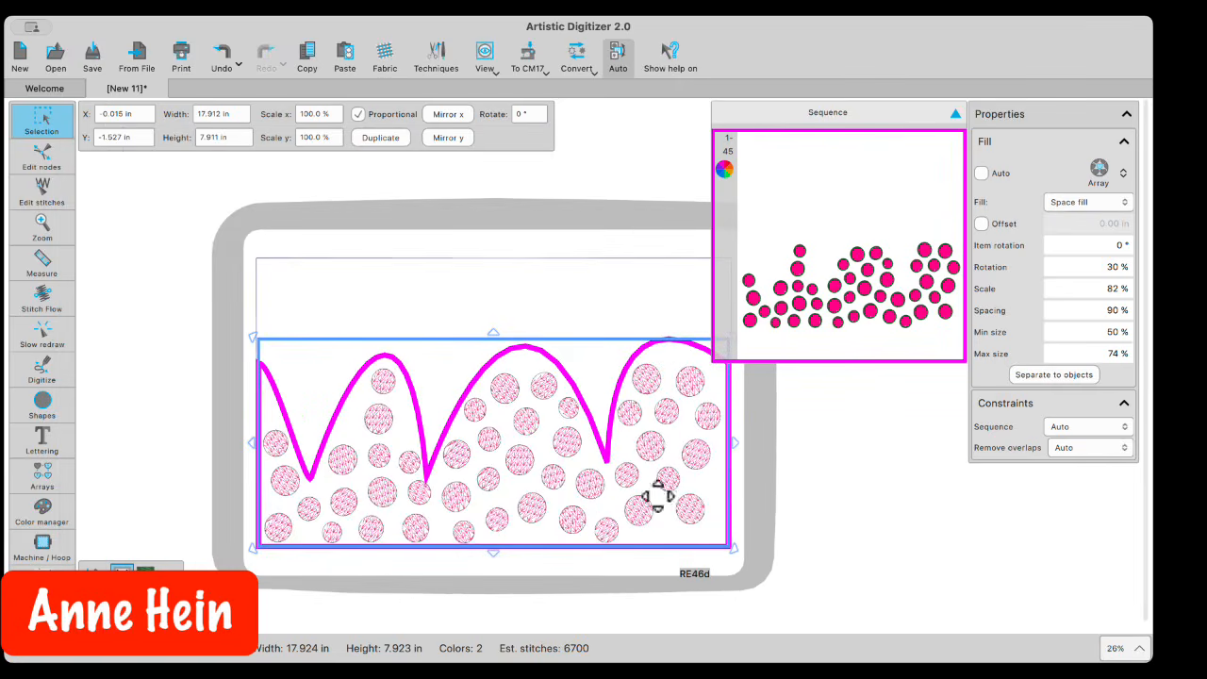
{"action": "left_click", "coordinate": [595, 307]}
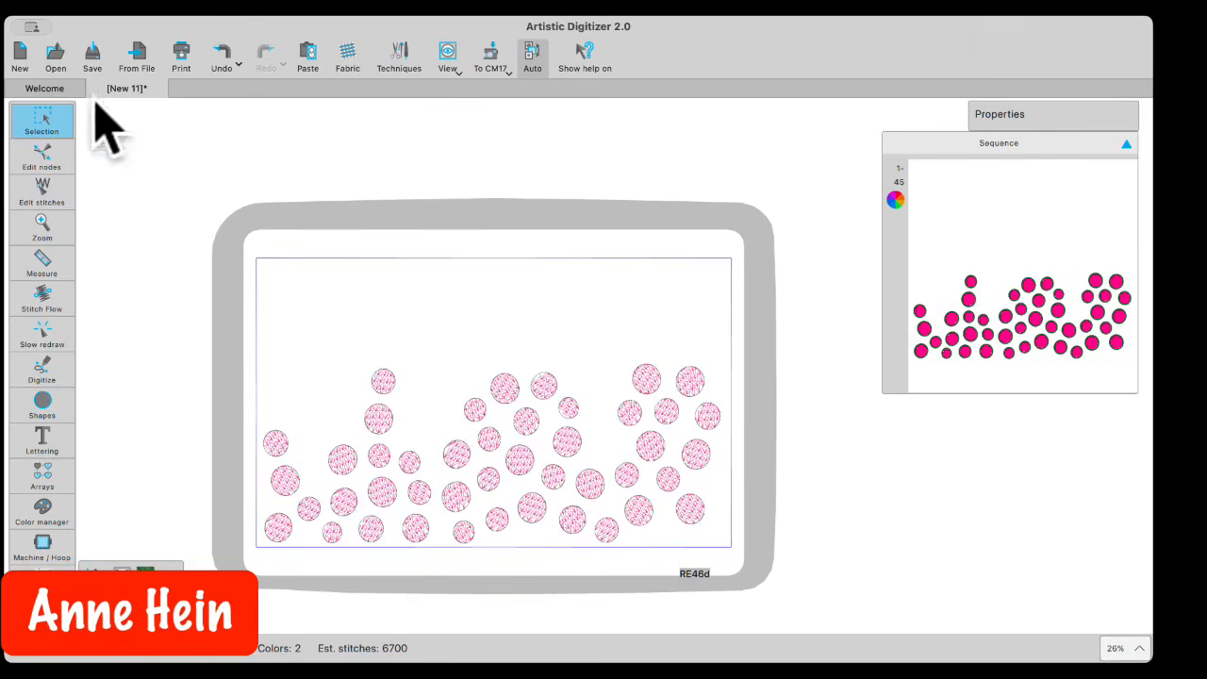
{"action": "left_click", "coordinate": [29, 64]}
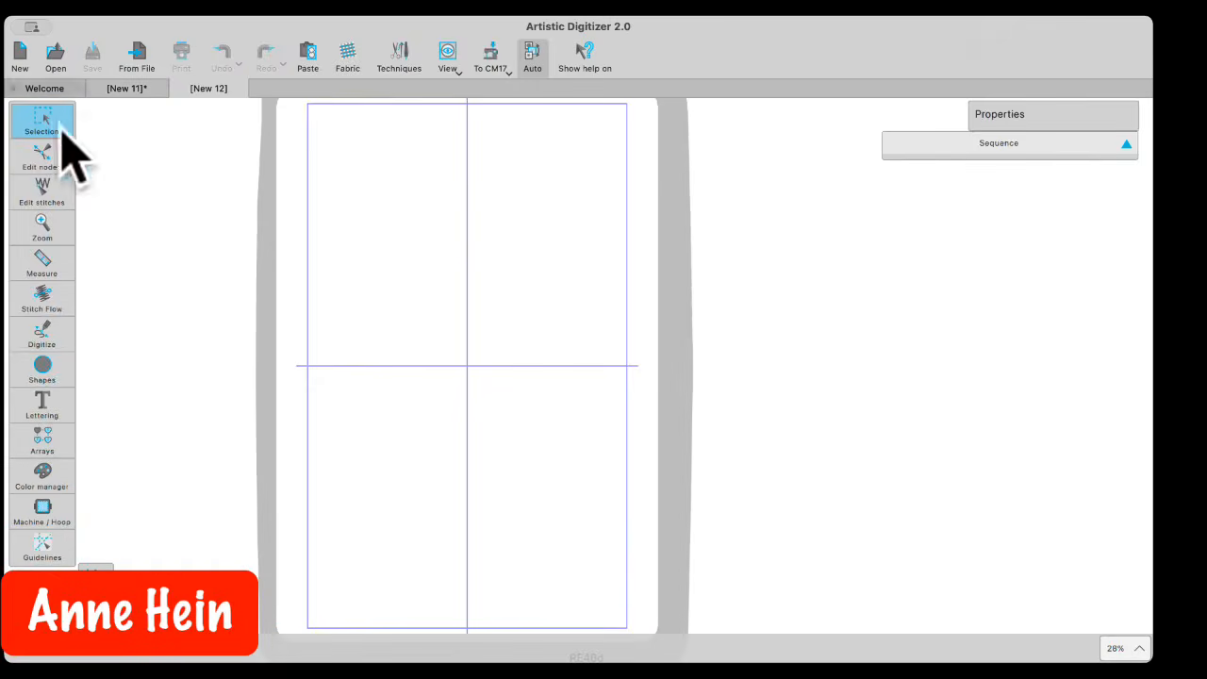
Step: Draw an ellipse about 6.28 in by 4.94 in near the hoop's center and a smaller one about 1.95 in by 1.44 in above it
{"action": "left_click", "coordinate": [42, 368]}
{"action": "left_click", "coordinate": [94, 359]}
{"action": "left_click_drag", "start_coordinate": [369, 273], "coordinate": [553, 415]}
{"action": "left_click_drag", "start_coordinate": [376, 190], "coordinate": [435, 232]}
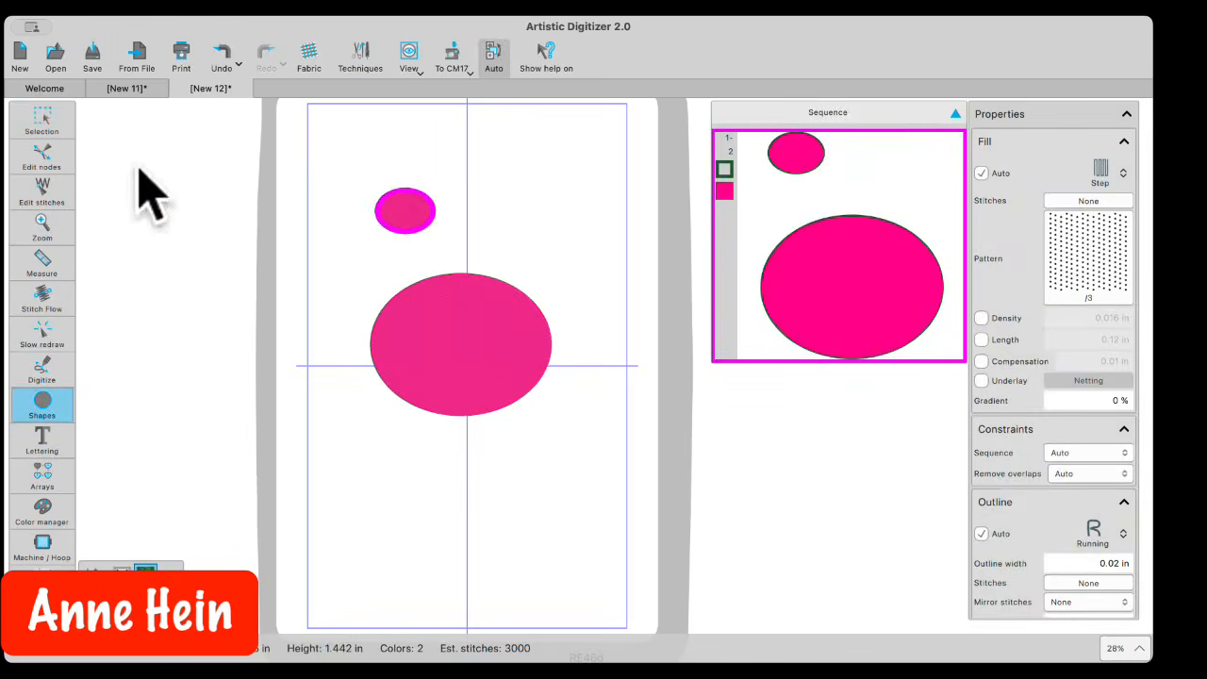
Step: Change the ellipses' fill color to 272 Old Gold
{"action": "left_click", "coordinate": [42, 120]}
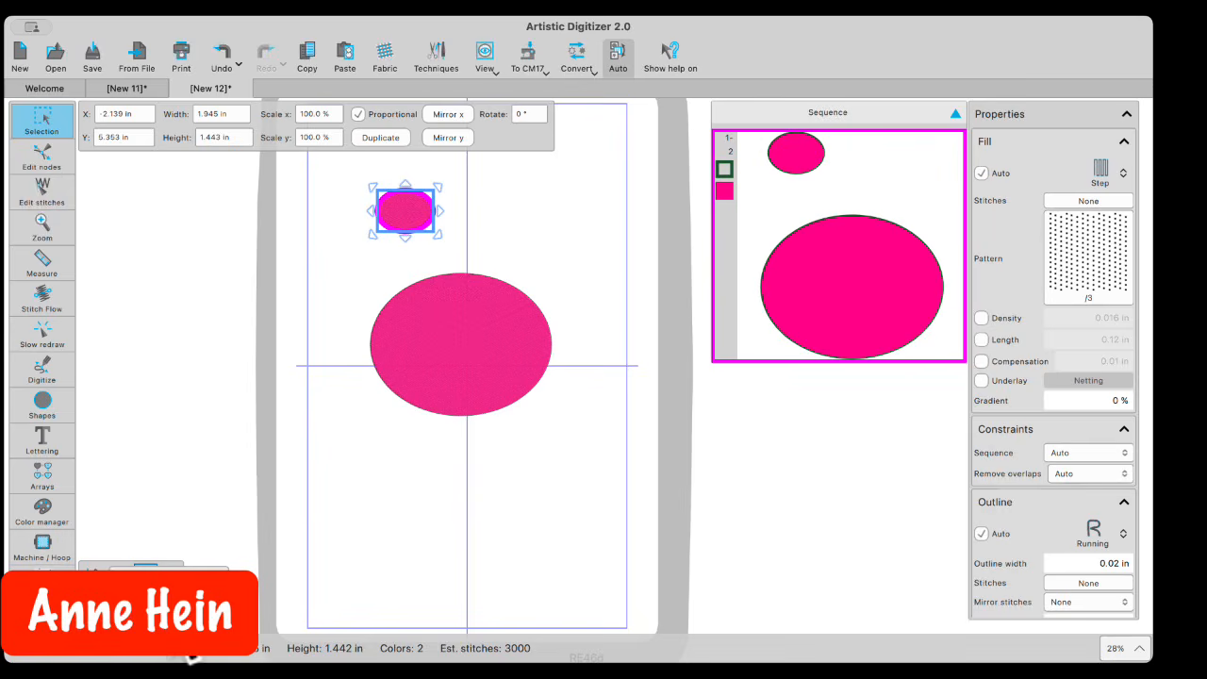
{"action": "left_click", "coordinate": [195, 565]}
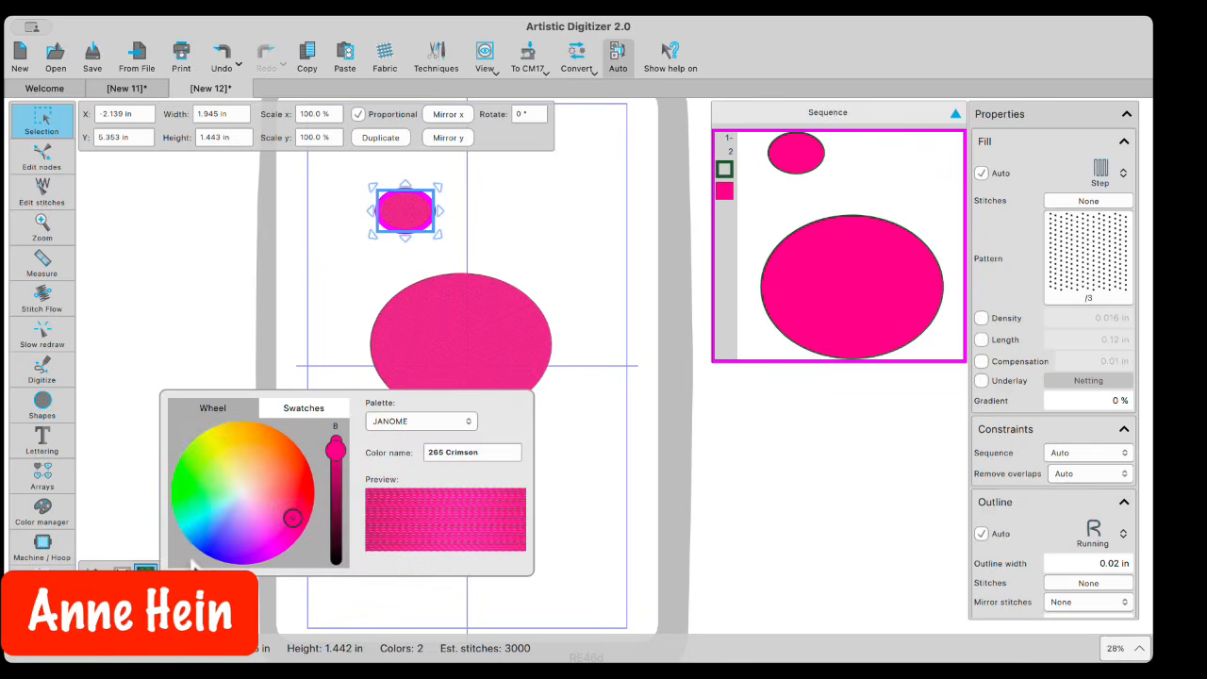
{"action": "left_click", "coordinate": [229, 439]}
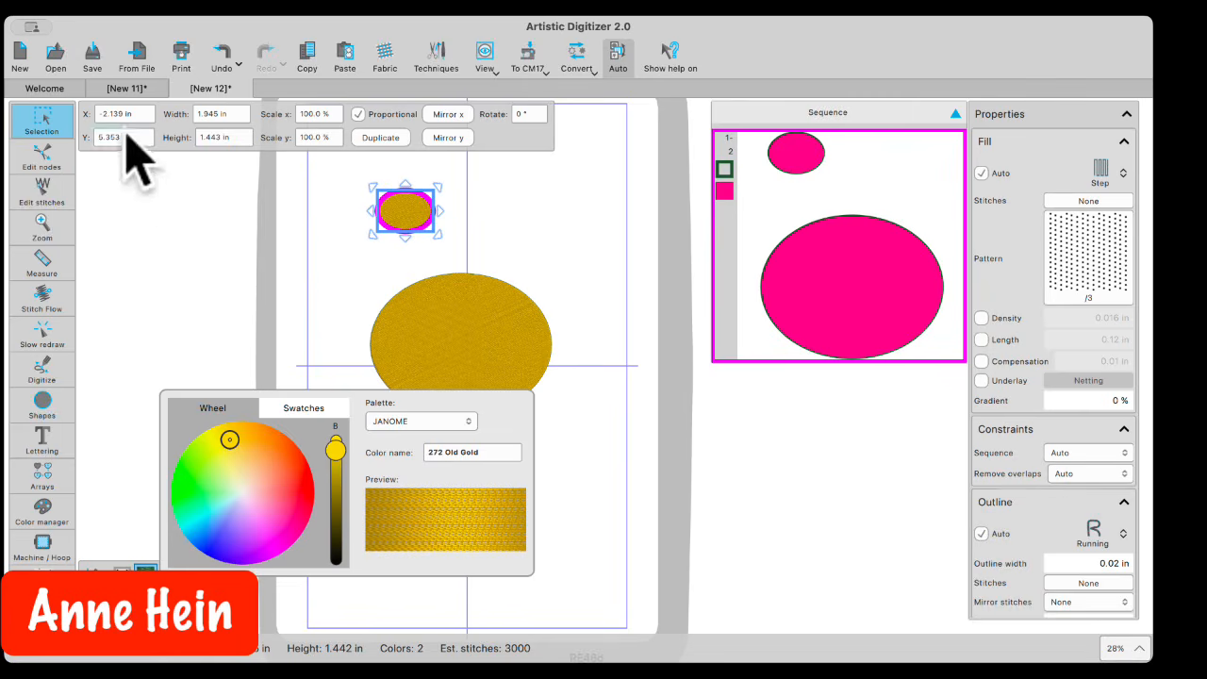
Step: Delete the small ellipse and draw a circle about 0.98 in across above the large ellipse
{"action": "left_click", "coordinate": [228, 60]}
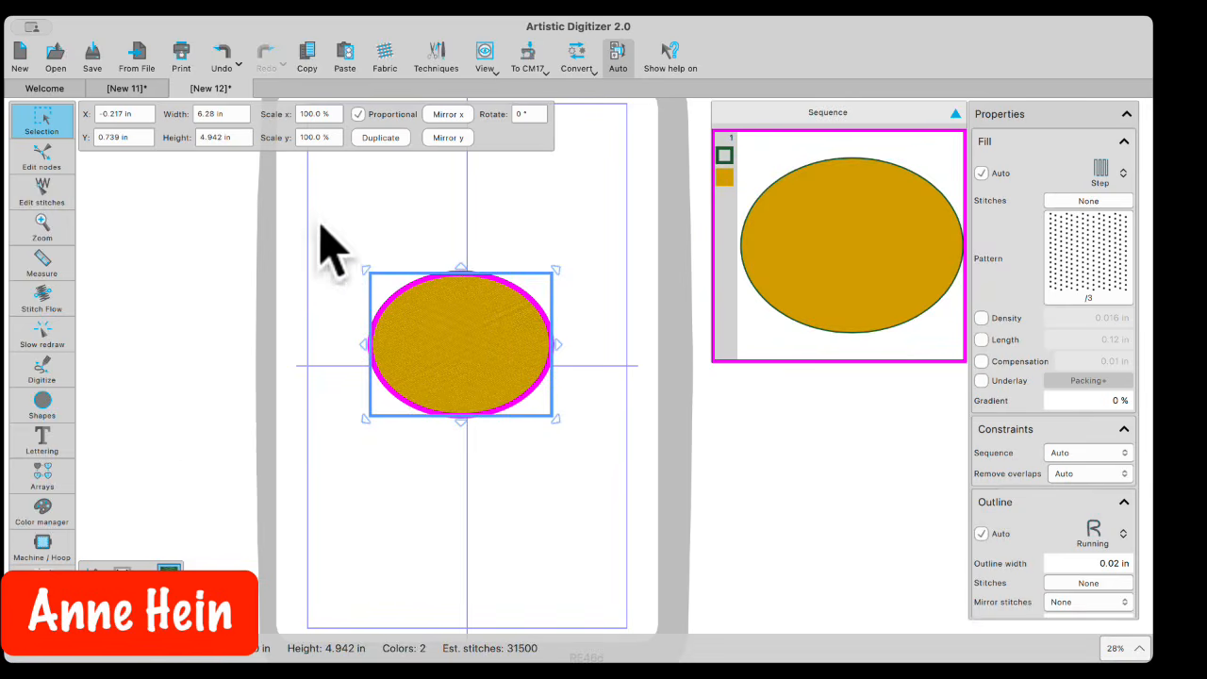
{"action": "left_click", "coordinate": [334, 574]}
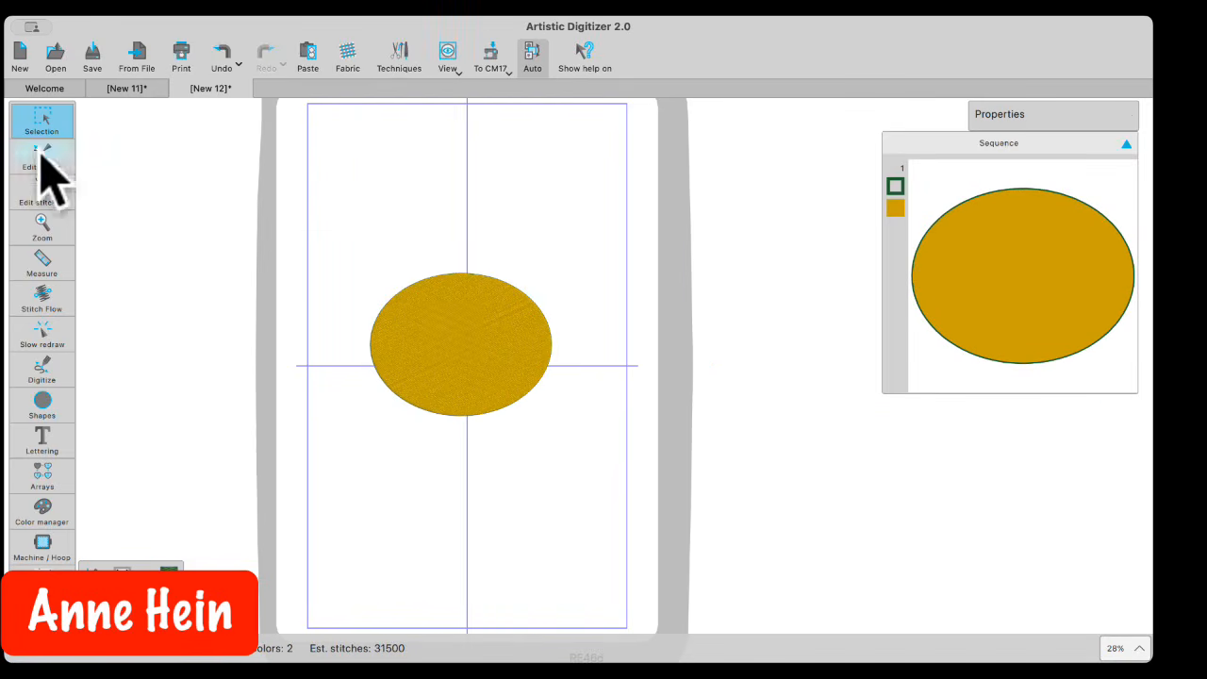
{"action": "mouse_move", "coordinate": [48, 397]}
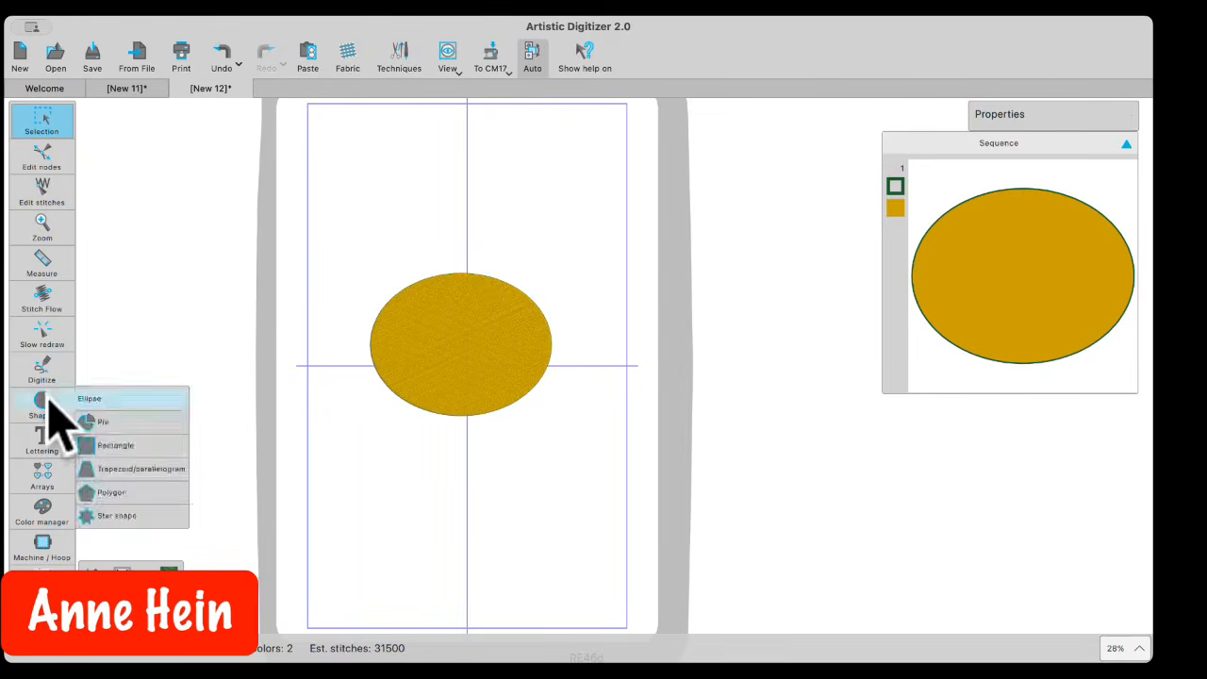
{"action": "left_click", "coordinate": [89, 398]}
{"action": "left_click_drag", "start_coordinate": [357, 149], "coordinate": [388, 181]}
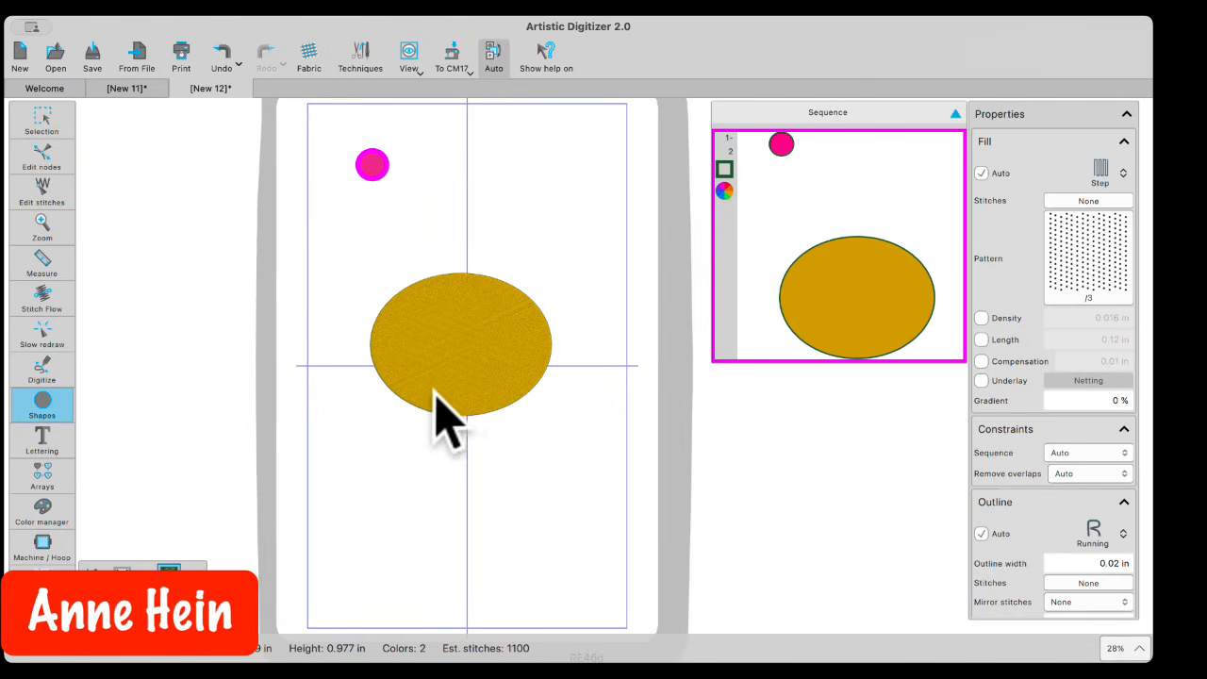
Step: Create an array fill from the small circle inside the large ellipse and set its fill type to Space fill
{"action": "left_click", "coordinate": [41, 120]}
{"action": "left_click", "coordinate": [470, 330]}
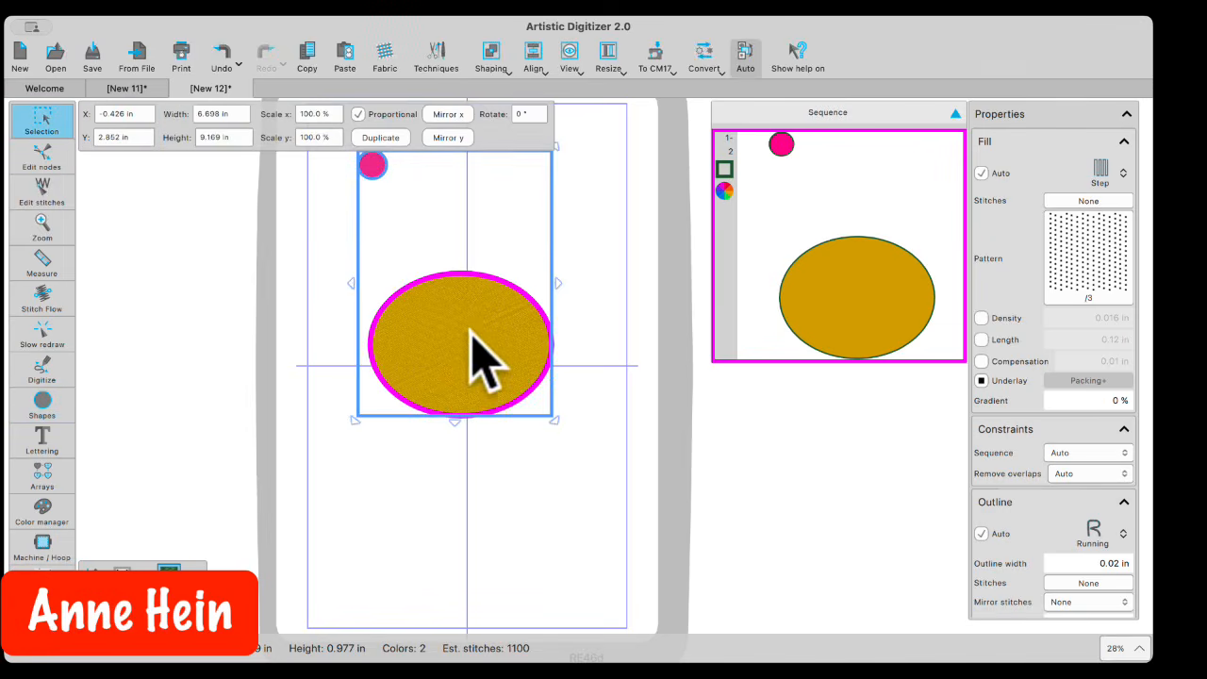
{"action": "right_click", "coordinate": [423, 381]}
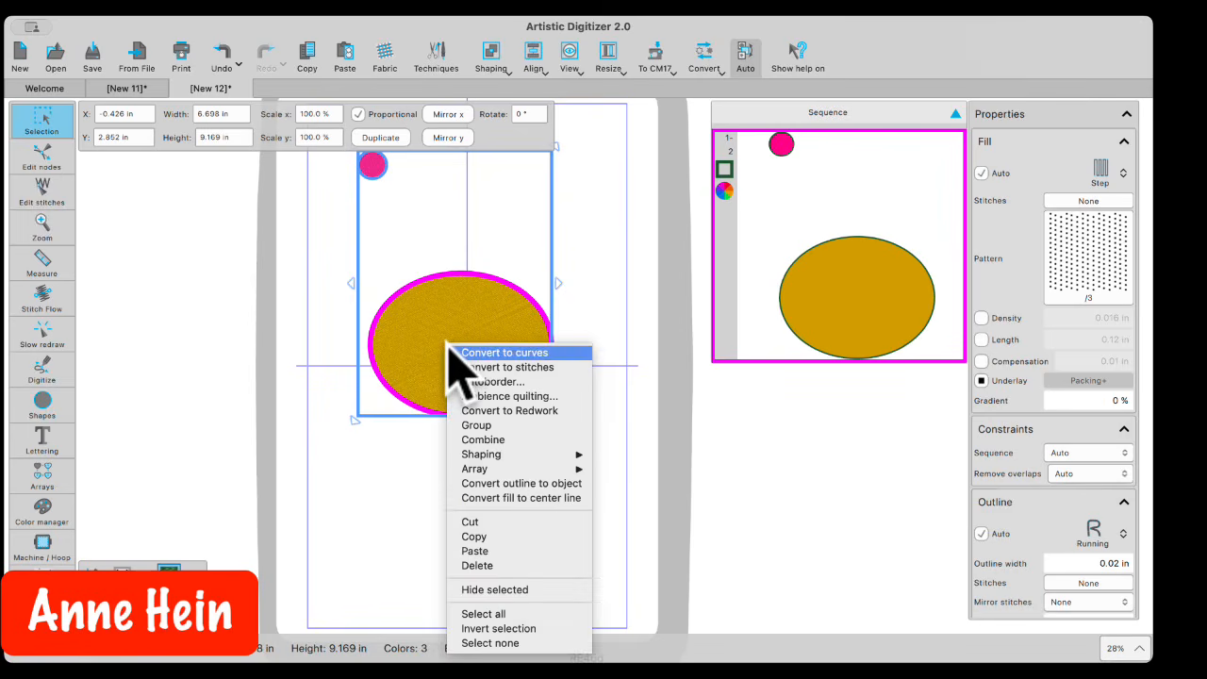
{"action": "mouse_move", "coordinate": [474, 457]}
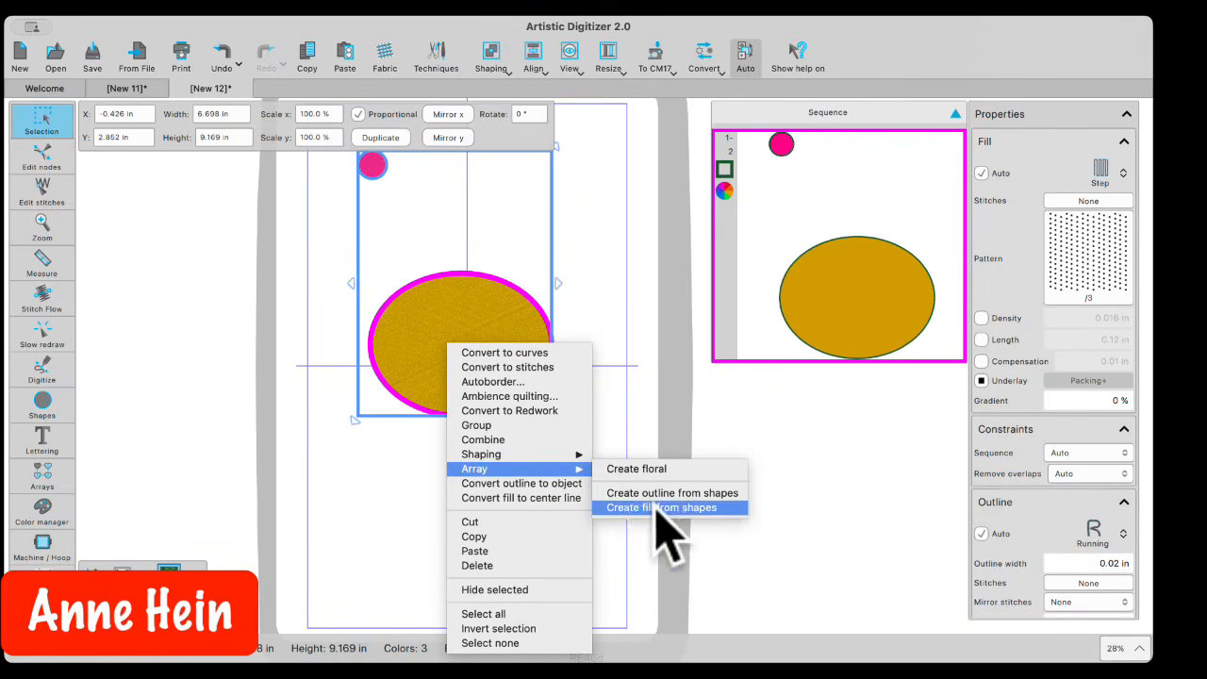
{"action": "left_click", "coordinate": [666, 509]}
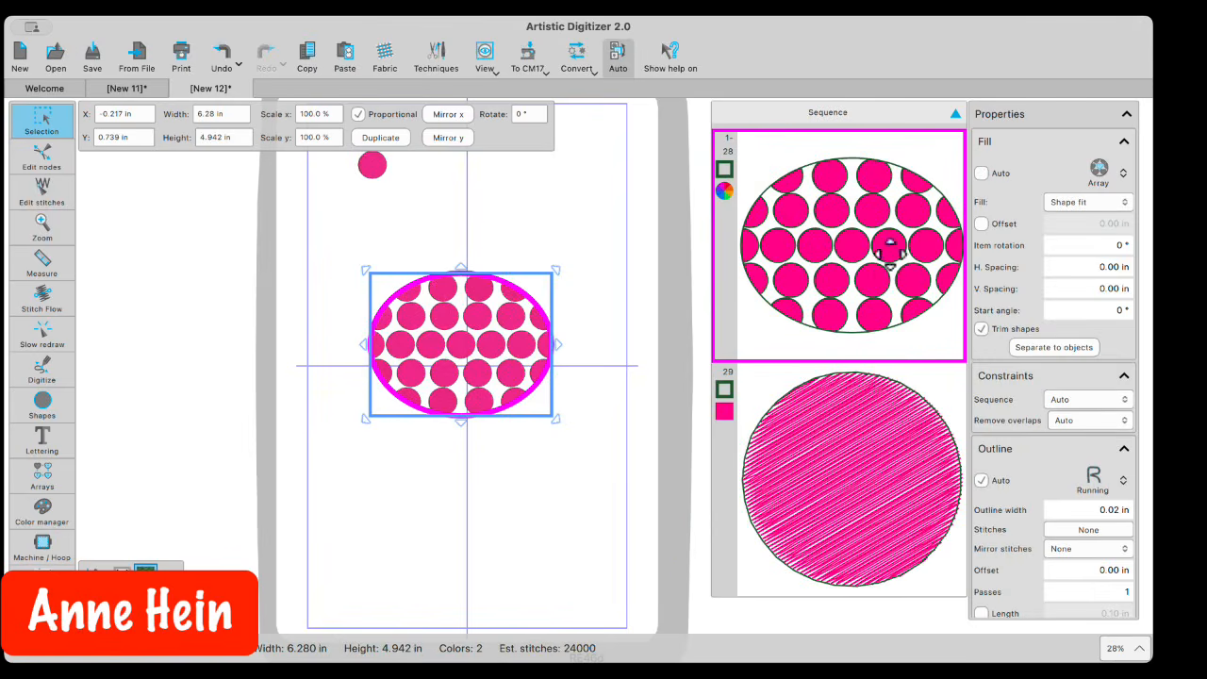
{"action": "left_click", "coordinate": [1092, 202]}
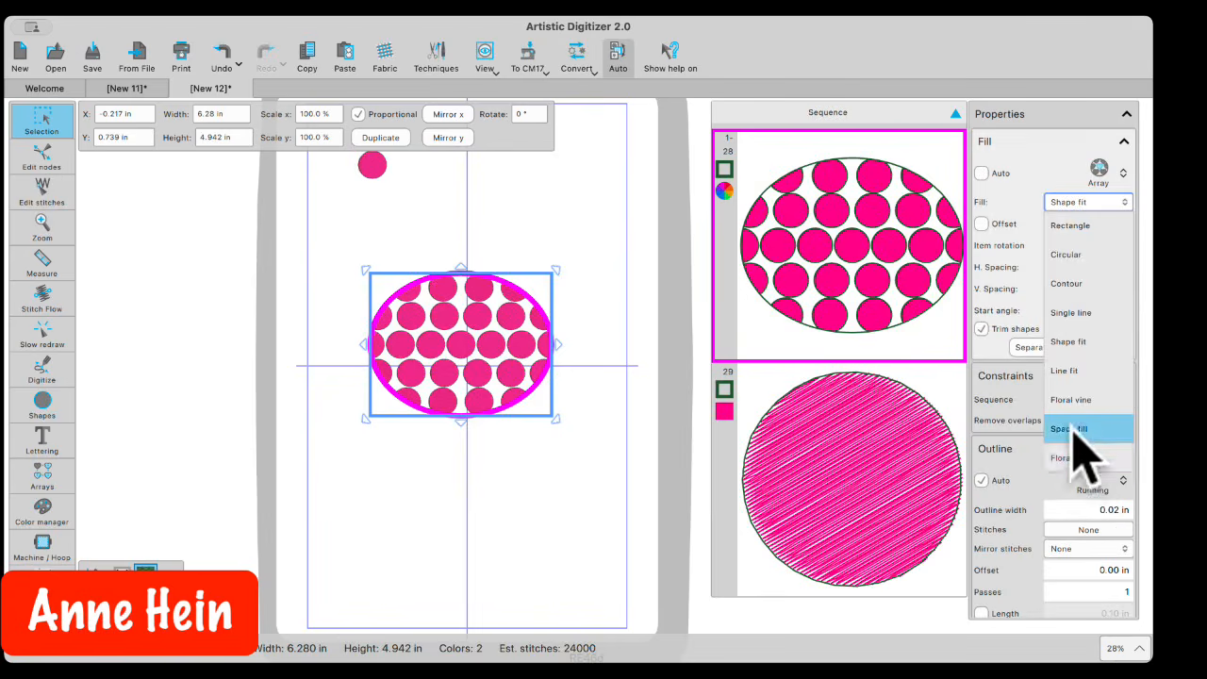
{"action": "left_click", "coordinate": [1076, 429]}
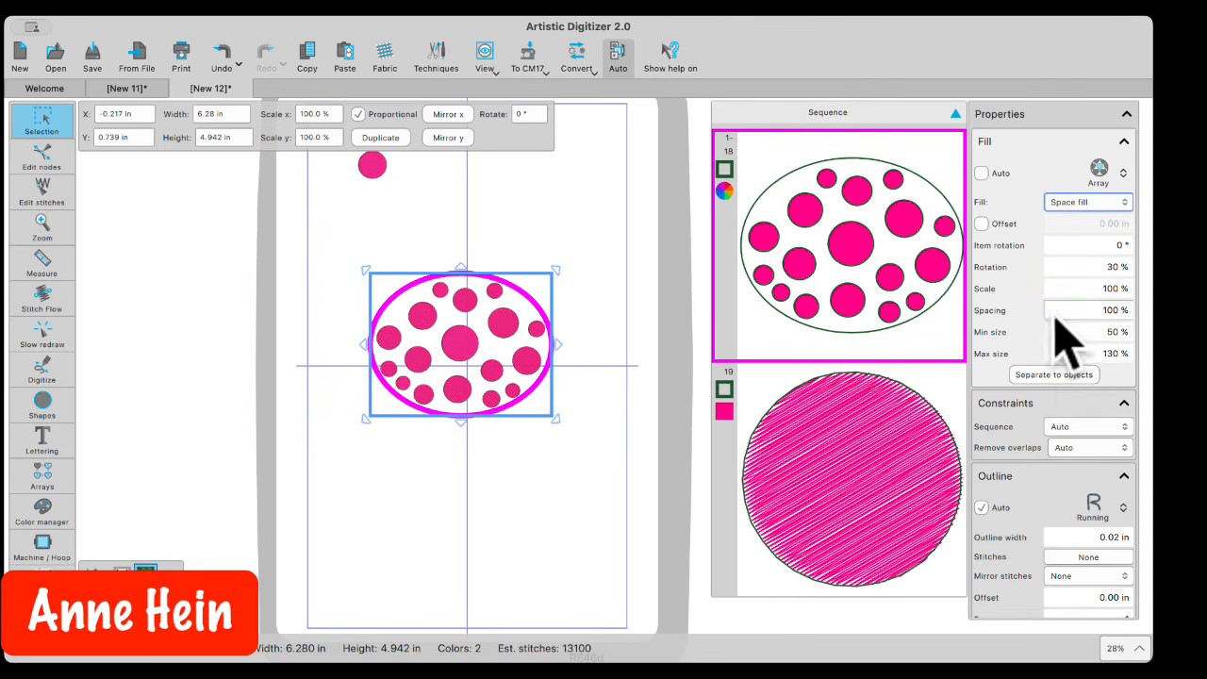
Step: Set the space fill's spacing to 236 % and delete the source circle above the ellipse
{"action": "left_click", "coordinate": [1059, 313]}
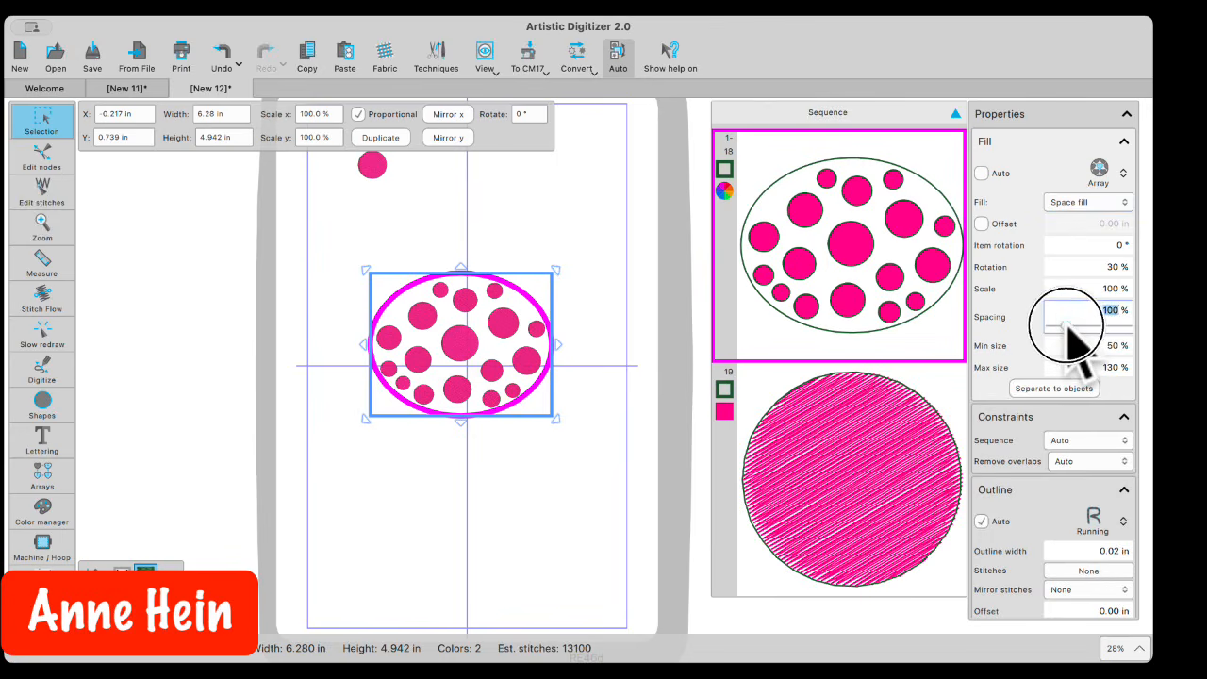
{"action": "left_click_drag", "start_coordinate": [1069, 323], "coordinate": [1145, 324]}
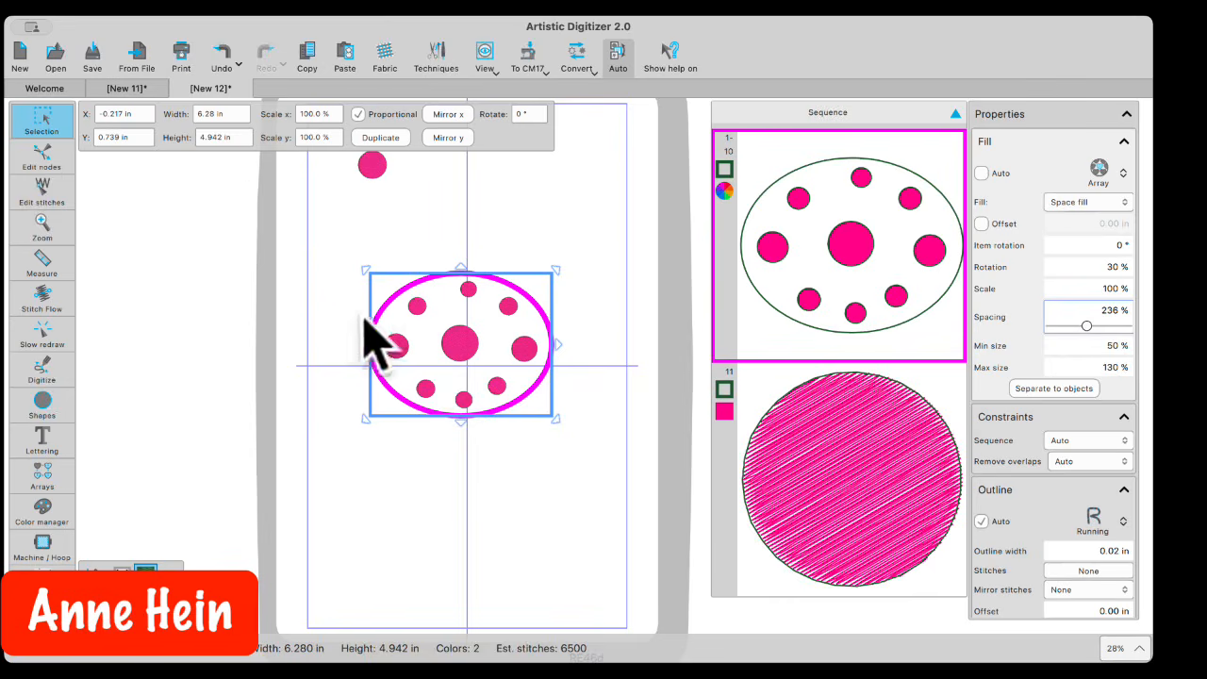
{"action": "left_click", "coordinate": [421, 201]}
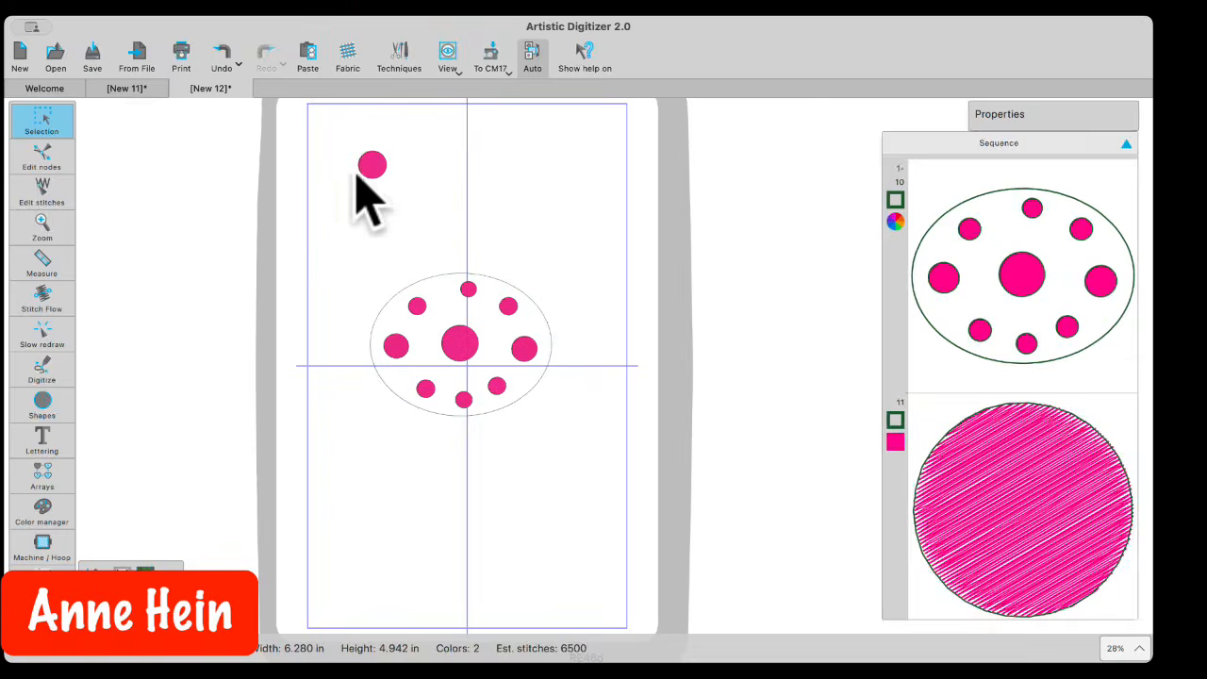
{"action": "left_click", "coordinate": [368, 163]}
Step: Give the ellipse a Satin serial outline with a width of 3.0 mm
{"action": "left_click", "coordinate": [484, 317]}
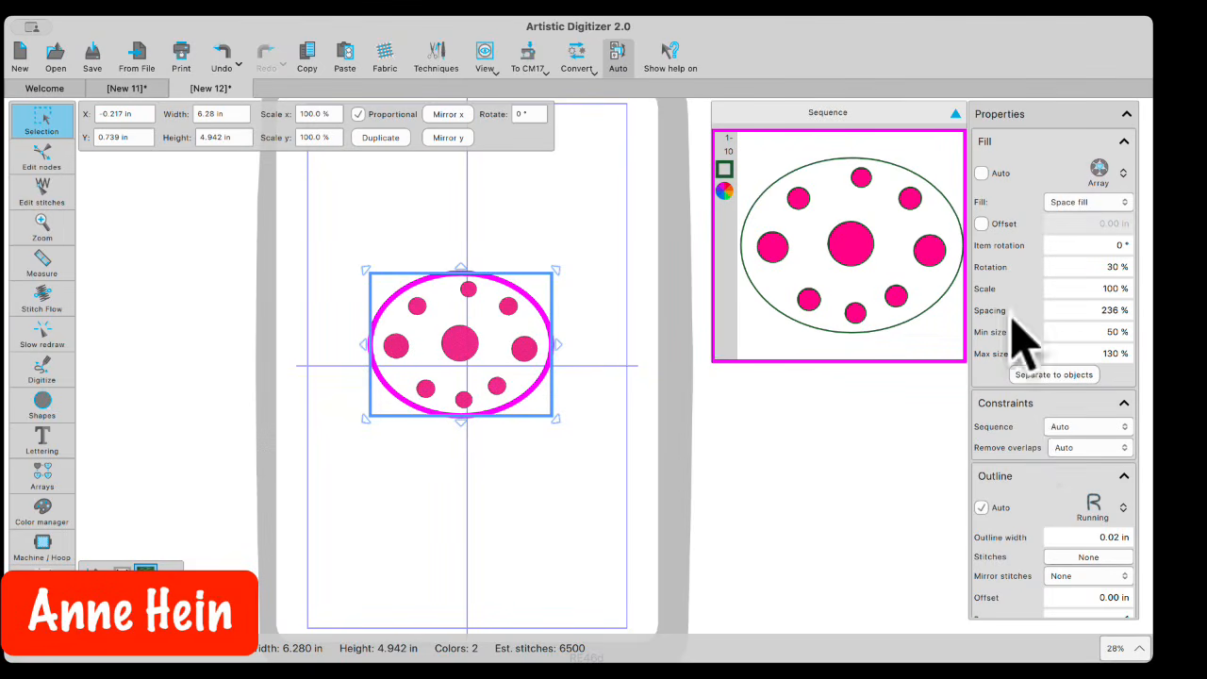
{"action": "left_click", "coordinate": [1092, 507]}
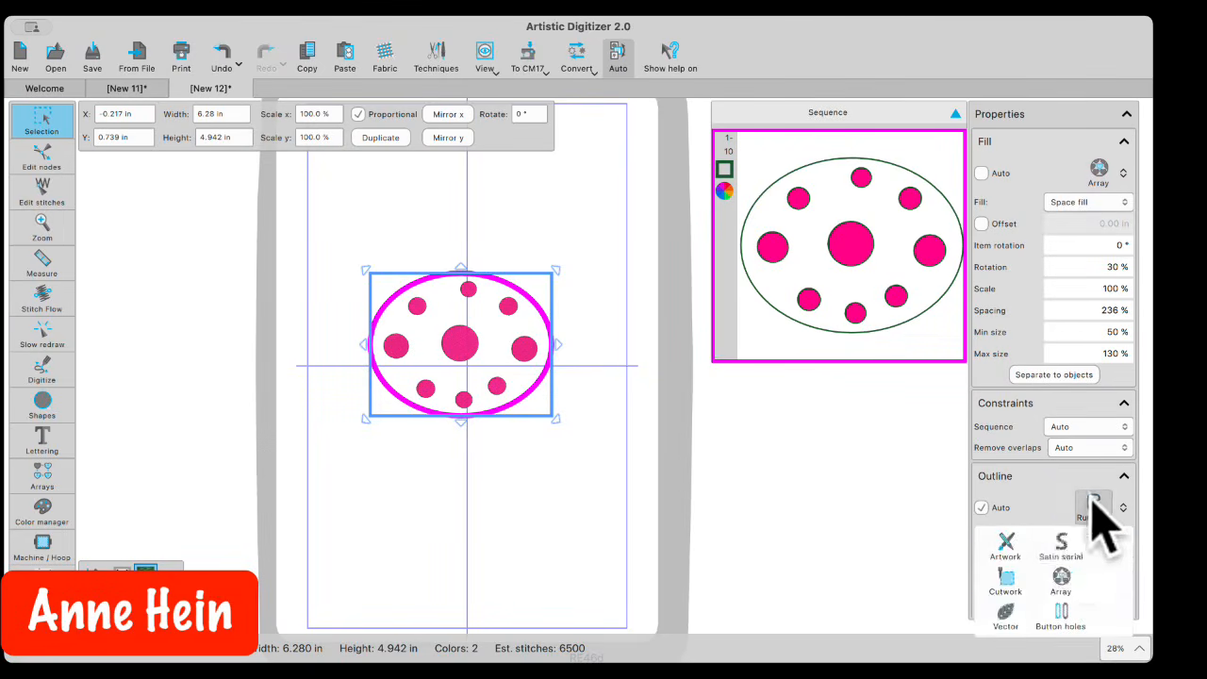
{"action": "left_click", "coordinate": [1060, 552]}
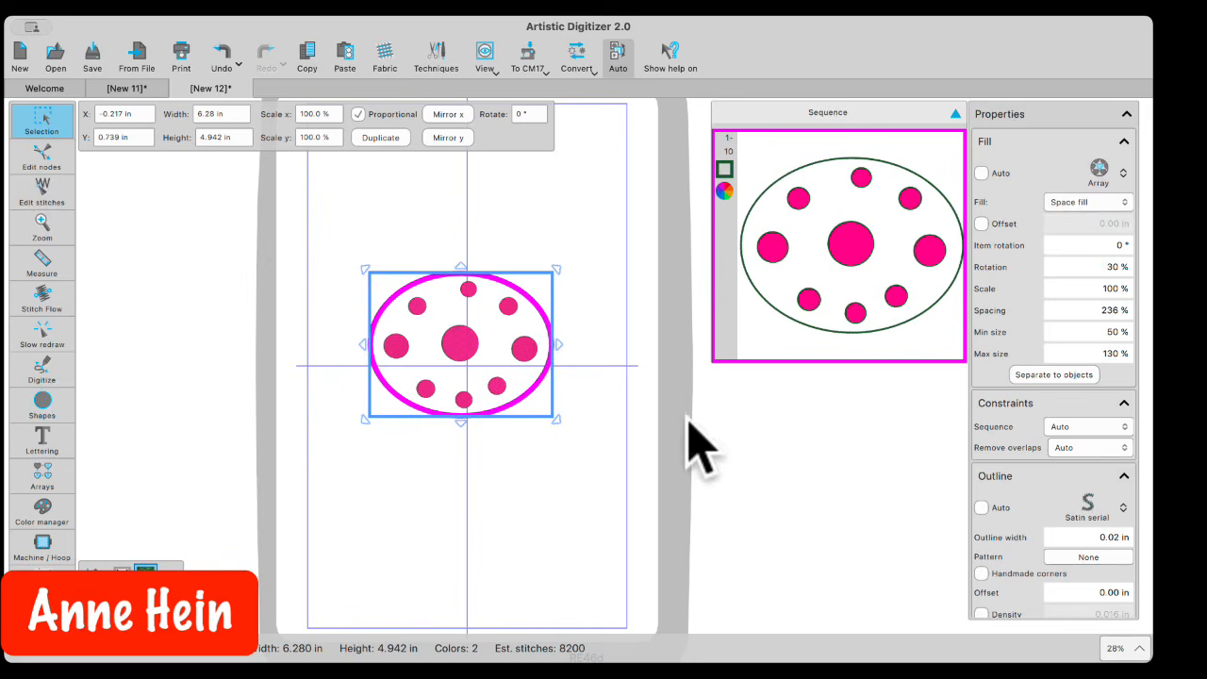
{"action": "left_click", "coordinate": [1120, 540]}
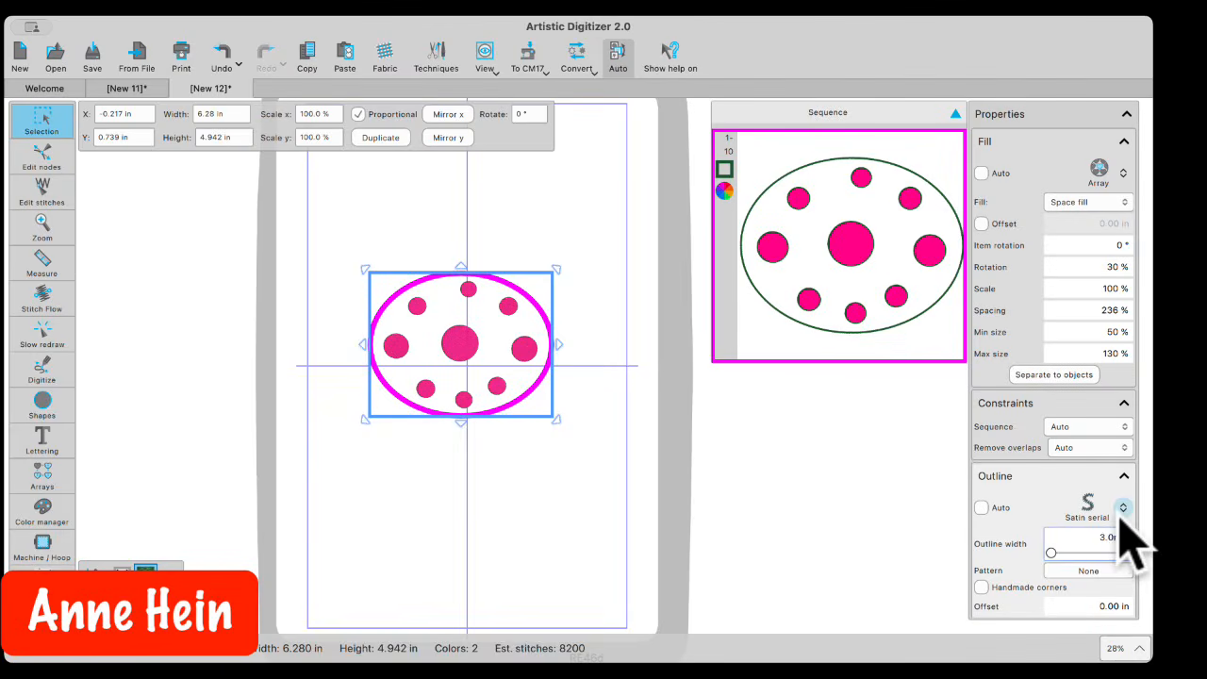
{"action": "key", "text": "Return"}
{"action": "left_click", "coordinate": [394, 504]}
Step: Preview the ellipse's stitching order with Slow redraw, from the circles through part of the satin outline
{"action": "scroll", "coordinate": [429, 429], "scroll_direction": "up", "scroll_amount": 2}
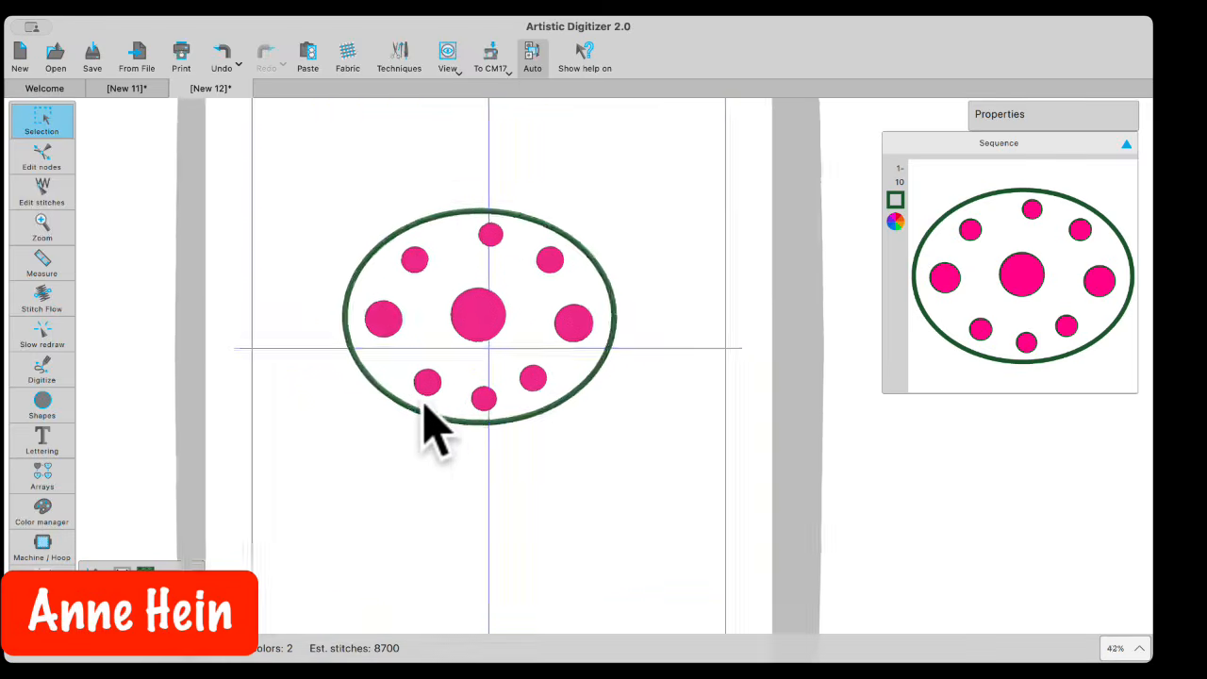
{"action": "scroll", "coordinate": [429, 429], "scroll_direction": "up", "scroll_amount": 2}
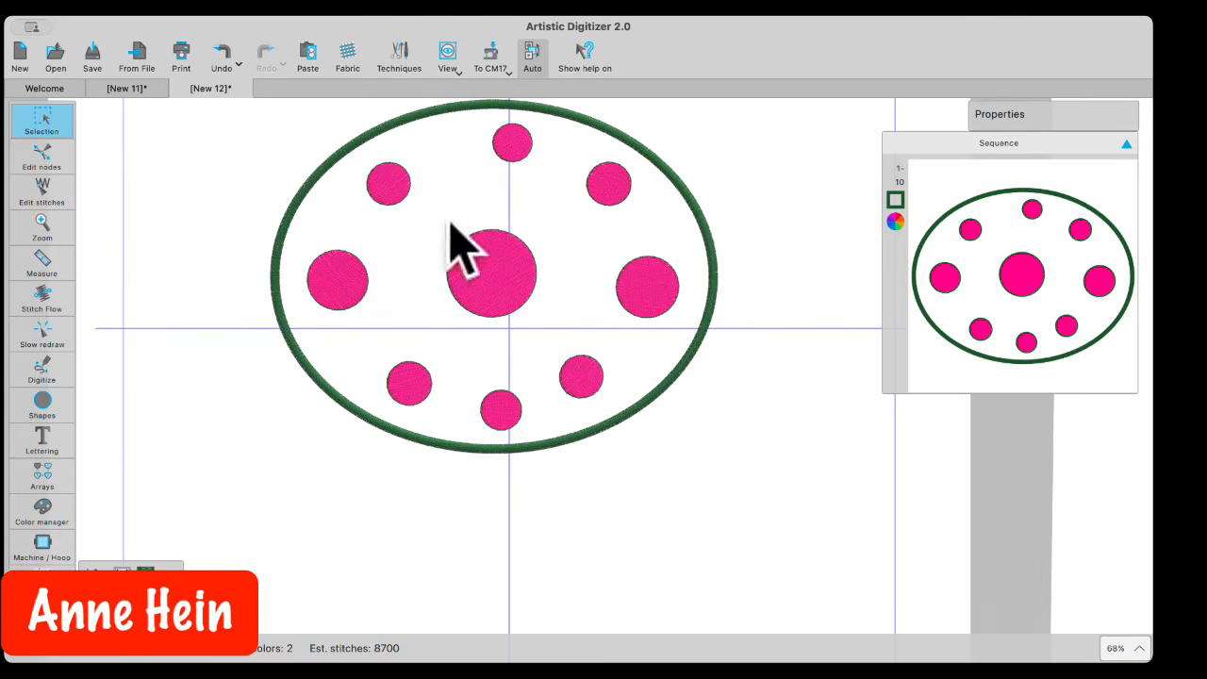
{"action": "left_click", "coordinate": [46, 333]}
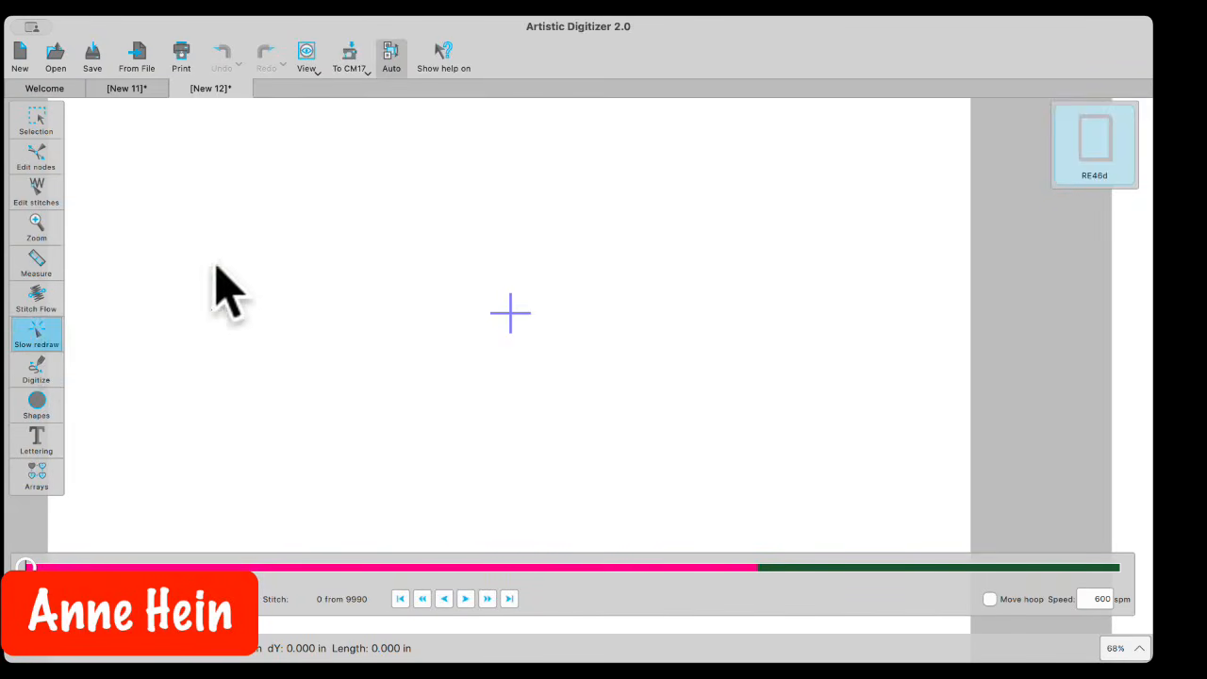
{"action": "left_click", "coordinate": [36, 119]}
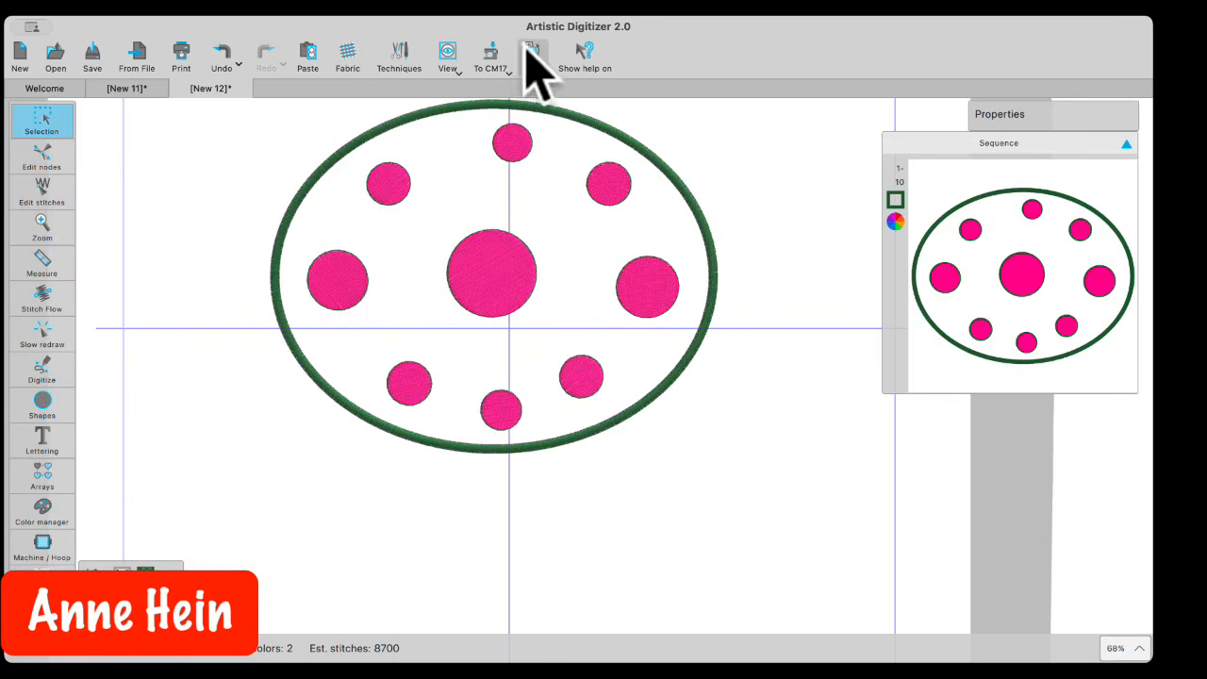
{"action": "mouse_move", "coordinate": [62, 377]}
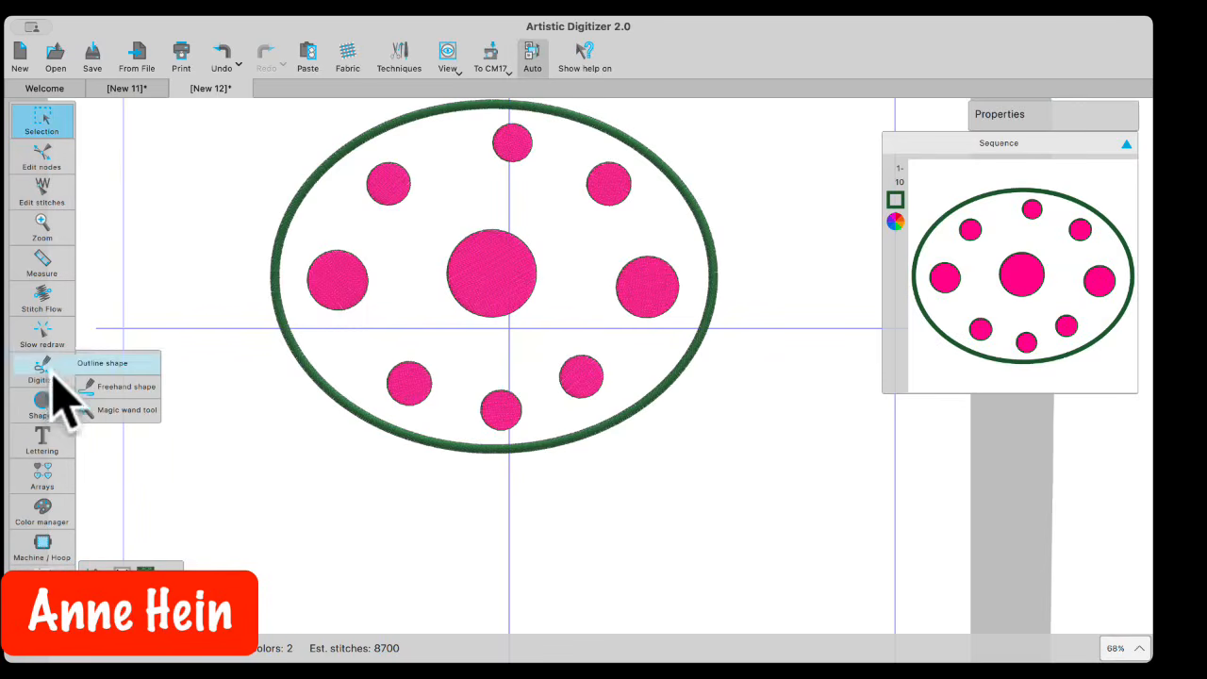
{"action": "left_click", "coordinate": [43, 340]}
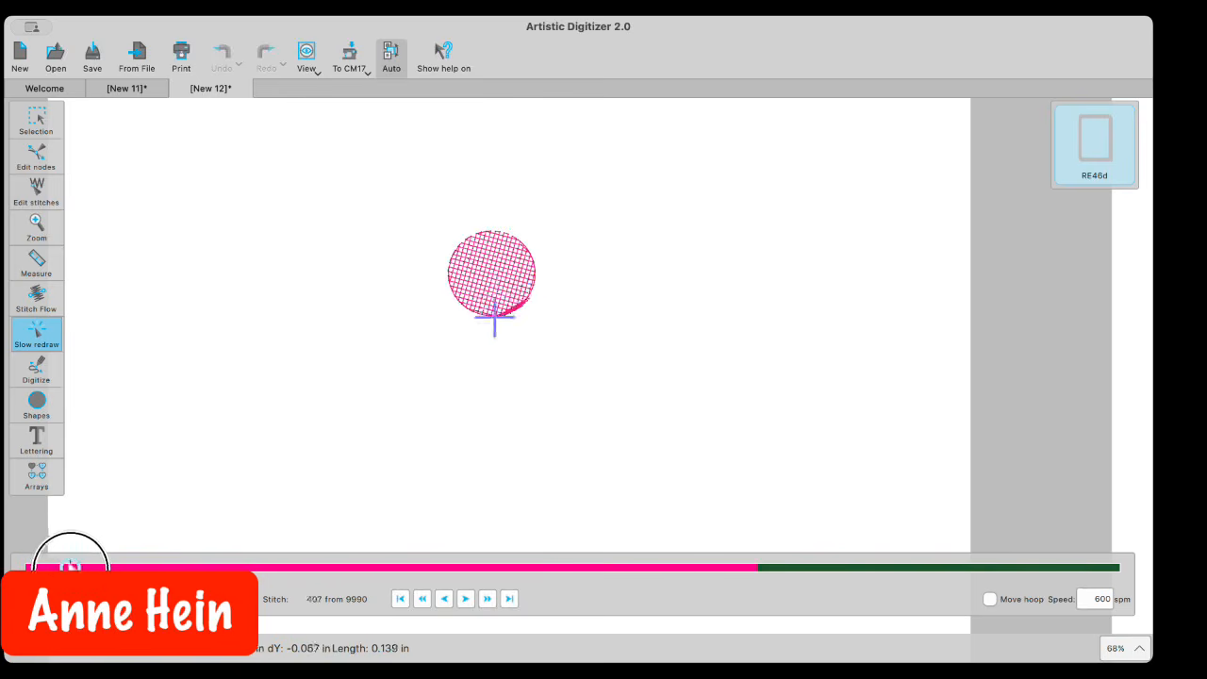
{"action": "mouse_move", "coordinate": [208, 566]}
{"action": "left_mouse_down"}
{"action": "mouse_move", "coordinate": [510, 545]}
{"action": "mouse_move", "coordinate": [659, 503]}
{"action": "mouse_move", "coordinate": [834, 484]}
{"action": "mouse_move", "coordinate": [890, 458]}
{"action": "mouse_move", "coordinate": [887, 444]}
{"action": "left_mouse_up"}
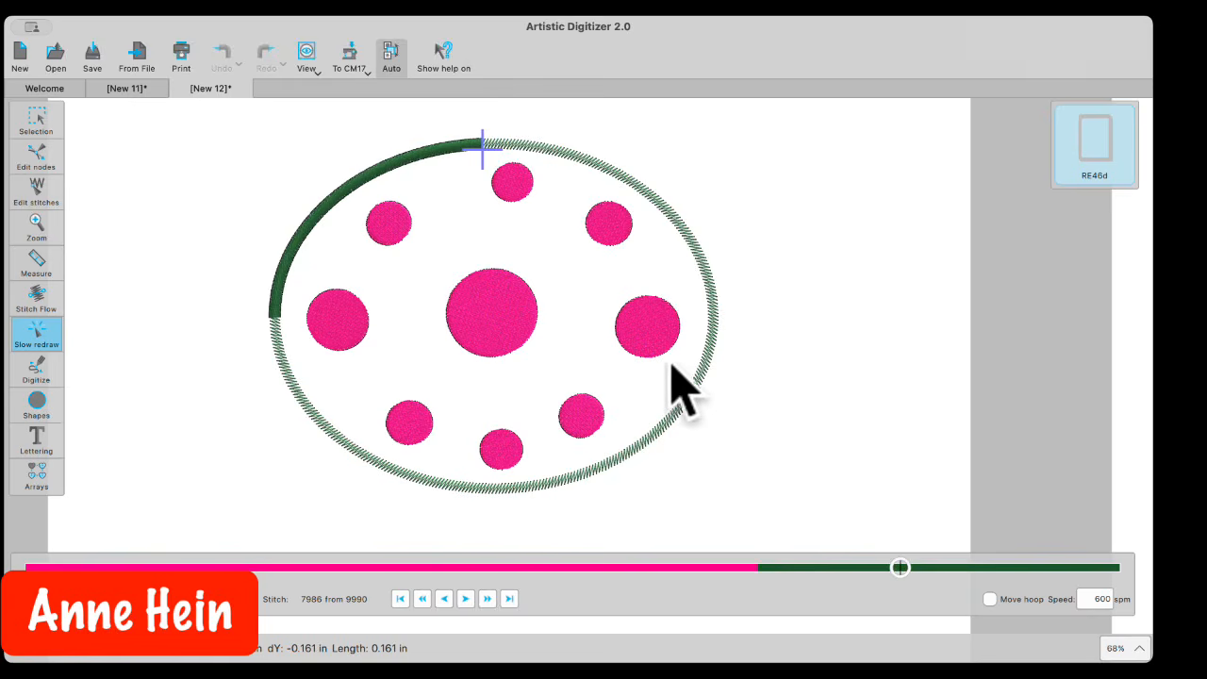
{"action": "left_click", "coordinate": [19, 132]}
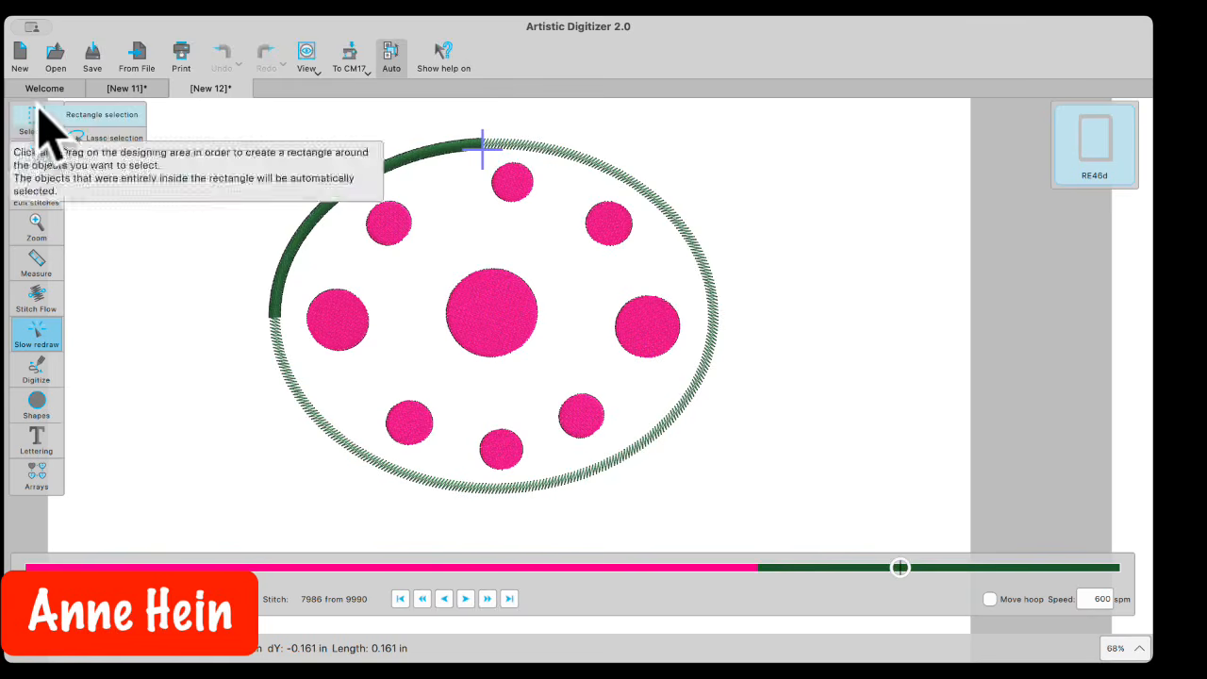
{"action": "left_click", "coordinate": [75, 115]}
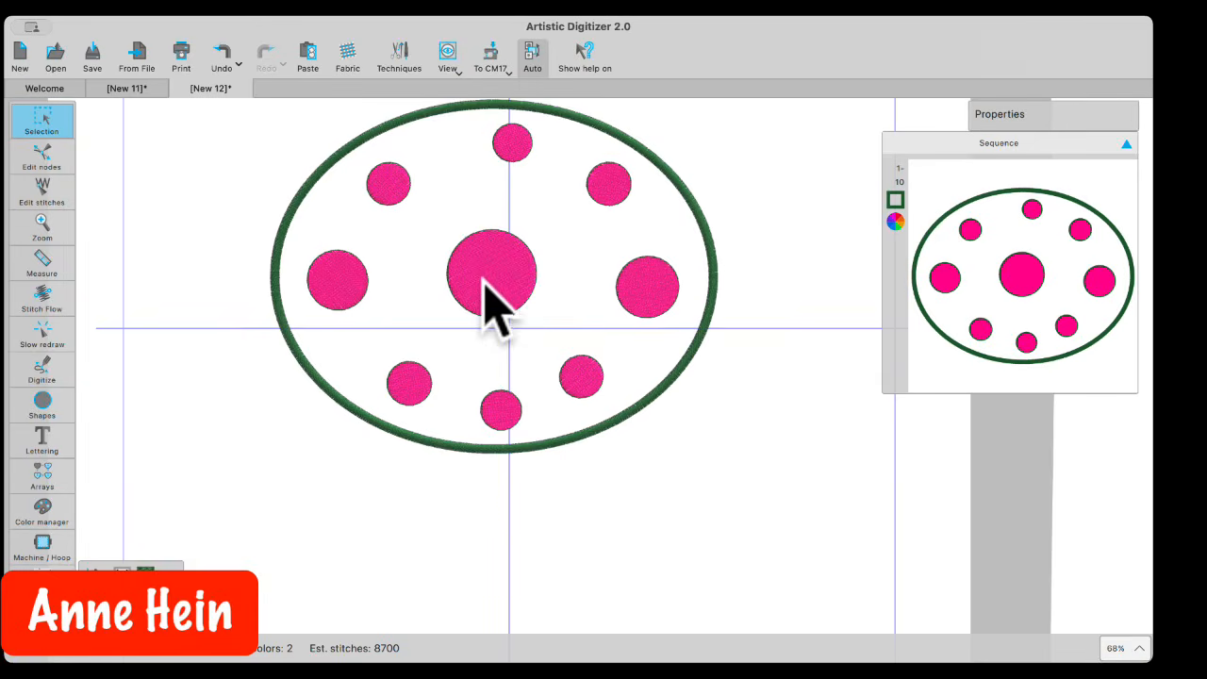
Step: Switch the design's stitch sequencing from Auto to Manual
{"action": "scroll", "coordinate": [483, 281], "scroll_direction": "up", "scroll_amount": 2}
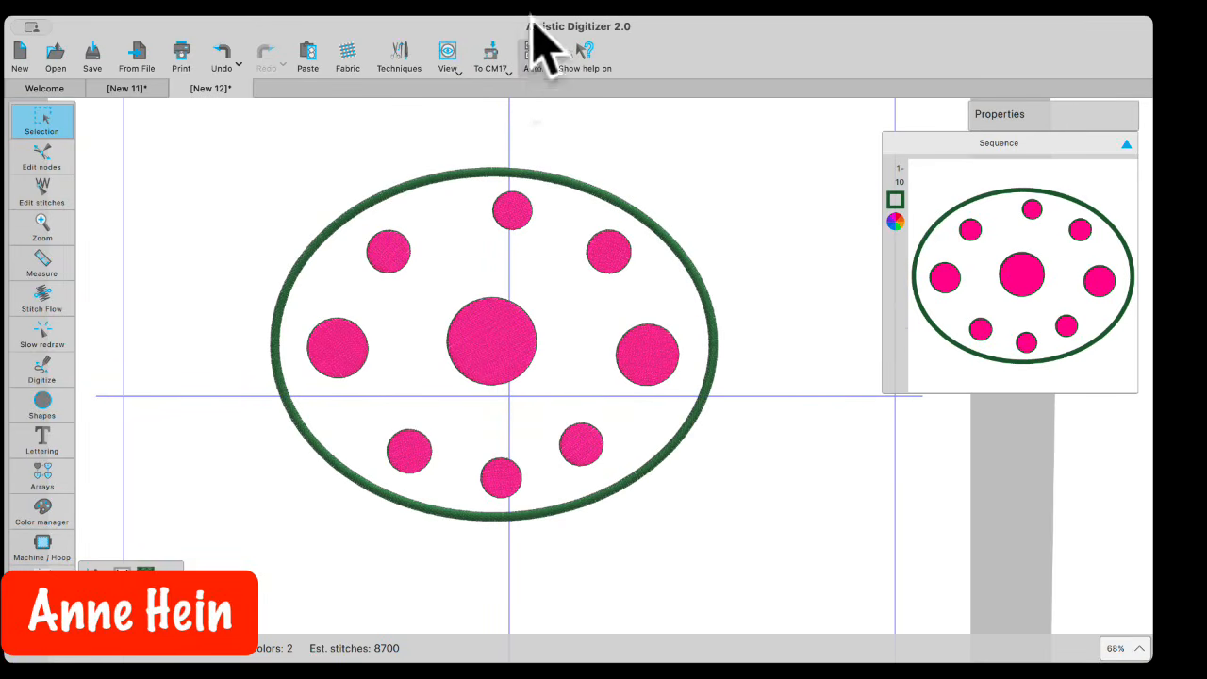
{"action": "left_click", "coordinate": [533, 56]}
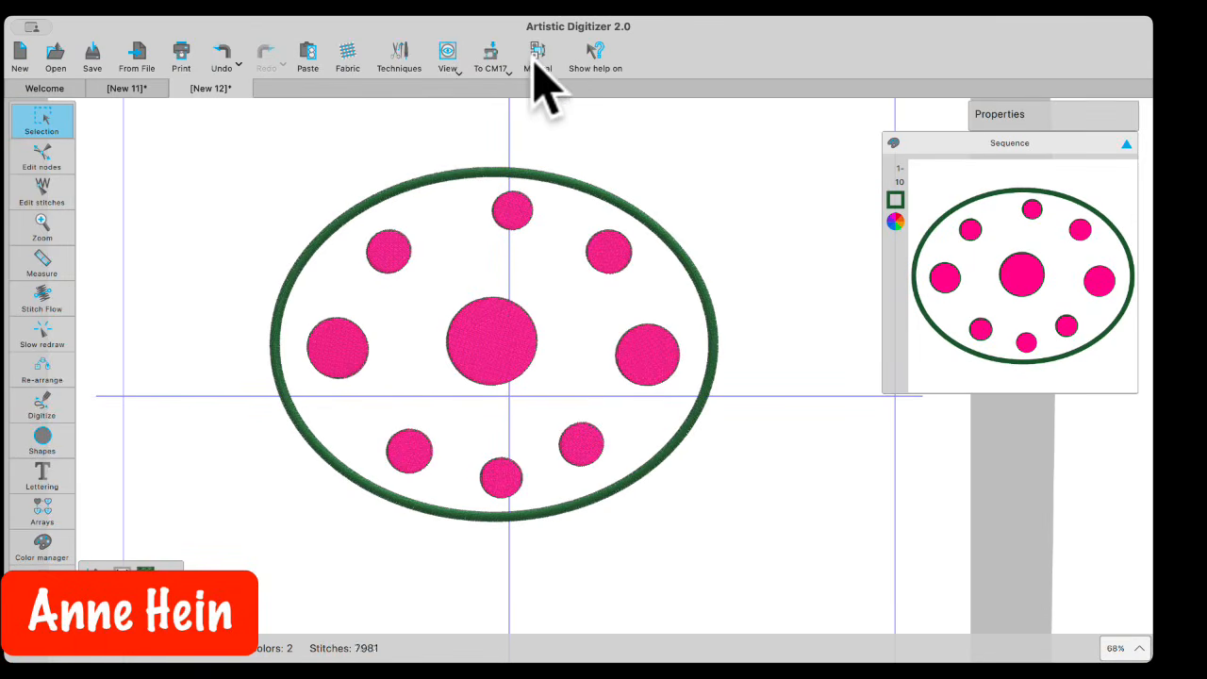
Step: Try to re-arrange the stitching order of the circles inside the space-filled ellipse
{"action": "left_click", "coordinate": [49, 368]}
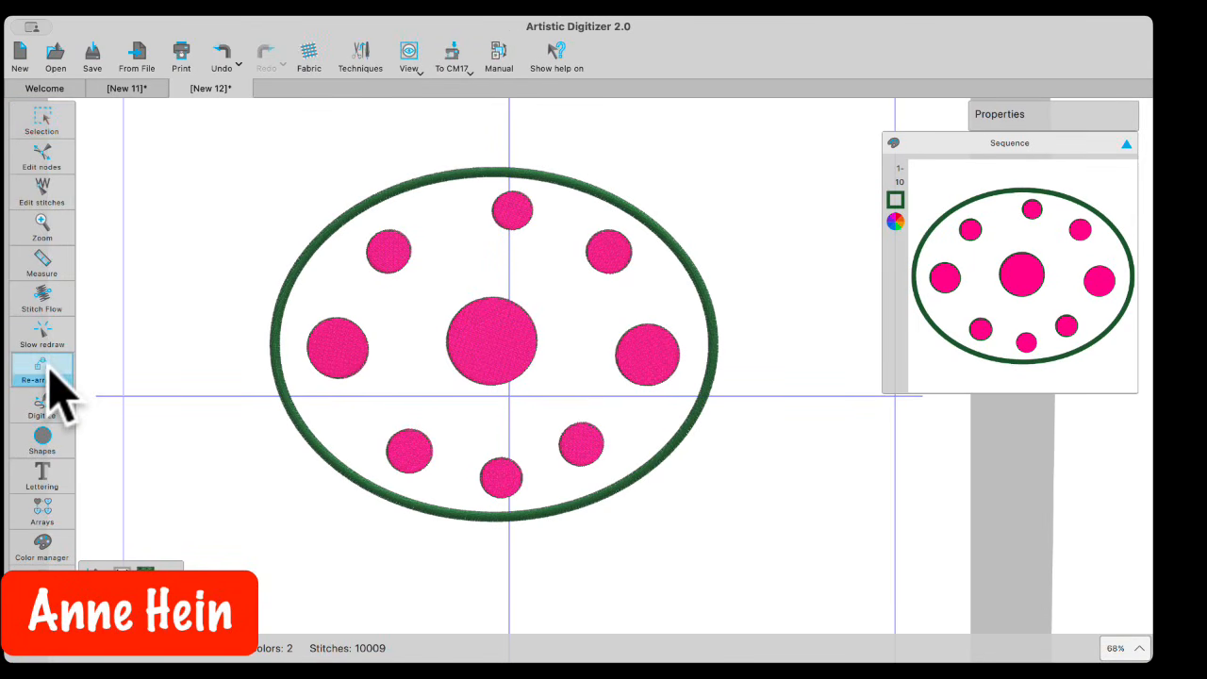
{"action": "left_click", "coordinate": [339, 347]}
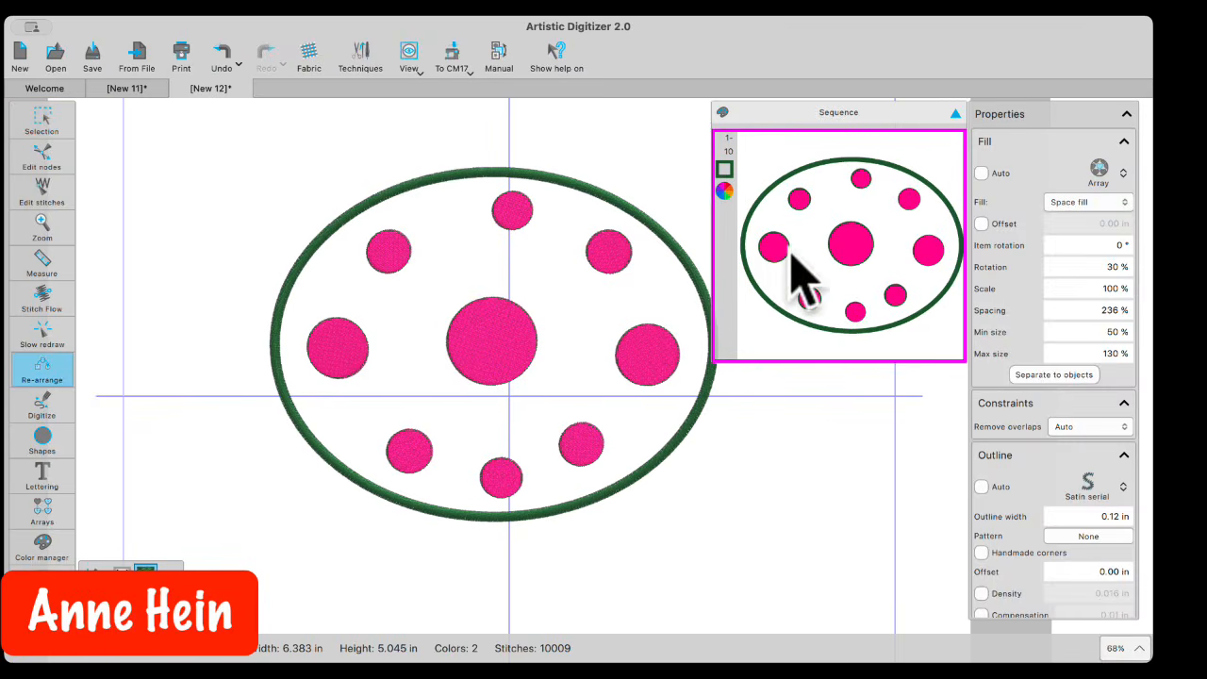
{"action": "scroll", "coordinate": [647, 248], "scroll_direction": "left", "scroll_amount": 2}
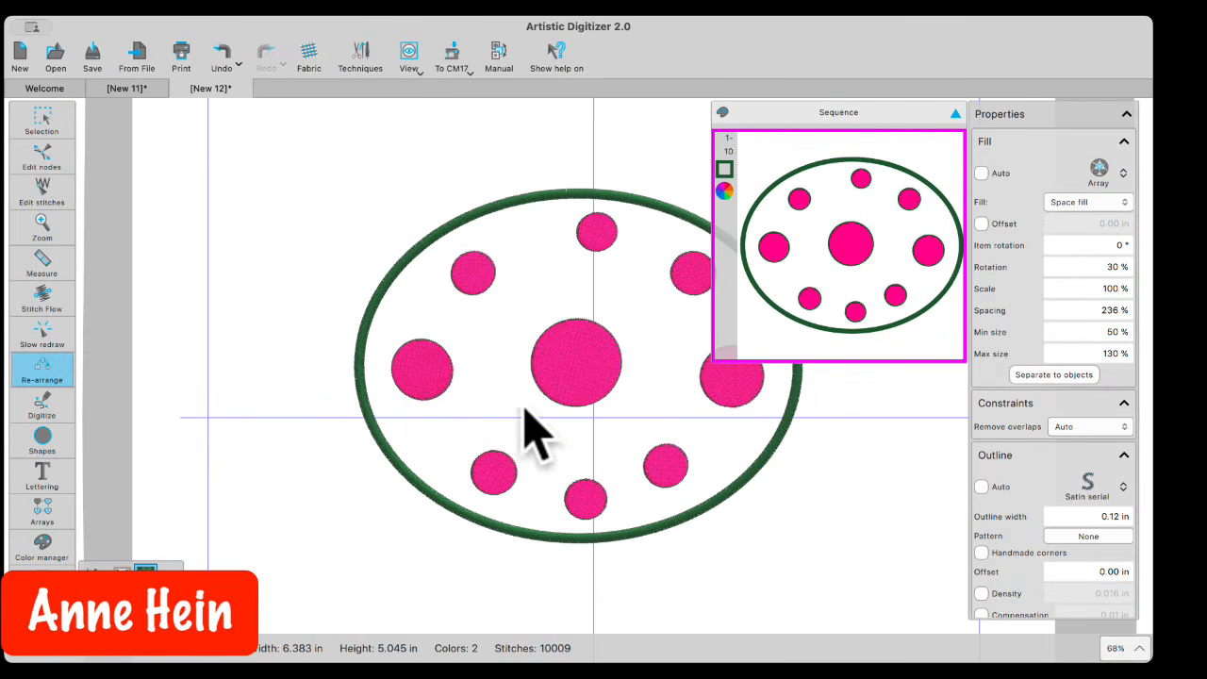
{"action": "scroll", "coordinate": [552, 435], "scroll_direction": "up", "scroll_amount": 3}
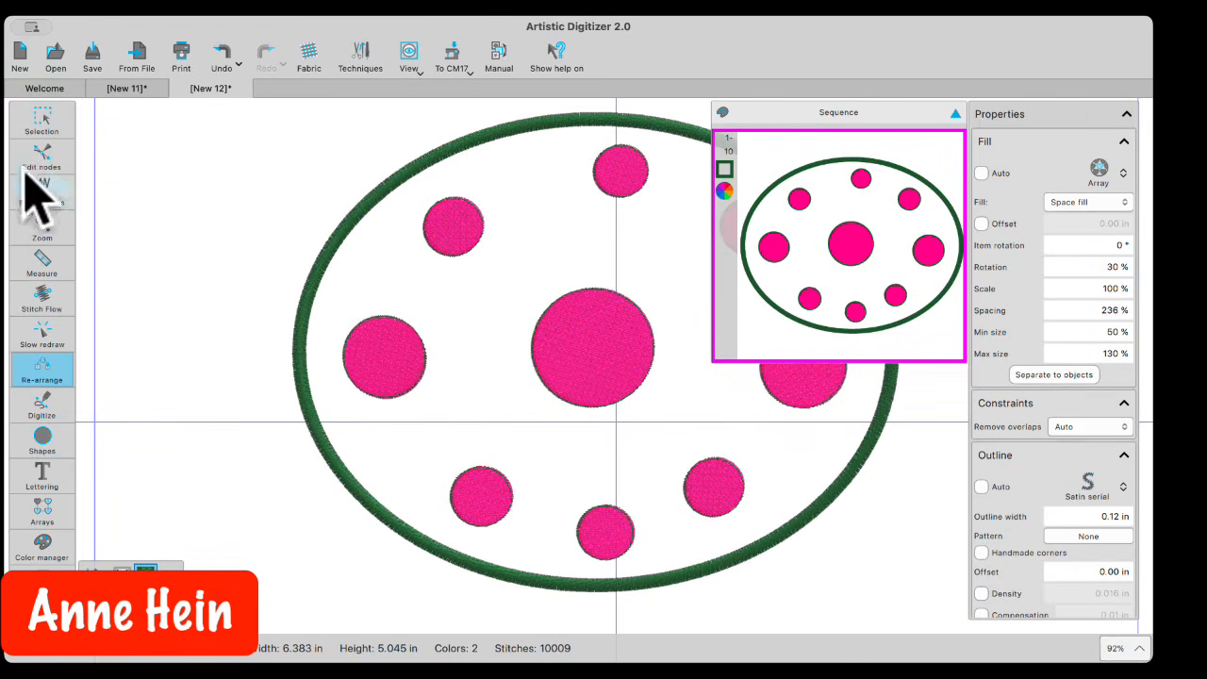
{"action": "left_click", "coordinate": [44, 162]}
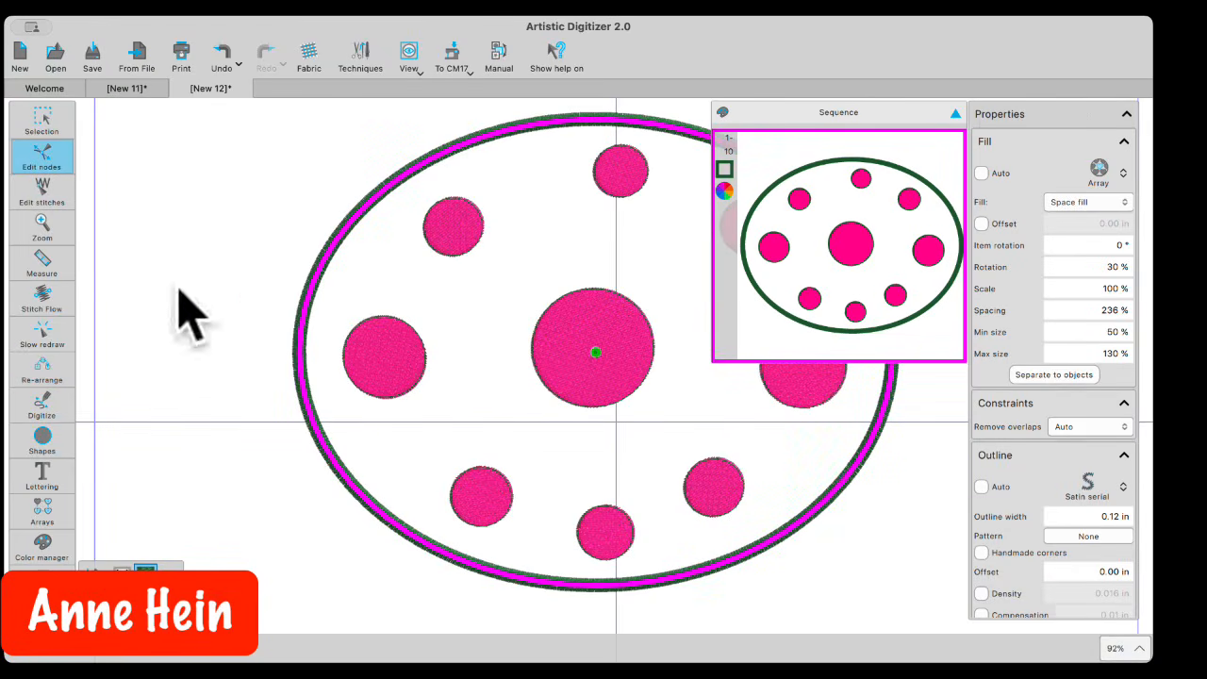
{"action": "left_click", "coordinate": [49, 366]}
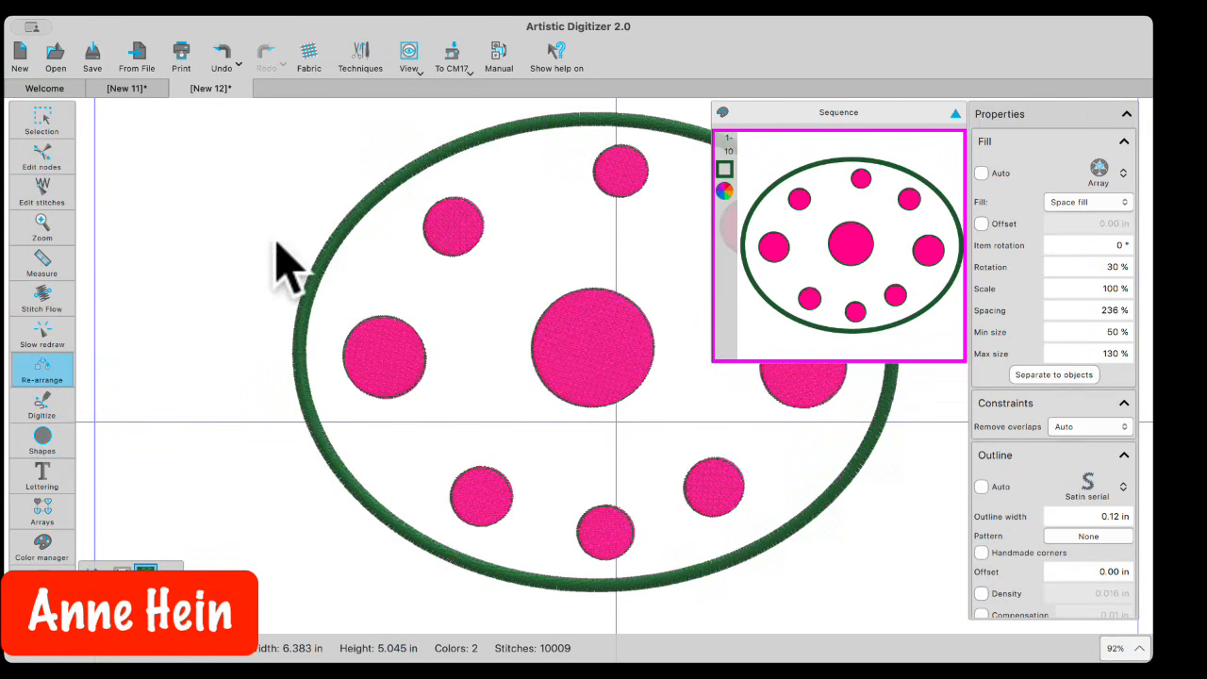
Step: Switch the design's stitch sequencing back to Auto
{"action": "left_click", "coordinate": [498, 52]}
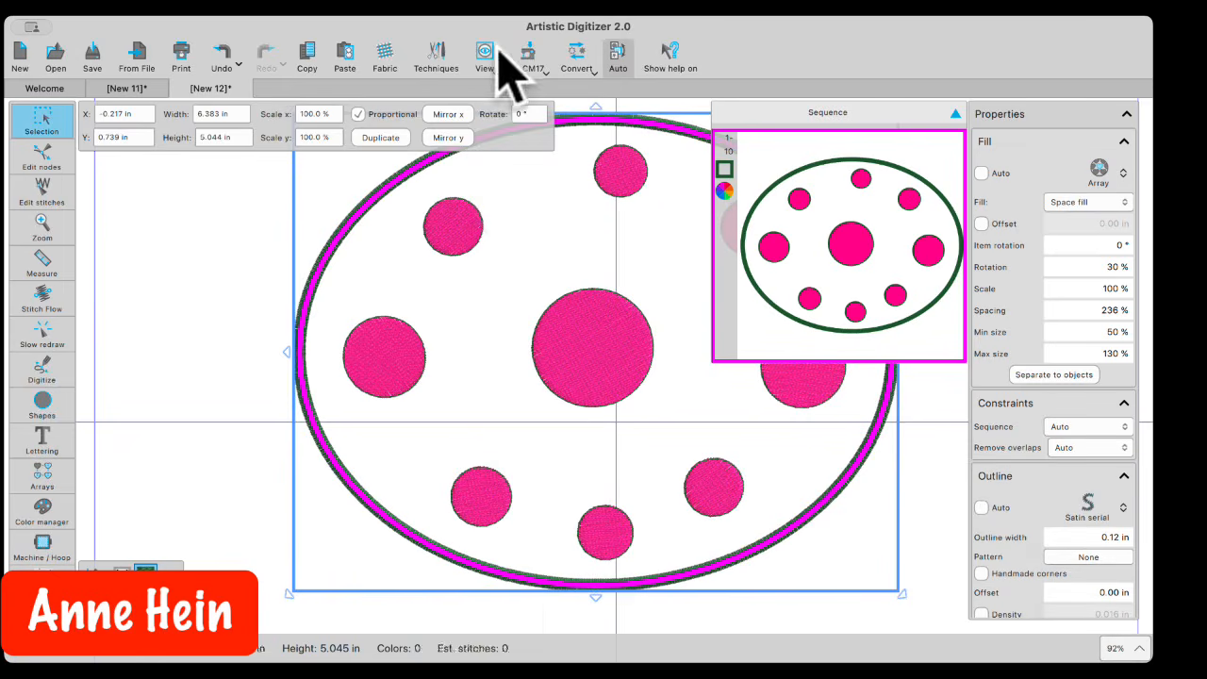
{"action": "scroll", "coordinate": [535, 404], "scroll_direction": "up", "scroll_amount": 3}
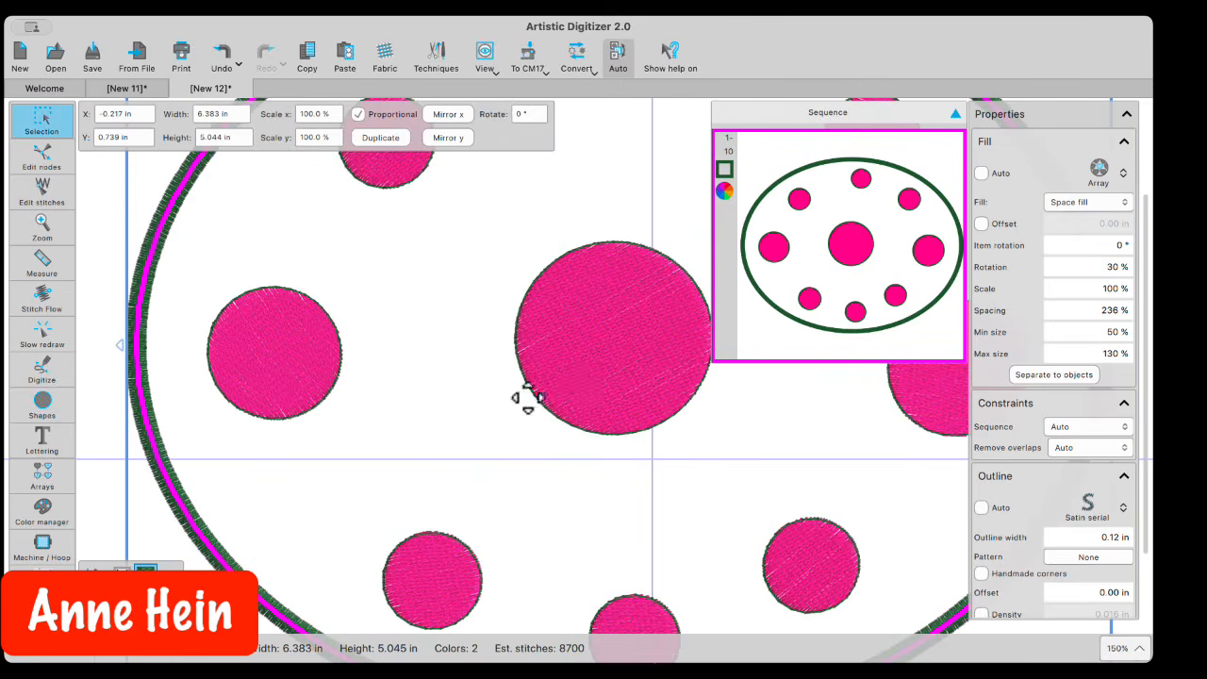
{"action": "left_click", "coordinate": [582, 387]}
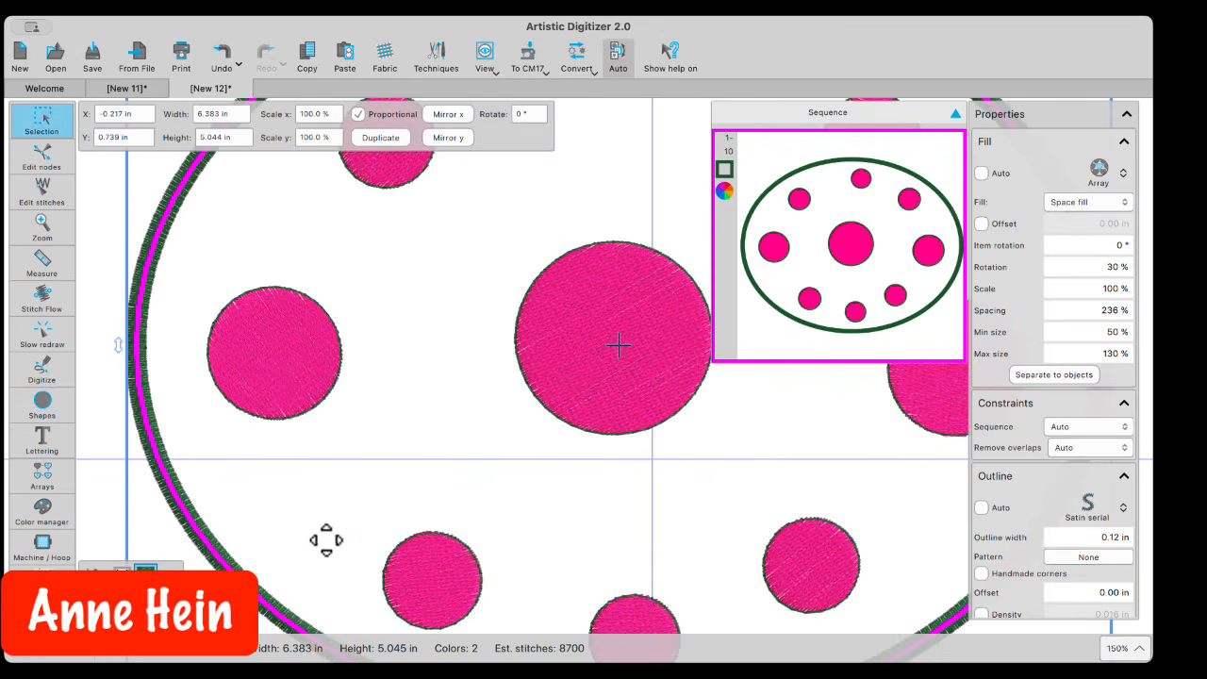
Step: Undo the manual sequencing and the separation of the array into individual circles
{"action": "left_click", "coordinate": [802, 212]}
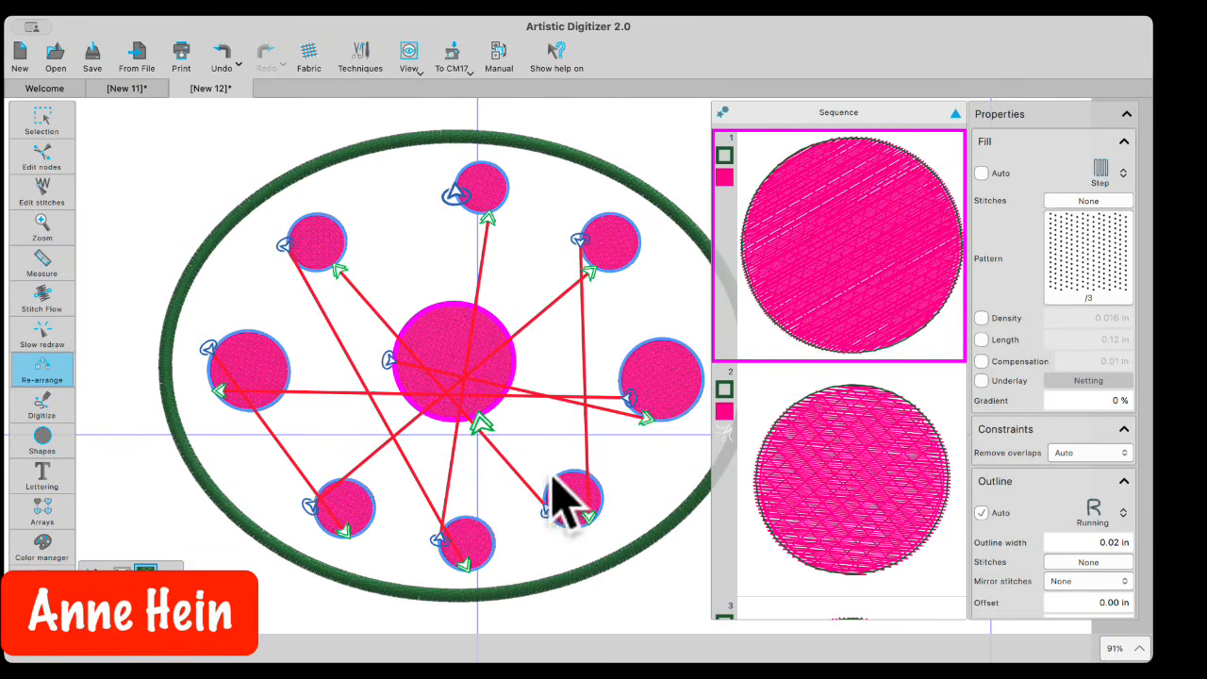
{"action": "left_click", "coordinate": [40, 119]}
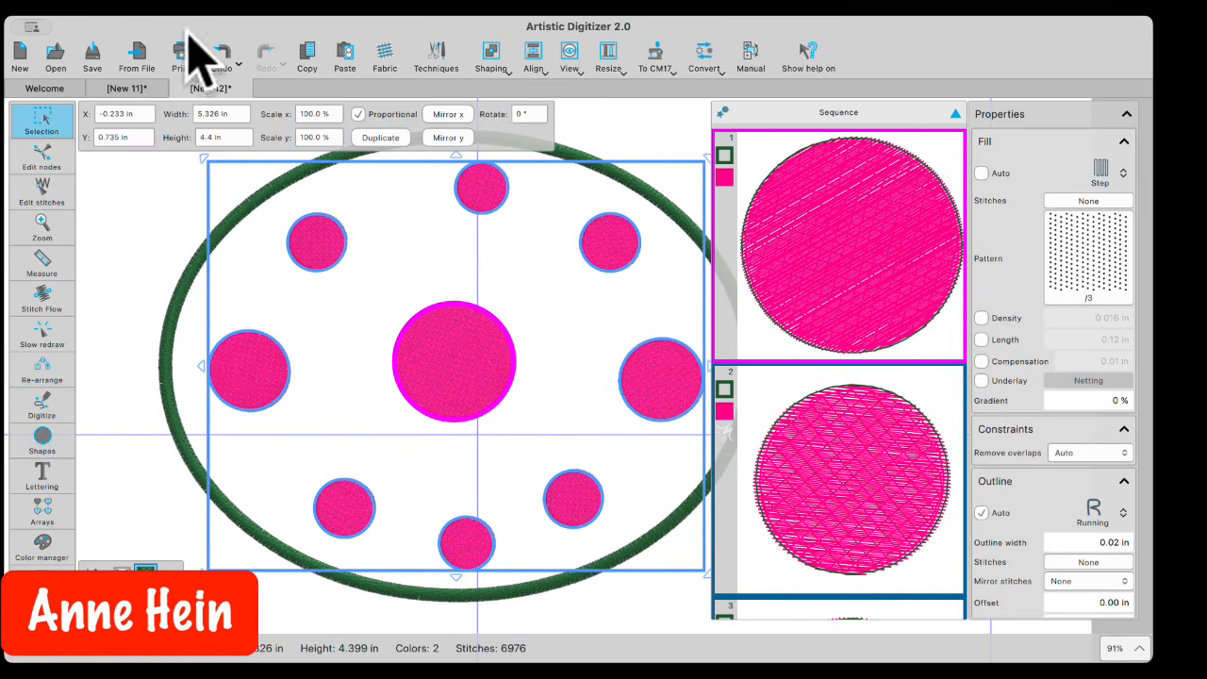
{"action": "left_click", "coordinate": [225, 57]}
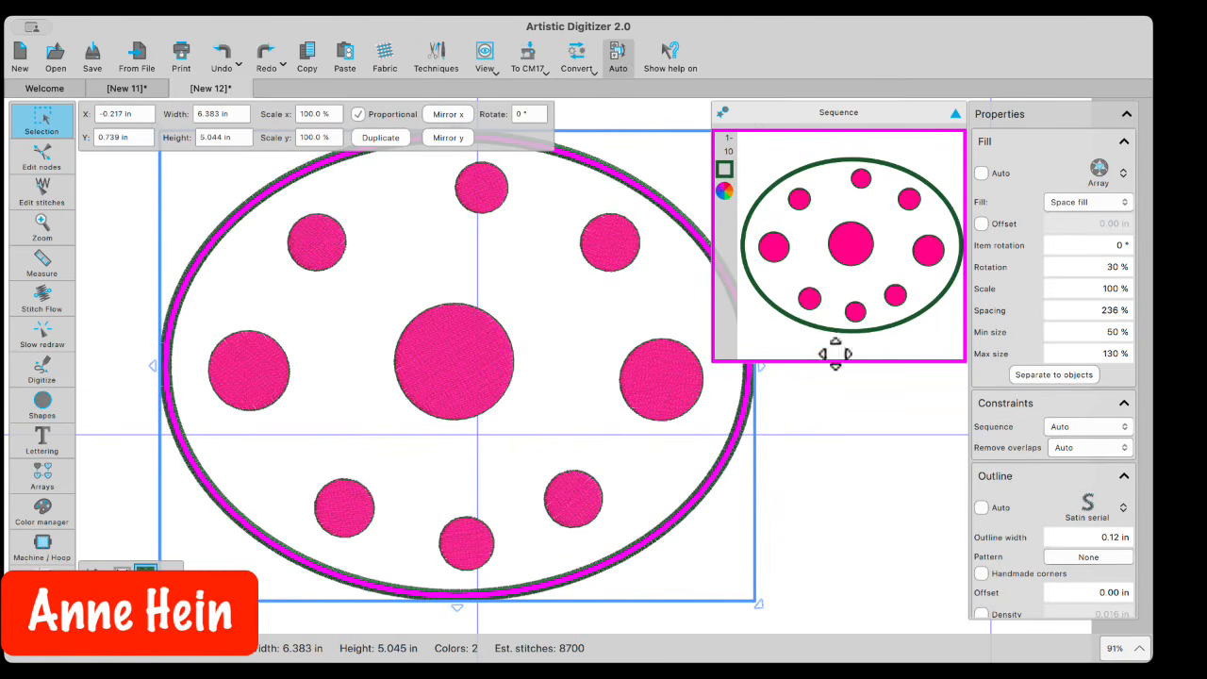
Step: Separate the space fill into individual circles without an outline and set the stitch sequencing to Manual
{"action": "left_click", "coordinate": [1057, 376]}
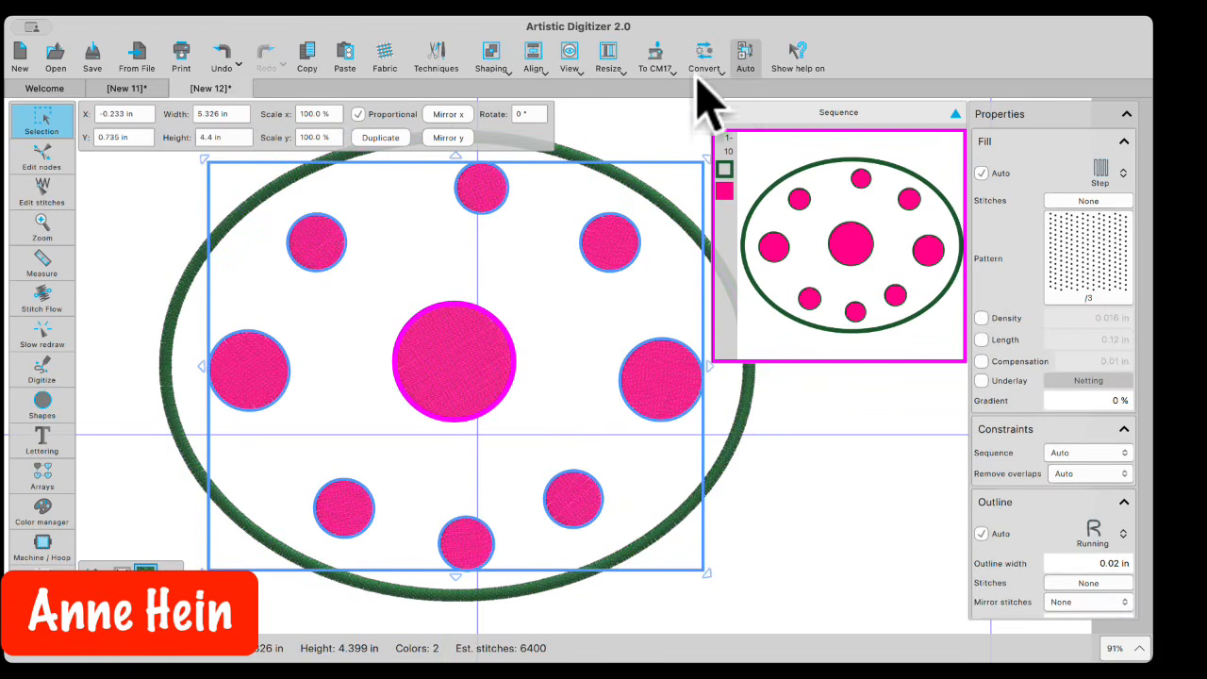
{"action": "left_click", "coordinate": [749, 56]}
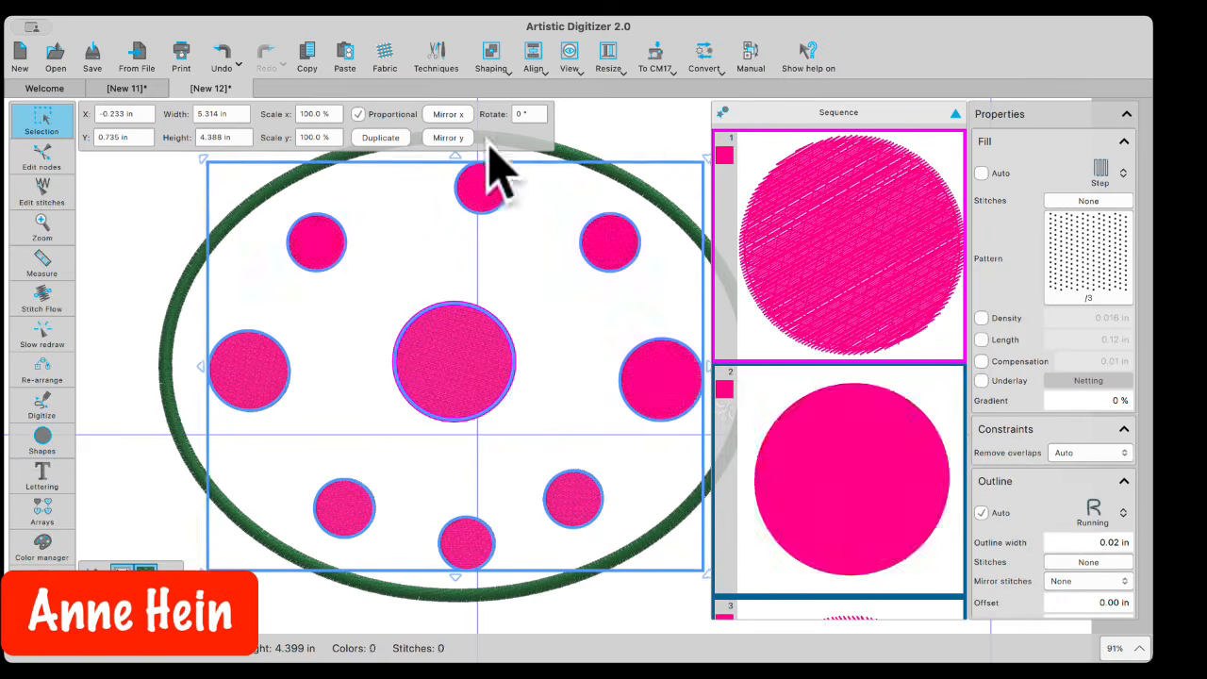
Step: Re-arrange the stitching order to run from the central circle to the top, upper-right and right circles
{"action": "left_click", "coordinate": [42, 370]}
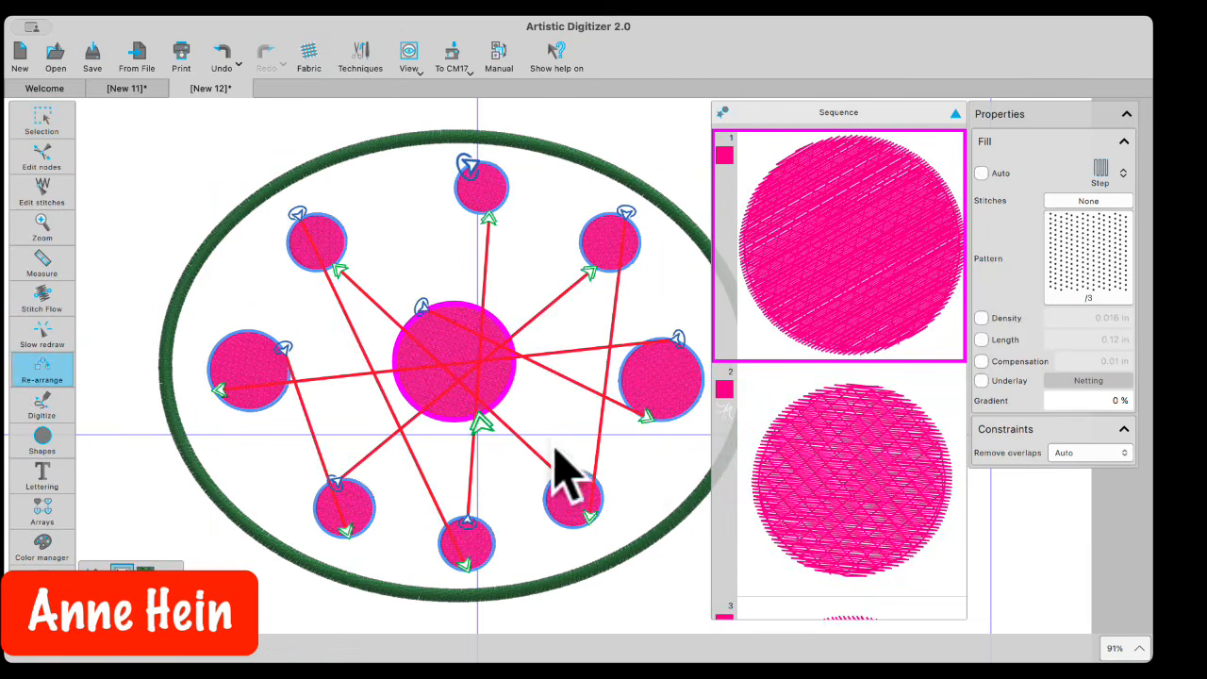
{"action": "scroll", "coordinate": [555, 451], "scroll_direction": "up", "scroll_amount": 3}
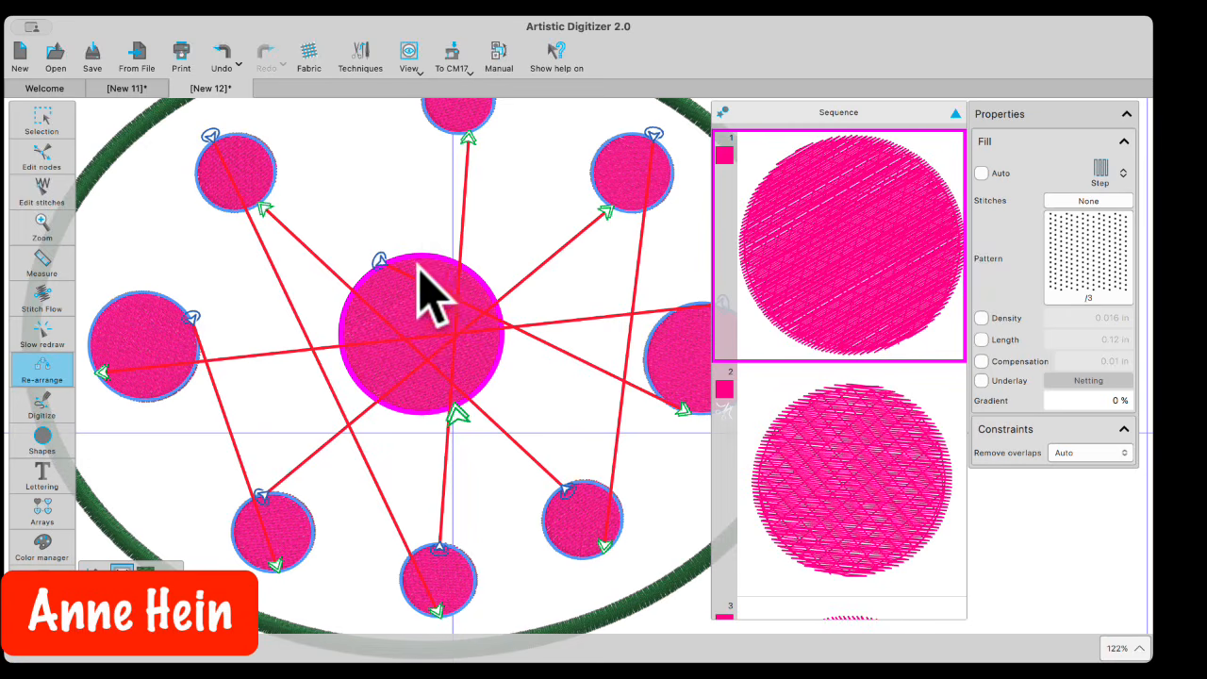
{"action": "left_click_drag", "start_coordinate": [431, 265], "coordinate": [457, 401]}
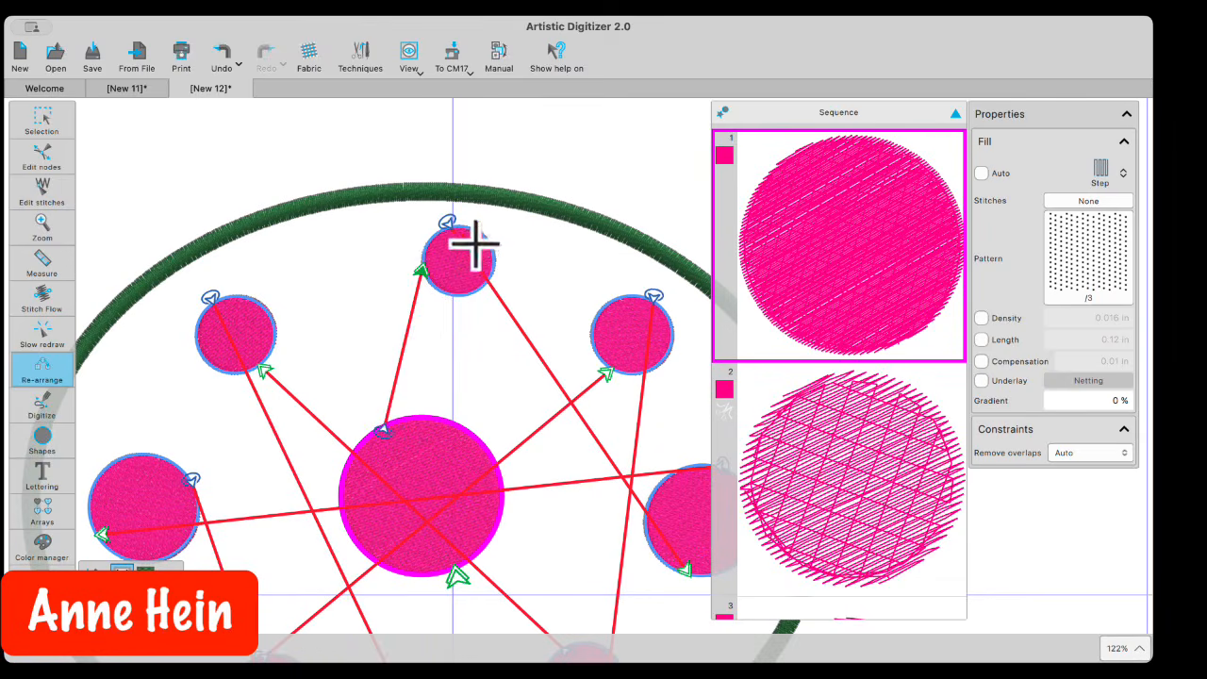
{"action": "left_click_drag", "start_coordinate": [497, 260], "coordinate": [608, 302]}
{"action": "scroll", "coordinate": [649, 402], "scroll_direction": "down", "scroll_amount": 2}
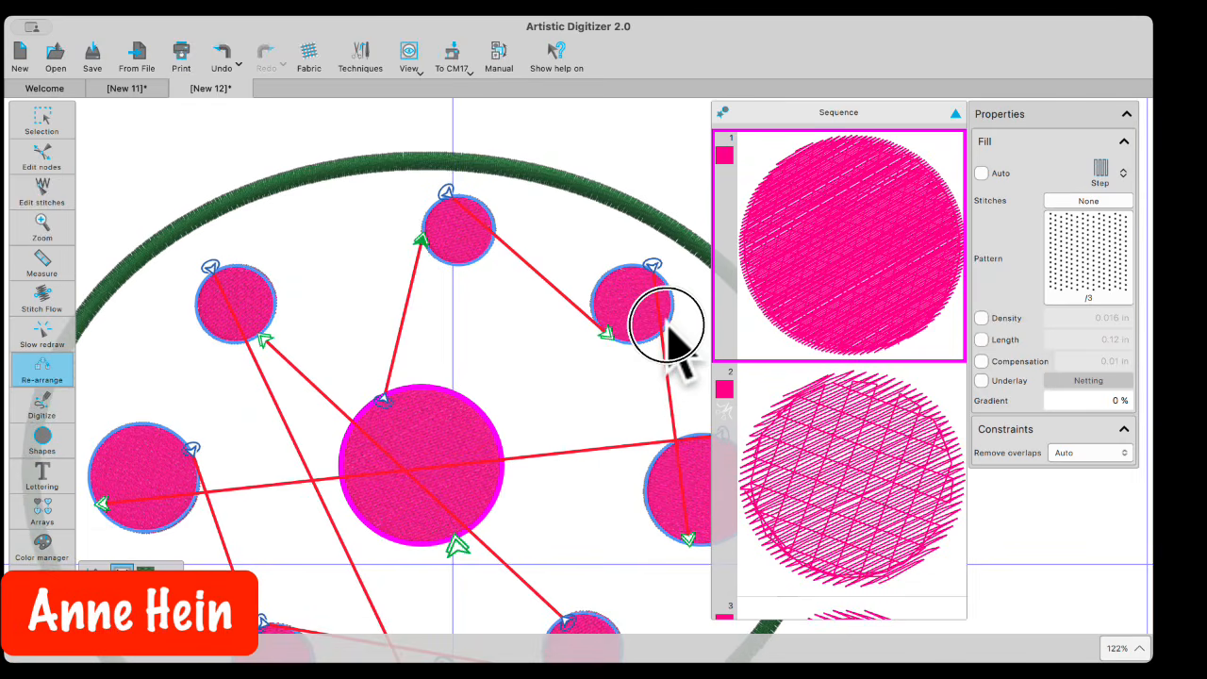
{"action": "left_click_drag", "start_coordinate": [668, 321], "coordinate": [686, 437]}
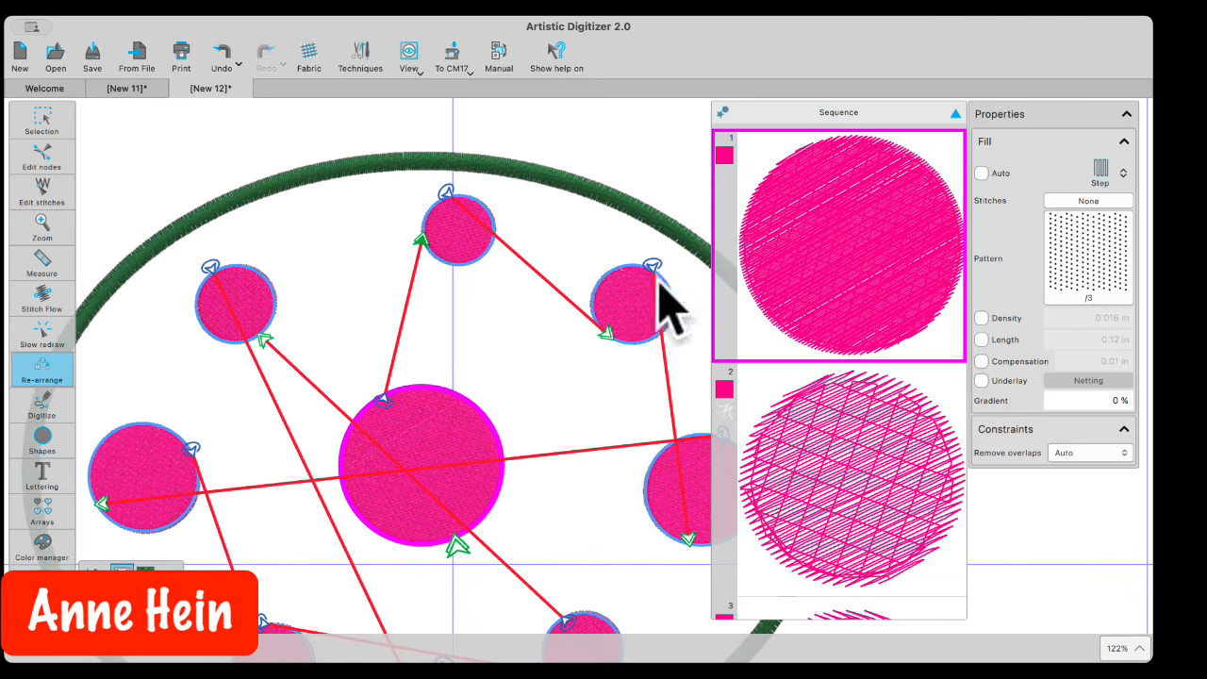
Step: Move the upper-right circle's start point to its upper-left edge and its end point to its lower-right edge
{"action": "left_click_drag", "start_coordinate": [609, 336], "coordinate": [591, 286]}
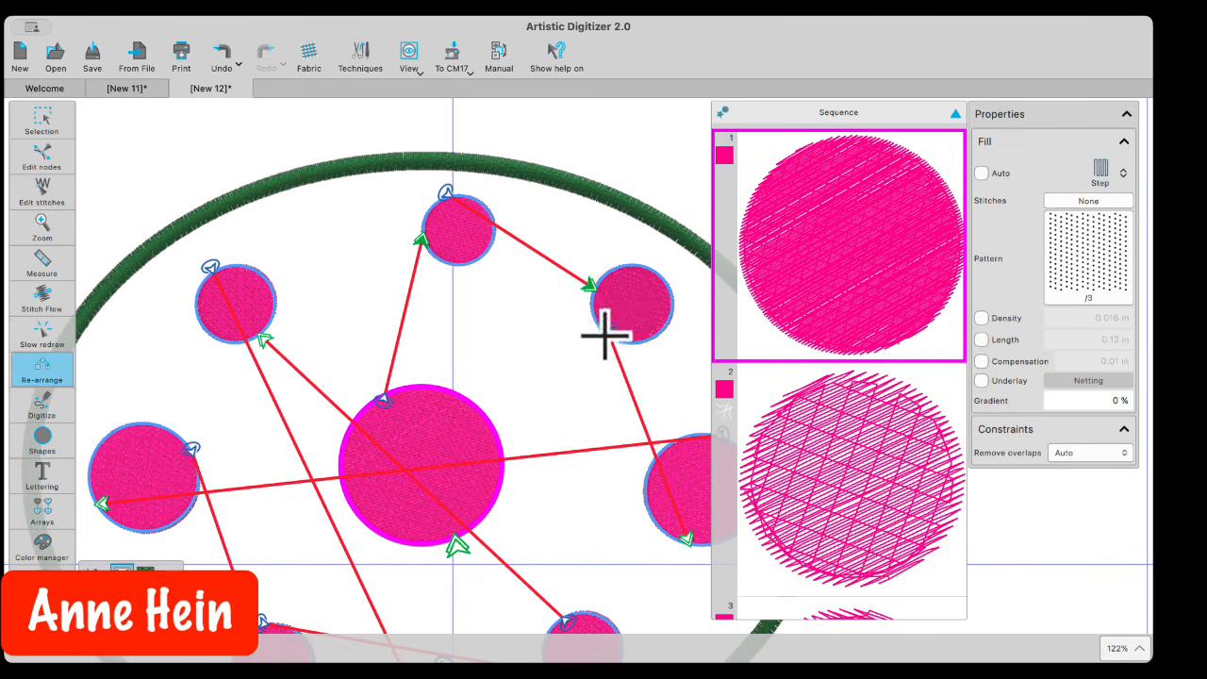
{"action": "left_click_drag", "start_coordinate": [630, 344], "coordinate": [662, 335]}
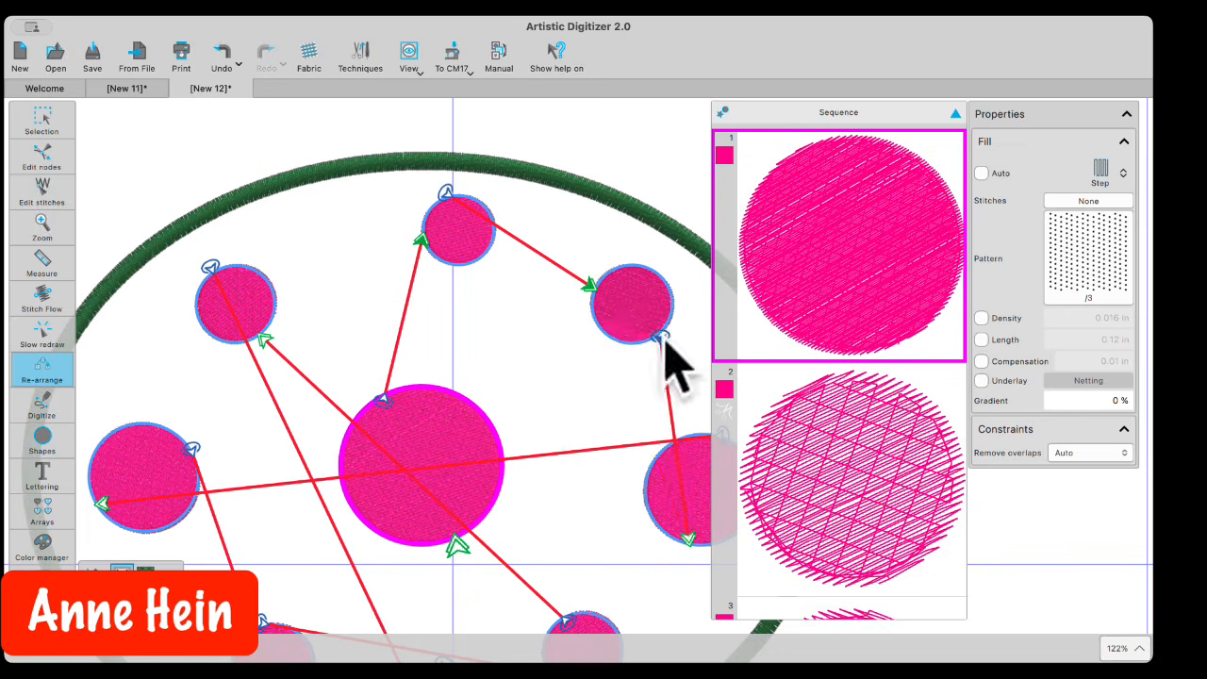
Step: Continue the stitching order clockwise from the right circle through the lower-right and bottom circles to the lower-left circle
{"action": "scroll", "coordinate": [642, 508], "scroll_direction": "up", "scroll_amount": 5}
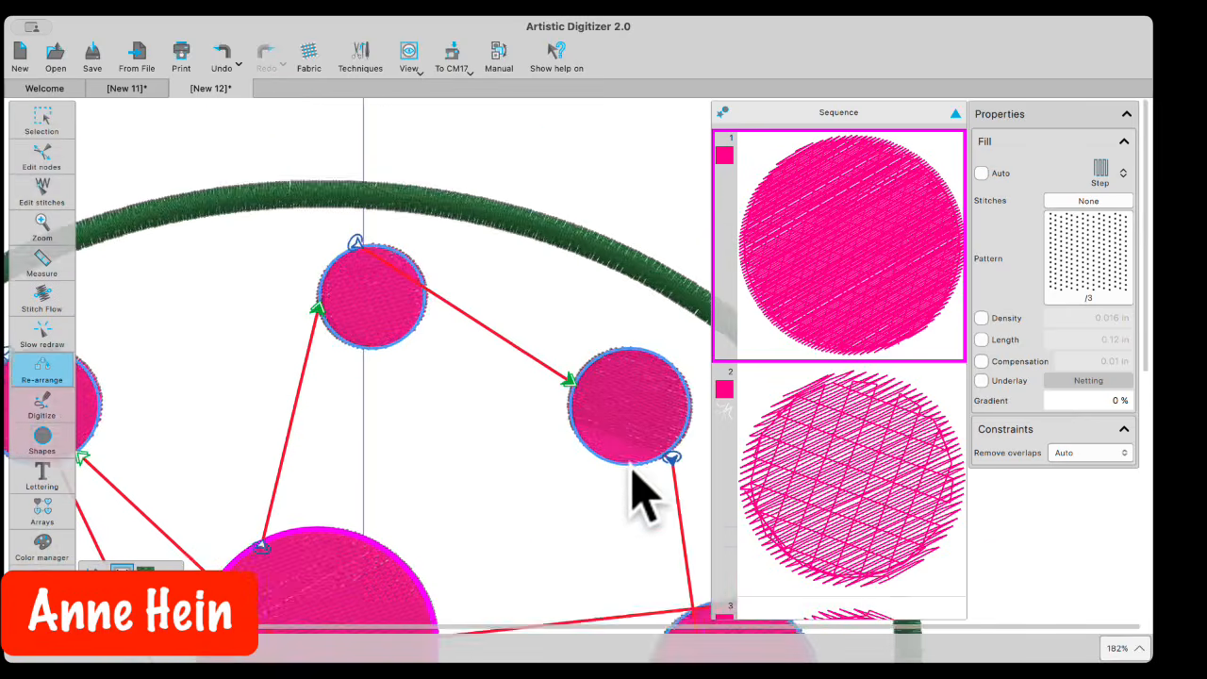
{"action": "scroll", "coordinate": [630, 481], "scroll_direction": "right", "scroll_amount": 5}
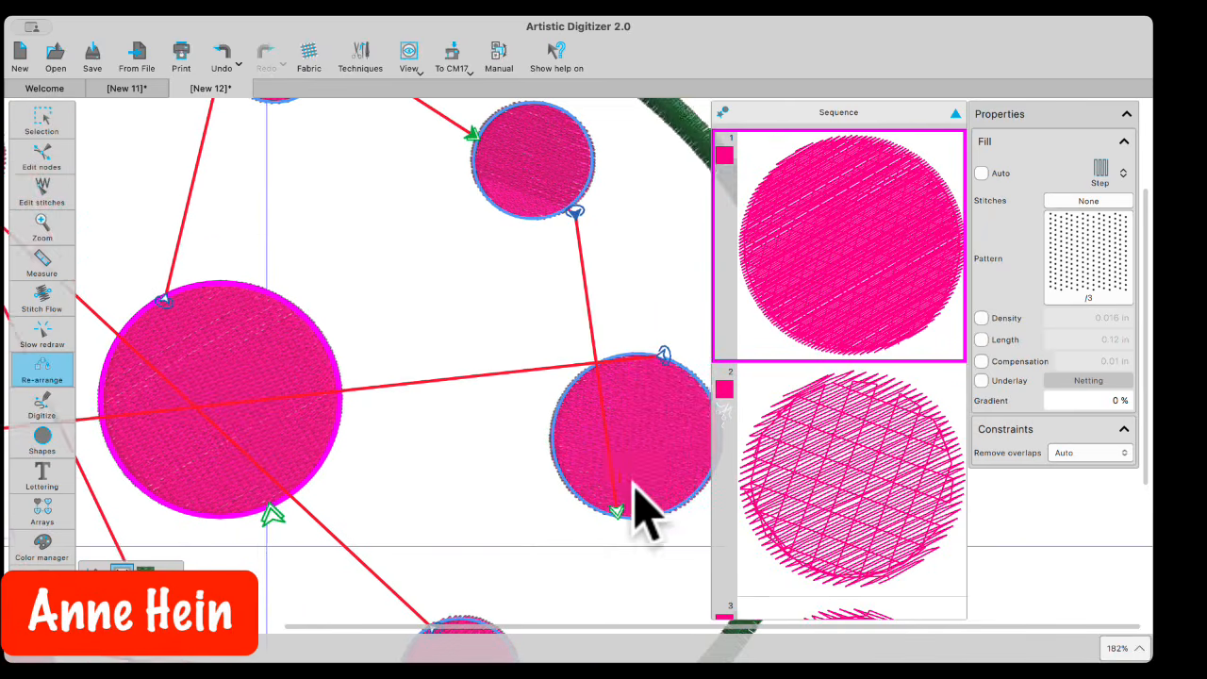
{"action": "scroll", "coordinate": [638, 507], "scroll_direction": "down", "scroll_amount": 5}
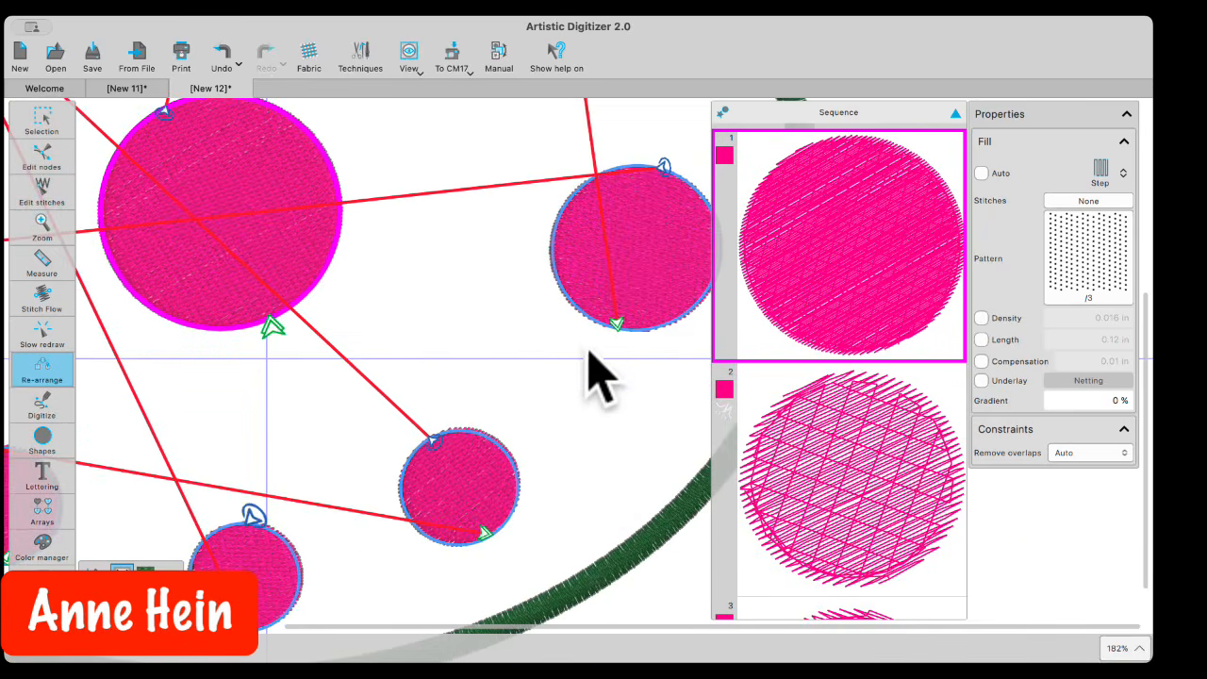
{"action": "left_click_drag", "start_coordinate": [600, 327], "coordinate": [507, 506]}
{"action": "left_click_drag", "start_coordinate": [415, 528], "coordinate": [313, 608]}
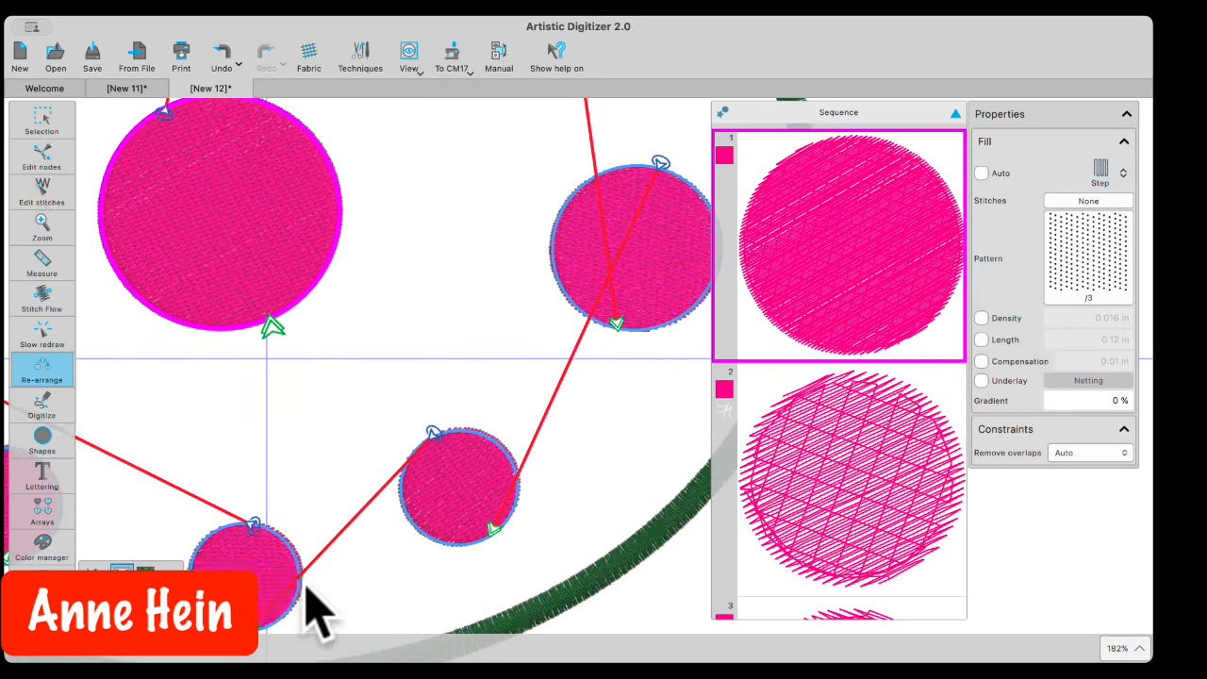
{"action": "scroll", "coordinate": [324, 588], "scroll_direction": "right", "scroll_amount": 2}
{"action": "scroll", "coordinate": [343, 572], "scroll_direction": "left", "scroll_amount": 5}
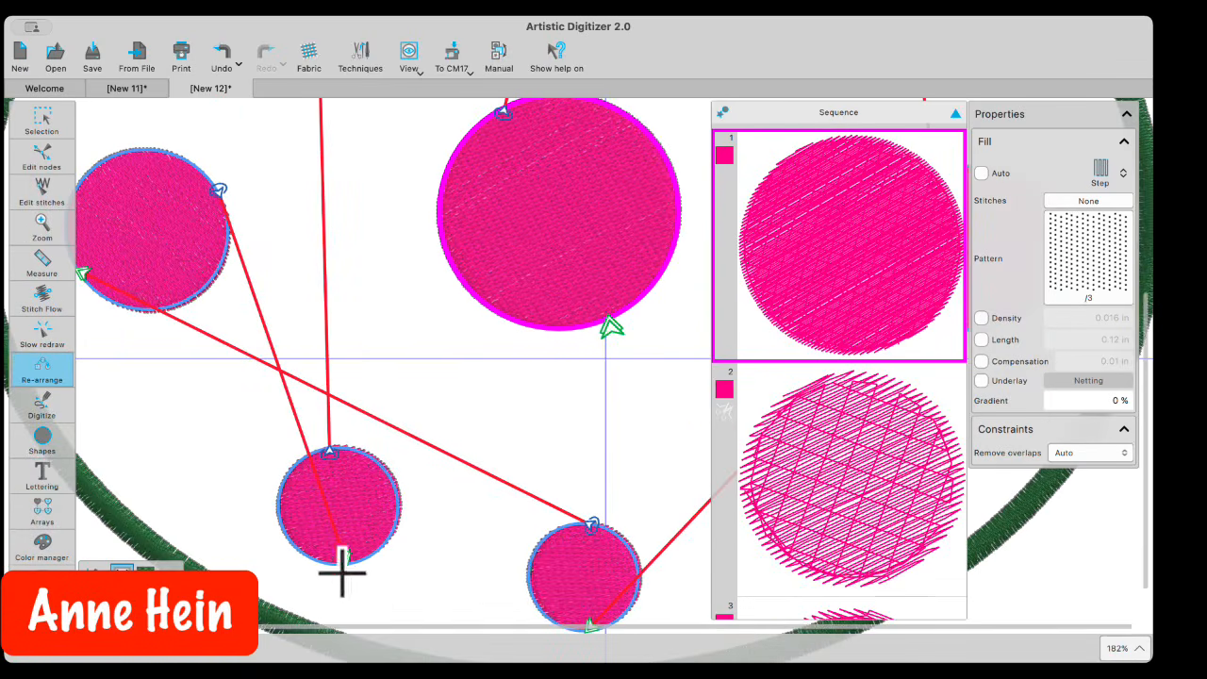
{"action": "left_click_drag", "start_coordinate": [545, 585], "coordinate": [400, 553]}
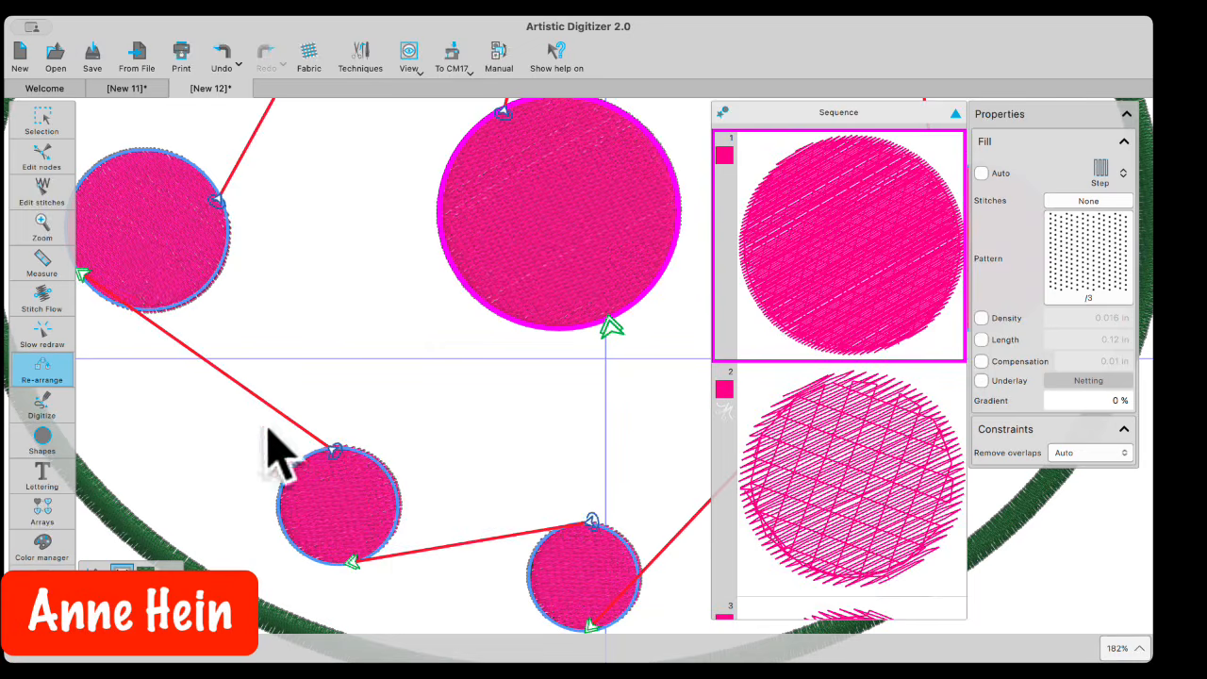
Step: Move the start and end points on the right, lower-right, bottom and left circles to face their neighbours, shortening the connecting jumps
{"action": "scroll", "coordinate": [221, 230], "scroll_direction": "down", "scroll_amount": 3}
{"action": "scroll", "coordinate": [264, 269], "scroll_direction": "down", "scroll_amount": 4}
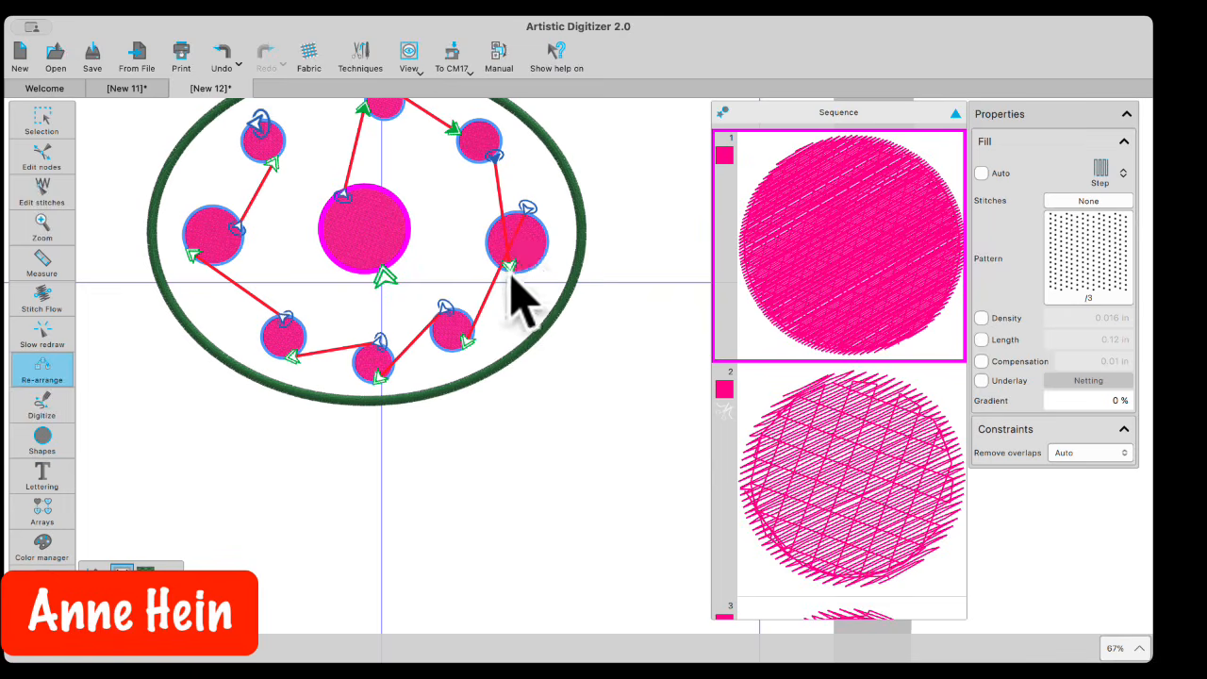
{"action": "mouse_move", "coordinate": [510, 269]}
{"action": "left_mouse_down"}
{"action": "mouse_move", "coordinate": [497, 216]}
{"action": "mouse_move", "coordinate": [508, 212]}
{"action": "left_mouse_up"}
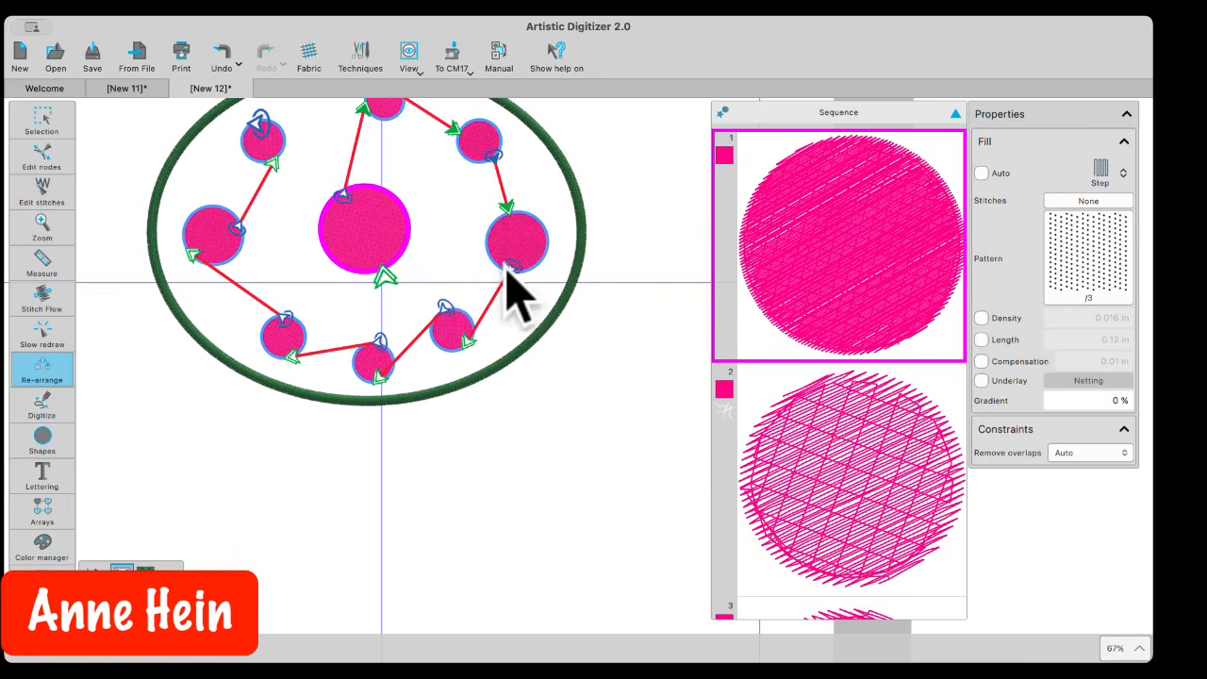
{"action": "mouse_move", "coordinate": [462, 349]}
{"action": "left_mouse_down"}
{"action": "mouse_move", "coordinate": [471, 315]}
{"action": "mouse_move", "coordinate": [436, 343]}
{"action": "left_mouse_up"}
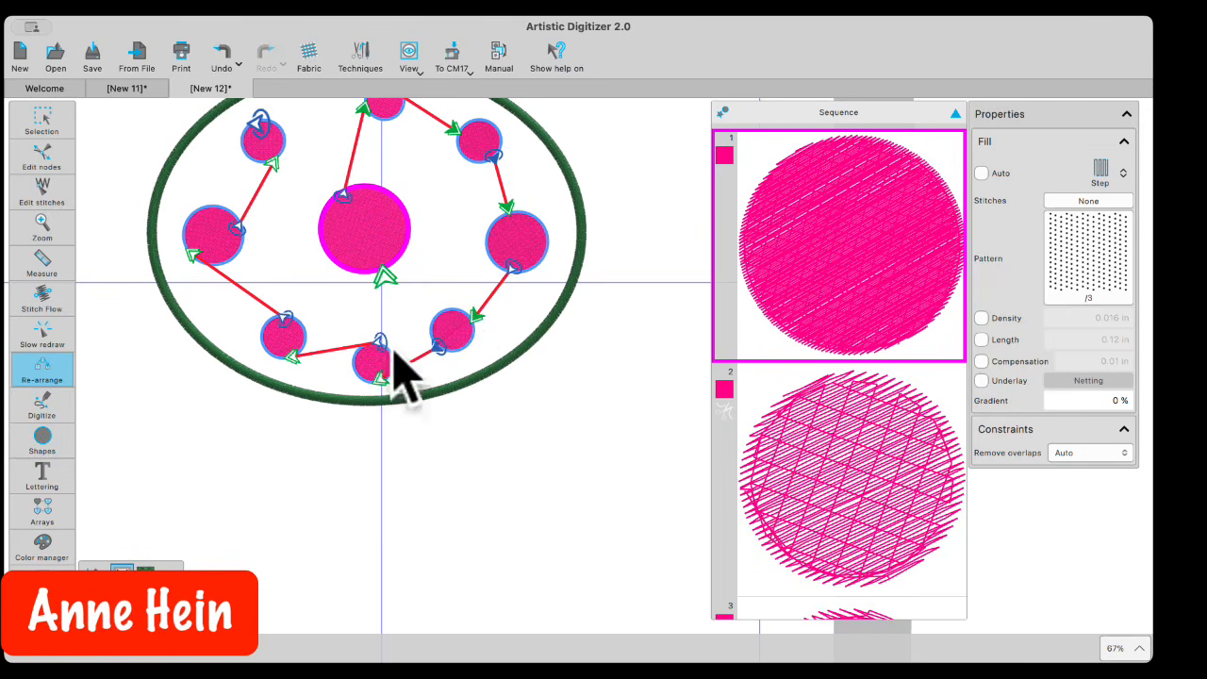
{"action": "mouse_move", "coordinate": [382, 379]}
{"action": "left_mouse_down"}
{"action": "mouse_move", "coordinate": [390, 360]}
{"action": "mouse_move", "coordinate": [358, 363]}
{"action": "left_mouse_up"}
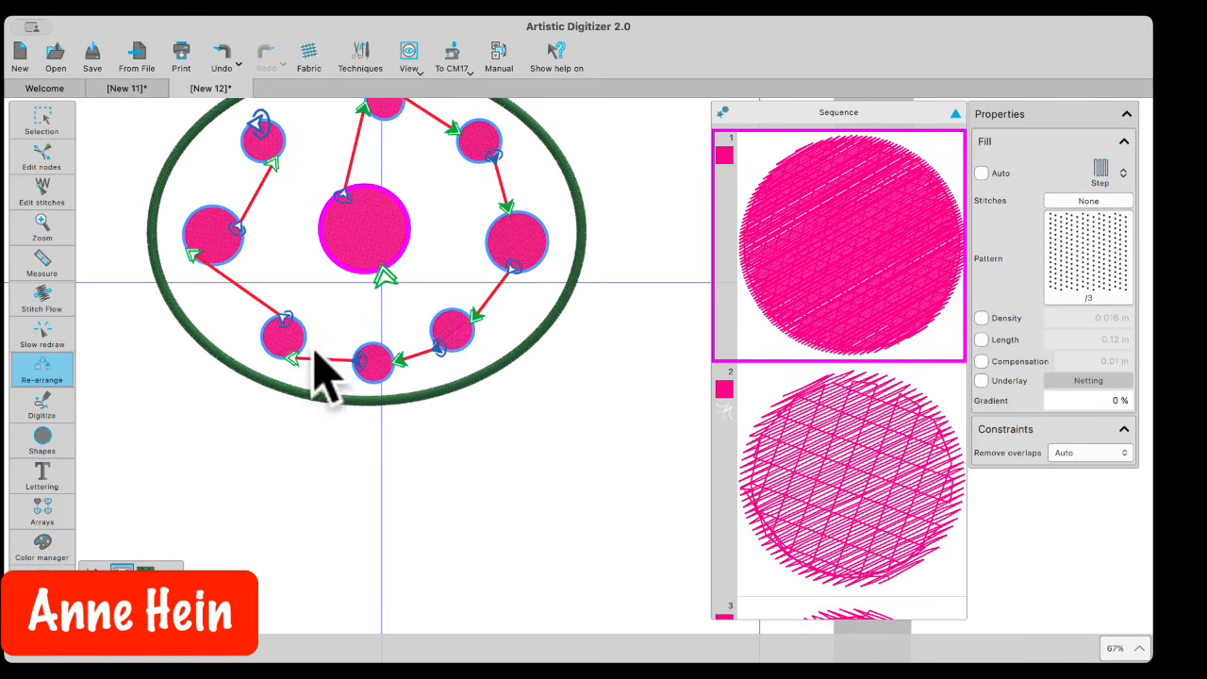
{"action": "left_click_drag", "start_coordinate": [240, 230], "coordinate": [230, 208]}
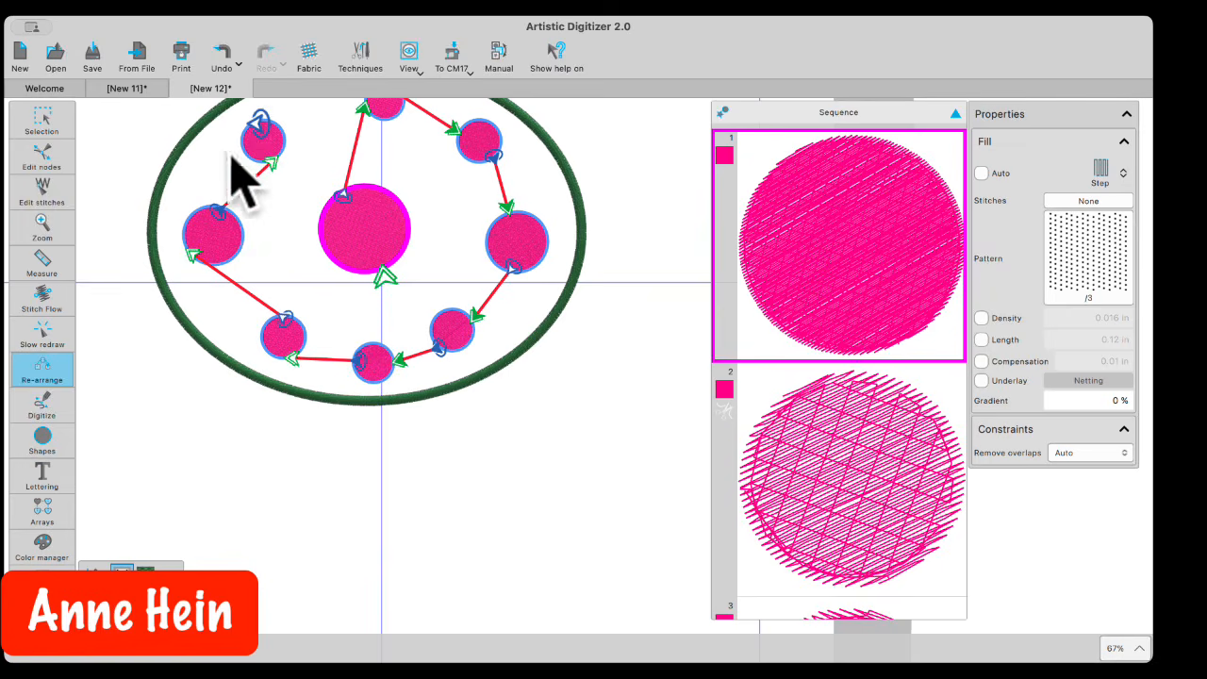
Step: Preview the complete stitching order of the circles and the satin ellipse with Slow redraw
{"action": "left_click", "coordinate": [41, 123]}
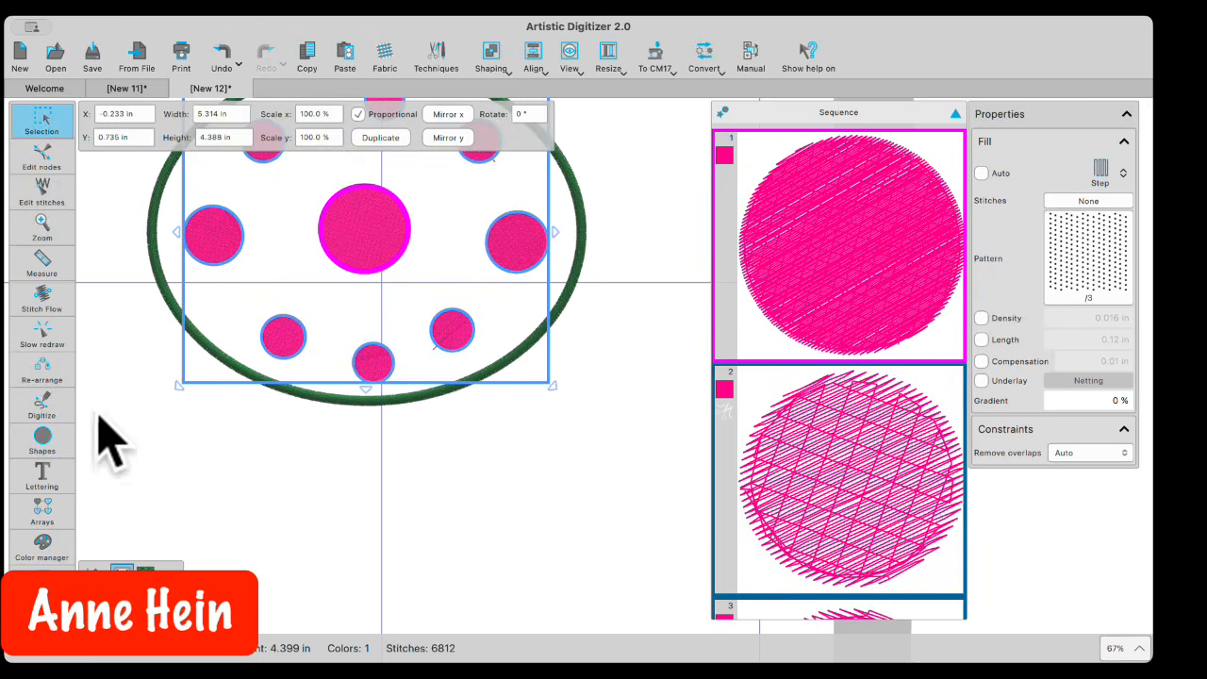
{"action": "left_click", "coordinate": [44, 336]}
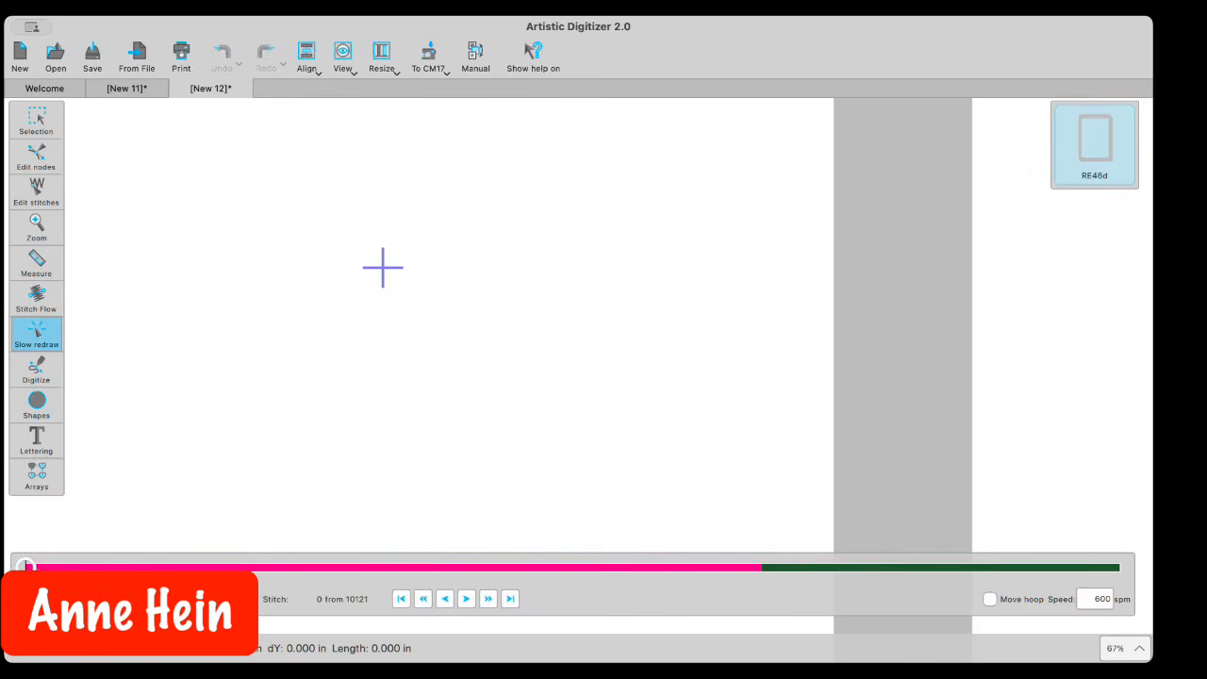
{"action": "mouse_move", "coordinate": [25, 566]}
{"action": "left_mouse_down"}
{"action": "mouse_move", "coordinate": [922, 557]}
{"action": "mouse_move", "coordinate": [1164, 499]}
{"action": "left_mouse_up"}
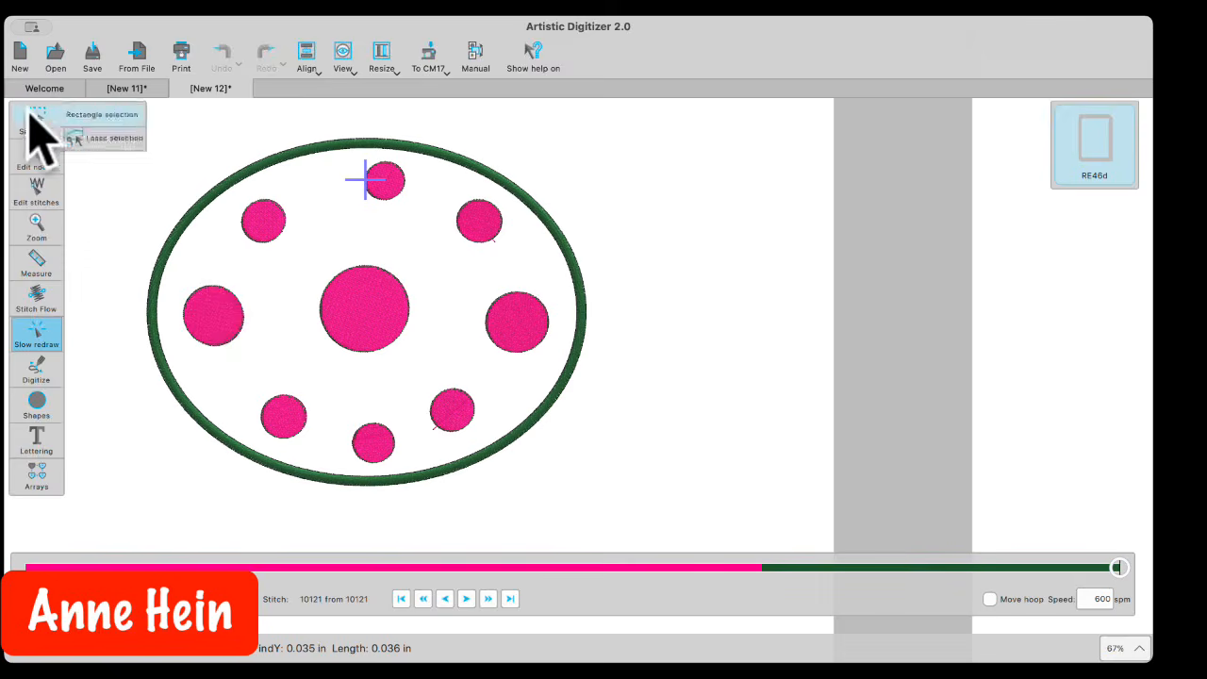
Step: Leave the stitch preview, deselect the circles and open the recent design "spa design family"
{"action": "left_click", "coordinate": [29, 112]}
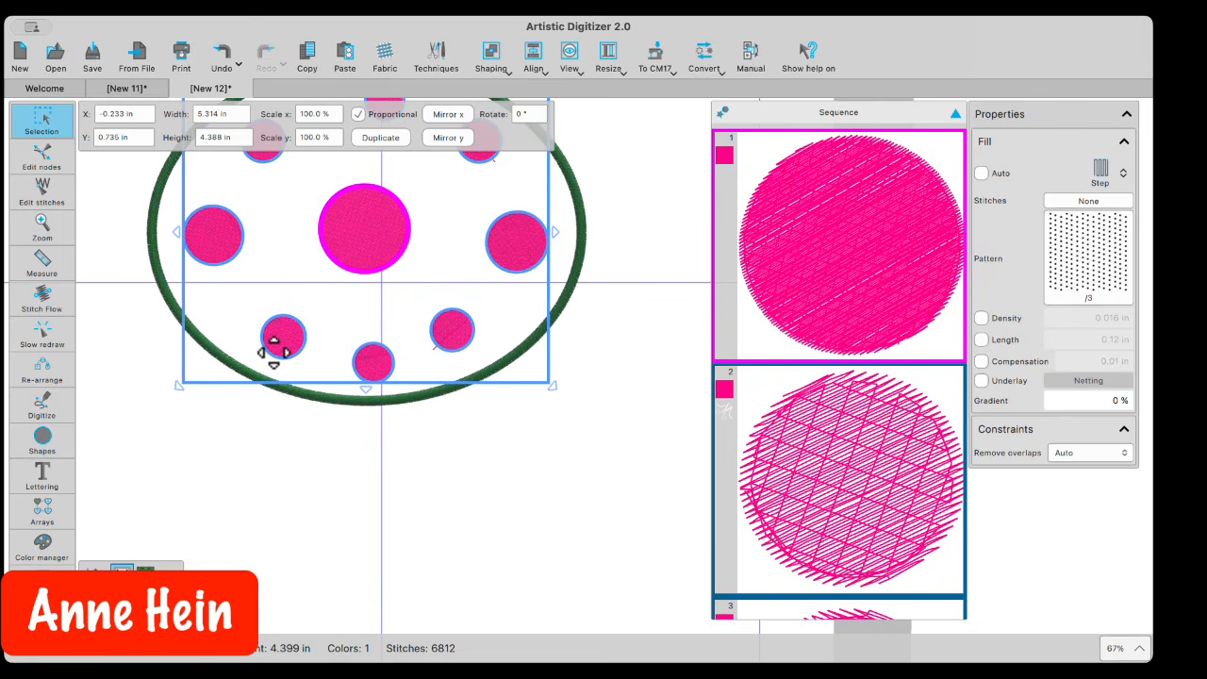
{"action": "left_click", "coordinate": [202, 476]}
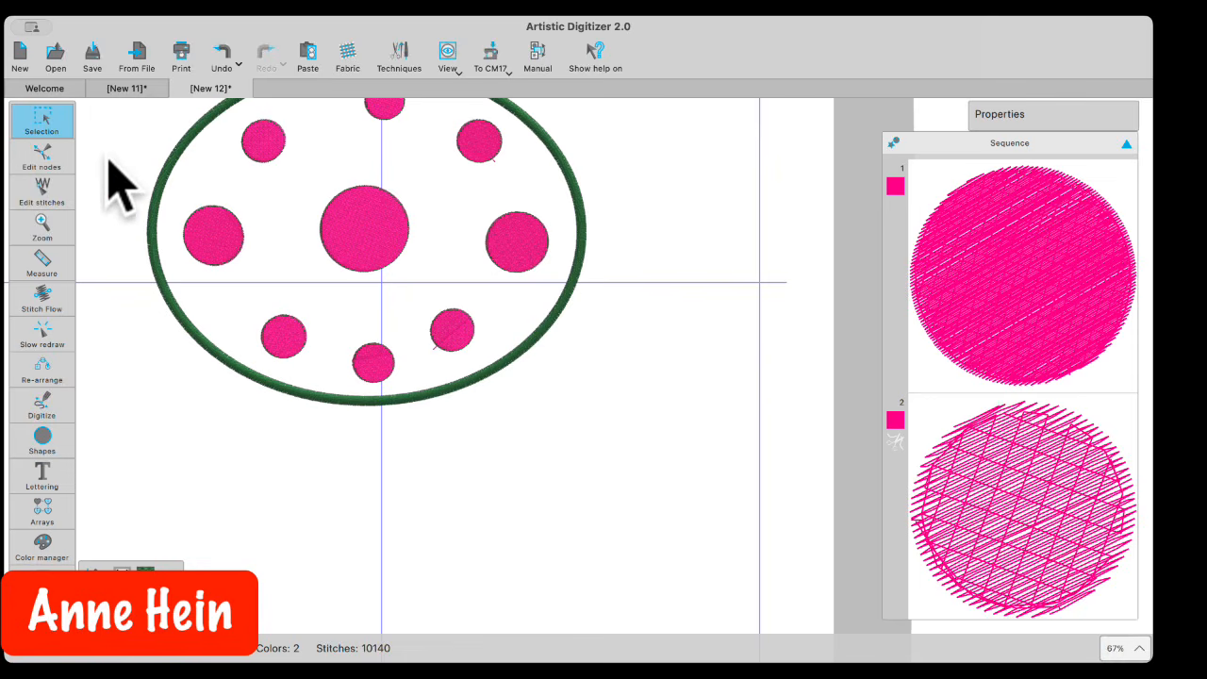
{"action": "left_click", "coordinate": [49, 88]}
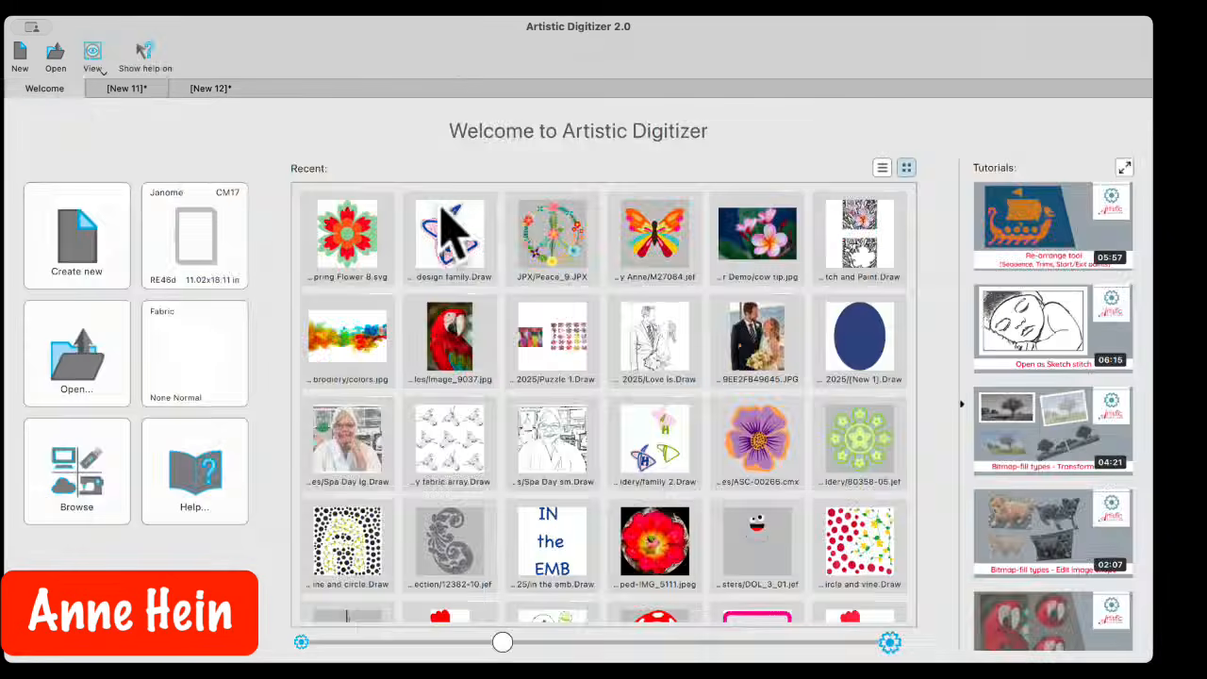
{"action": "double_click", "coordinate": [453, 243]}
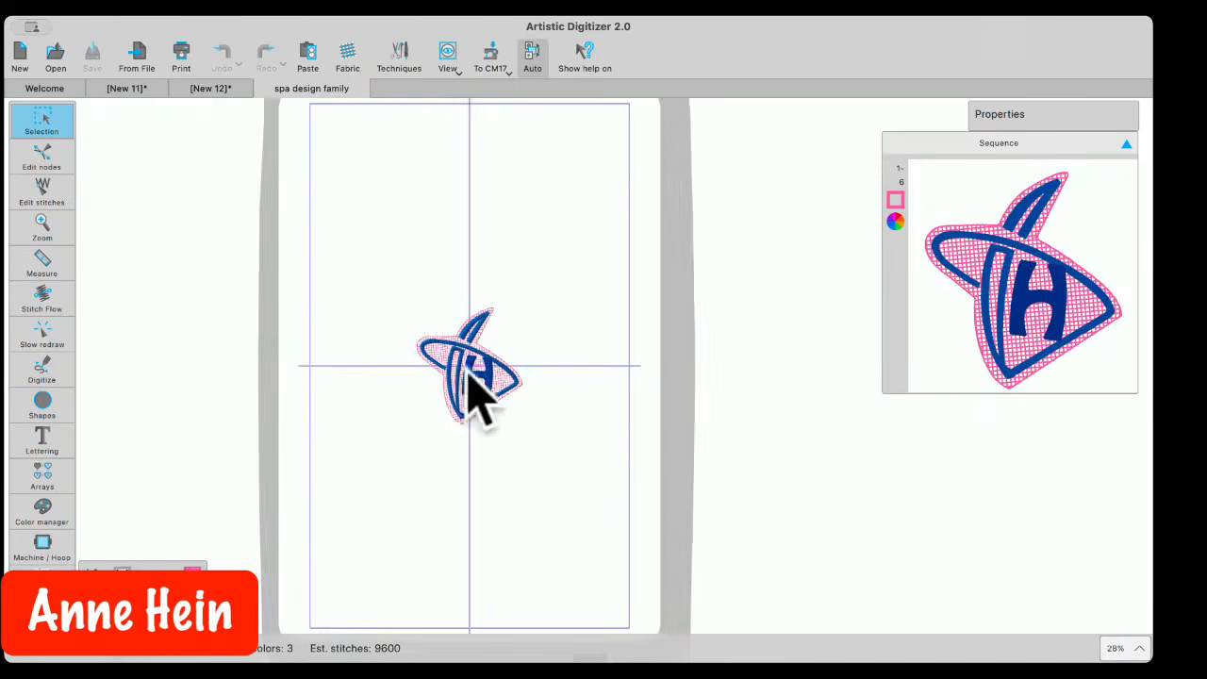
{"action": "scroll", "coordinate": [459, 407], "scroll_direction": "up", "scroll_amount": 6}
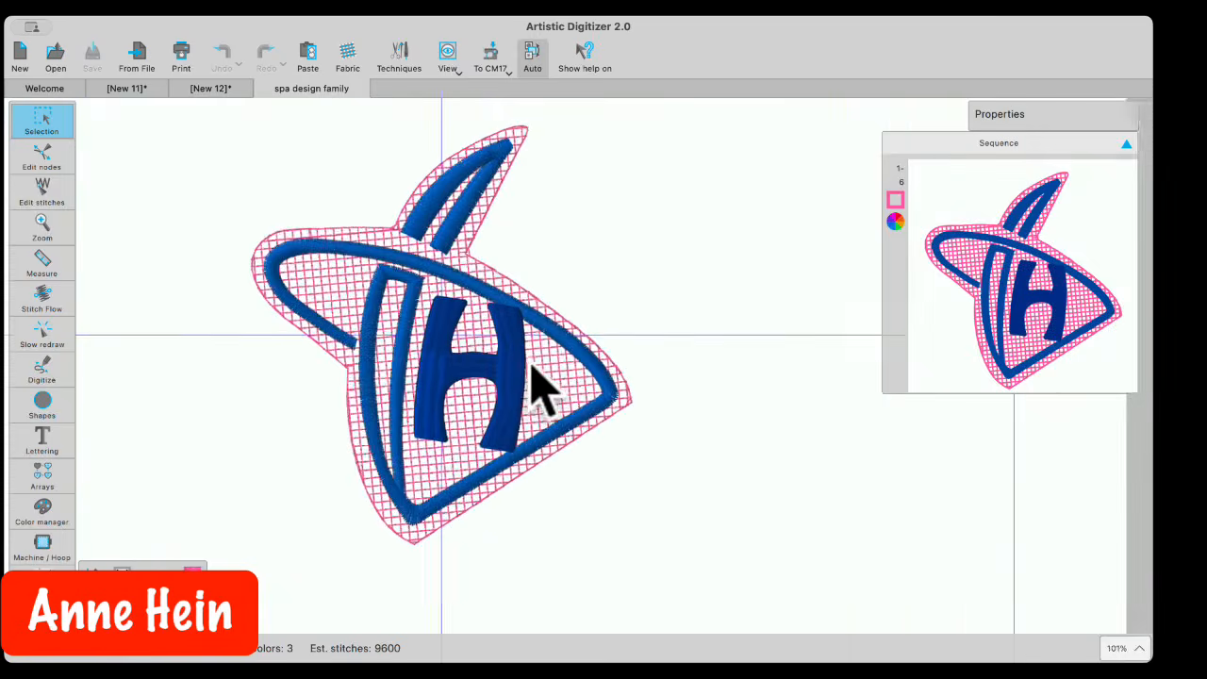
{"action": "scroll", "coordinate": [533, 370], "scroll_direction": "up", "scroll_amount": 1}
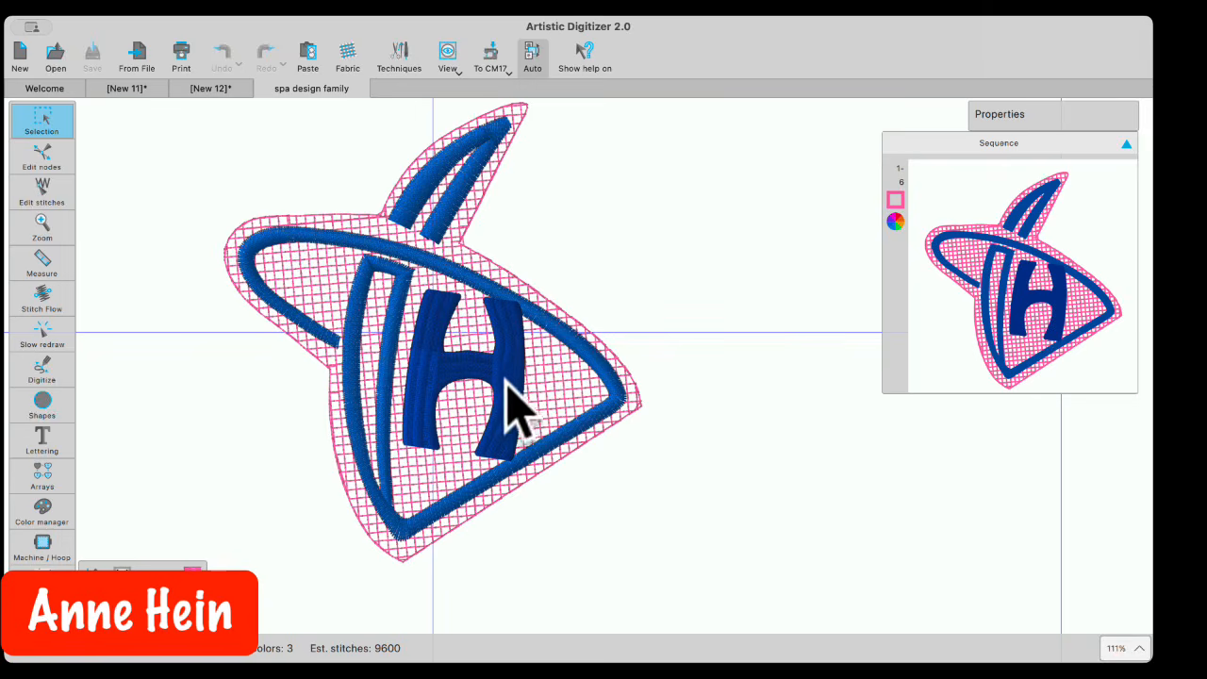
Step: Ungroup the whole hat-shaped design into its separate objects
{"action": "left_click", "coordinate": [477, 411]}
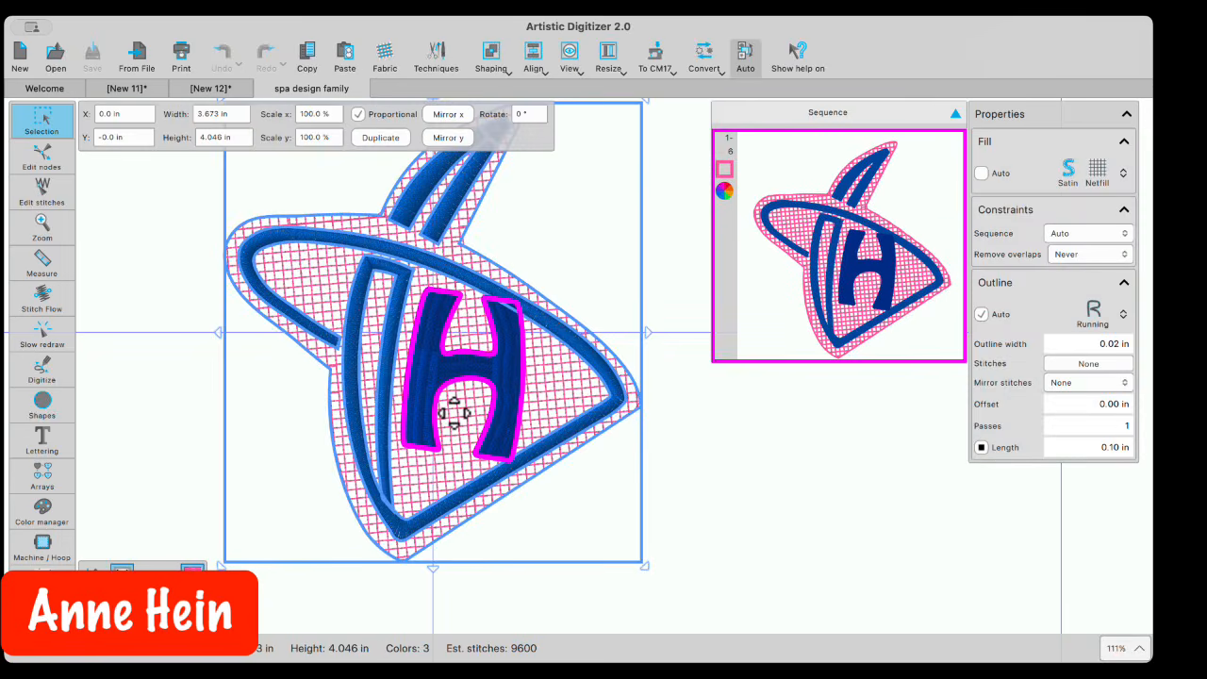
{"action": "right_click", "coordinate": [555, 209]}
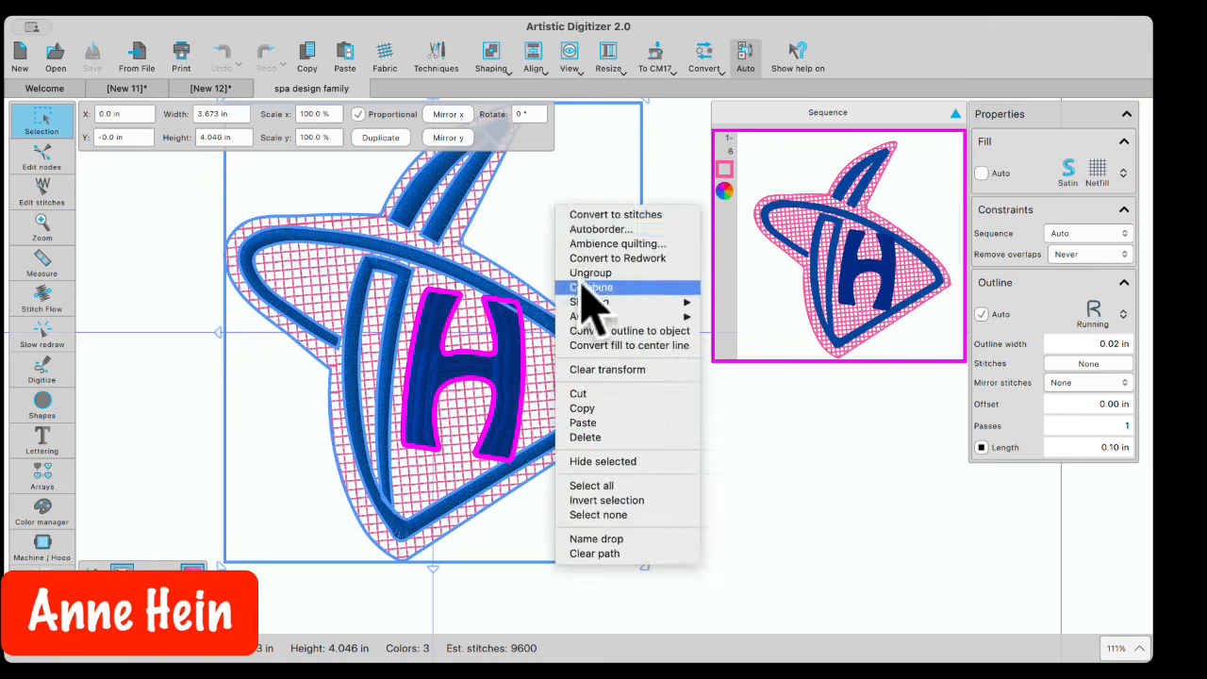
{"action": "left_click", "coordinate": [589, 273]}
{"action": "left_click", "coordinate": [185, 294]}
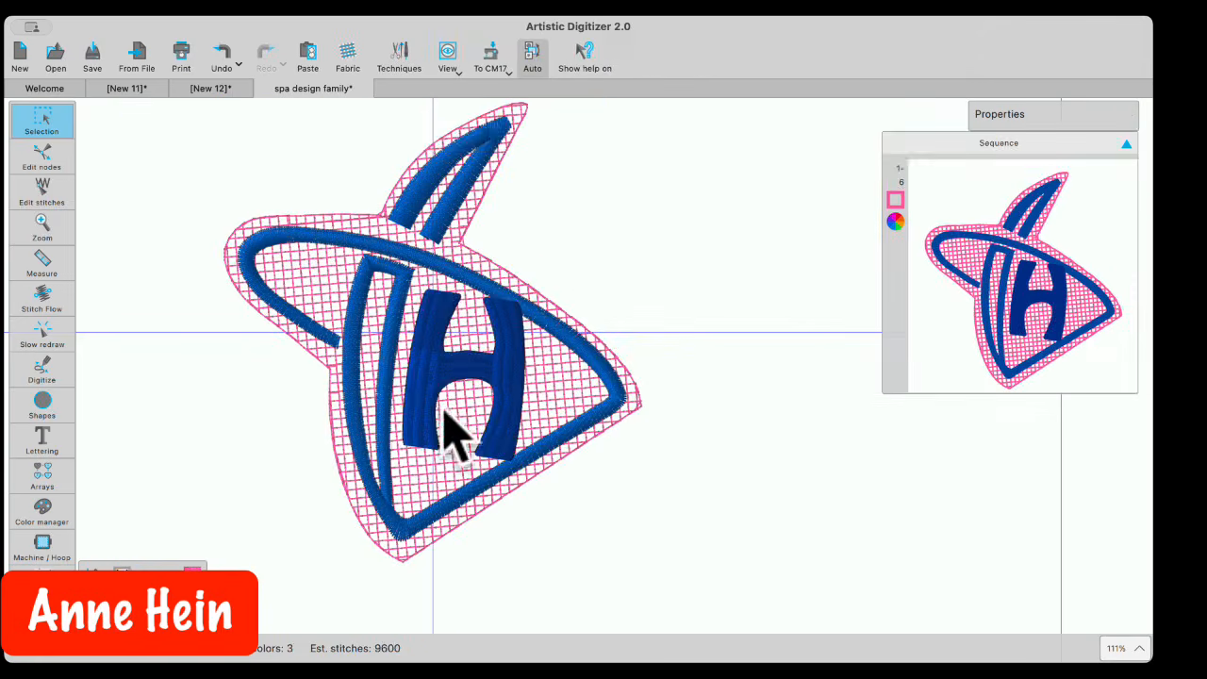
Step: Hide the letter H so the netting and satin outlines can be handled separately
{"action": "left_click", "coordinate": [424, 364]}
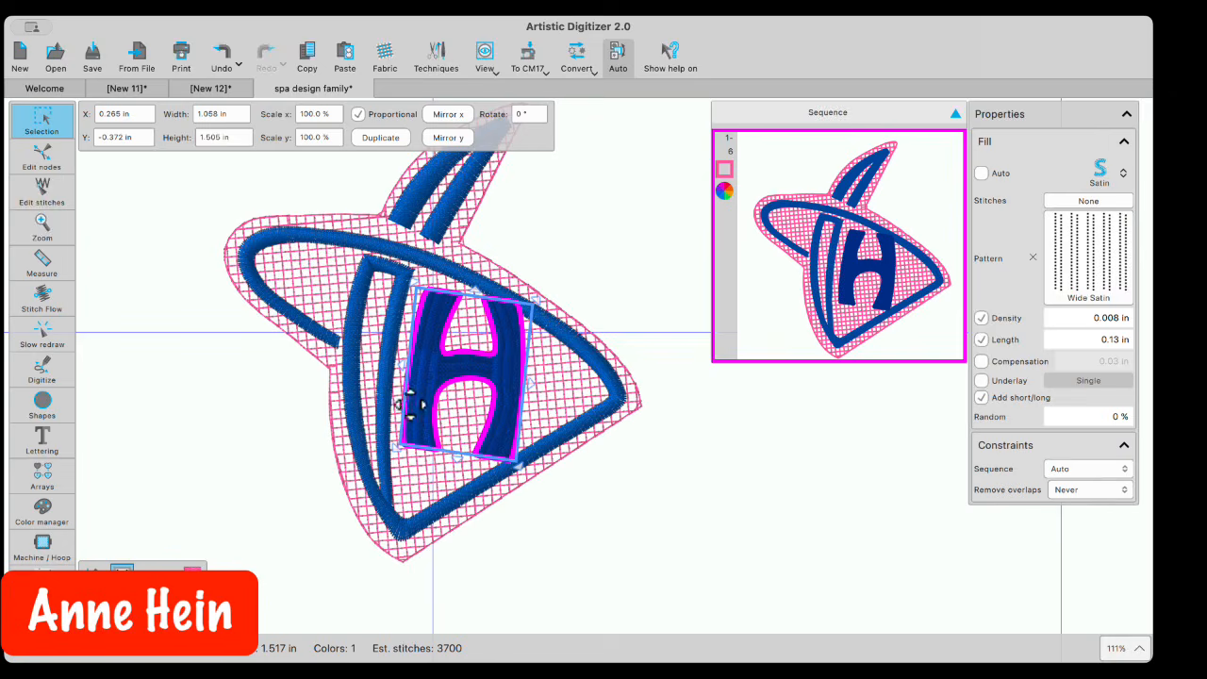
{"action": "right_click", "coordinate": [455, 366]}
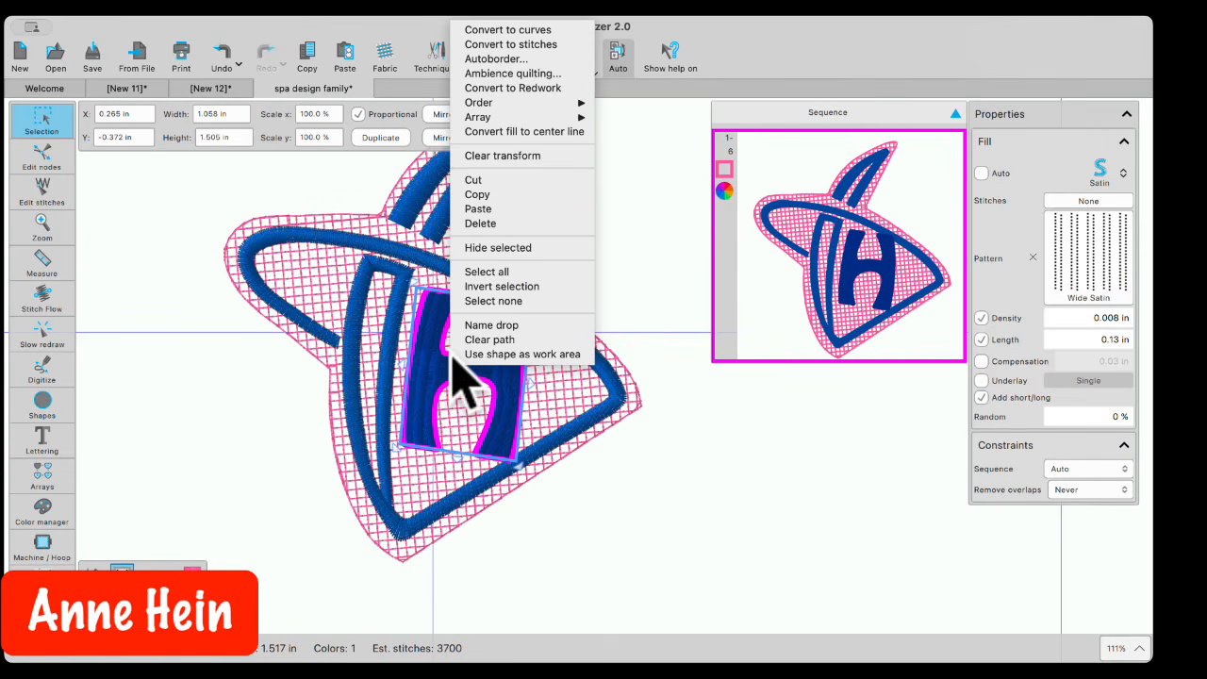
{"action": "left_click", "coordinate": [484, 248]}
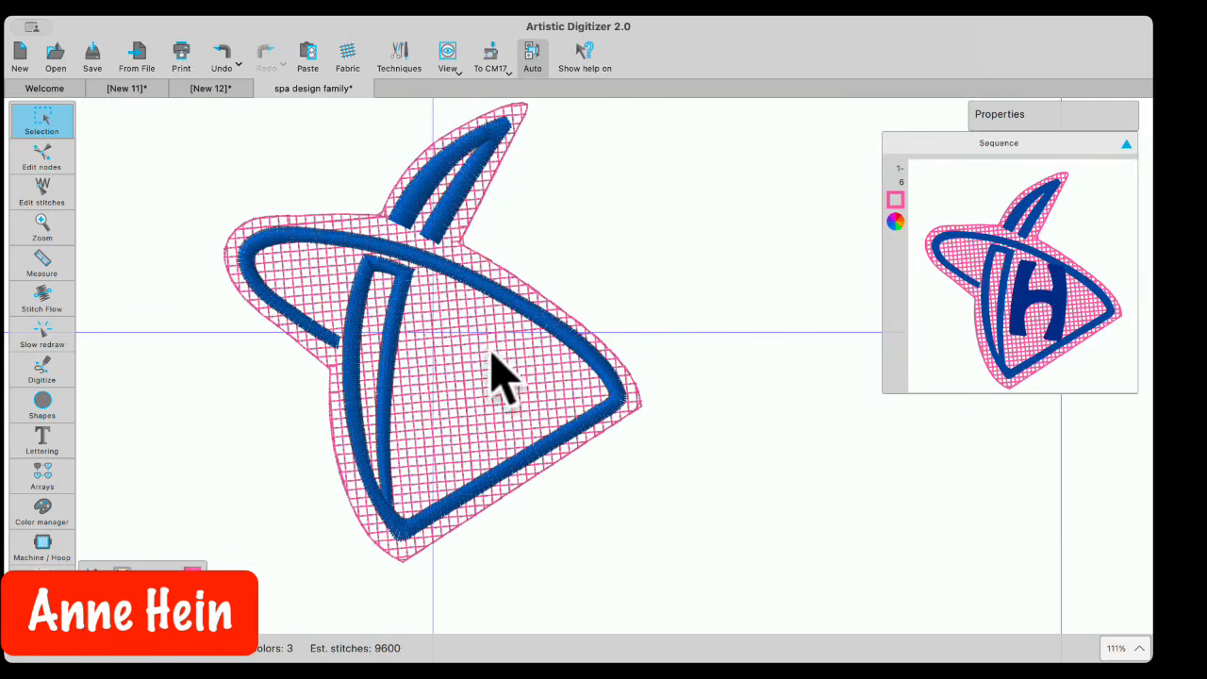
Step: Select all the blue satin pieces of the body and the upper fin together and hide them
{"action": "left_click", "coordinate": [373, 325]}
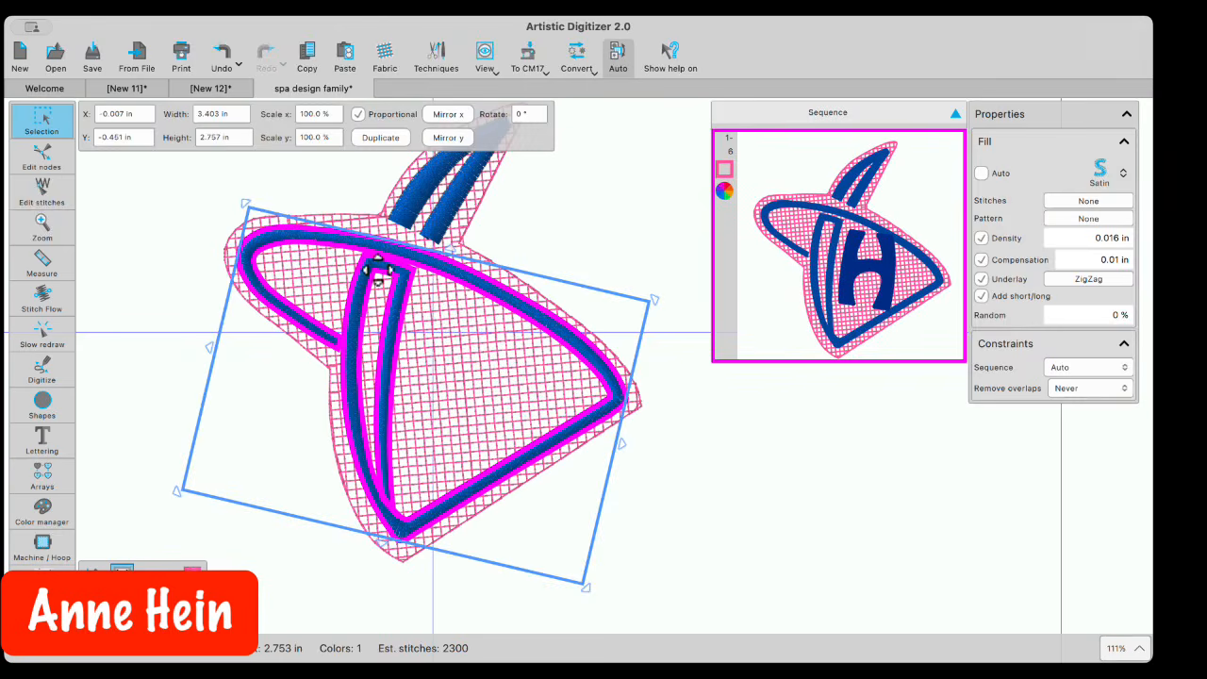
{"action": "left_click", "coordinate": [443, 222]}
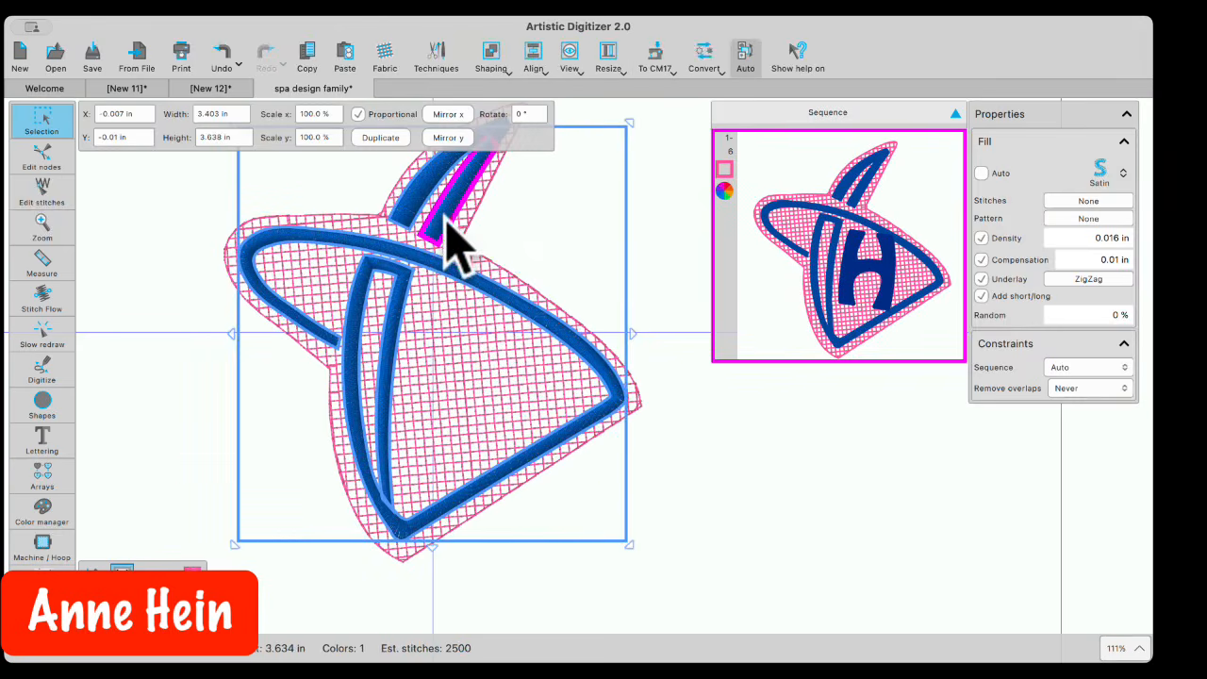
{"action": "scroll", "coordinate": [421, 254], "scroll_direction": "up", "scroll_amount": 2}
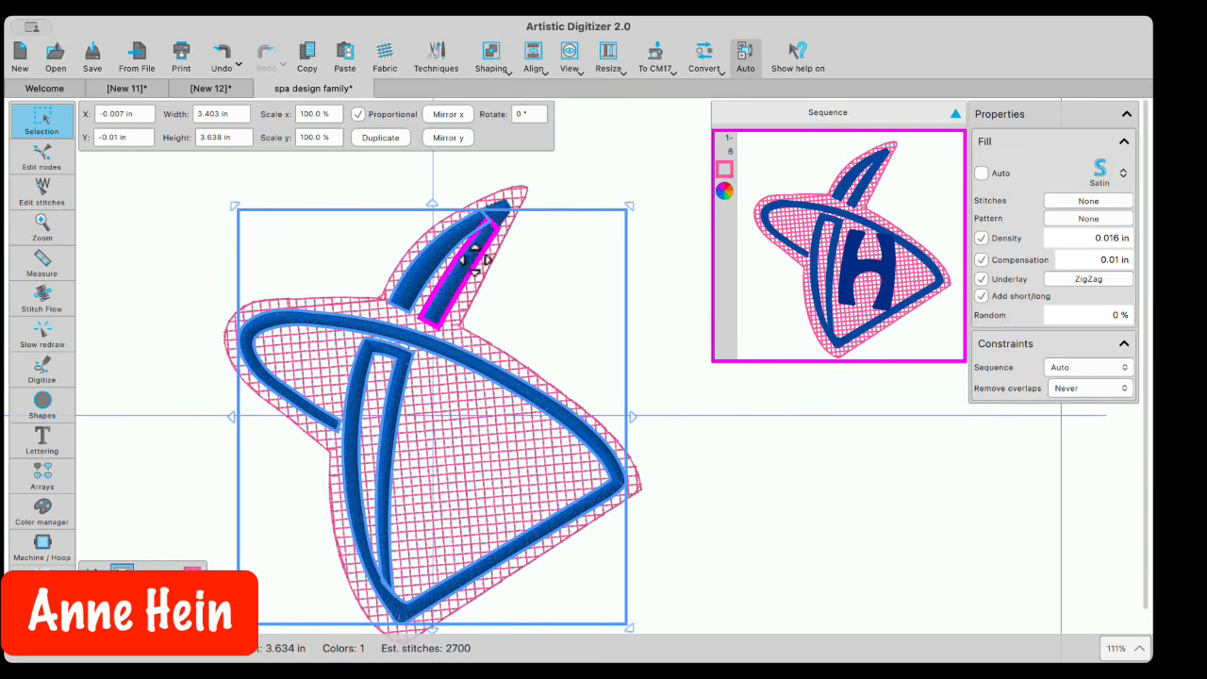
{"action": "scroll", "coordinate": [465, 253], "scroll_direction": "up", "scroll_amount": 5}
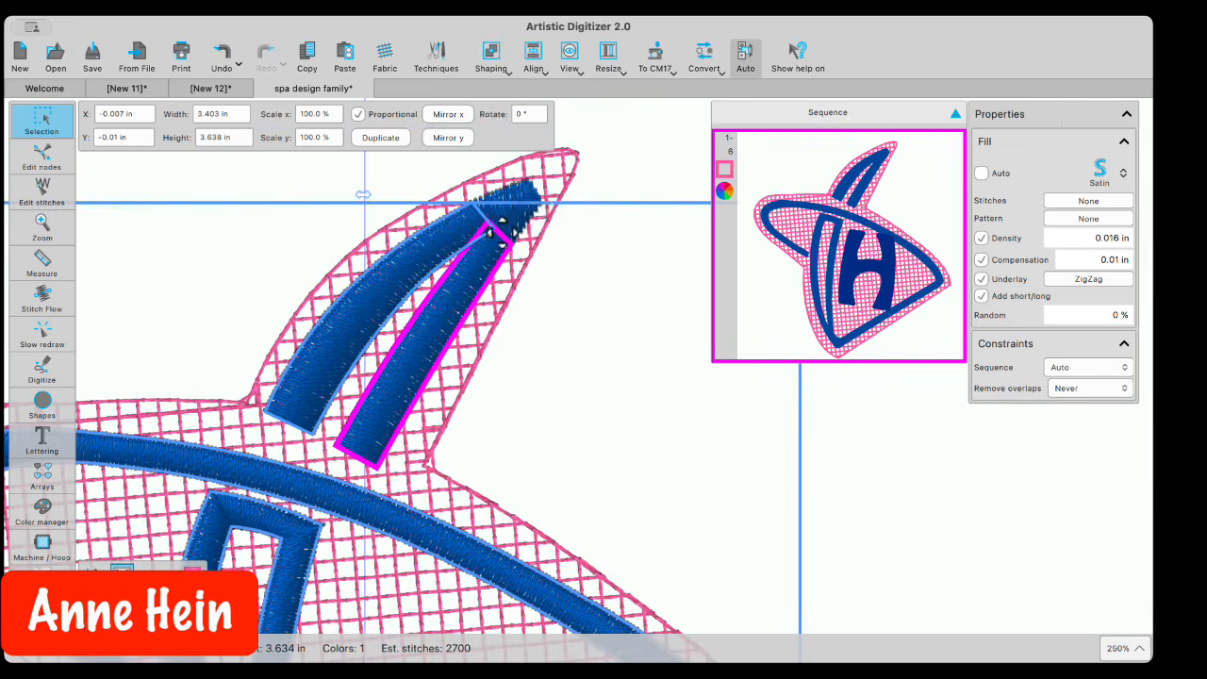
{"action": "left_click", "coordinate": [498, 226]}
{"action": "right_click", "coordinate": [468, 244]}
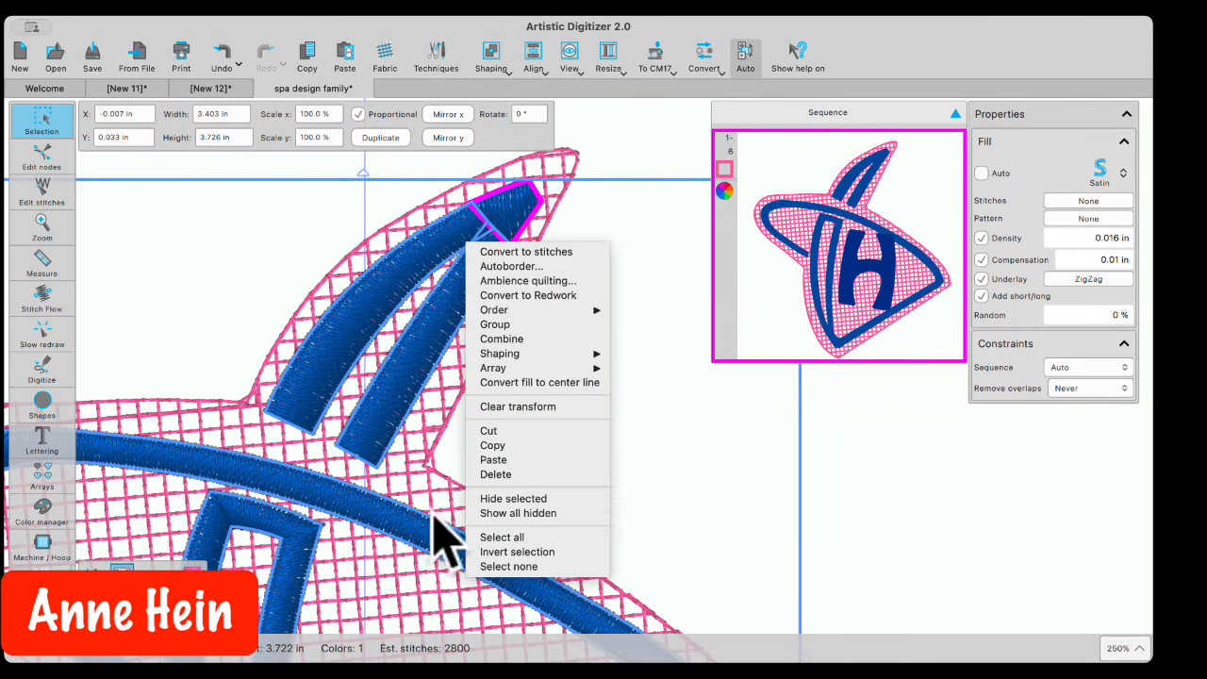
{"action": "left_click", "coordinate": [500, 499]}
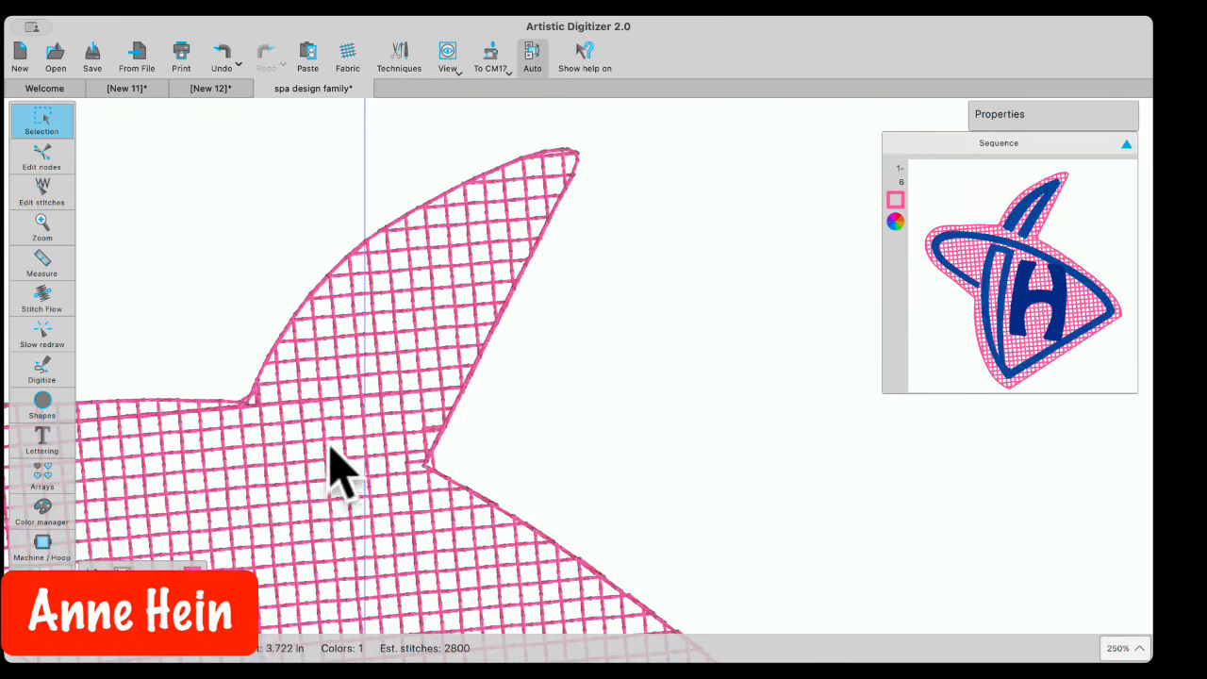
Step: Enlarge the Netfill cell size of the pink background shape to 0.12 in
{"action": "scroll", "coordinate": [273, 425], "scroll_direction": "down", "scroll_amount": 5}
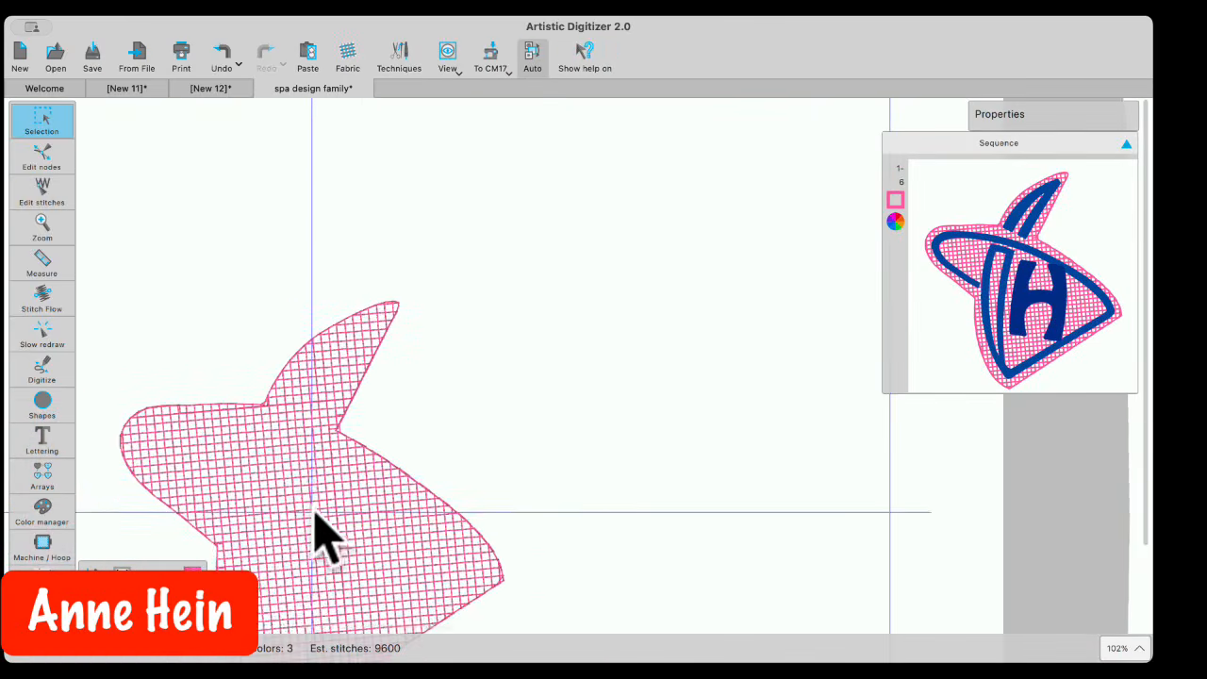
{"action": "scroll", "coordinate": [315, 528], "scroll_direction": "down", "scroll_amount": 3}
{"action": "scroll", "coordinate": [305, 423], "scroll_direction": "right", "scroll_amount": 1}
{"action": "scroll", "coordinate": [306, 415], "scroll_direction": "left", "scroll_amount": 4}
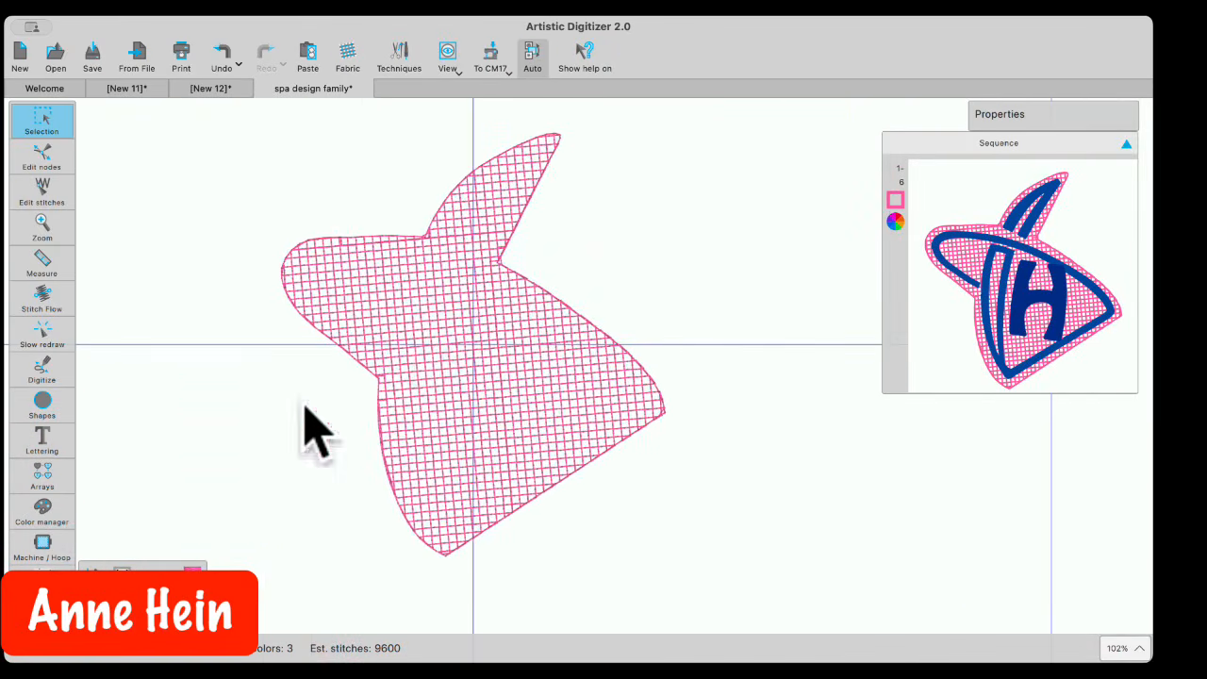
{"action": "left_click", "coordinate": [438, 345]}
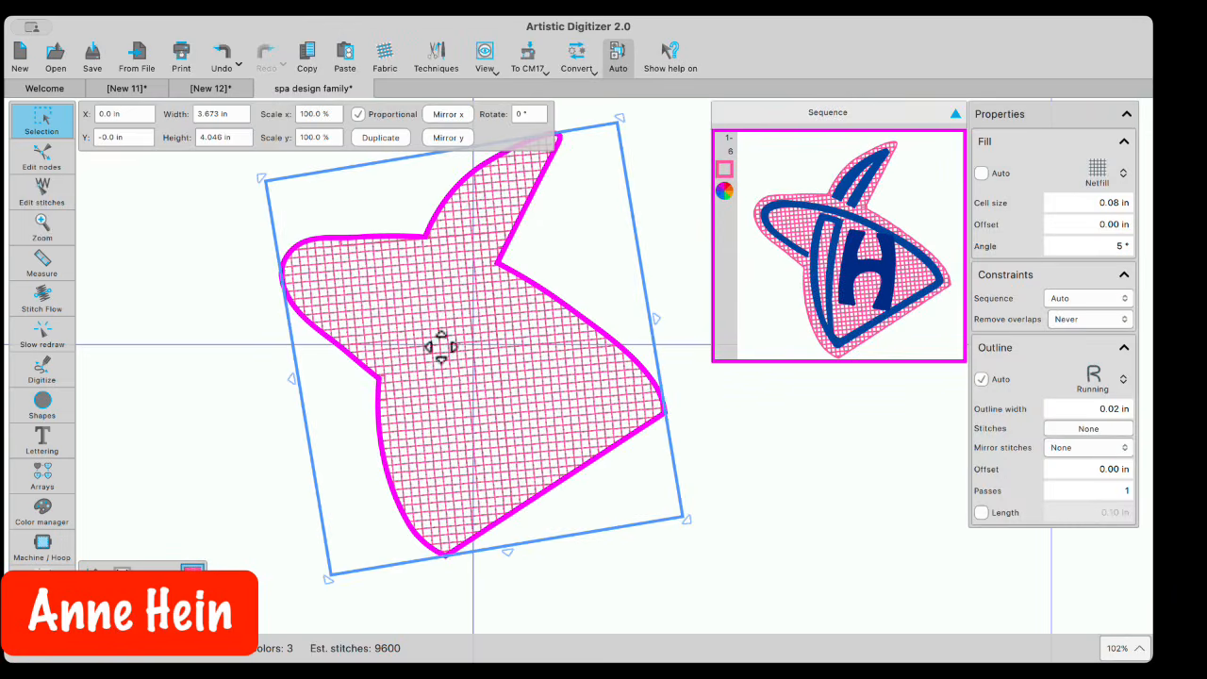
{"action": "left_click", "coordinate": [1085, 205]}
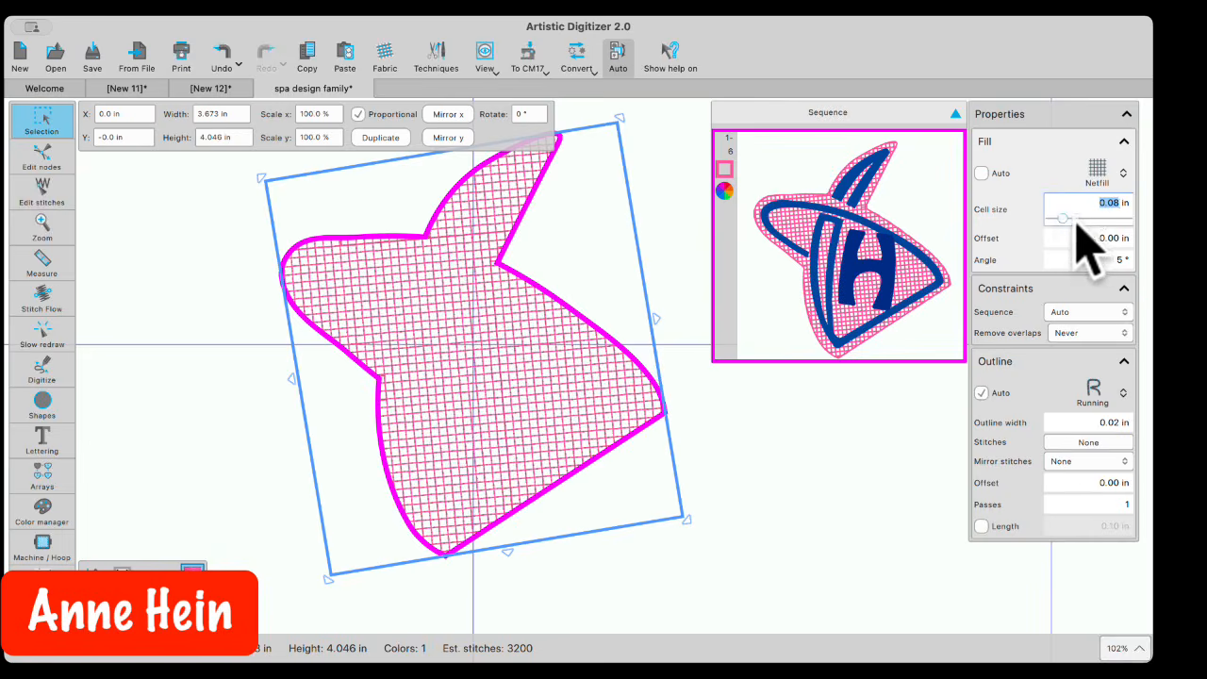
{"action": "left_click_drag", "start_coordinate": [1064, 217], "coordinate": [1095, 218]}
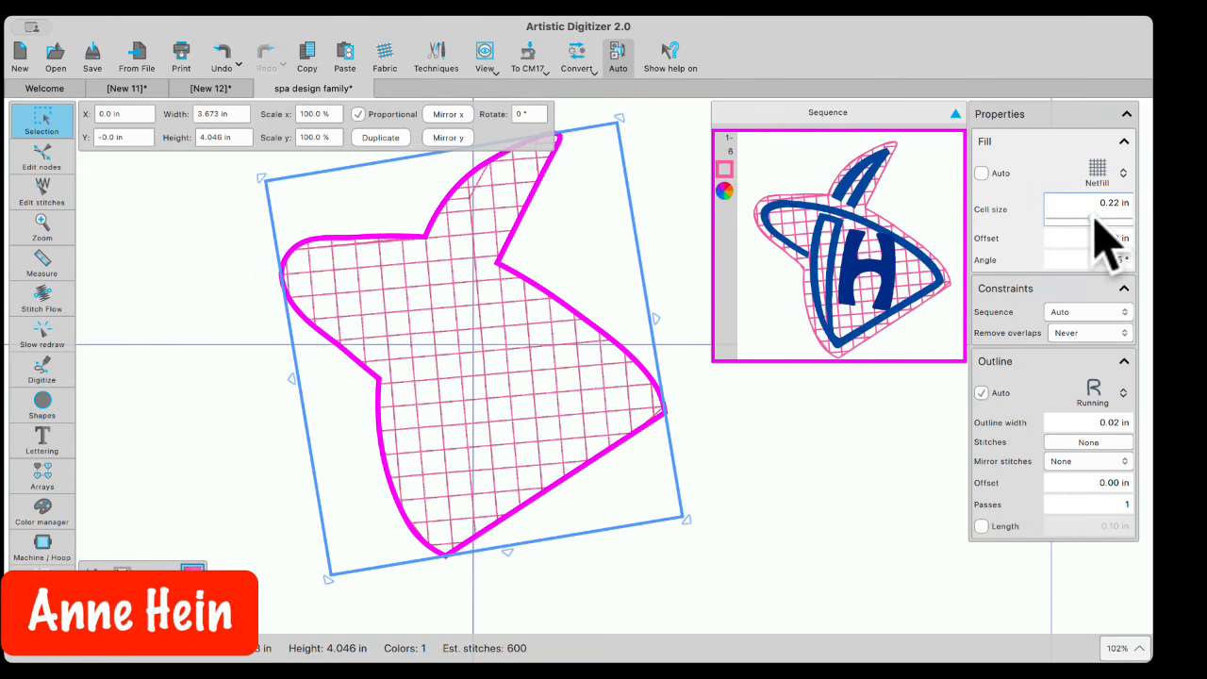
{"action": "left_click_drag", "start_coordinate": [1094, 217], "coordinate": [1070, 231]}
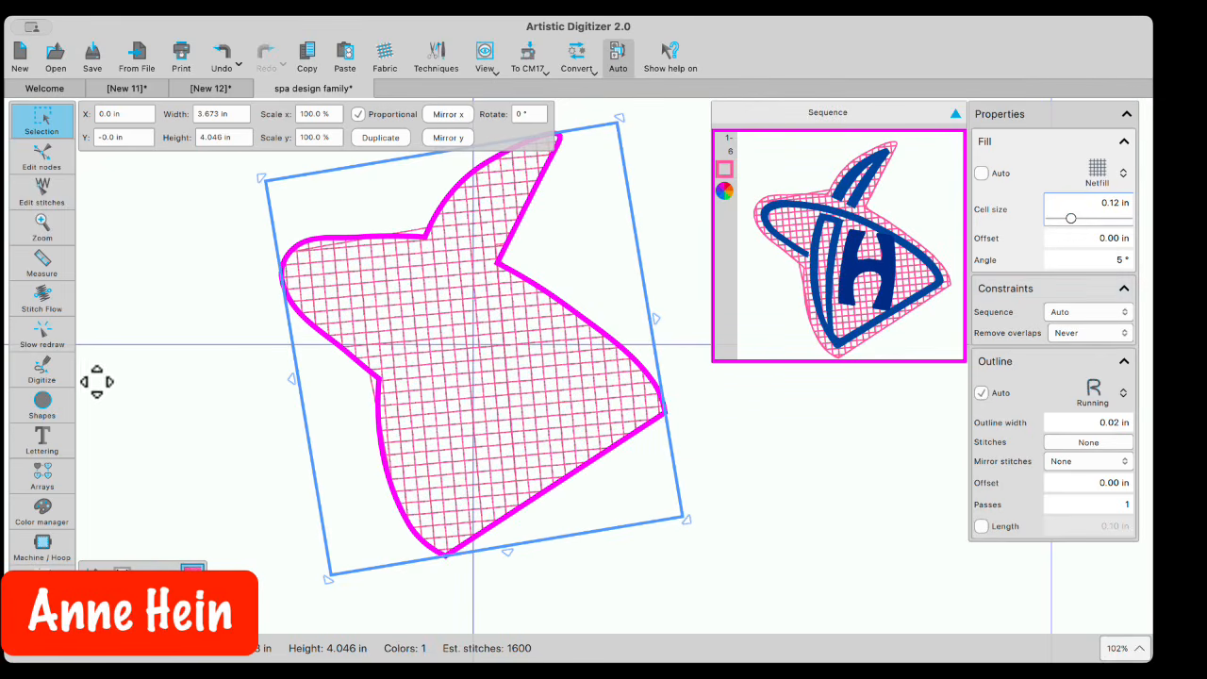
{"action": "left_click", "coordinate": [44, 300]}
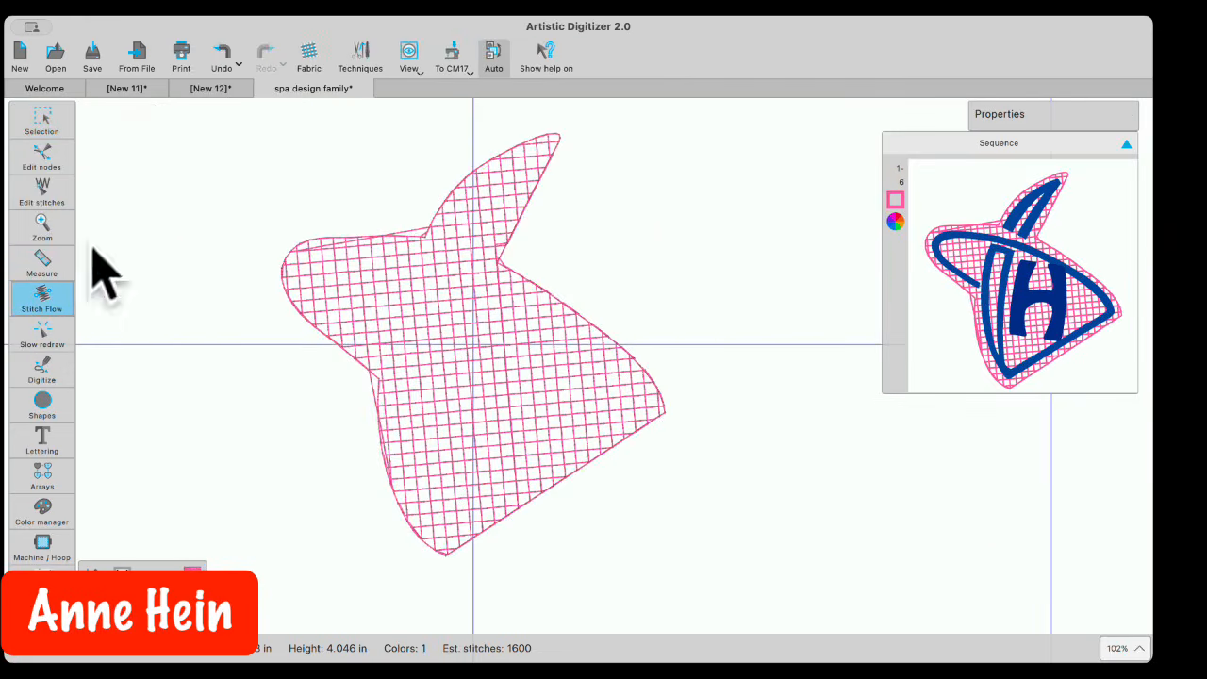
{"action": "left_click", "coordinate": [43, 130]}
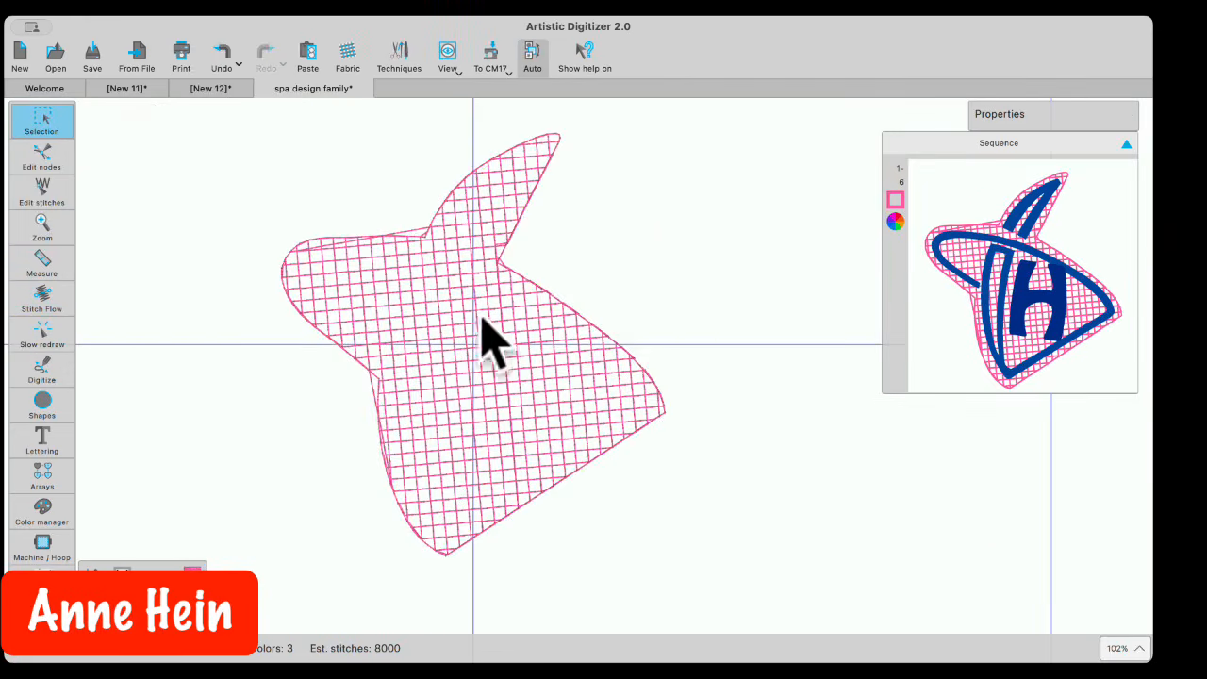
Step: Show all hidden objects of the design again over the pink net background
{"action": "left_click", "coordinate": [459, 337]}
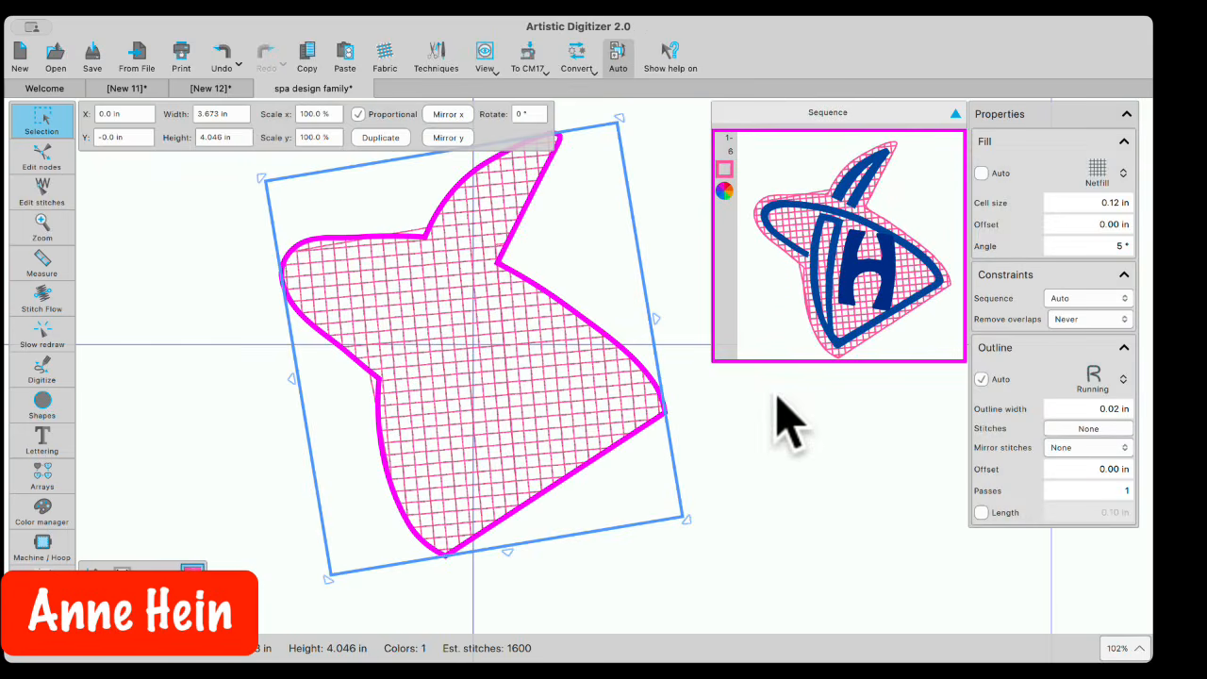
{"action": "left_click", "coordinate": [488, 418]}
{"action": "right_click", "coordinate": [460, 351]}
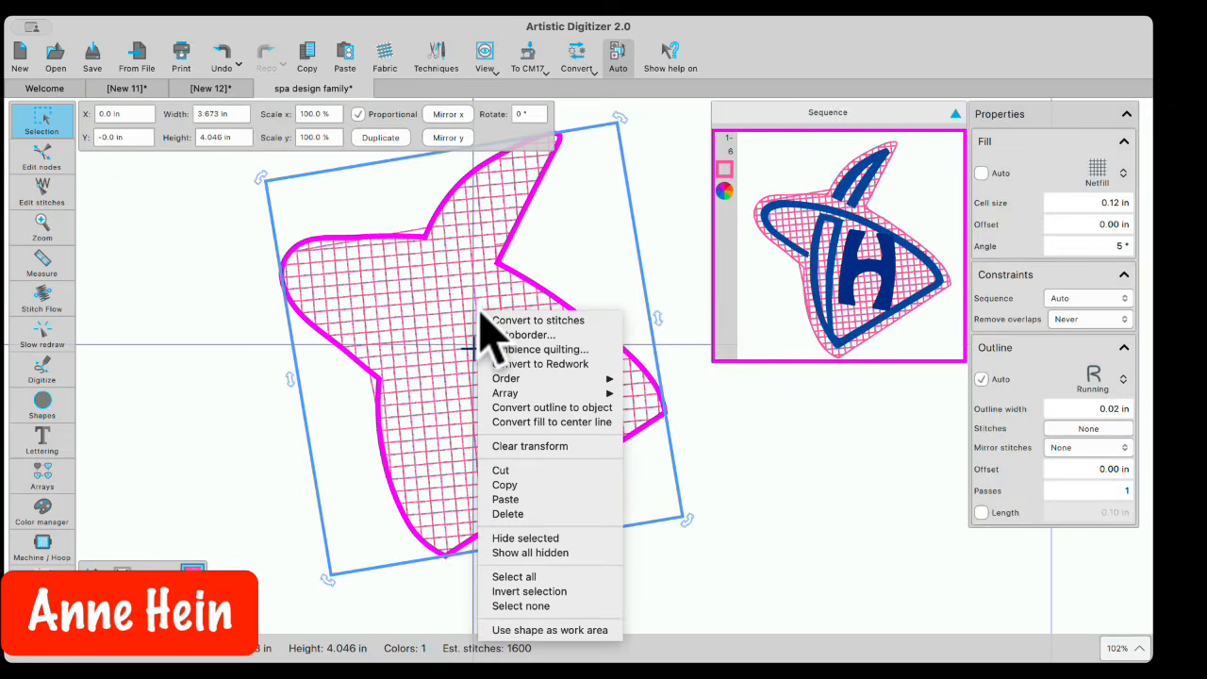
{"action": "left_click", "coordinate": [233, 345]}
{"action": "right_click", "coordinate": [250, 302]}
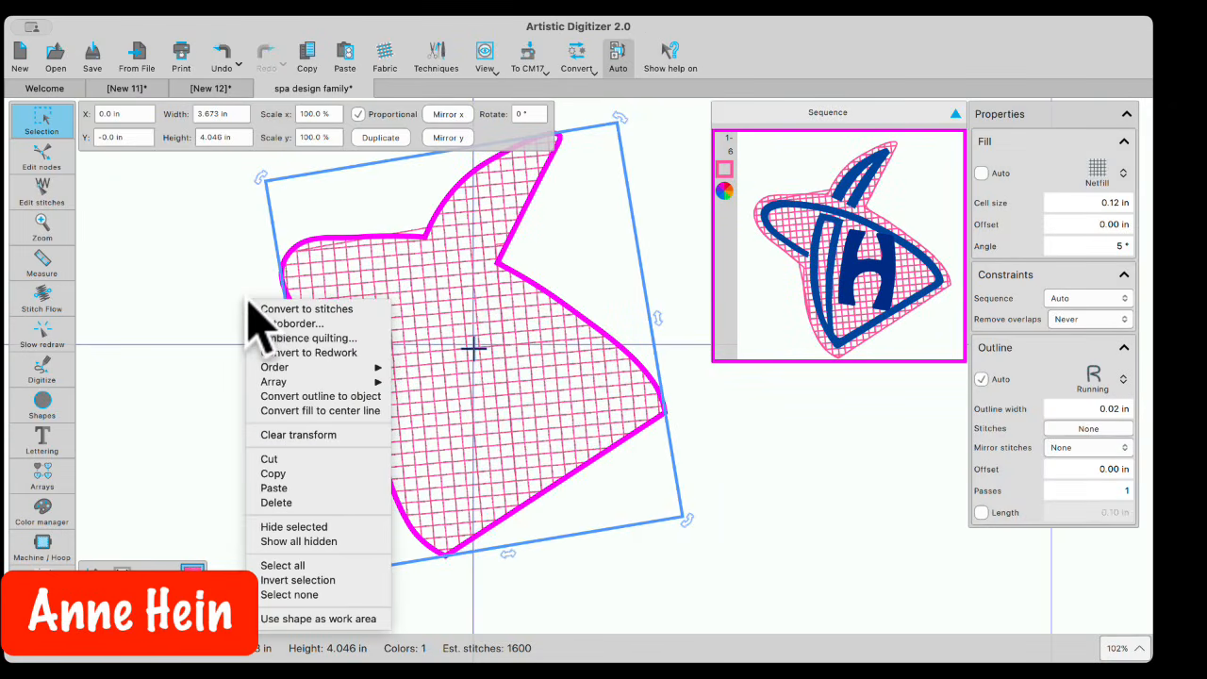
{"action": "left_click", "coordinate": [298, 542]}
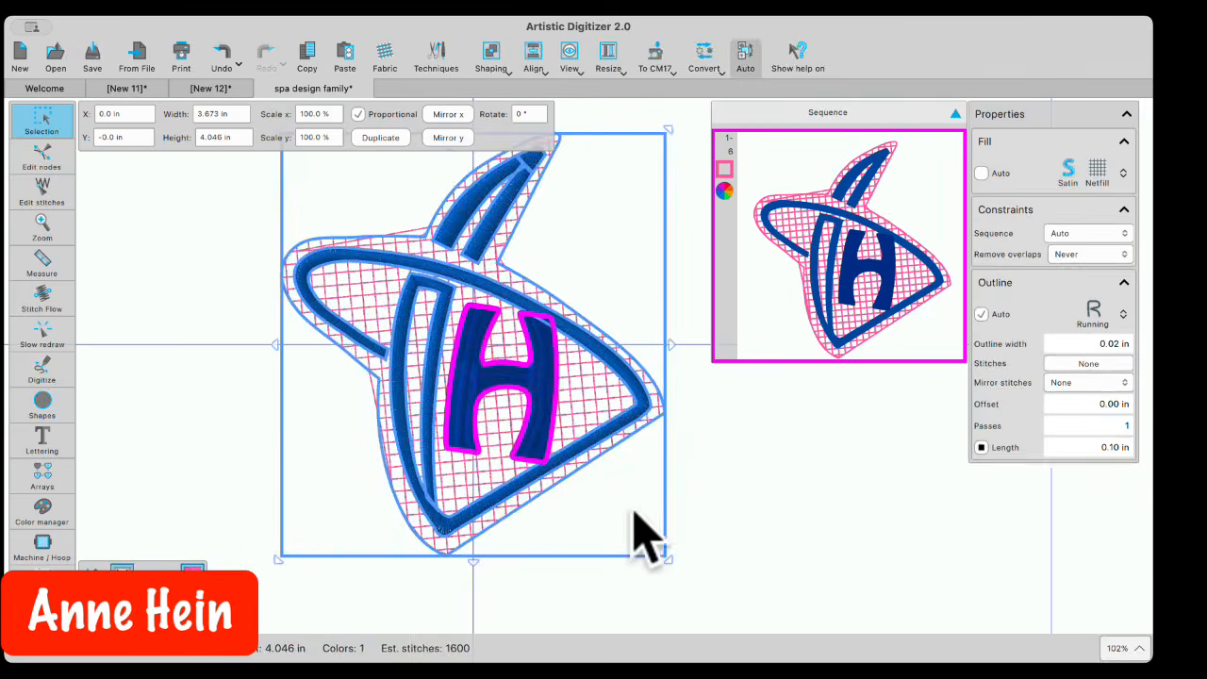